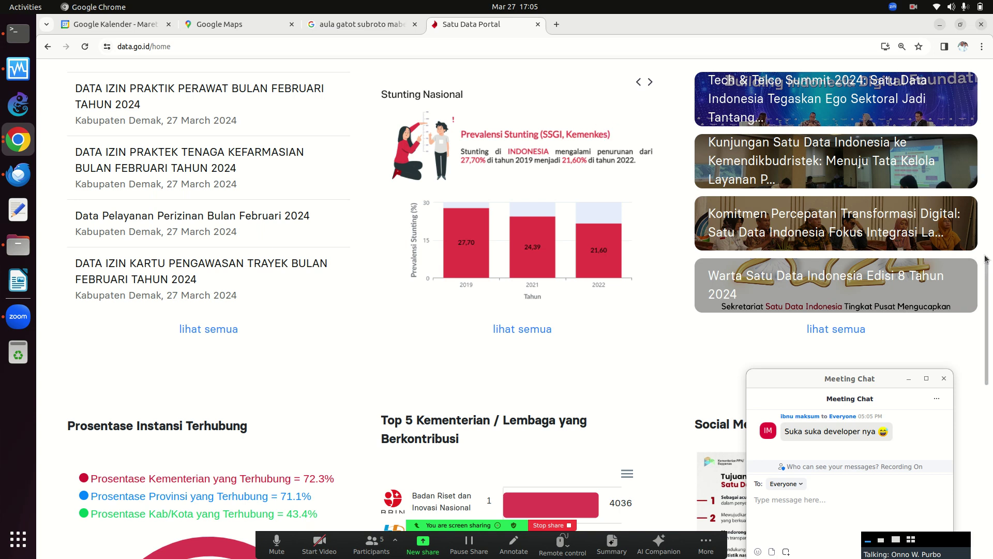
# From the portal home page, browse the Ekonomi Dan Industri topic and open the Rumah Susun dataset.
pyautogui.click(986, 99)
pyautogui.click(986, 100)
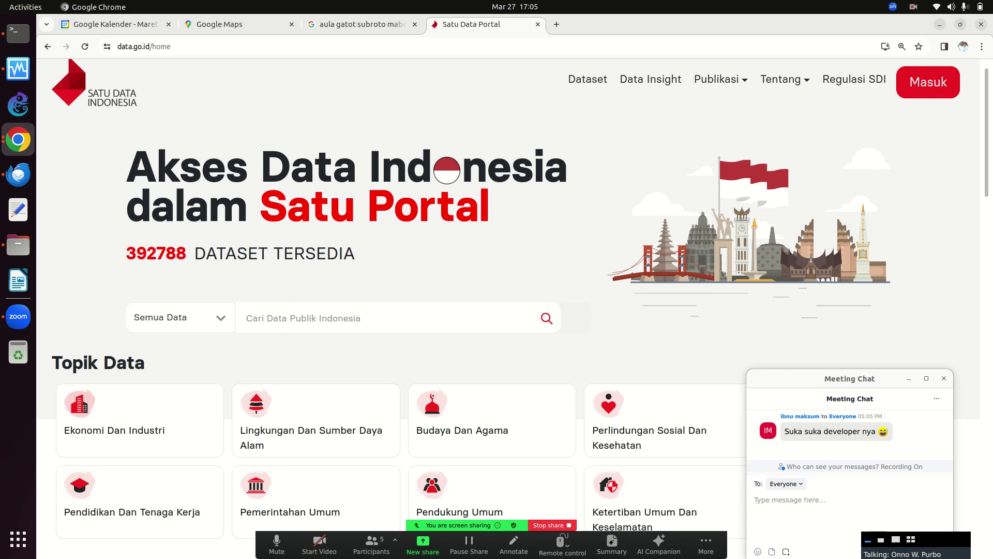
pyautogui.scroll(-4, 990, 123)
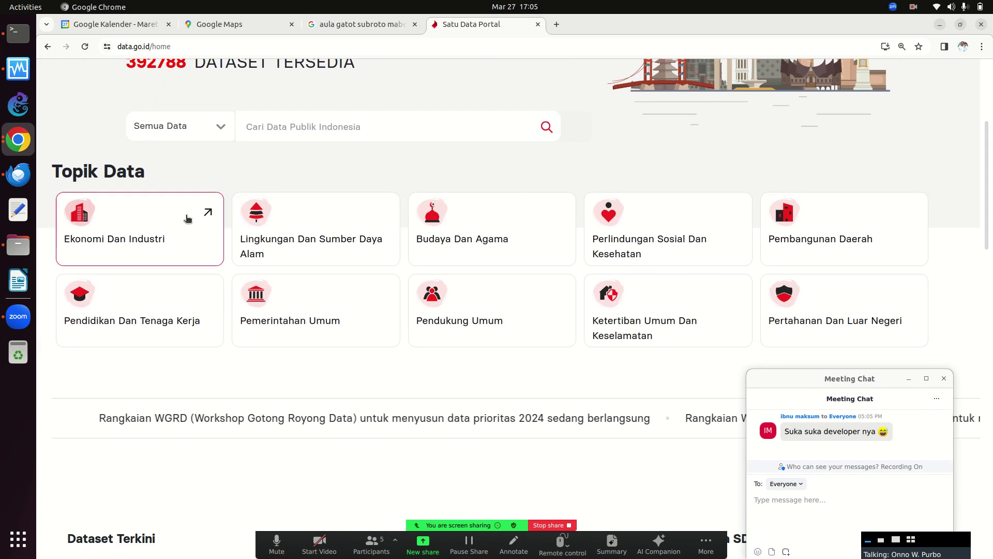
pyautogui.click(182, 223)
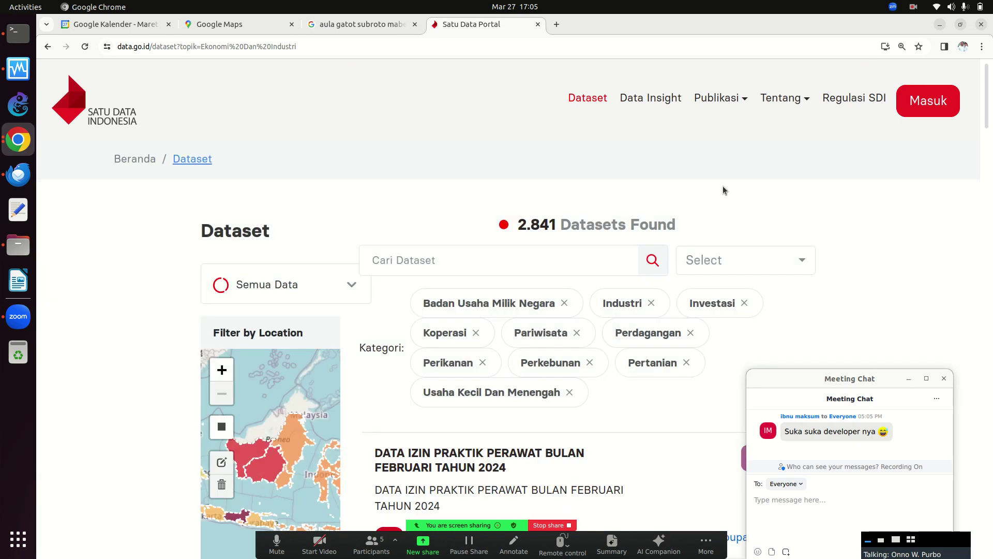
pyautogui.moveTo(990, 115); pyautogui.dragTo(988, 172)
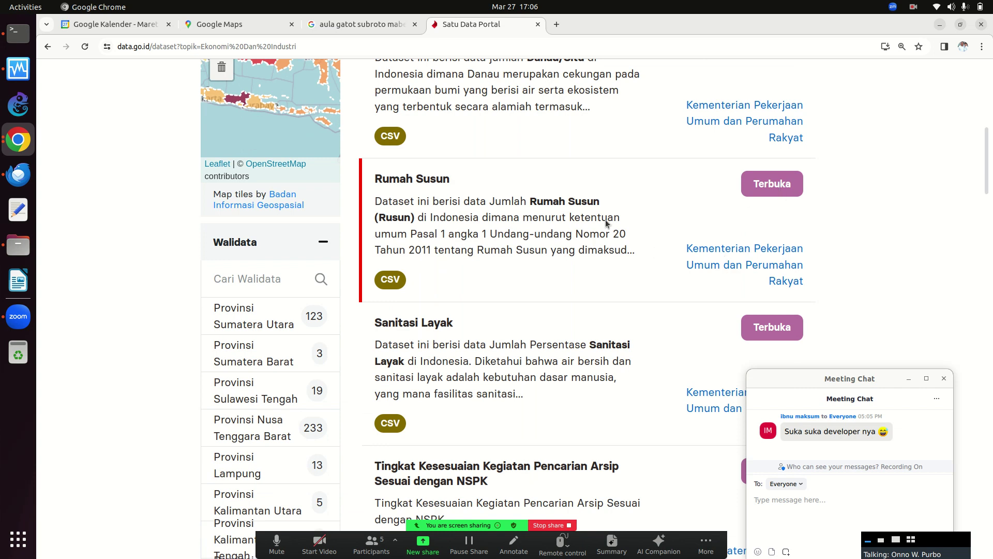
pyautogui.click(409, 181)
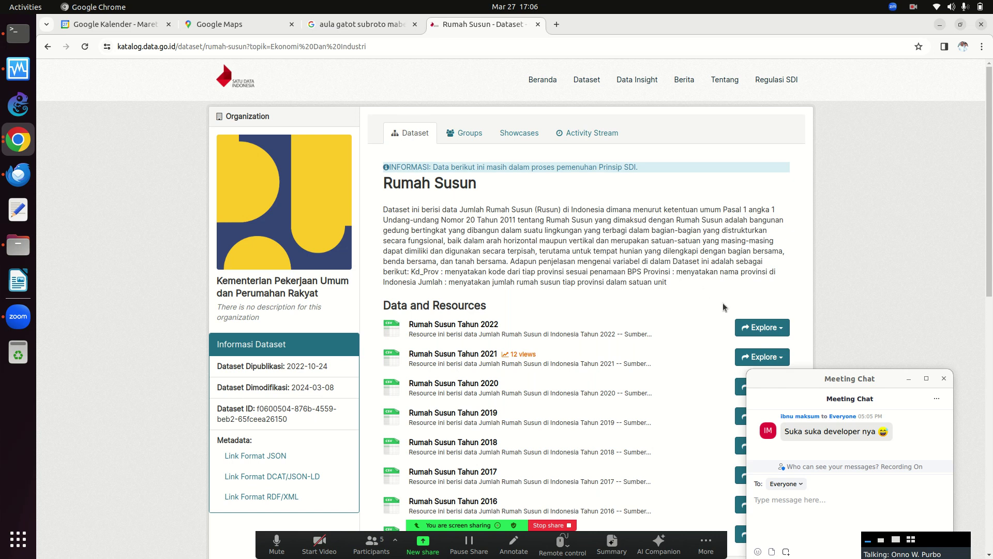
# Download the Rumah Susun Tahun 2022 CSV and open 'Rumah Susun Tahun 2022 (1).csv' from Chrome's downloads.
pyautogui.click(750, 325)
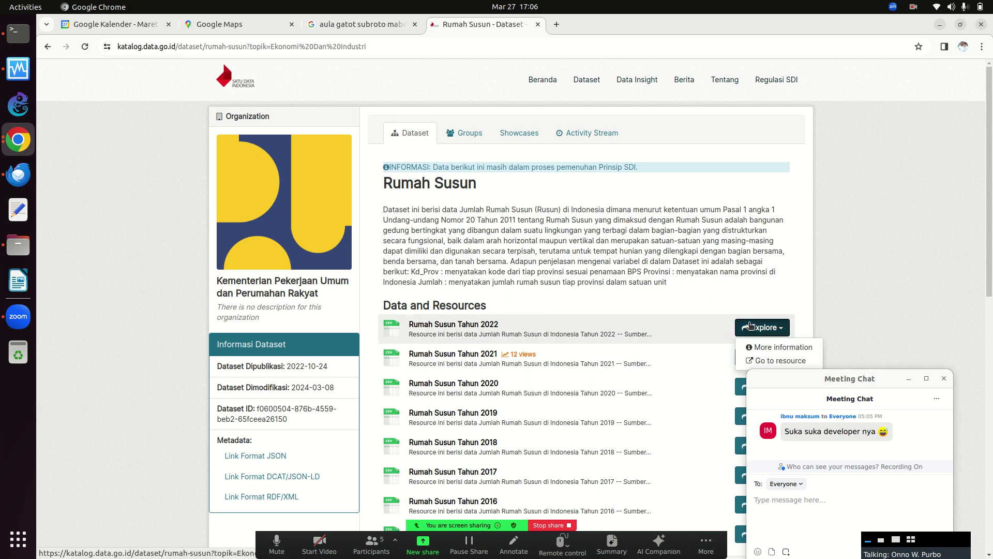
pyautogui.click(757, 361)
pyautogui.click(755, 330)
pyautogui.click(763, 361)
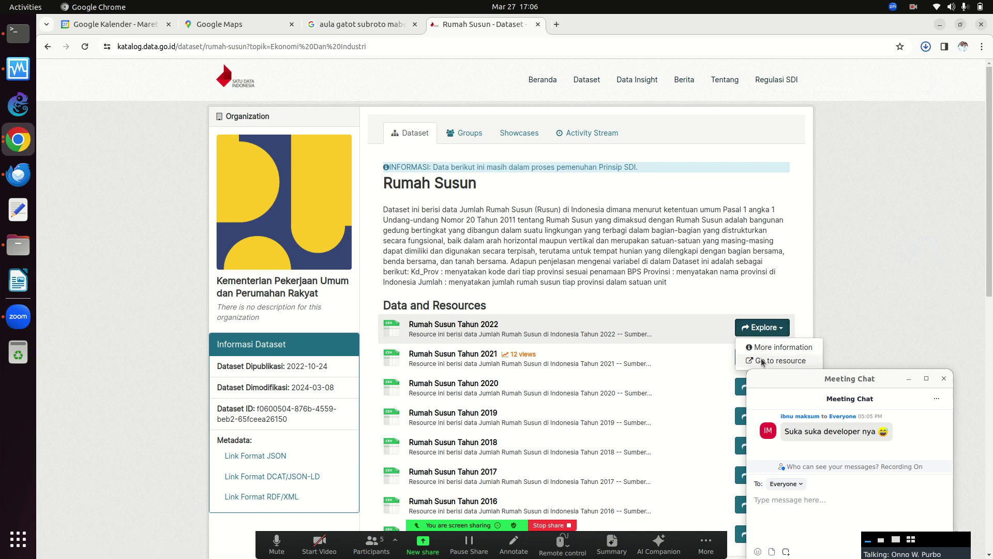
pyautogui.click(926, 46)
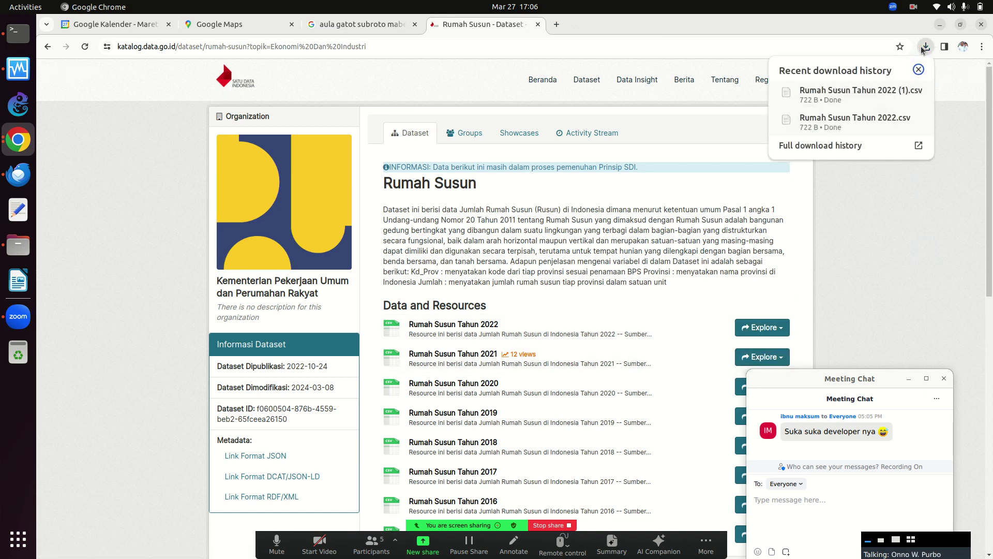
pyautogui.click(844, 92)
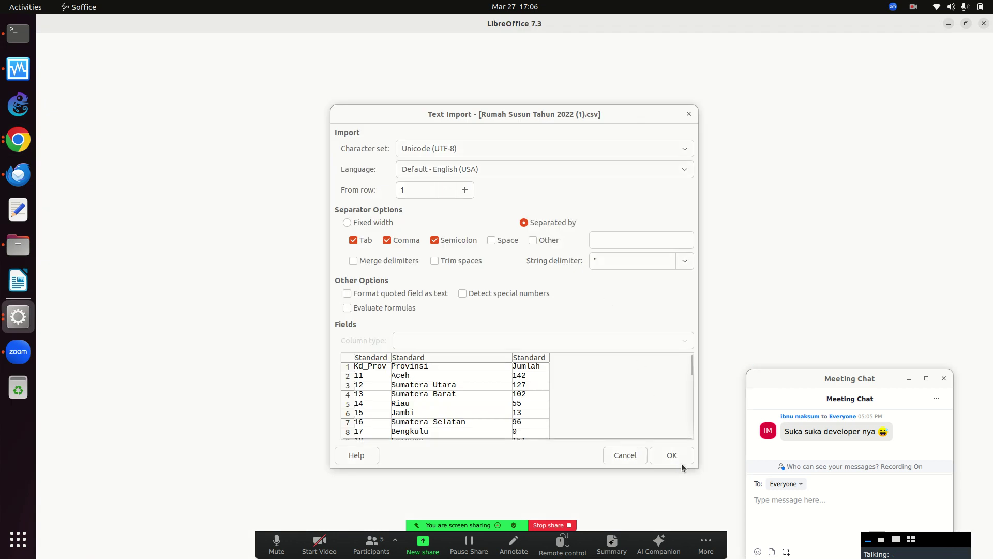
# Accept the CSV import settings, review the Kd_Prov, Provinsi and Jumlah sheet, then close Calc.
pyautogui.click(676, 455)
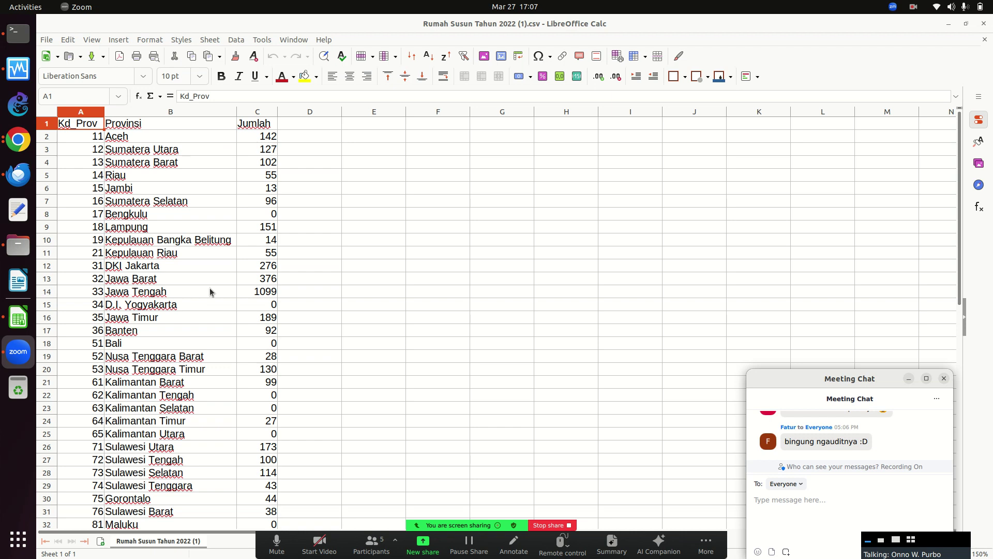
pyautogui.click(985, 24)
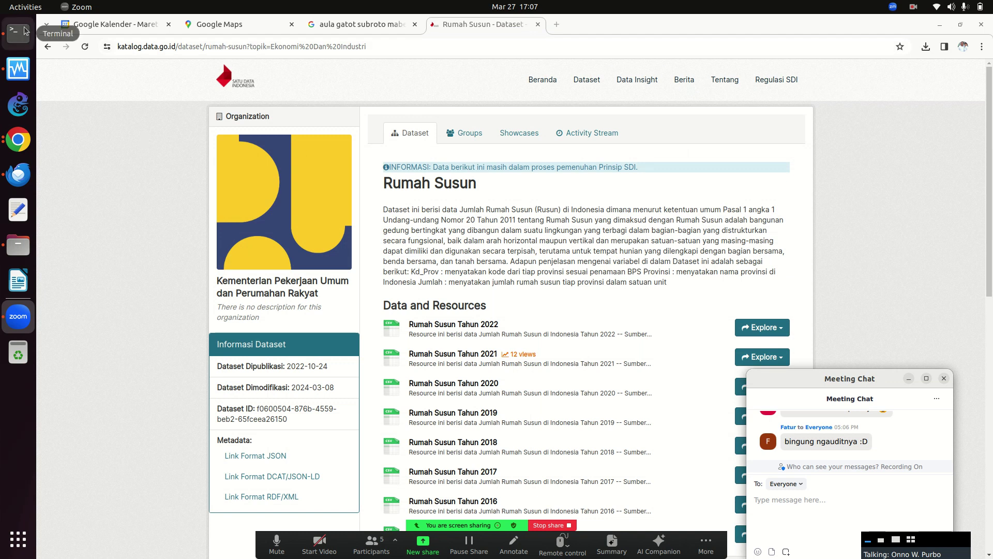
# Search datasets for 'miskin' and open Garis Kemiskinan, Jumlah, dan Persentase Penduduk Miskin, 2012–2019.
pyautogui.click(44, 35)
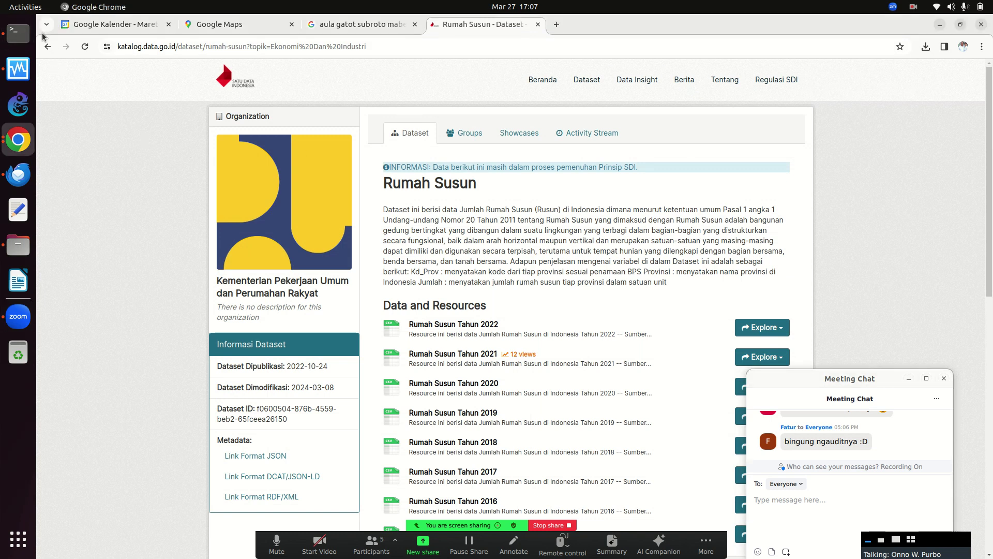
pyautogui.click(47, 46)
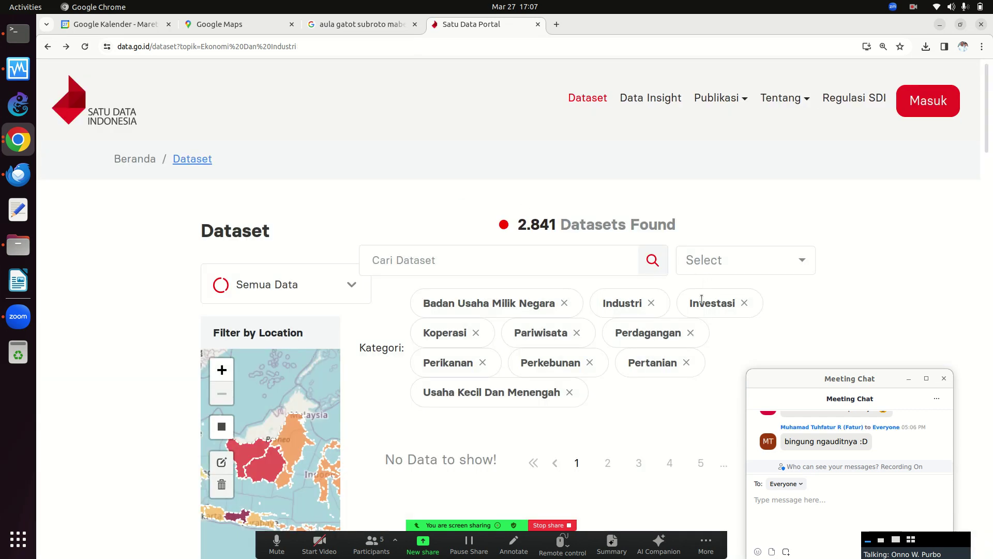
pyautogui.click(490, 264)
pyautogui.write('miskin')
pyautogui.press('Return')
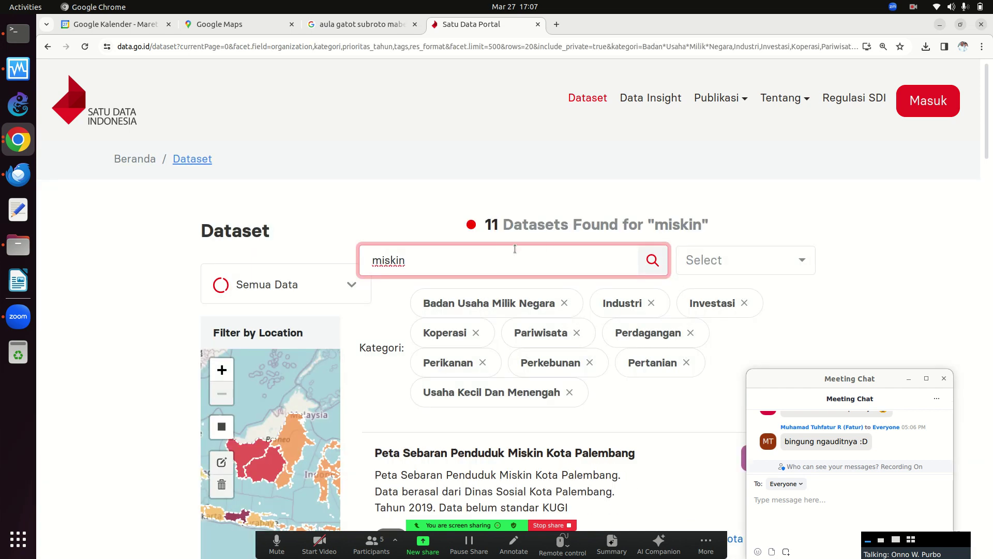
pyautogui.moveTo(985, 122); pyautogui.dragTo(991, 238)
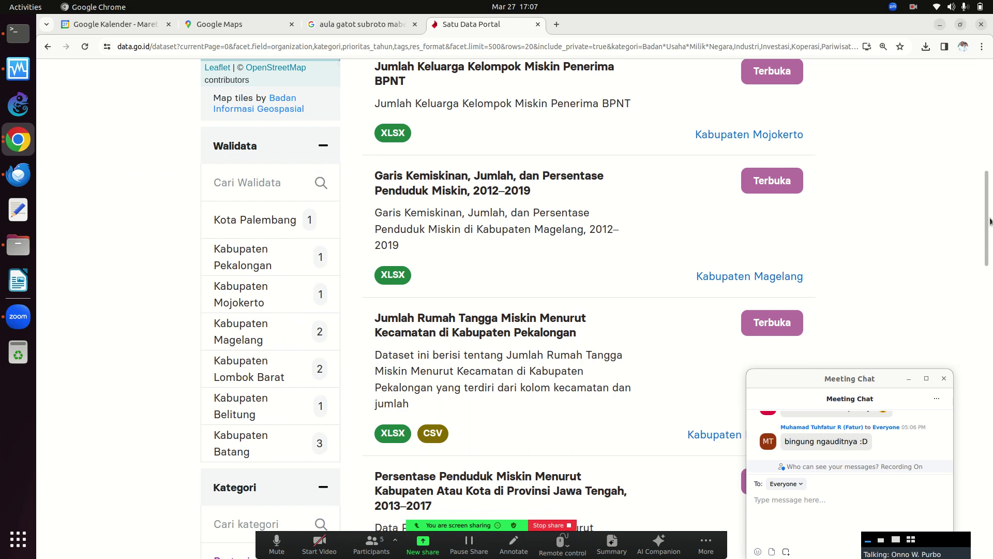
pyautogui.click(422, 186)
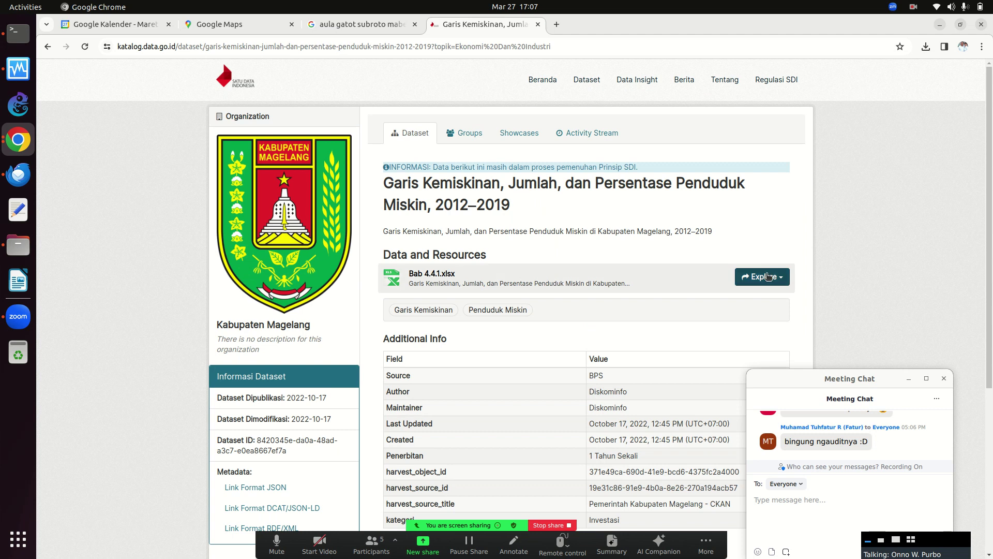
# Try downloading Bab 4.4.1.xlsx twice and check Chrome's download history.
pyautogui.click(768, 276)
pyautogui.click(771, 310)
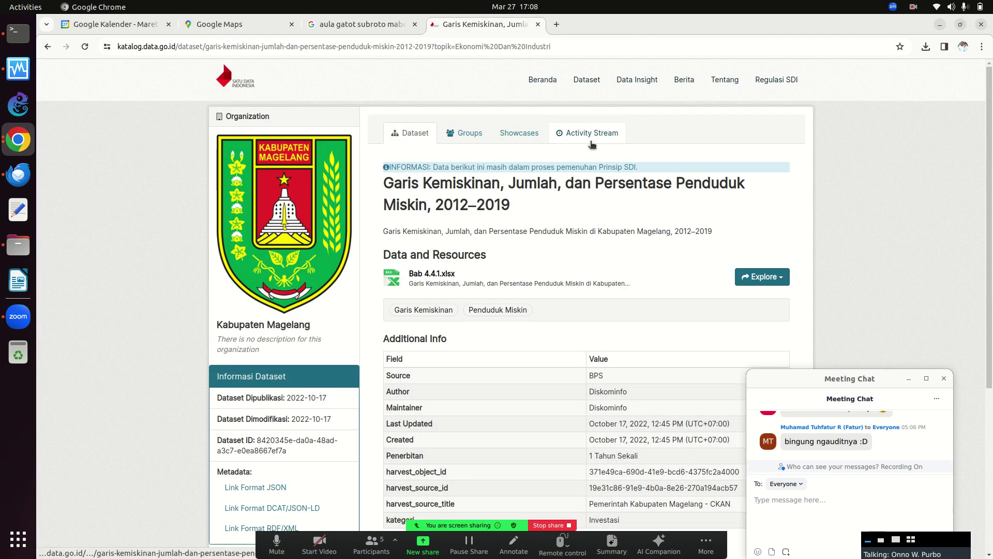
pyautogui.moveTo(991, 126); pyautogui.dragTo(976, 233)
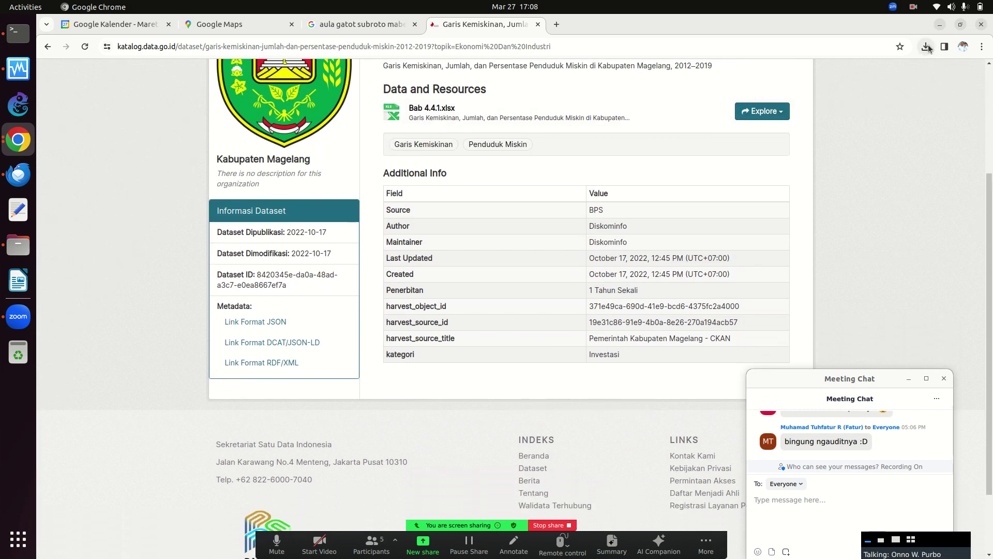
pyautogui.click(926, 47)
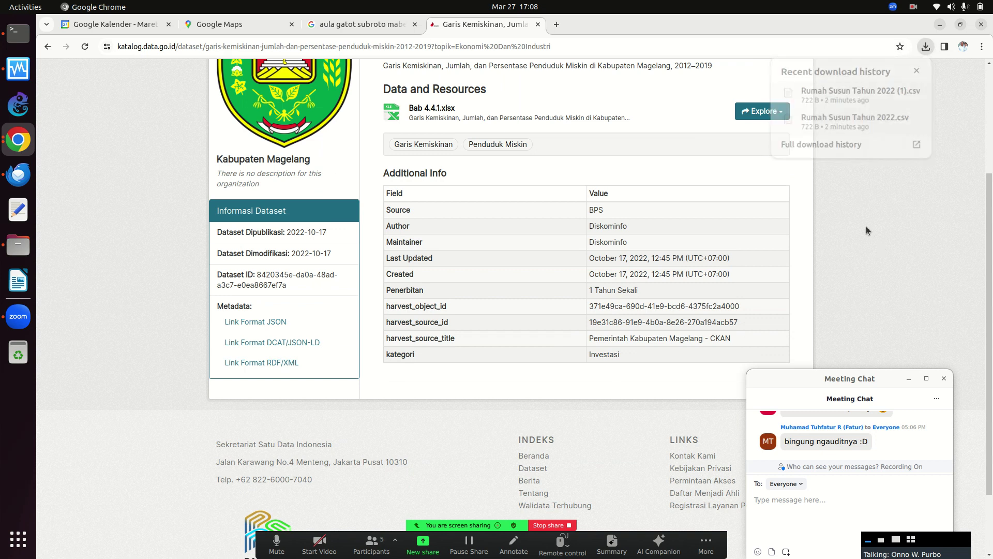
pyautogui.click(762, 111)
pyautogui.click(763, 111)
pyautogui.click(765, 146)
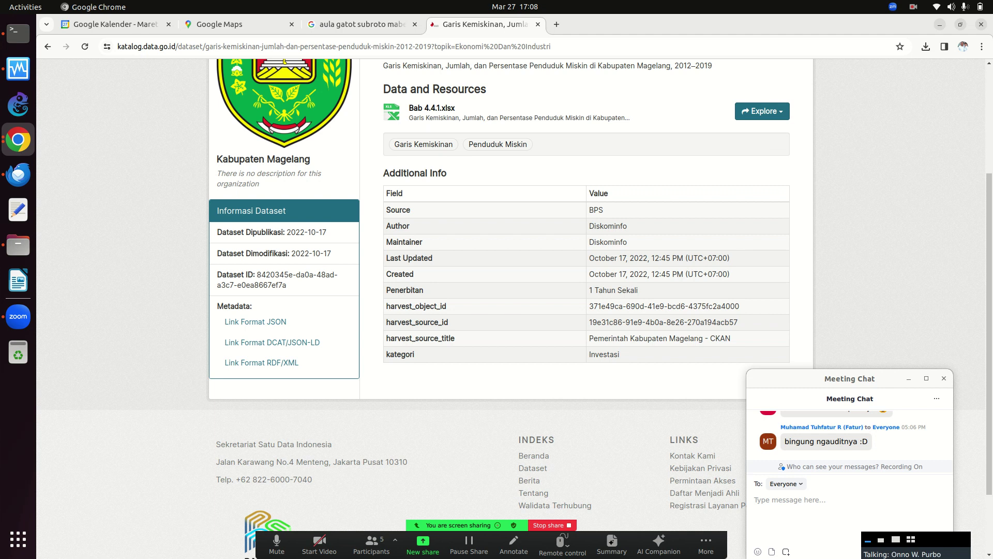
# Open the preview page for Bab 4.4.1.xlsx.
pyautogui.scroll(-3, 962, 304)
pyautogui.scroll(3, 962, 300)
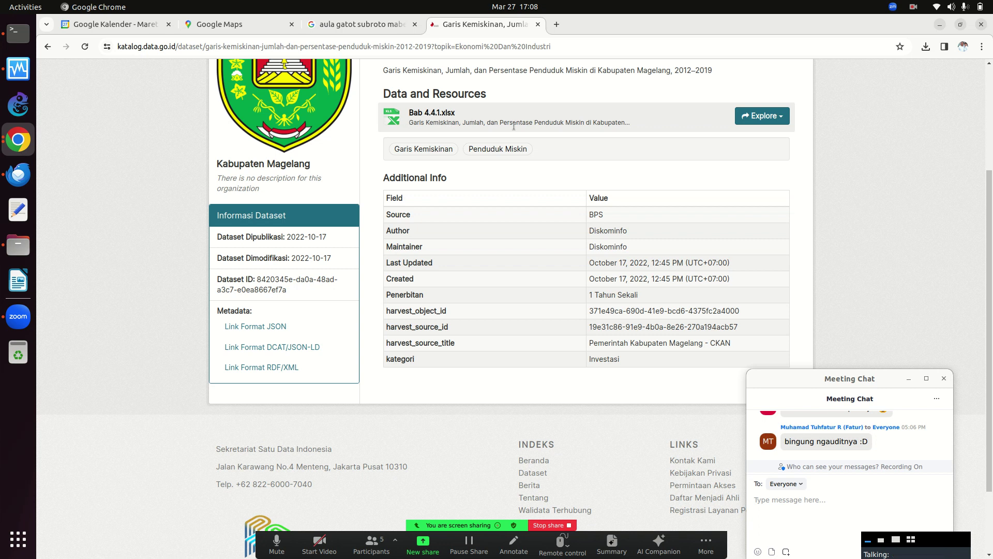
pyautogui.click(776, 120)
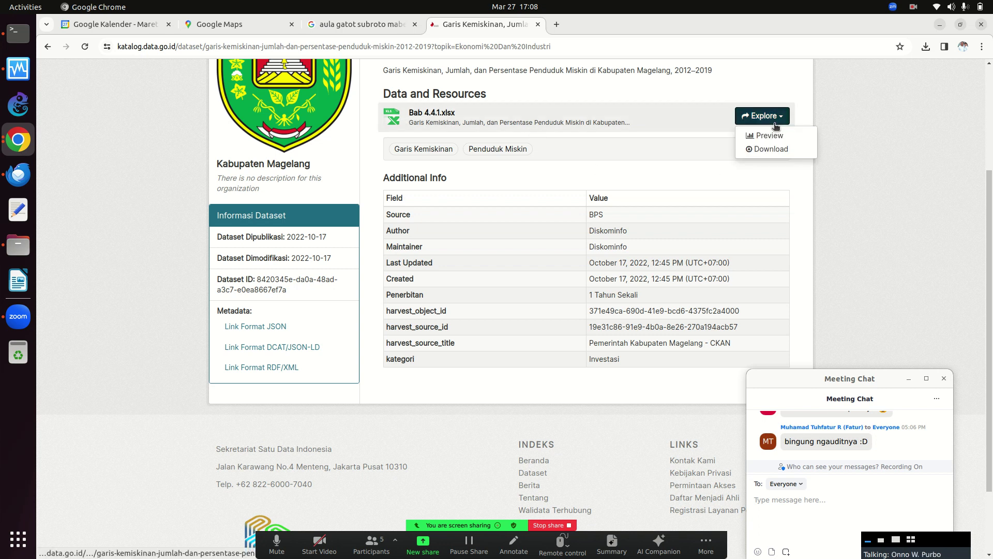
pyautogui.click(774, 135)
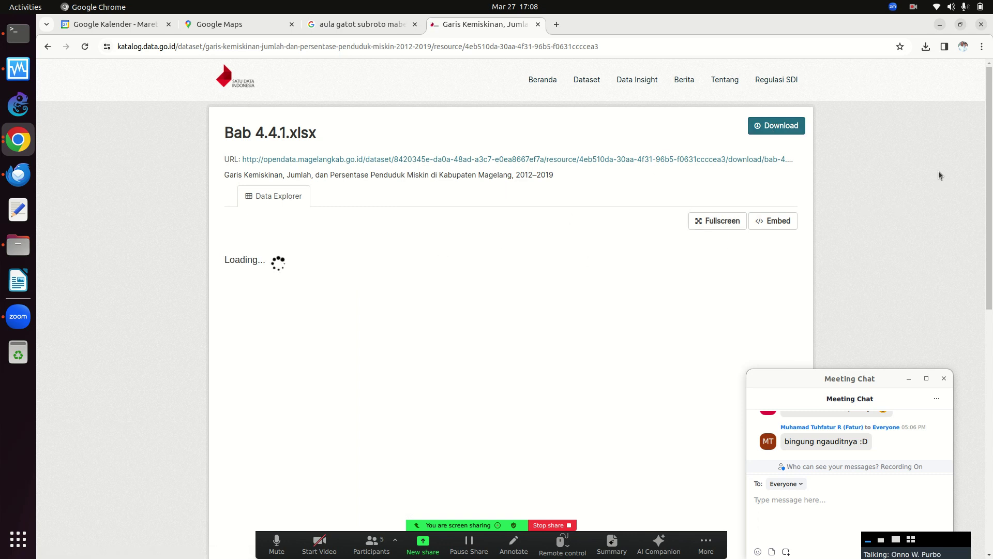
# Try the Bab 4.4.1.xlsx Download resource button, reload the page, and check recent downloads.
pyautogui.click(771, 128)
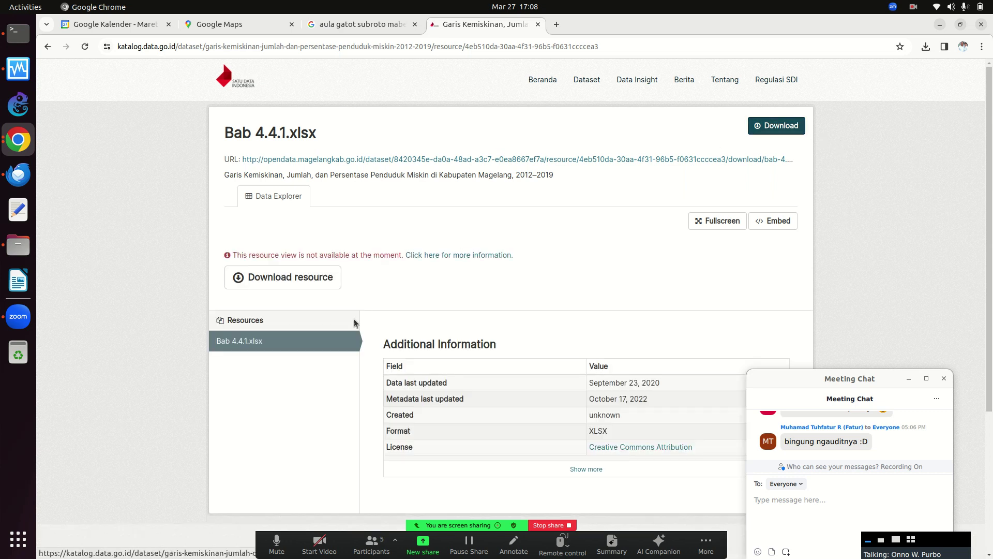
pyautogui.click(305, 342)
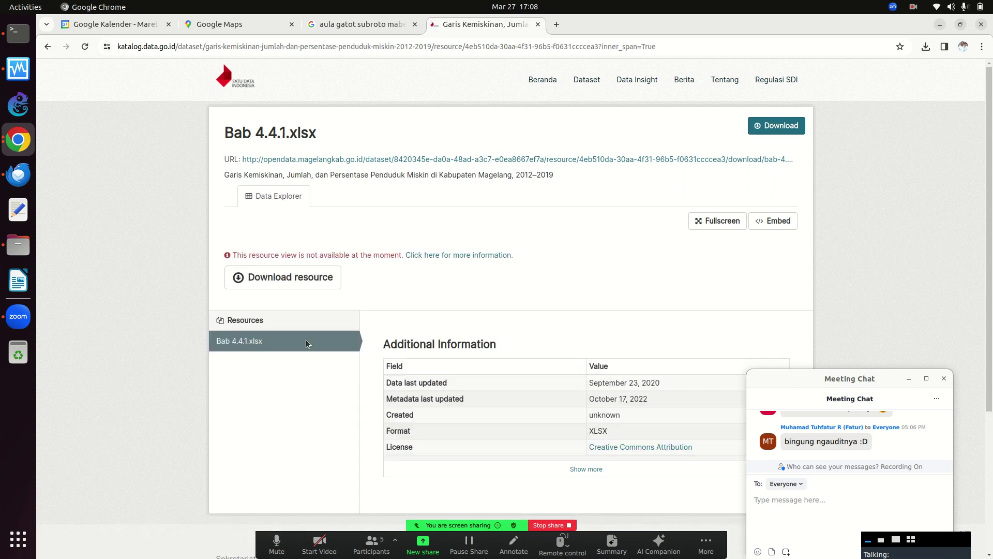
pyautogui.click(926, 47)
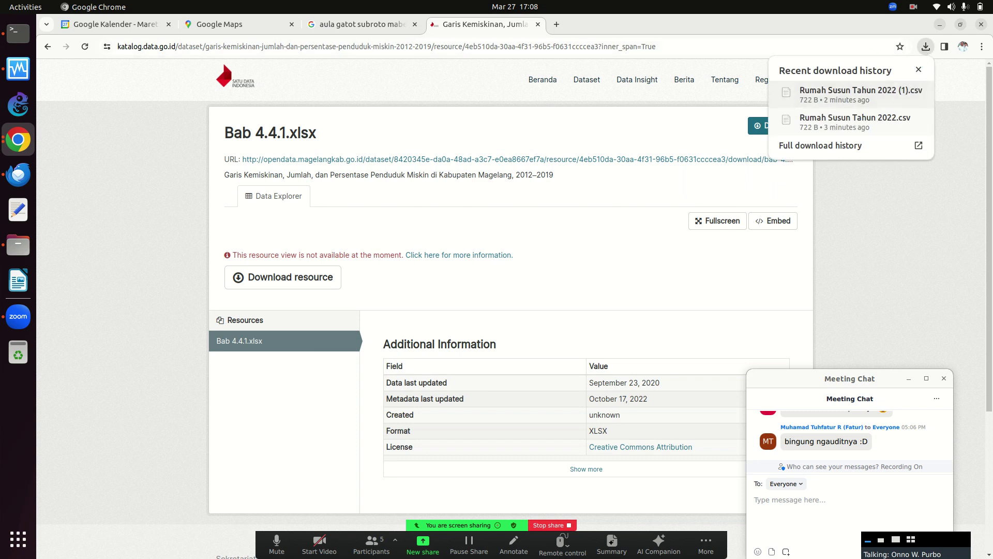
# Retry the Bab 4.4.1.xlsx download and confirm recent downloads still list only Rumah Susun CSVs.
pyautogui.scroll(-3, 984, 216)
pyautogui.scroll(-2, 984, 217)
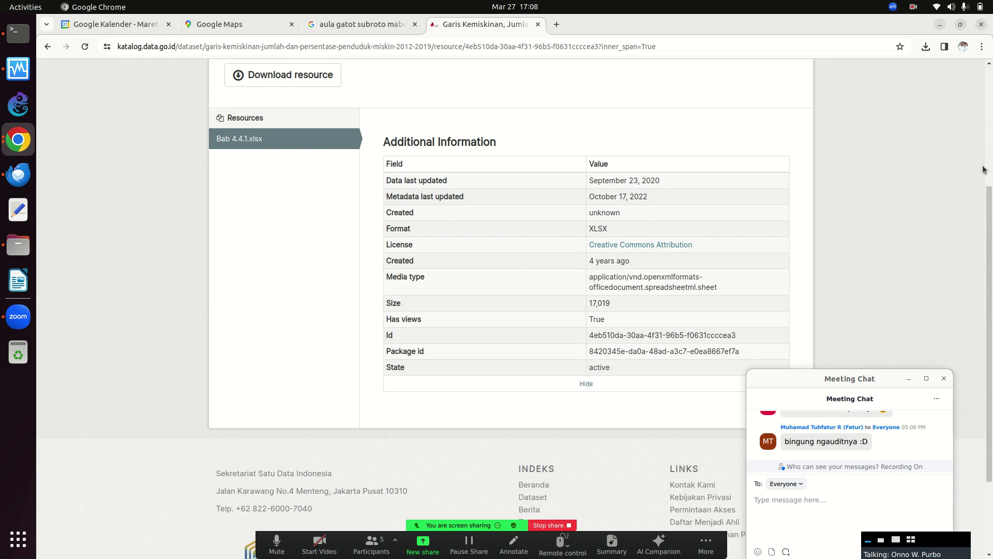
pyautogui.moveTo(988, 208); pyautogui.dragTo(987, 78)
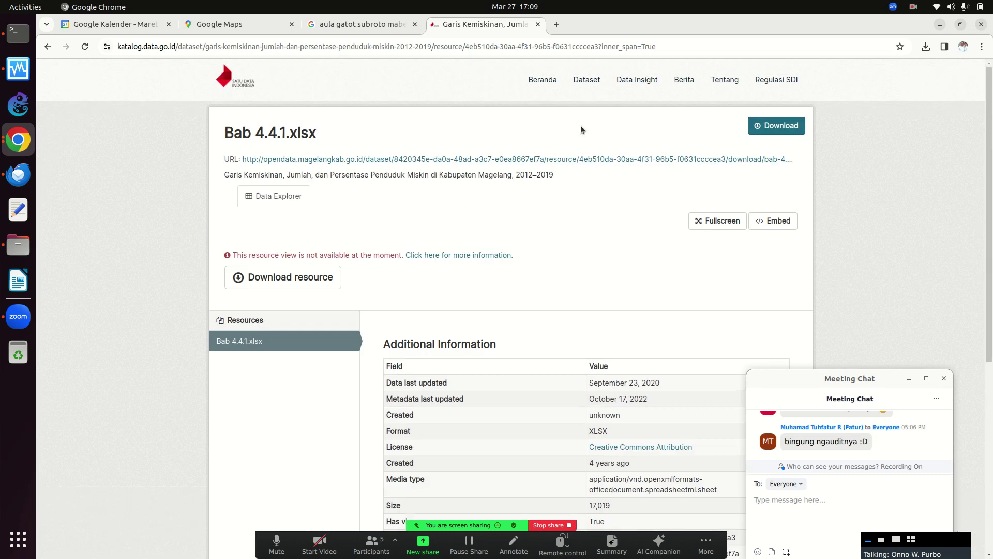
pyautogui.click(300, 278)
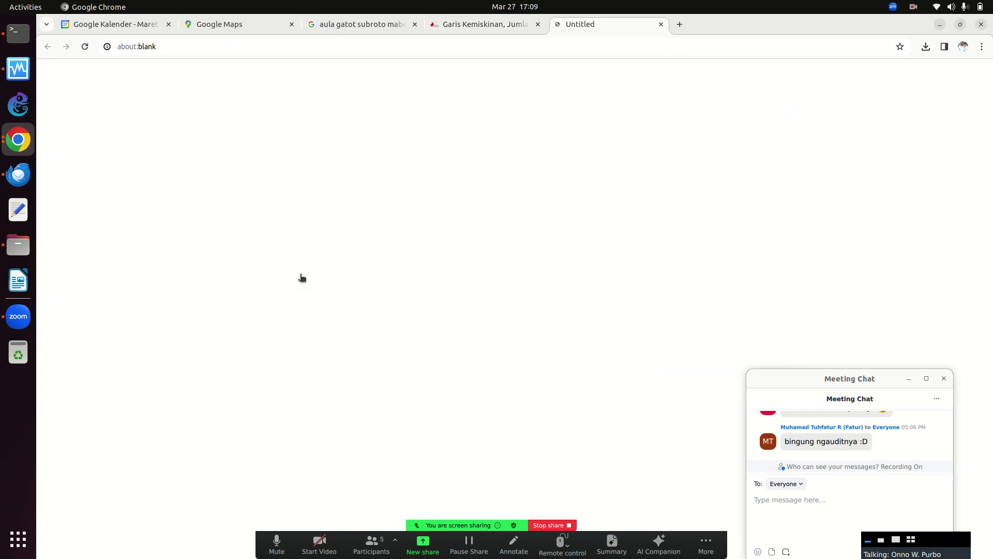
pyautogui.click(925, 47)
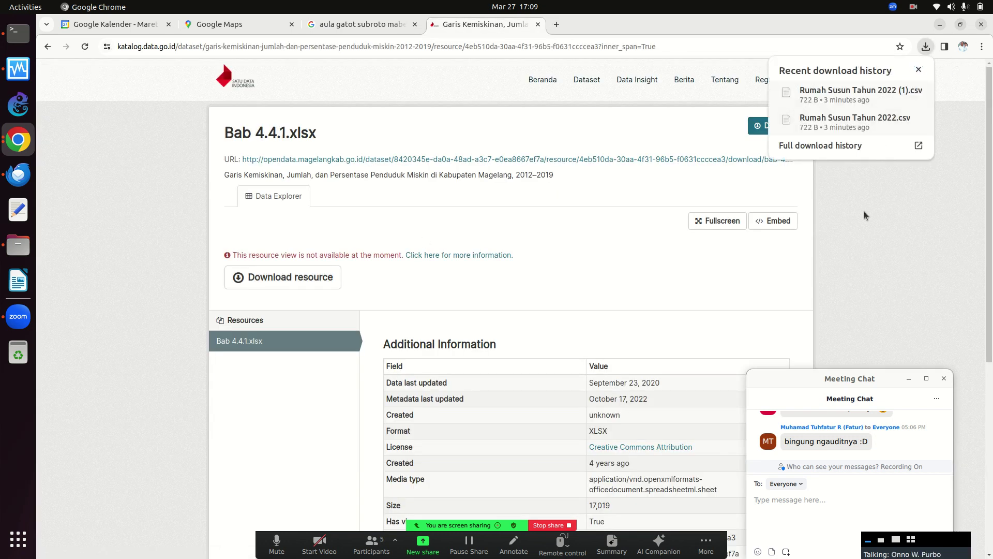
pyautogui.click(807, 156)
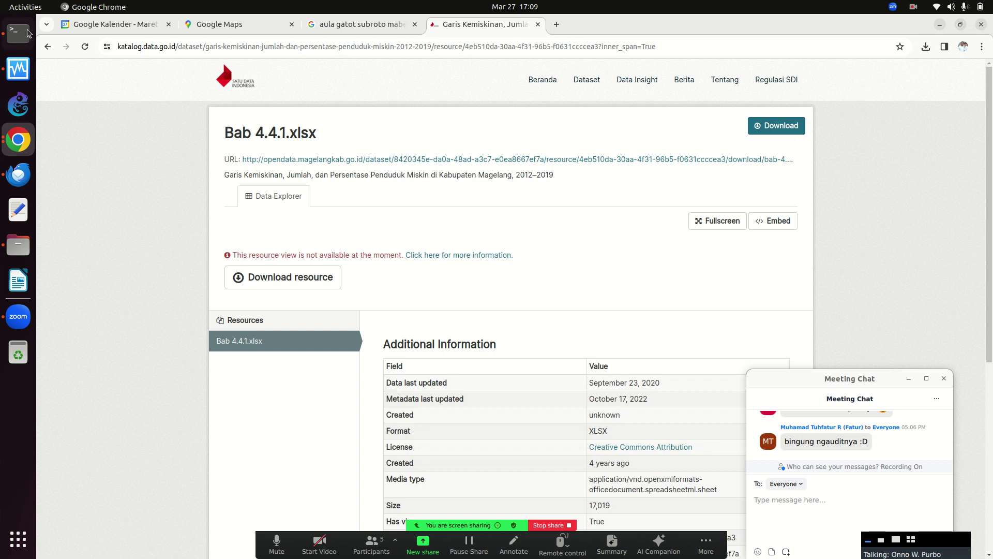
# Go back to the plain Bab 4.4.1.xlsx resource page without the inner_span view.
pyautogui.click(46, 48)
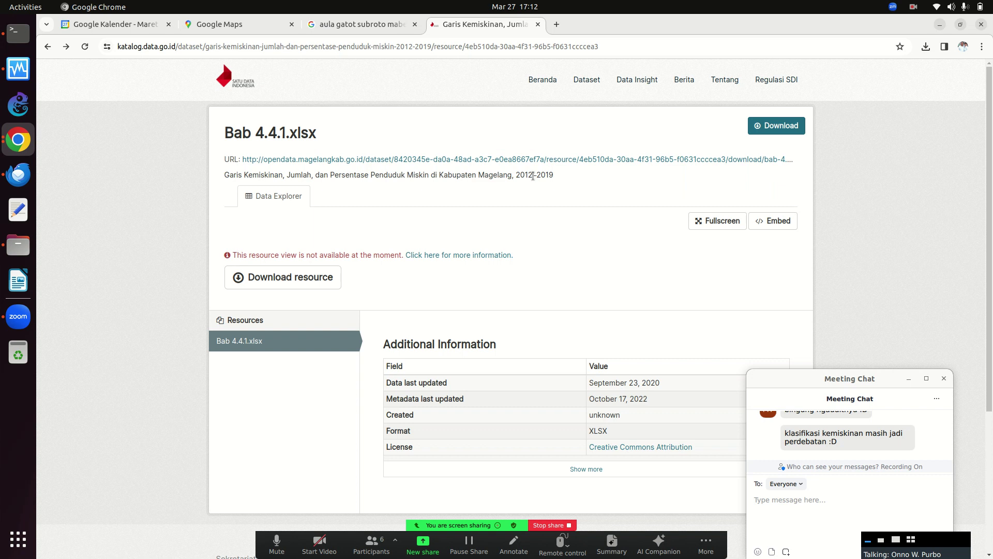
# Dismiss the screen recorder menu, then open the ORANGE folder in the Files home directory.
pyautogui.click(913, 8)
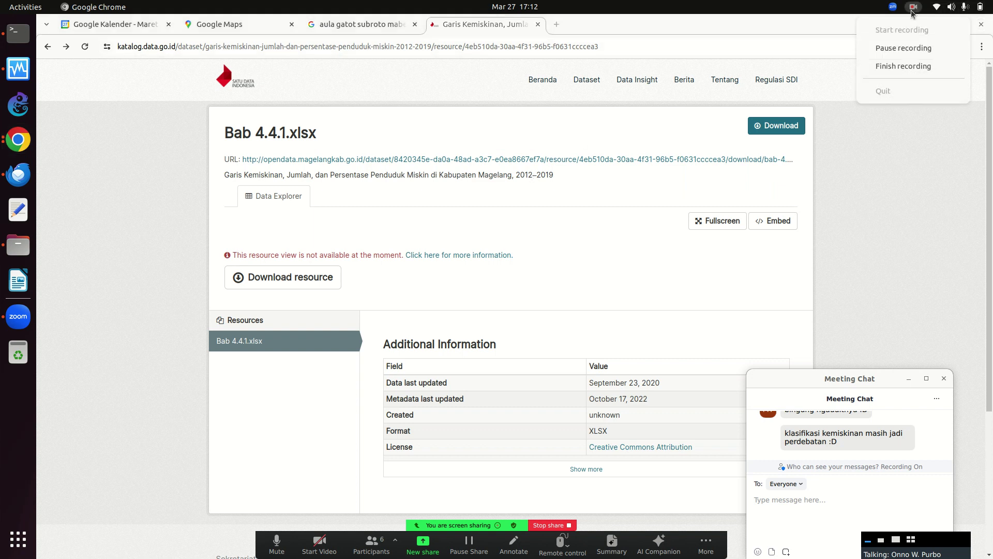
pyautogui.moveTo(923, 4)
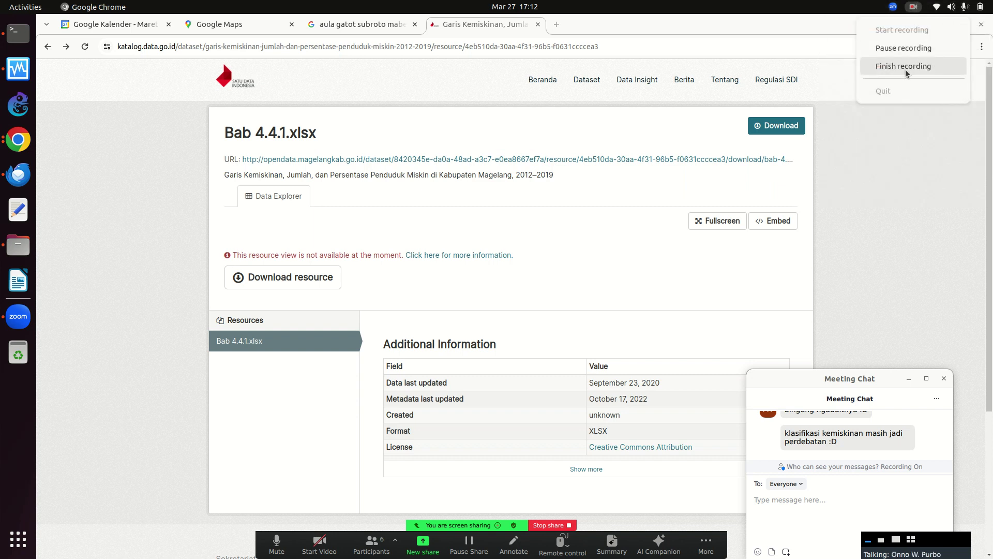
pyautogui.click(896, 211)
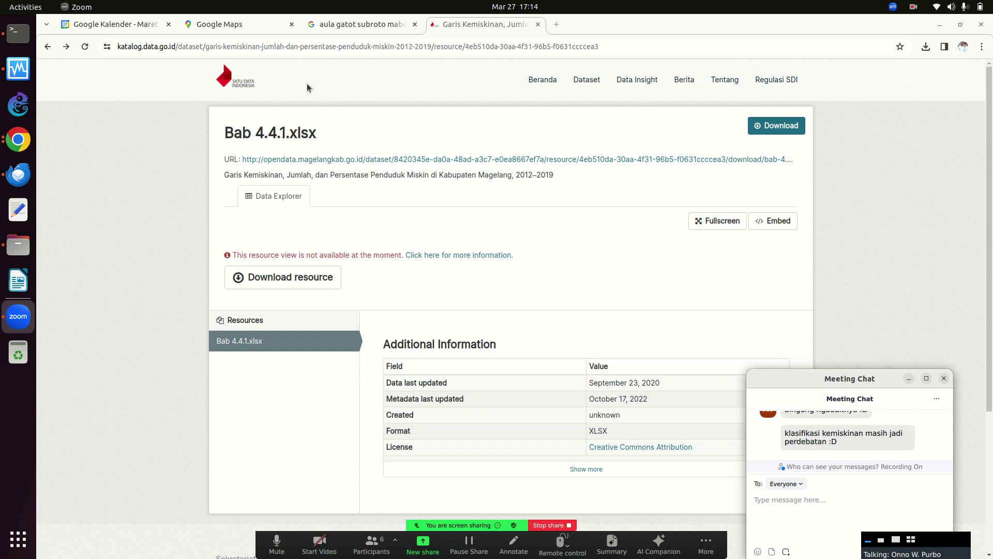
pyautogui.click(19, 252)
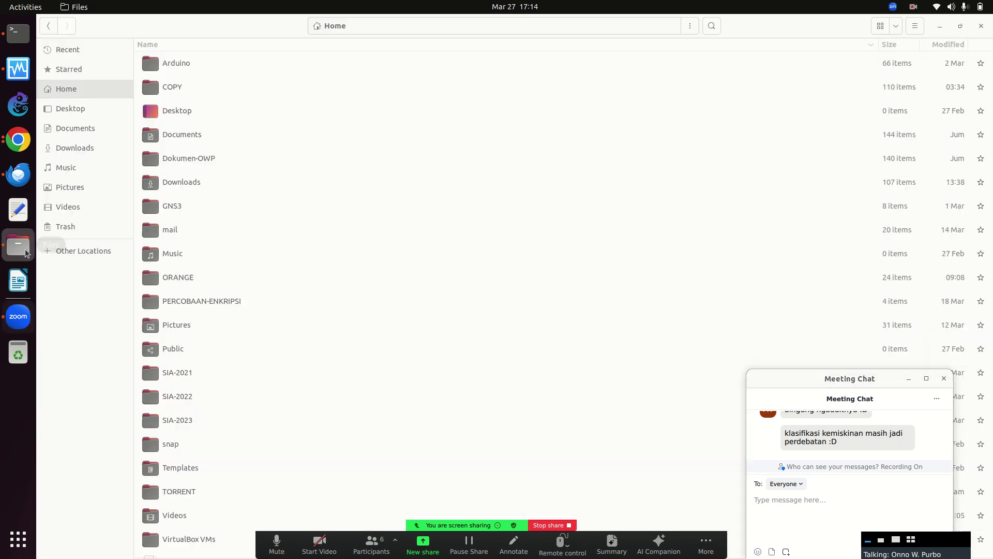
pyautogui.doubleClick(177, 279)
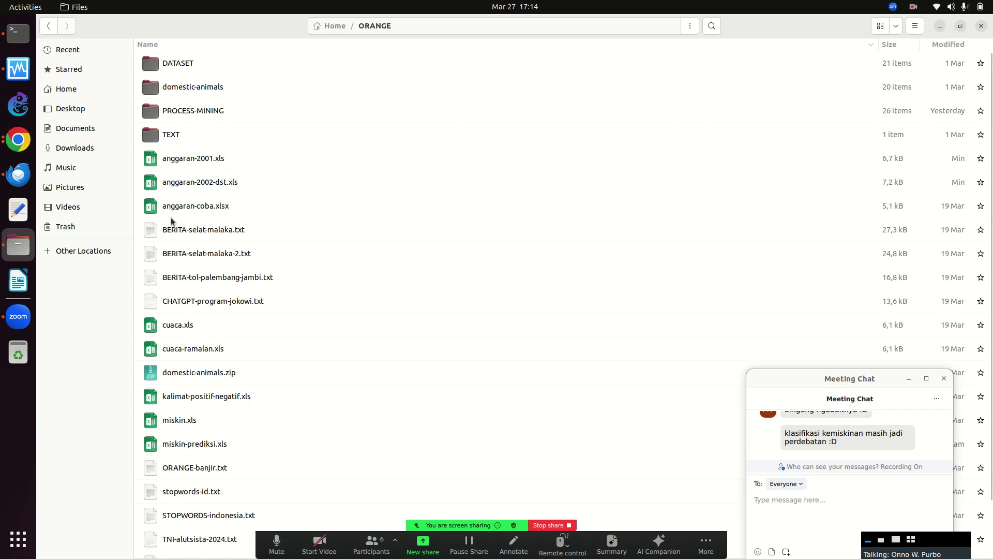
pyautogui.doubleClick(200, 159)
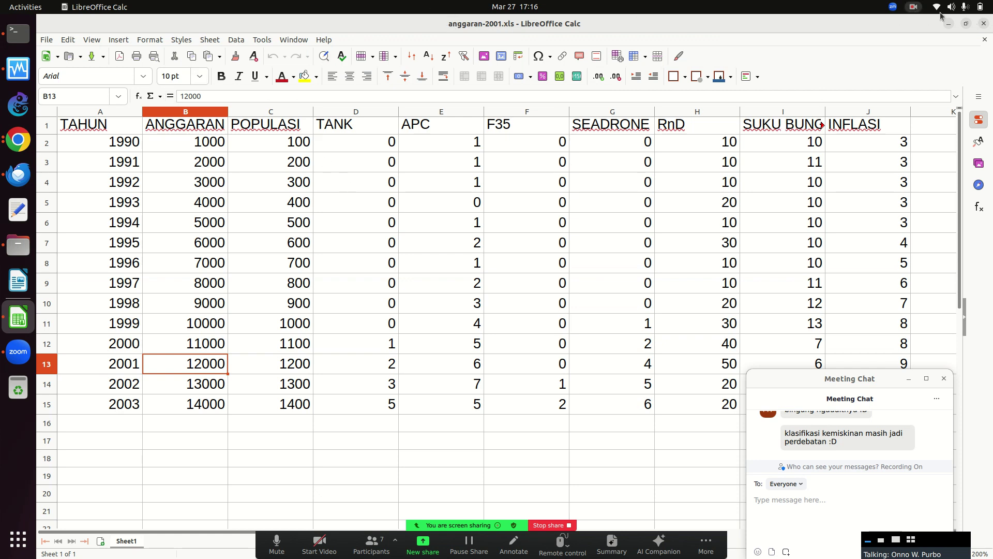
# Close anggaran-2001 and open anggaran-2002-dst.xls from the ORANGE folder.
pyautogui.click(986, 24)
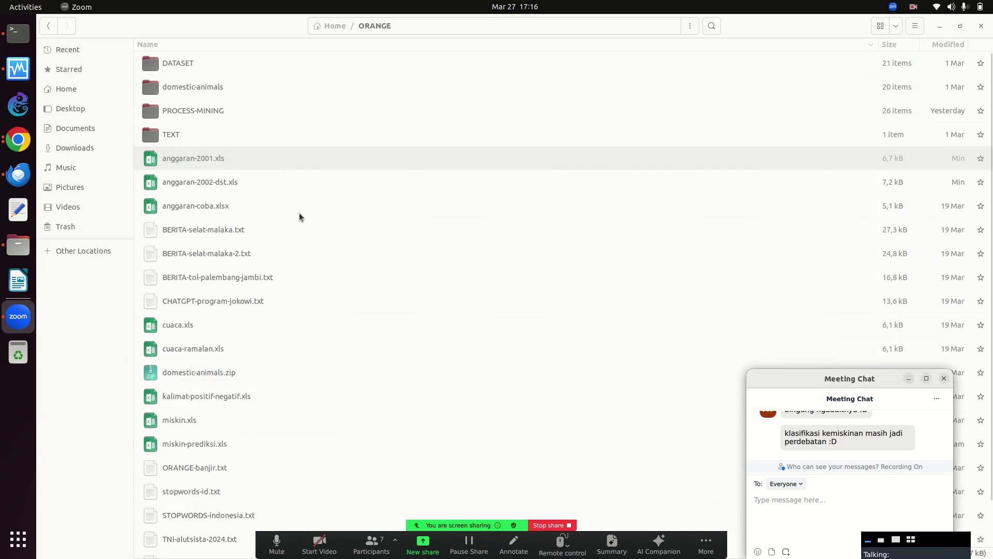
pyautogui.doubleClick(217, 181)
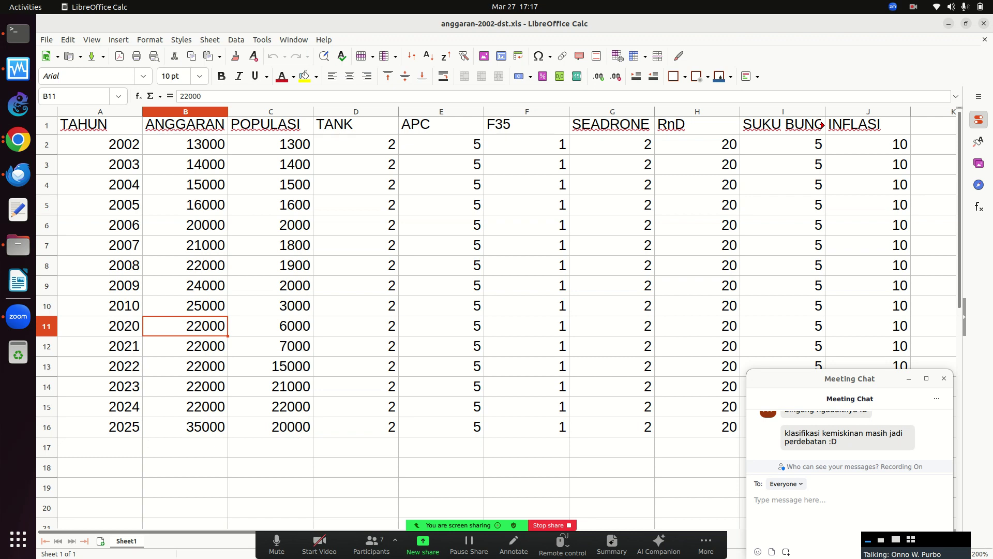
# Swap back to anggaran-2001.xls, dismiss the mail notification and make the Zoom chat window taller.
pyautogui.click(985, 23)
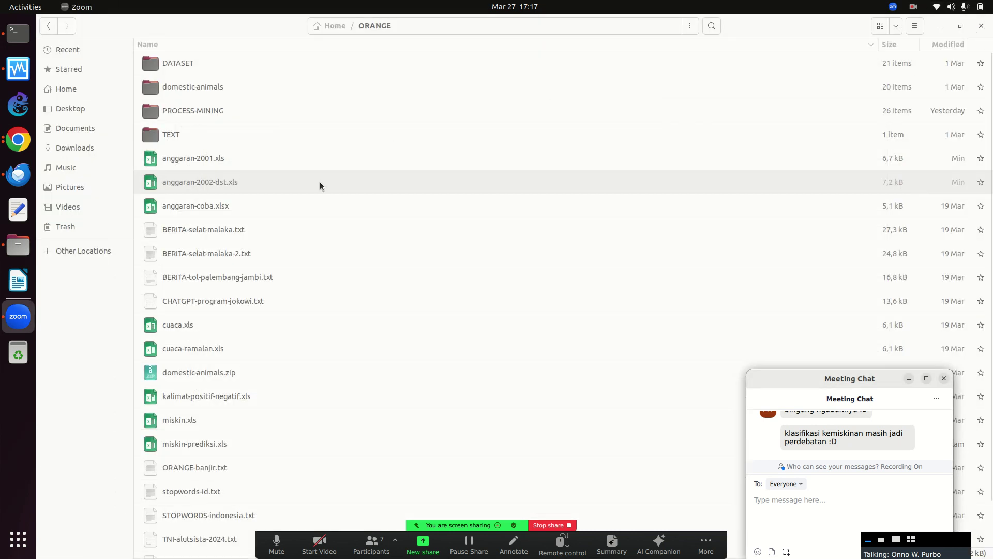
pyautogui.doubleClick(224, 157)
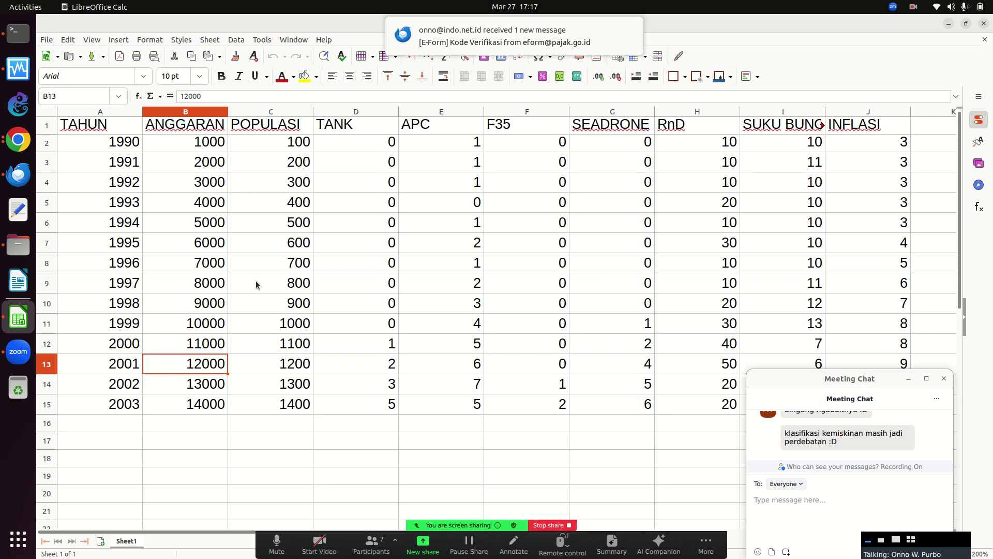
pyautogui.click(632, 28)
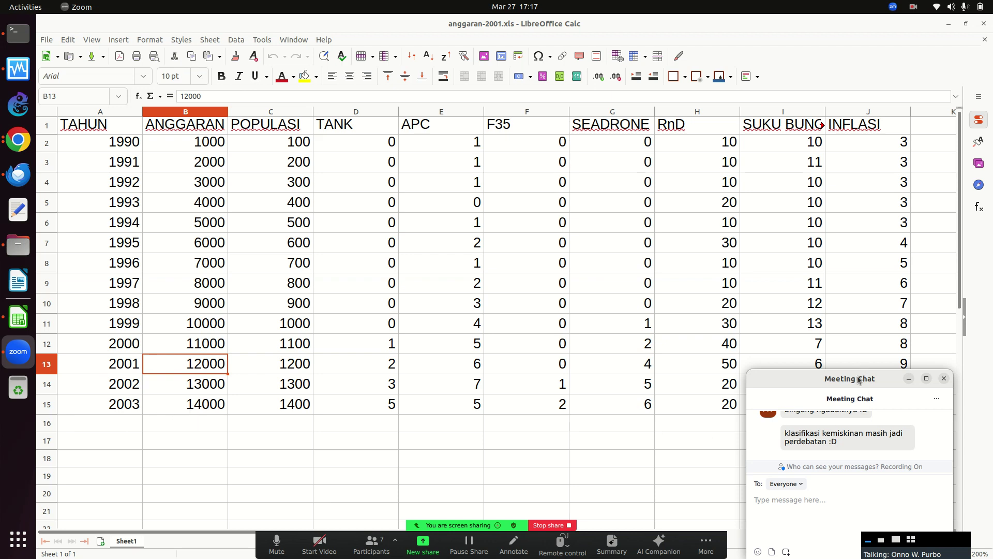
pyautogui.moveTo(859, 368); pyautogui.dragTo(859, 355)
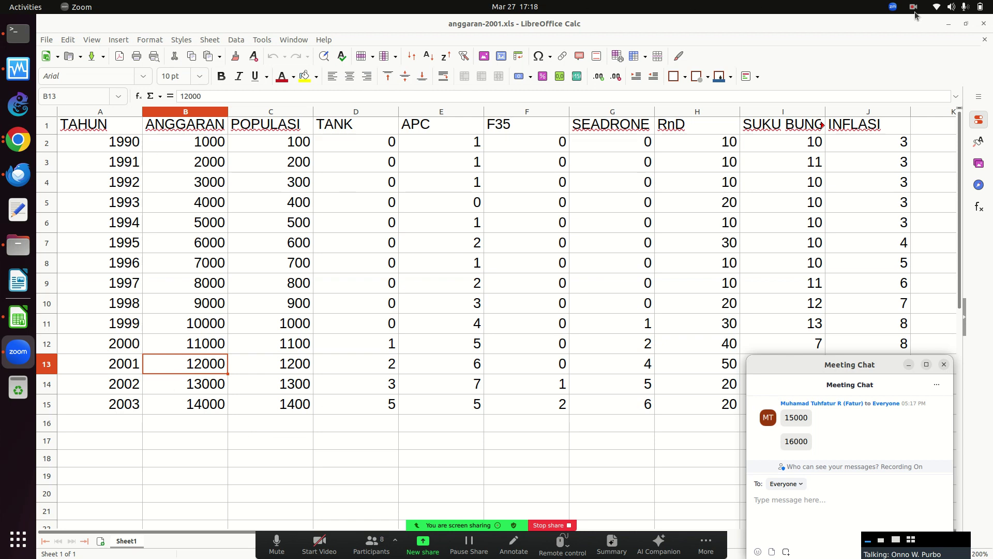
pyautogui.click(964, 9)
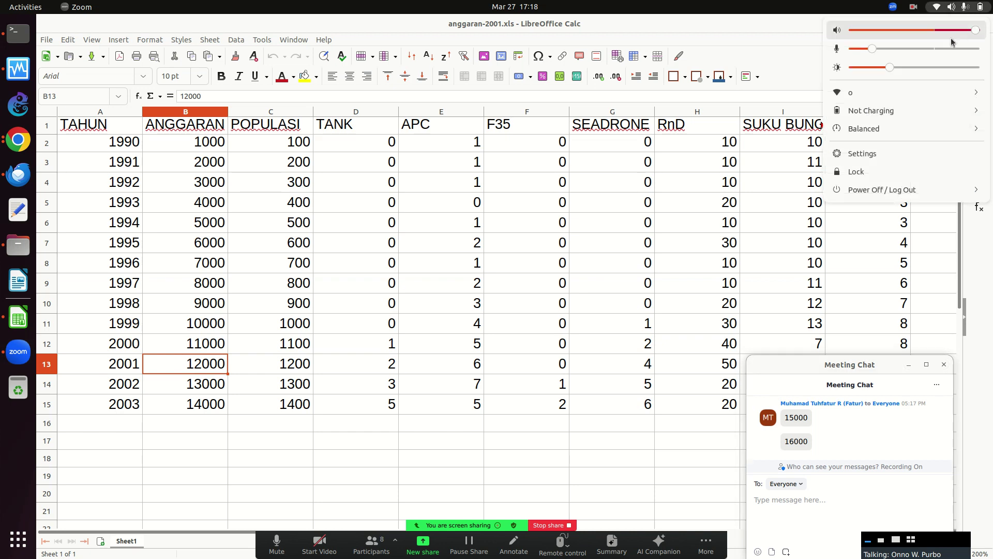
pyautogui.click(767, 41)
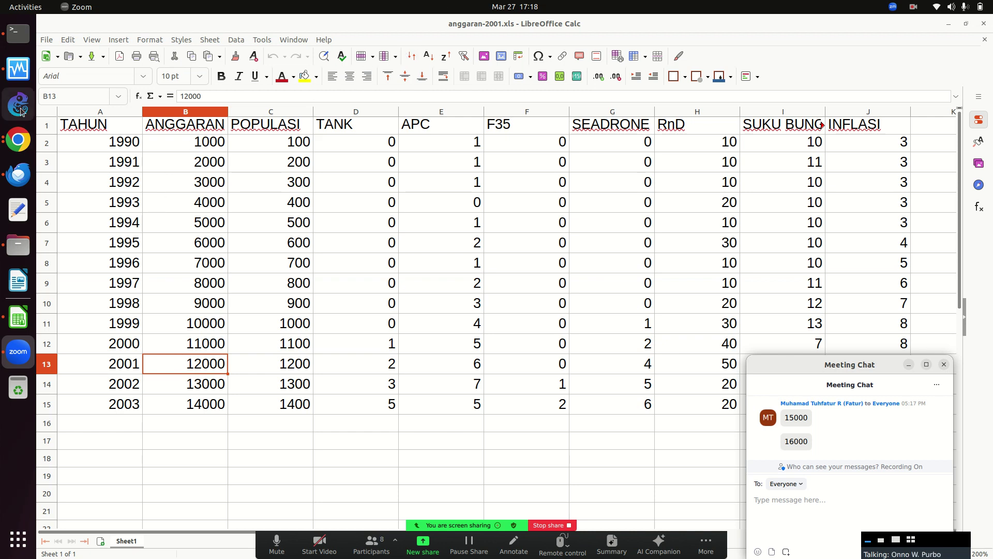
# Boot the Ubuntu 22.04.3 Desktop ORANGE VM with Normal Start from VirtualBox Manager.
pyautogui.click(18, 69)
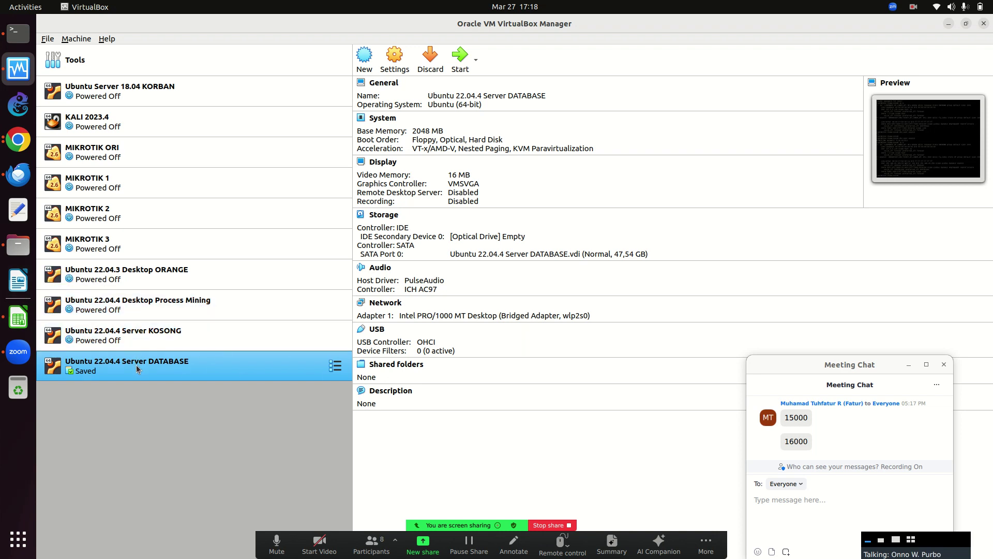
pyautogui.rightClick(149, 279)
pyautogui.moveTo(201, 360)
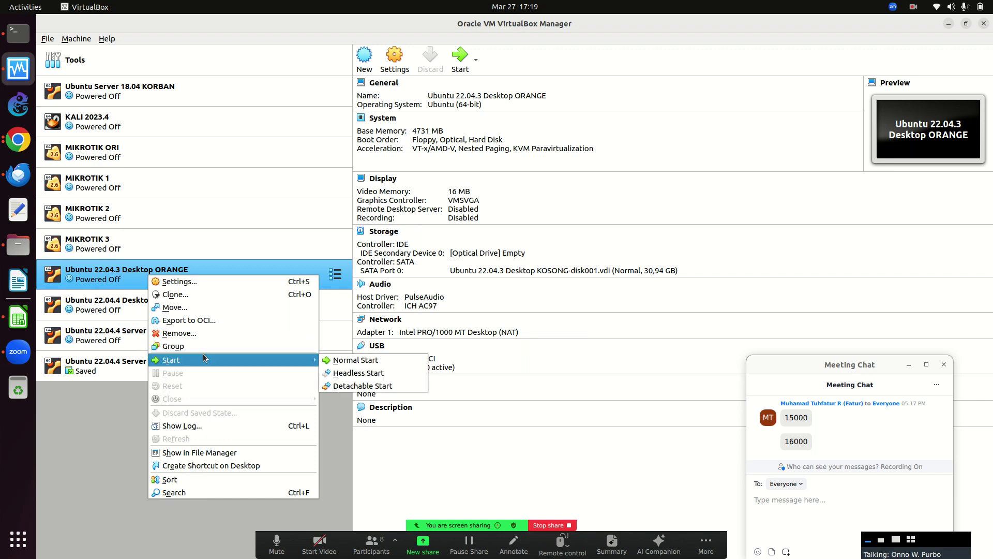
pyautogui.click(348, 361)
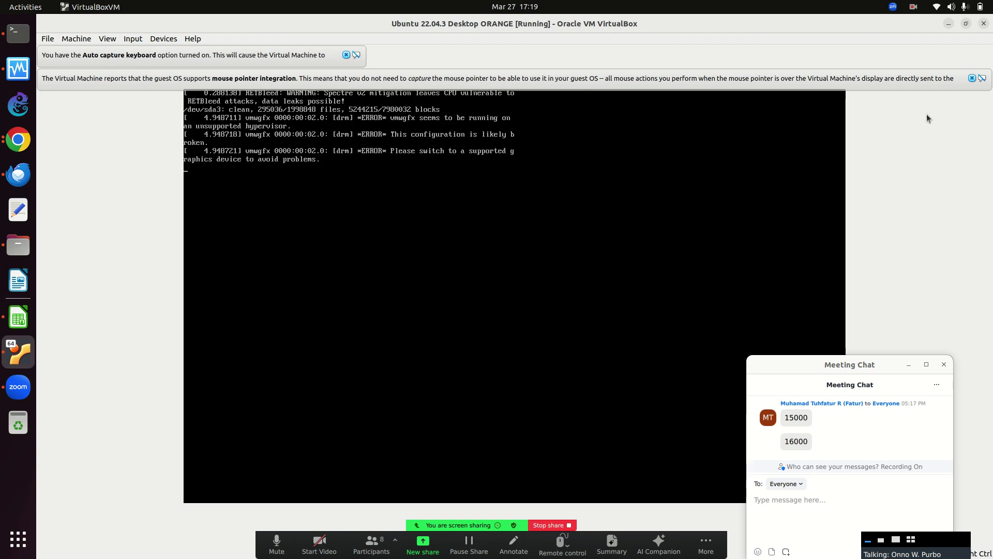
# Dismiss the mouse integration and keyboard auto-capture notices, then launch Terminal in the guest.
pyautogui.click(973, 79)
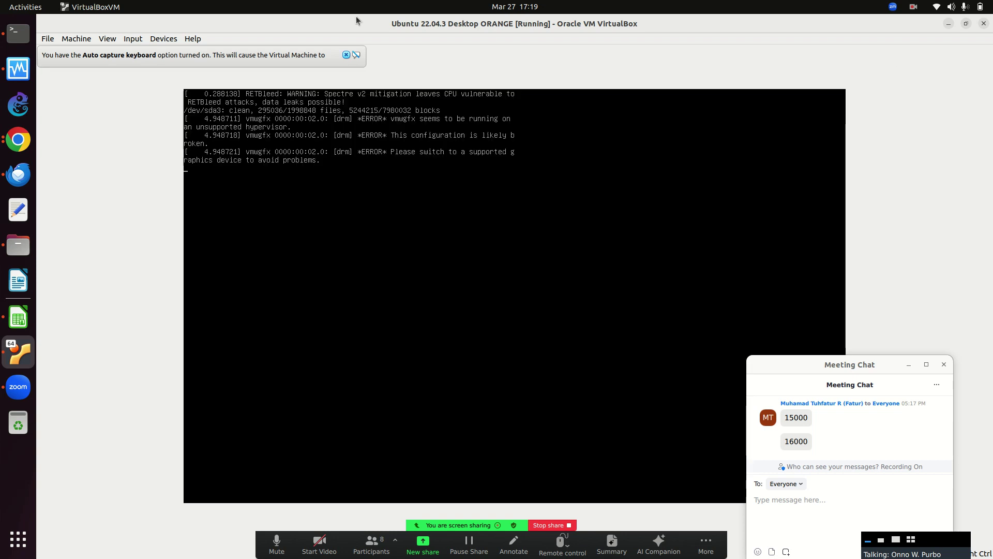
pyautogui.click(346, 55)
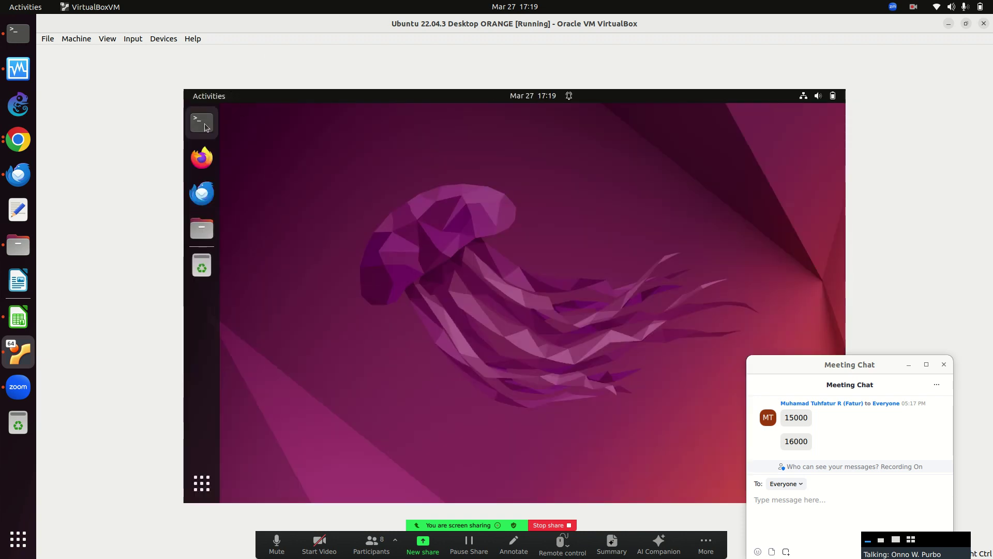
pyautogui.click(211, 125)
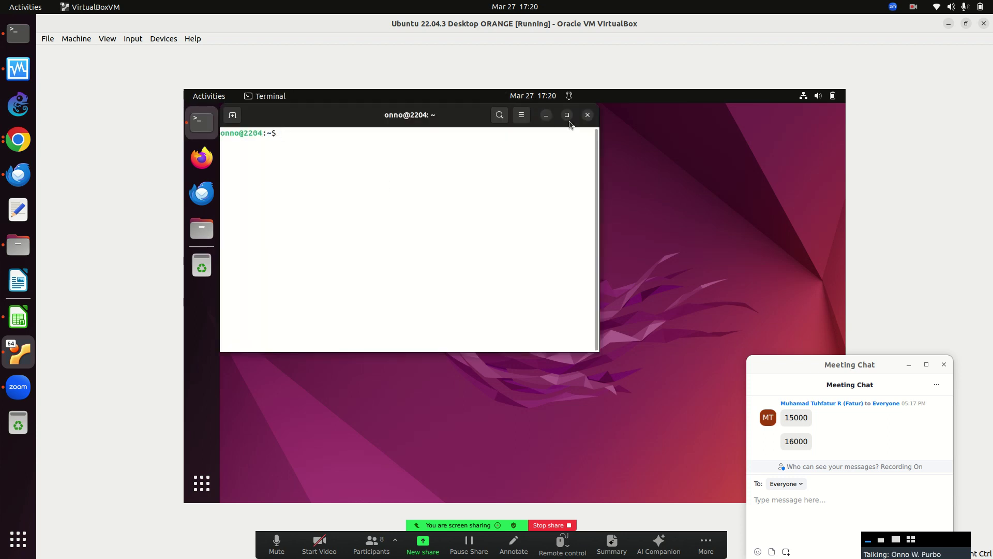
# Maximize the guest terminal, change into ~/orangenv and list its files.
pyautogui.click(567, 115)
pyautogui.write('cd or')
pyautogui.press('Tab')
pyautogui.press('Return')
pyautogui.write('ls')
pyautogui.press('Return')
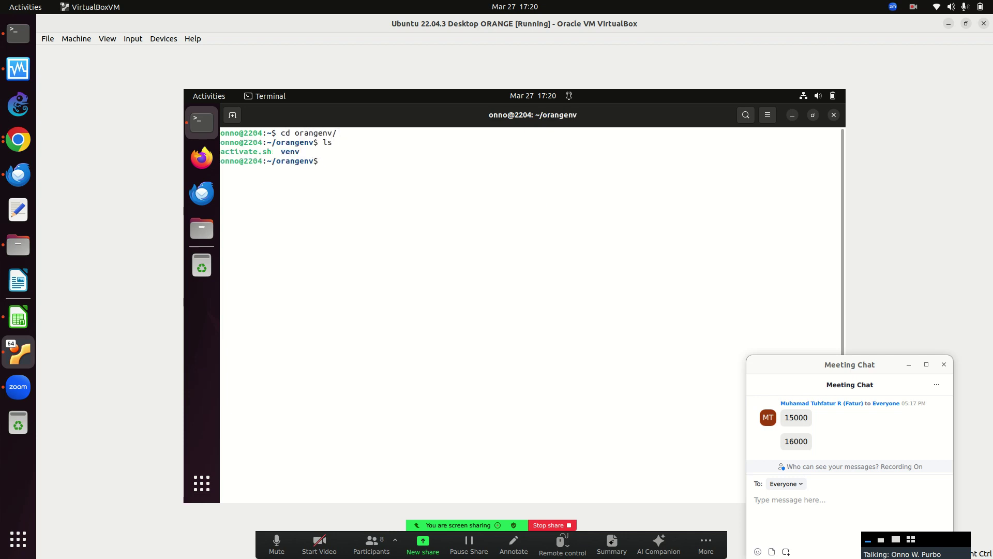
# Create a Python 3 virtualenv named venv with 'virtualenv --python=python3 venv'.
pyautogui.write('virtualenv ')
pyautogui.write('python')
pyautogui.press('BackSpace')
pyautogui.press('BackSpace')
pyautogui.press('BackSpace')
pyautogui.press('BackSpace')
pyautogui.press('BackSpace')
pyautogui.press('BackSpace')
pyautogui.write('--python=python')
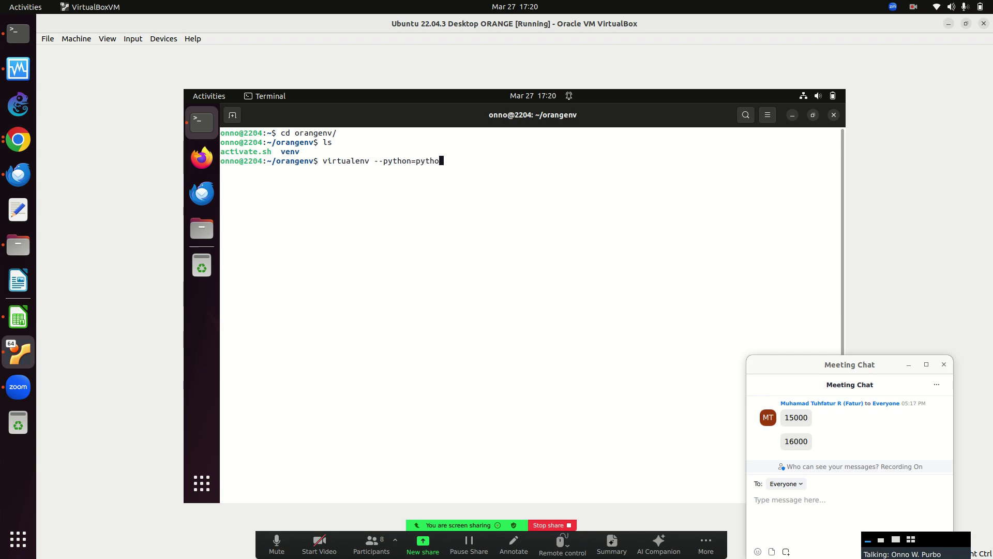
pyautogui.write('3 venv')
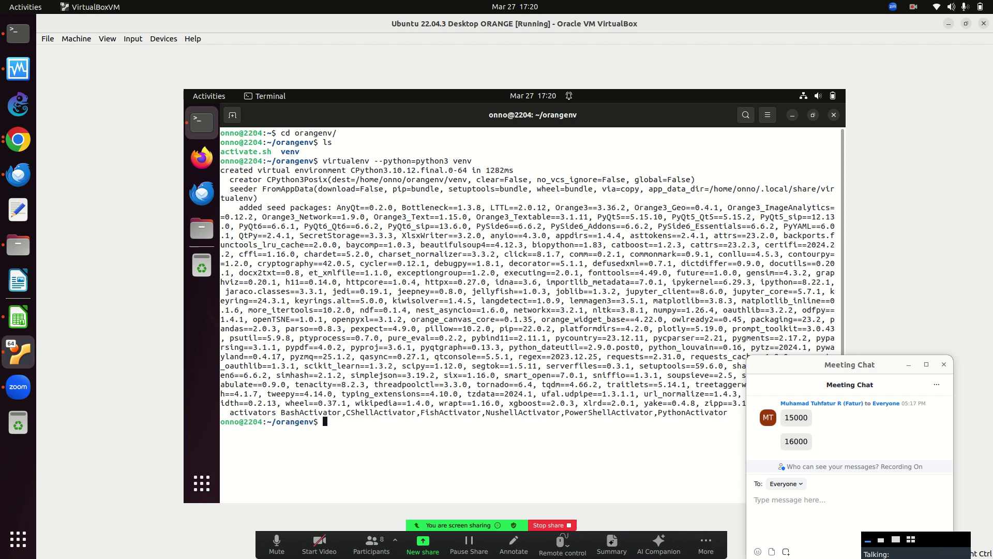
pyautogui.write('acti')
pyautogui.press('BackSpace')
pyautogui.press('BackSpace')
pyautogui.press('BackSpace')
pyautogui.press('BackSpace')
# Activate venv with 'source venv/bin/activate', clear the screen, and run 'orange-canvas &'.
pyautogui.write('source venv/bin/activate')
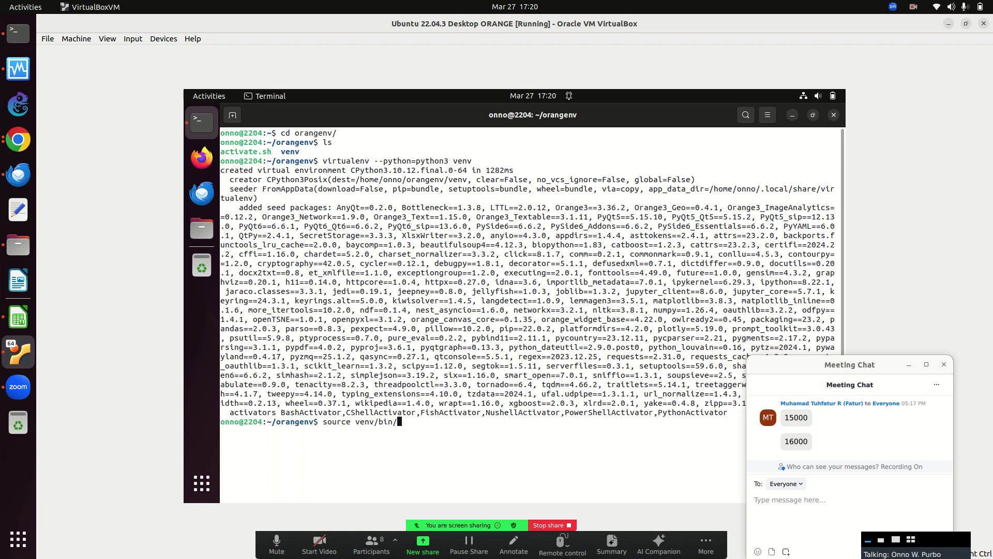
pyautogui.press('Return')
pyautogui.write('clear')
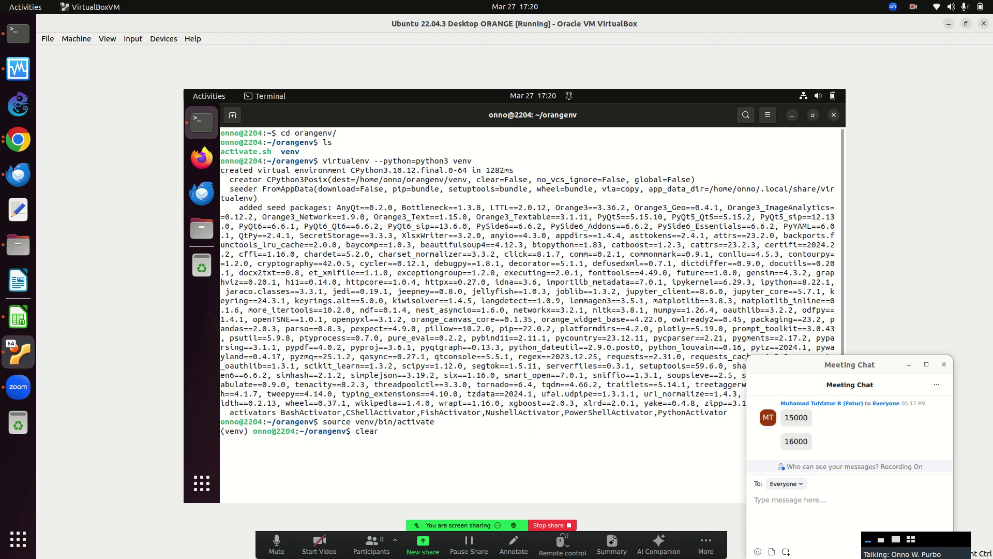
pyautogui.press('Return')
pyautogui.write('orange-canvas ')
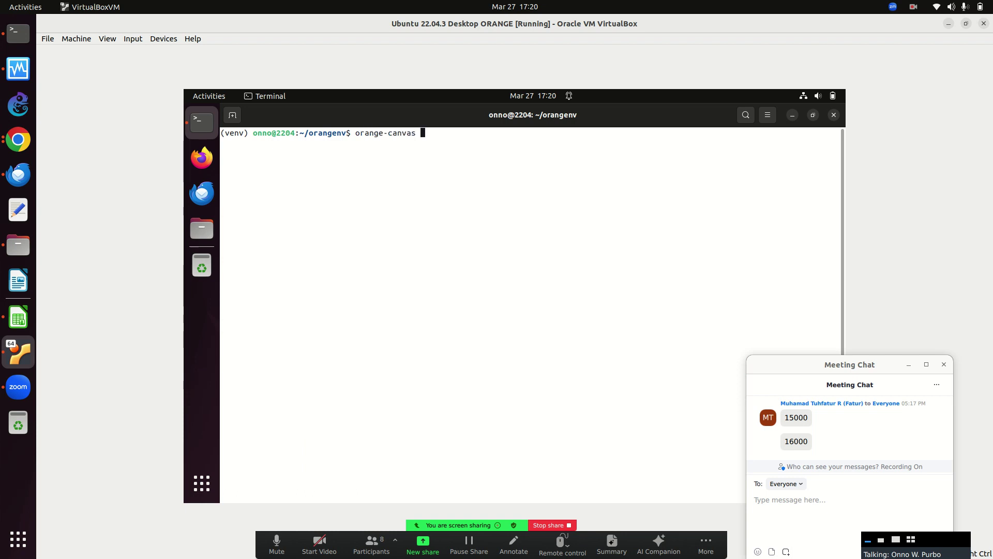
pyautogui.write('&')
pyautogui.press('Return')
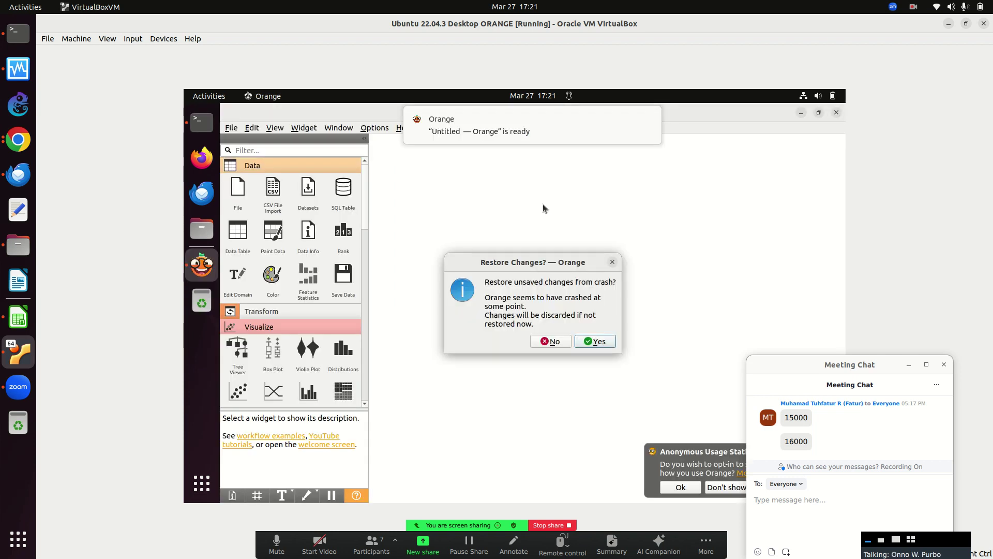
# Decline restoring the crash changes, then close the Example Workflows browser and Welcome screen.
pyautogui.click(548, 343)
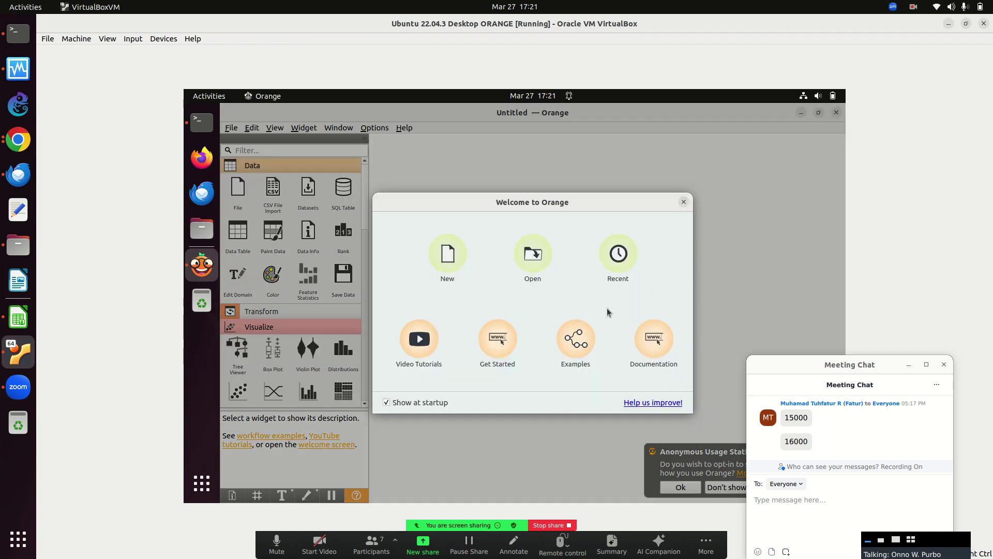
pyautogui.click(581, 347)
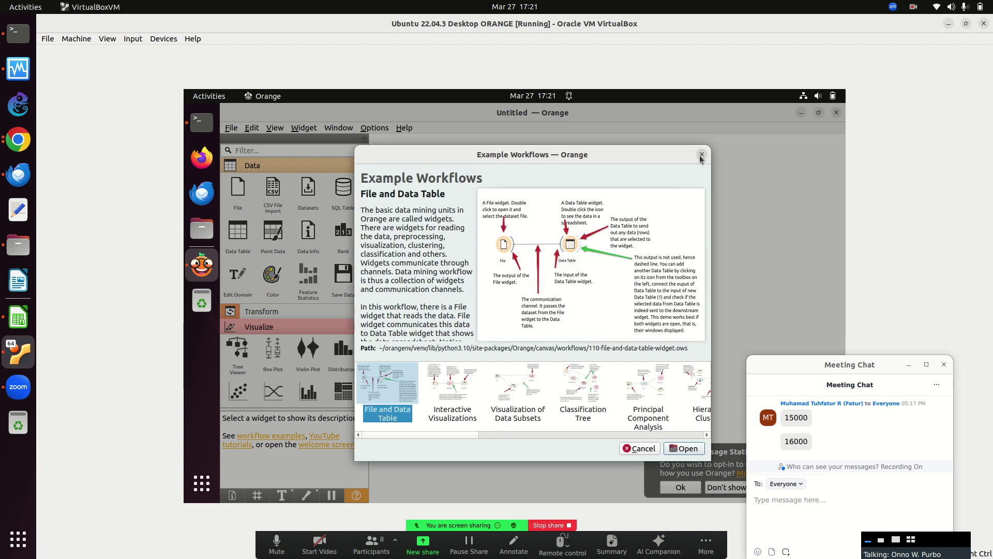
pyautogui.click(701, 156)
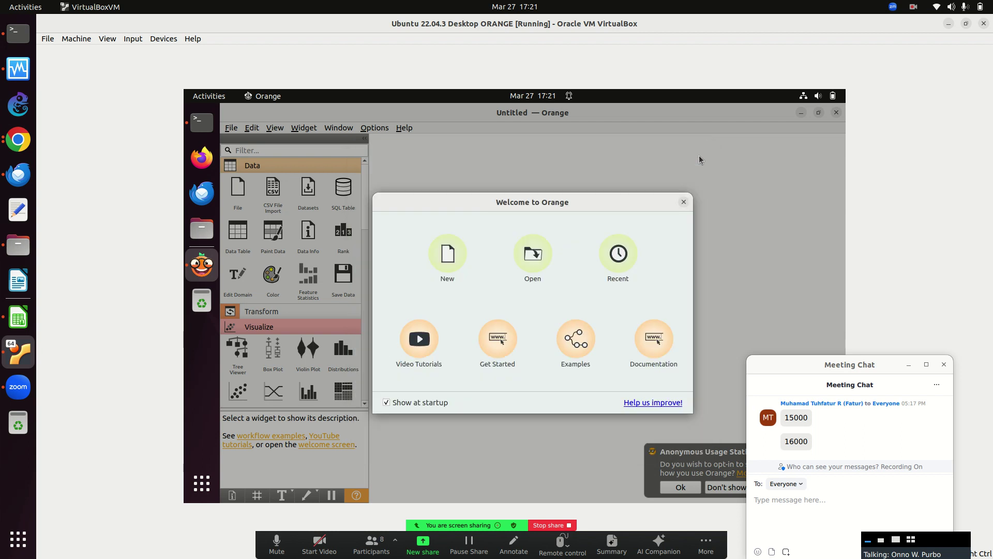
pyautogui.click(683, 202)
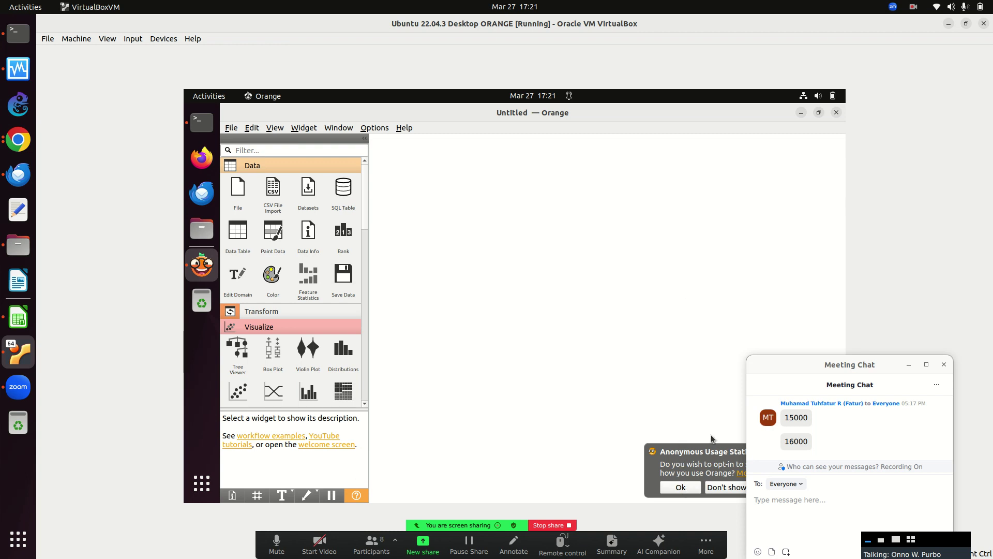
# Dismiss the usage-statistics prompt, browse Model, Evaluate and Image Analytics, then reopen Data widgets.
pyautogui.moveTo(842, 366); pyautogui.dragTo(945, 366)
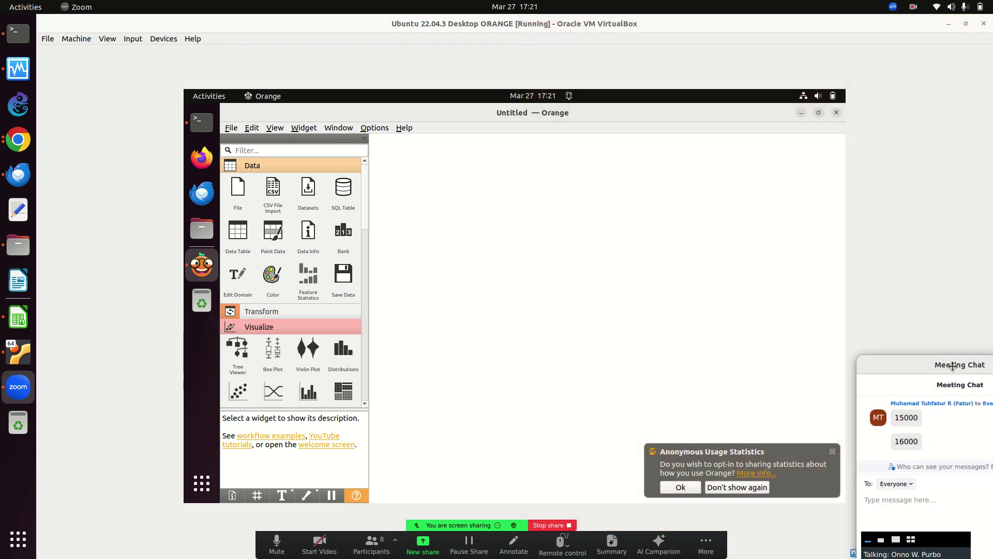
pyautogui.click(831, 453)
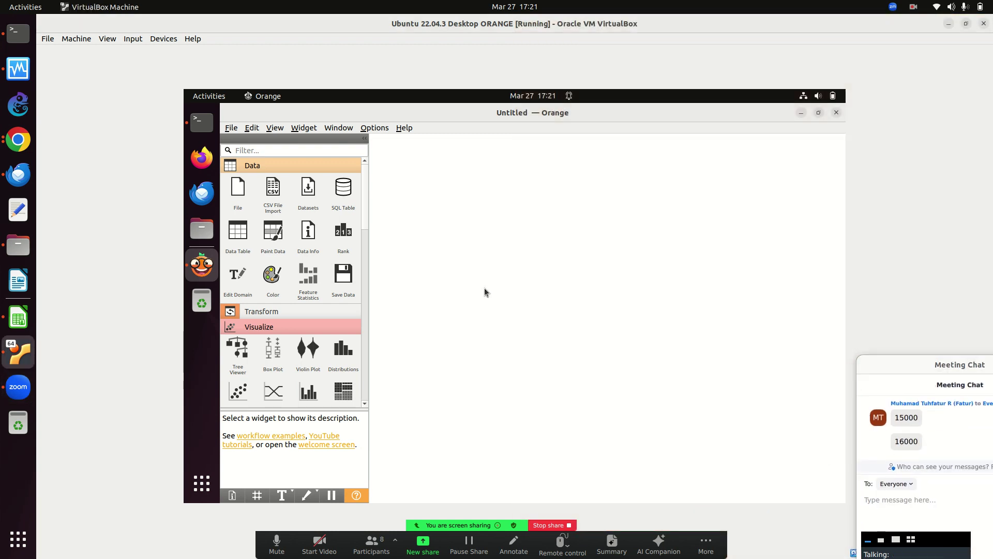
pyautogui.click(243, 329)
pyautogui.click(249, 343)
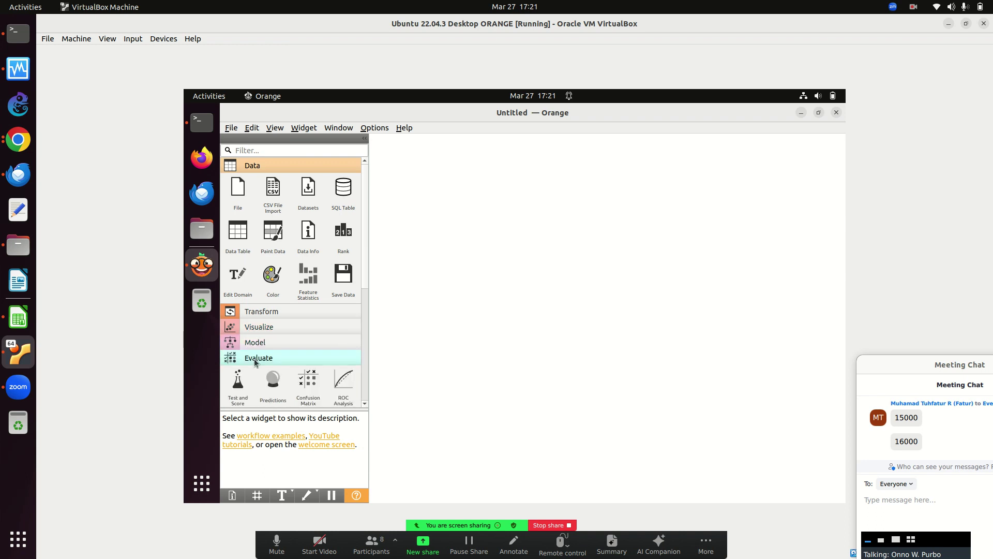
pyautogui.click(252, 358)
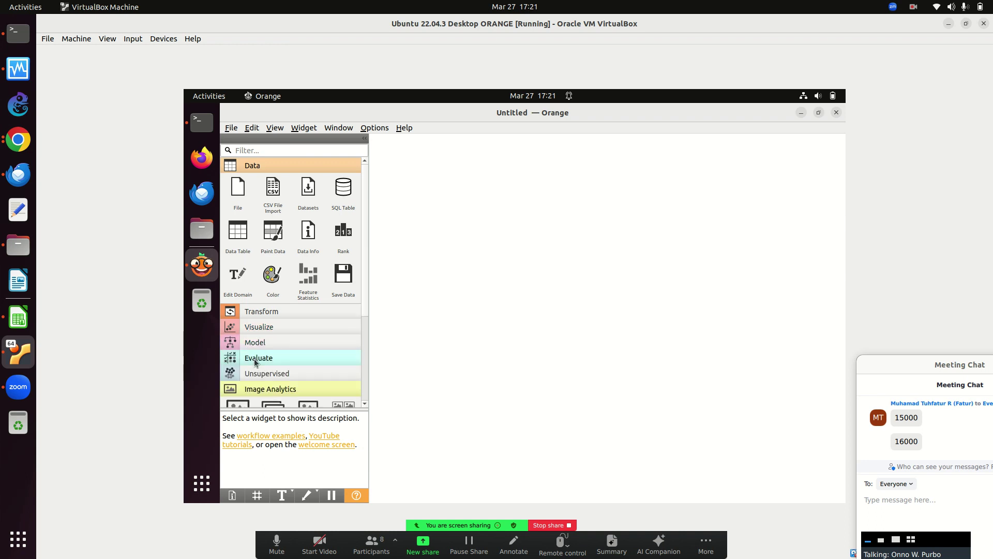
pyautogui.click(288, 166)
pyautogui.click(265, 261)
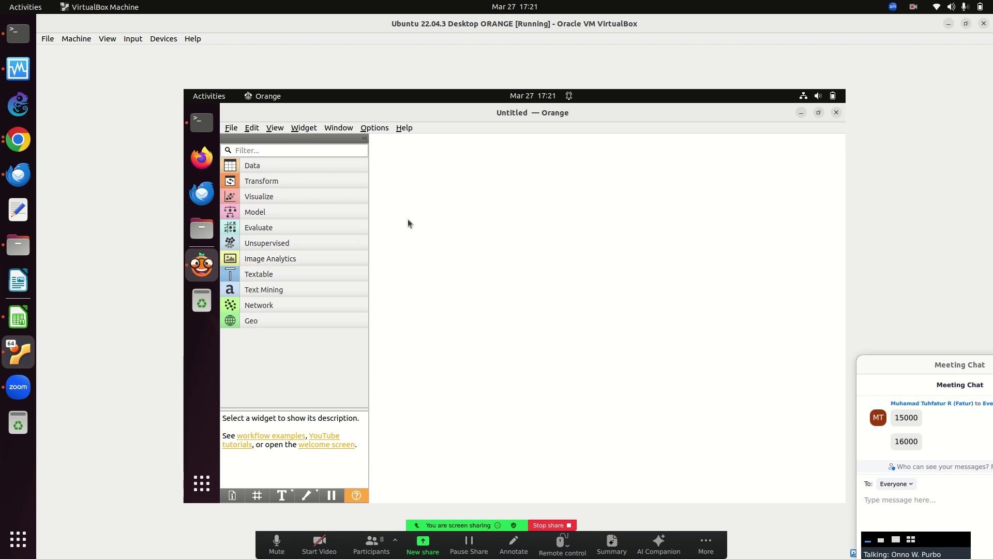
pyautogui.click(266, 165)
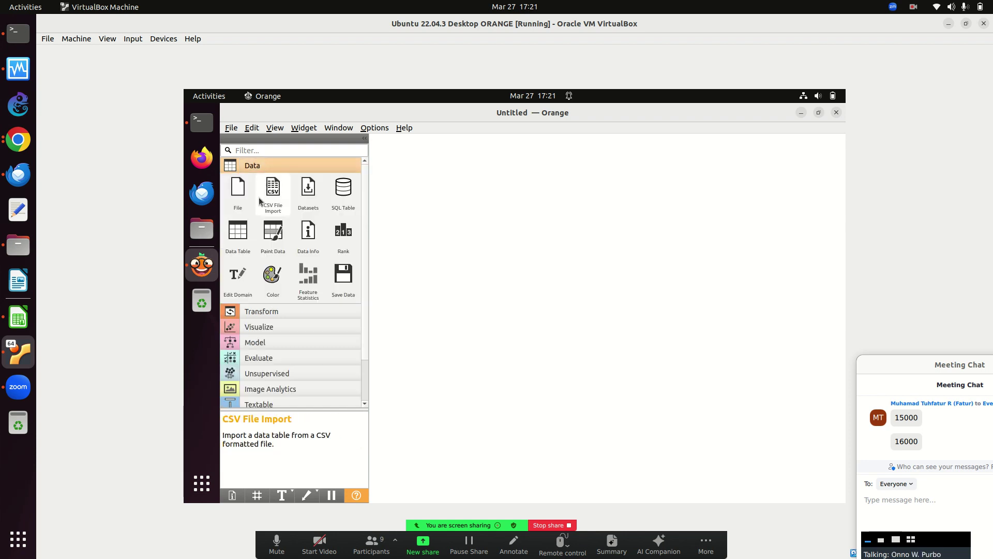
# Place a File widget and load anggaran-2001.xls (14 instances, 10 features) into it.
pyautogui.moveTo(237, 200); pyautogui.dragTo(389, 243)
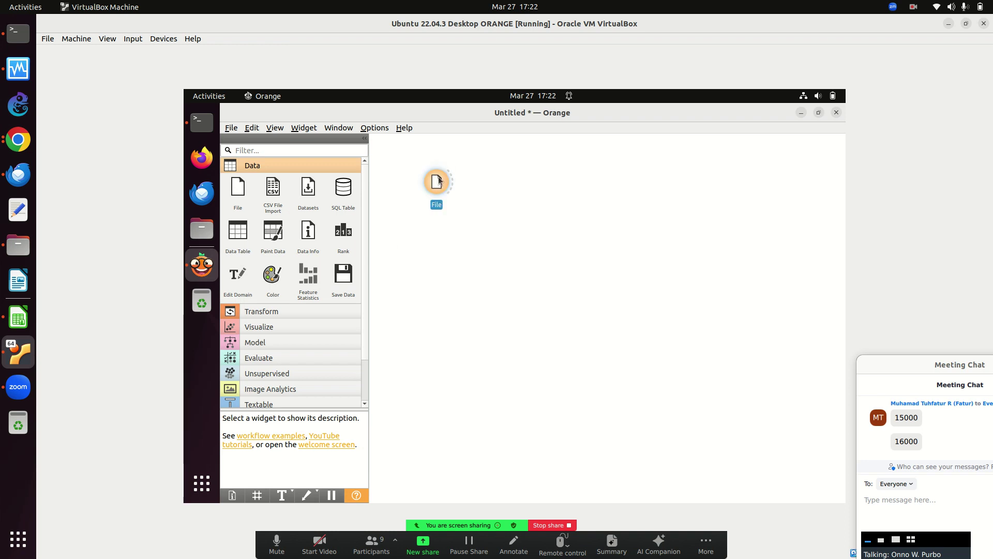
pyautogui.doubleClick(438, 181)
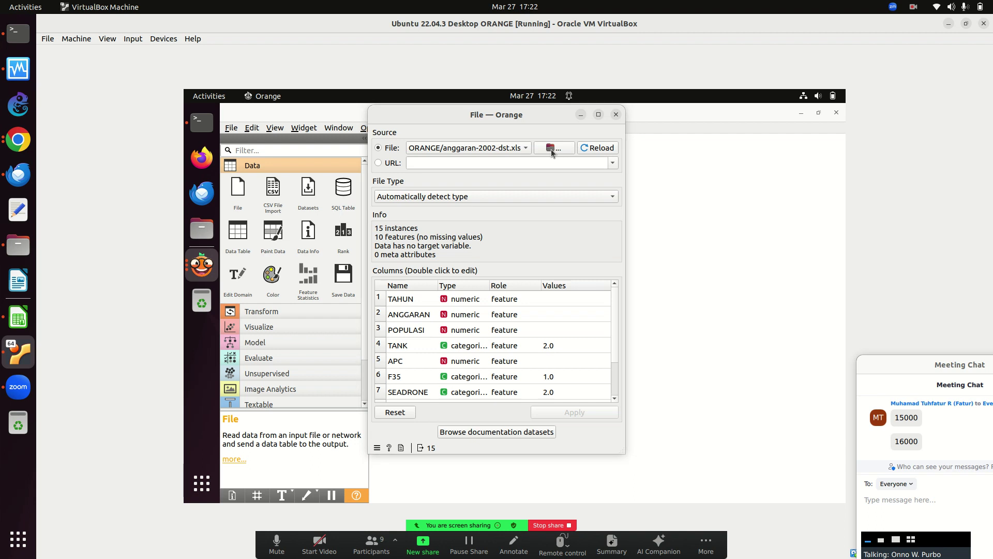
pyautogui.click(551, 149)
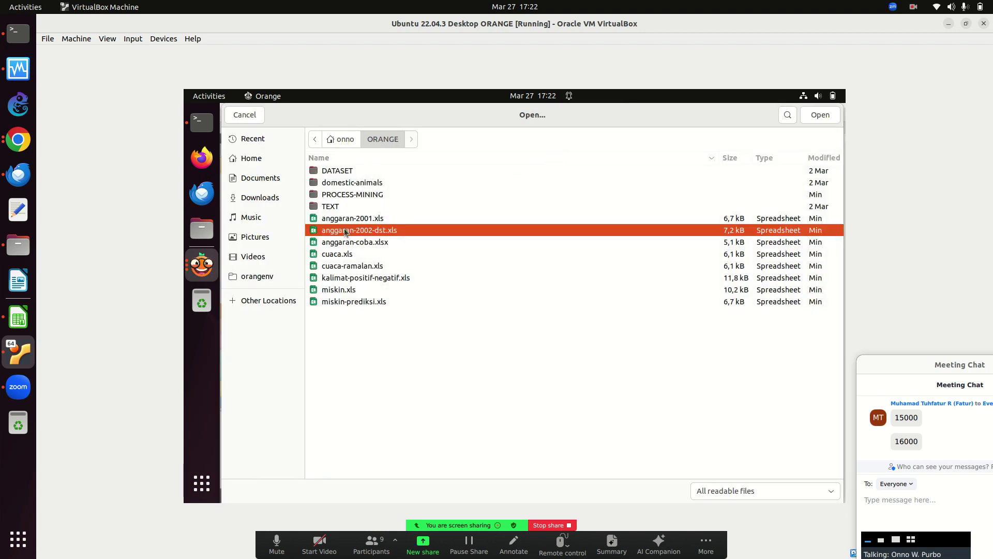
pyautogui.click(357, 216)
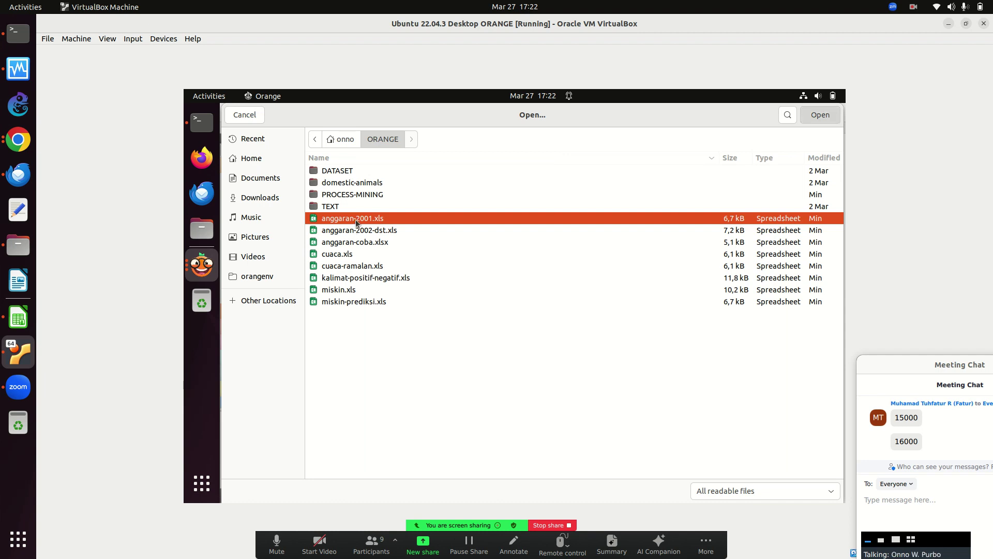
pyautogui.doubleClick(355, 219)
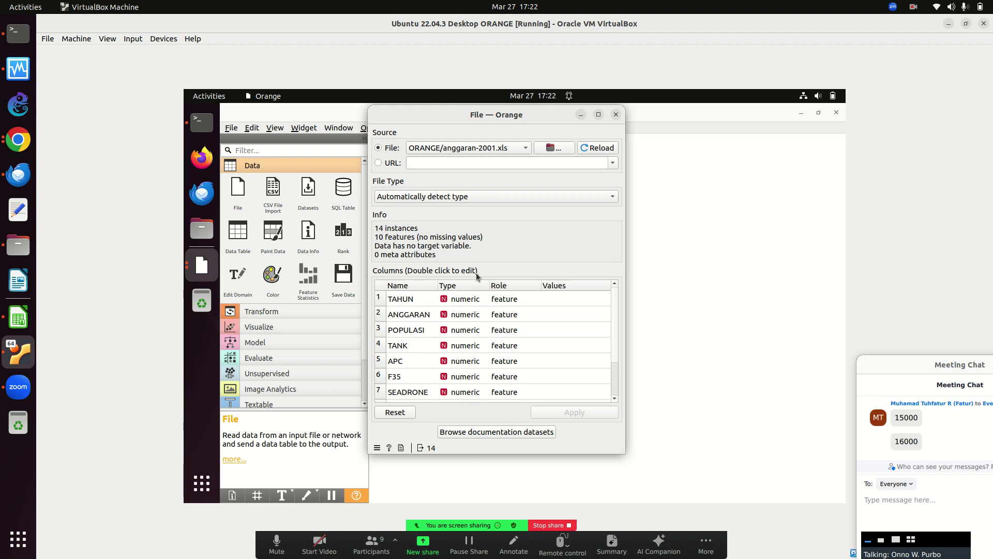
pyautogui.click(615, 114)
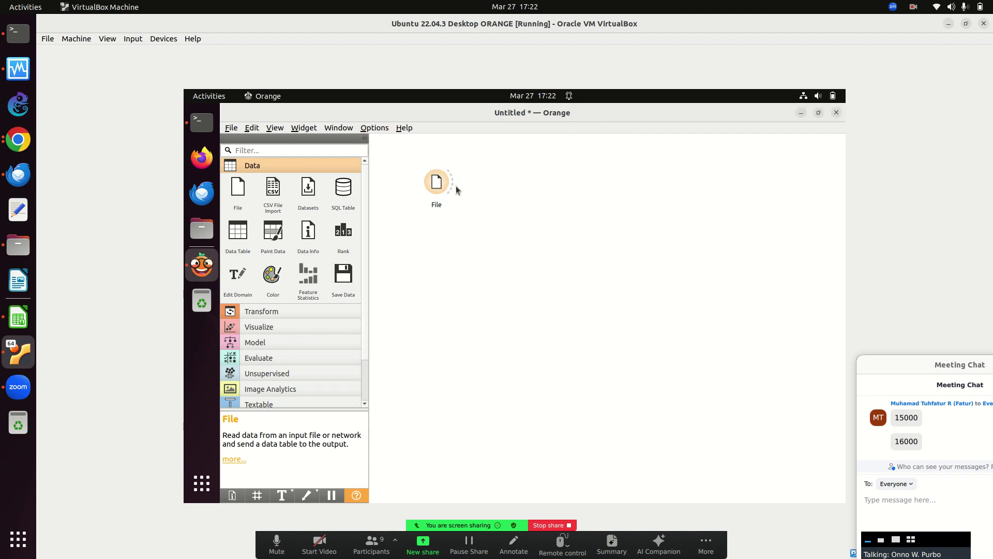
# Add a Data Table right of File, connect File to it, and view the 14 rows.
pyautogui.moveTo(244, 239); pyautogui.dragTo(326, 253)
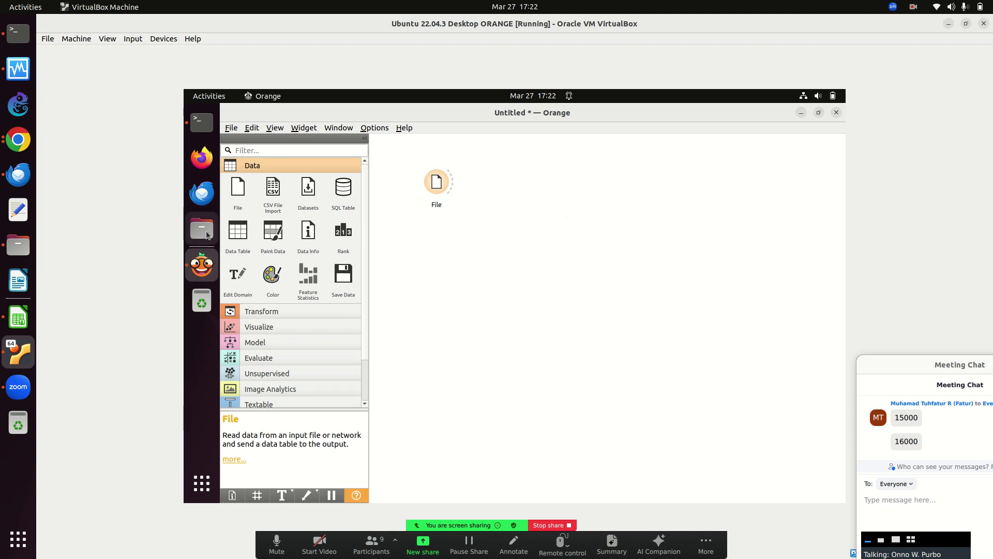
pyautogui.moveTo(235, 235); pyautogui.dragTo(603, 163)
pyautogui.moveTo(457, 179); pyautogui.dragTo(599, 173)
pyautogui.doubleClick(596, 169)
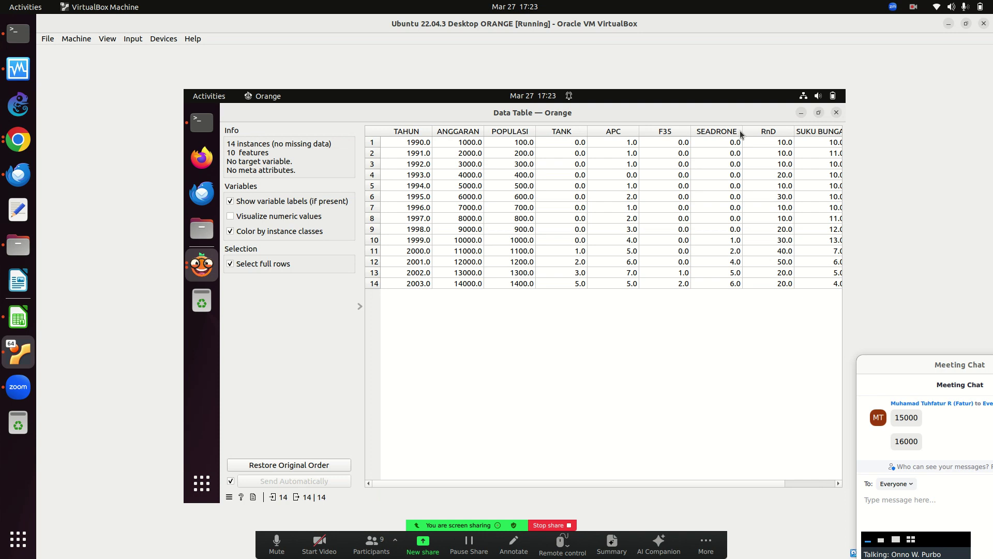
pyautogui.click(837, 113)
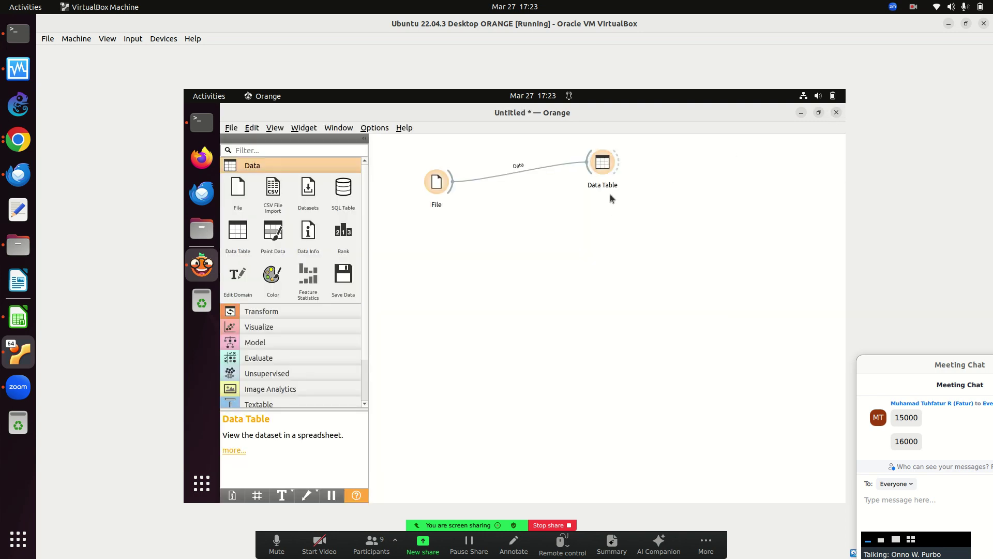
# Add a Select Columns widget from Transform and connect File's output to it.
pyautogui.moveTo(445, 181); pyautogui.dragTo(428, 224)
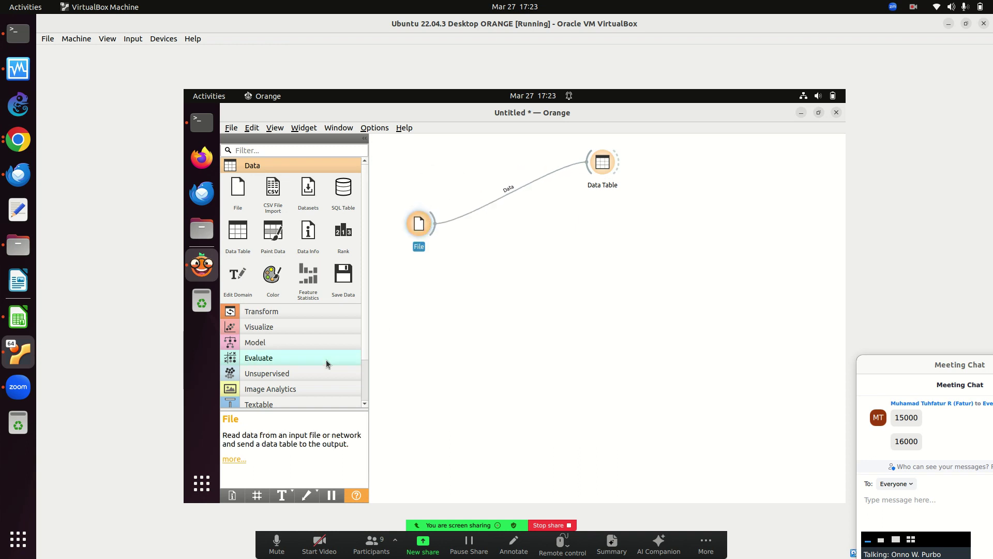
pyautogui.click(287, 169)
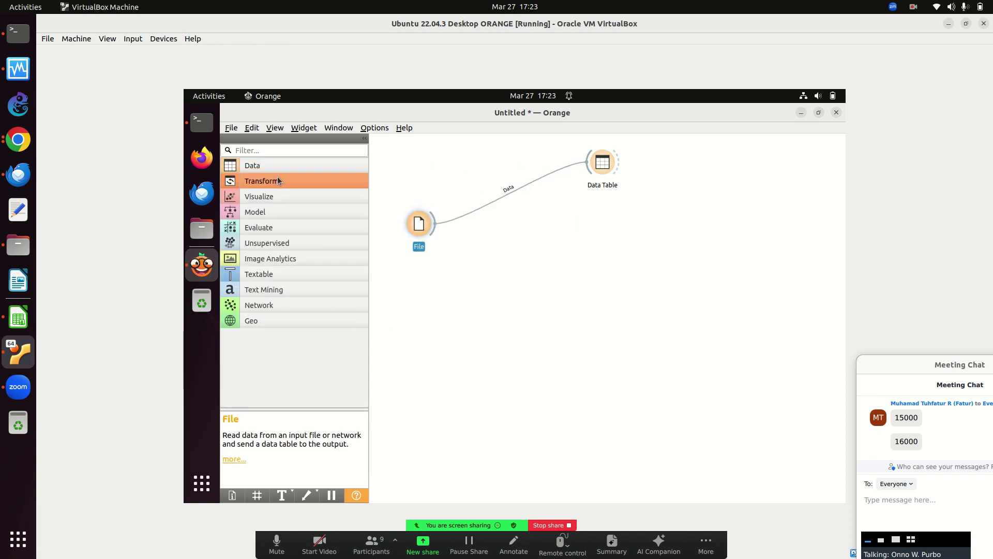
pyautogui.click(275, 180)
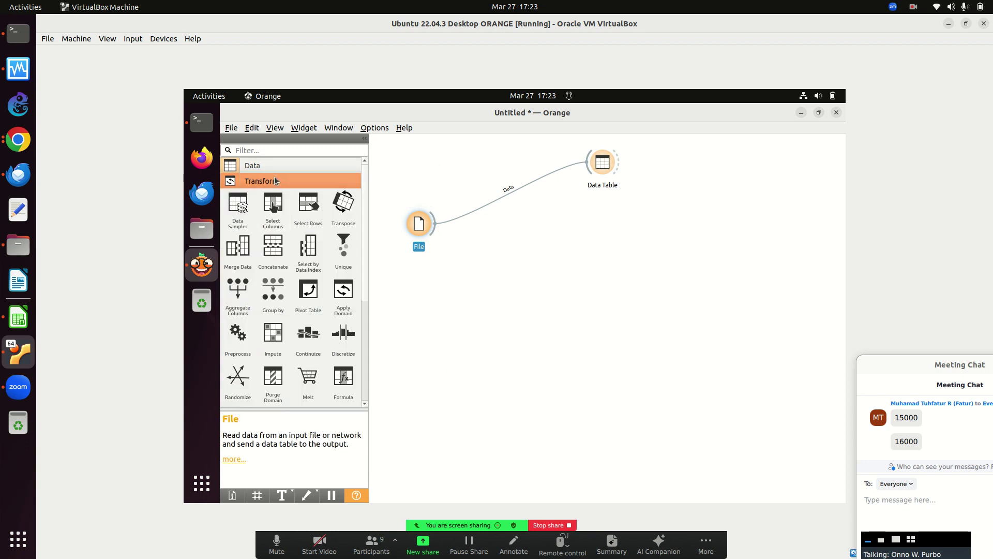
pyautogui.moveTo(273, 204); pyautogui.dragTo(524, 232)
pyautogui.moveTo(434, 223); pyautogui.dragTo(511, 228)
pyautogui.doubleClick(535, 229)
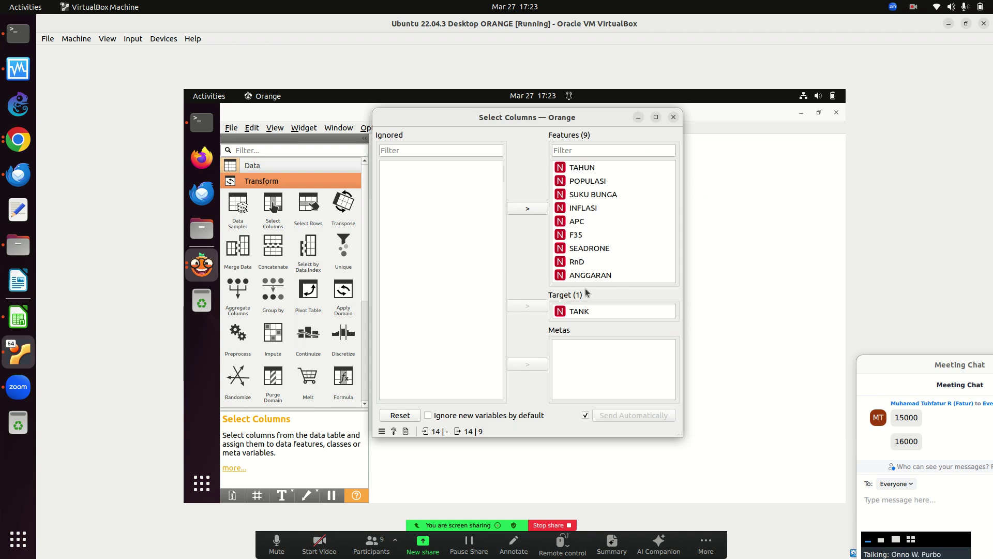
# Ignore all columns except TAHUN as the only feature and ANGGARAN as target.
pyautogui.click(579, 313)
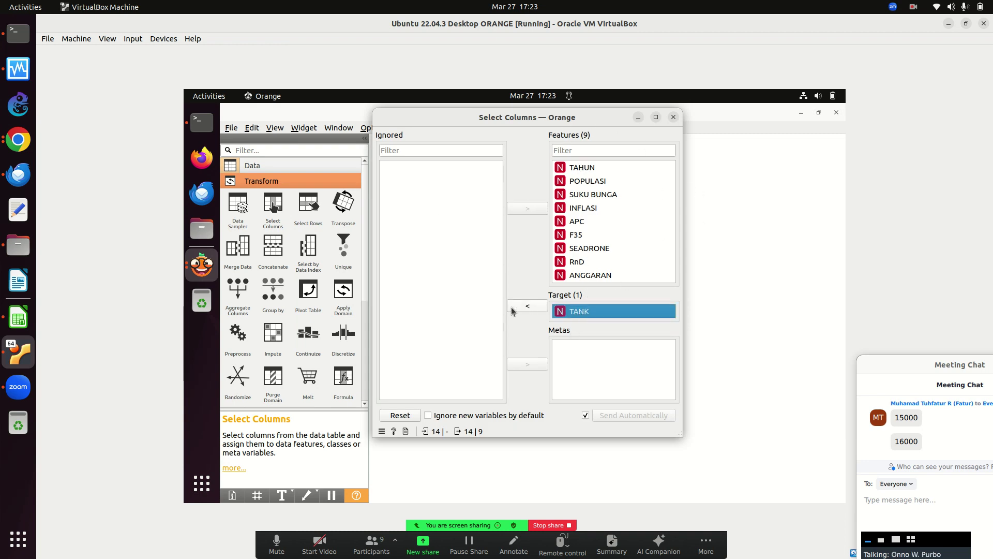
pyautogui.click(522, 306)
pyautogui.click(564, 170)
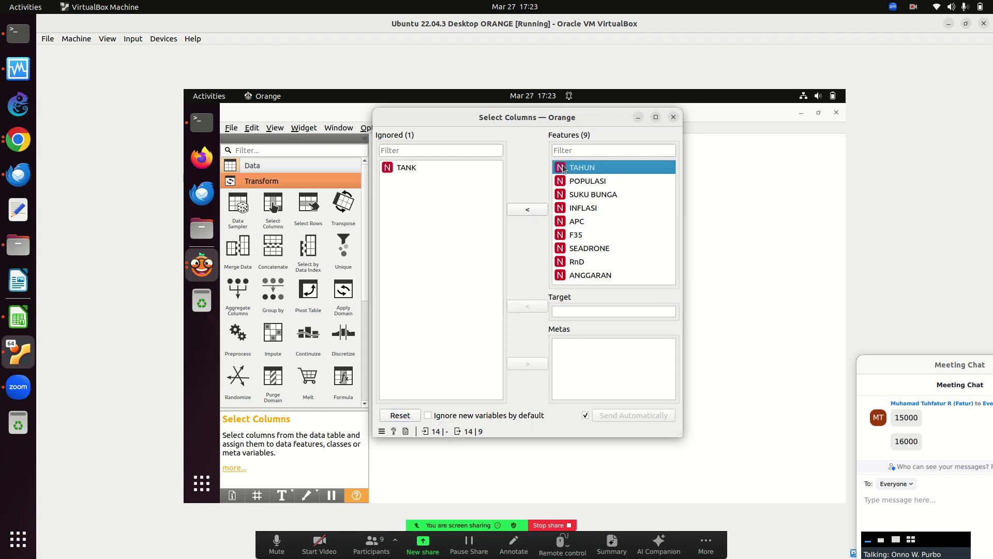
pyautogui.hotkey('ctrl', 'a')
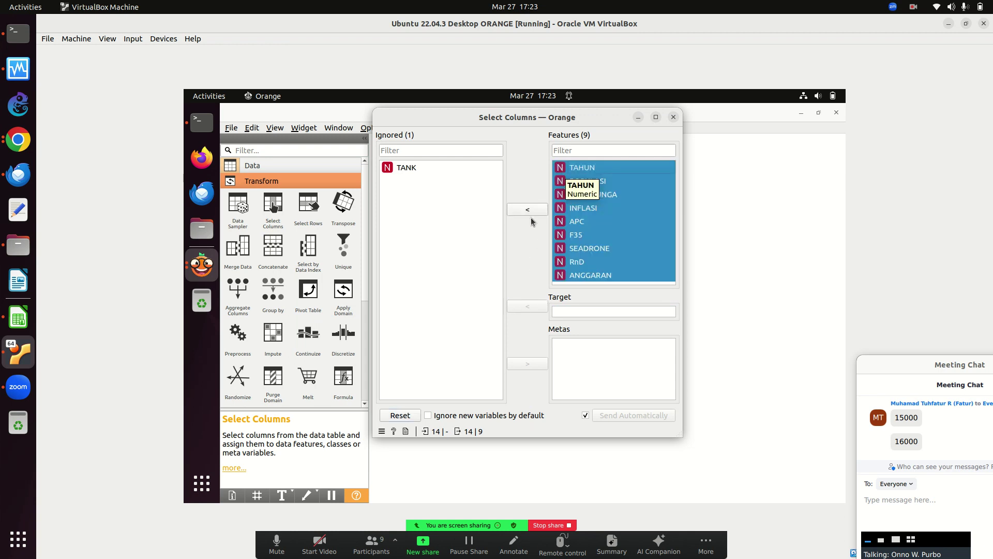
pyautogui.click(529, 210)
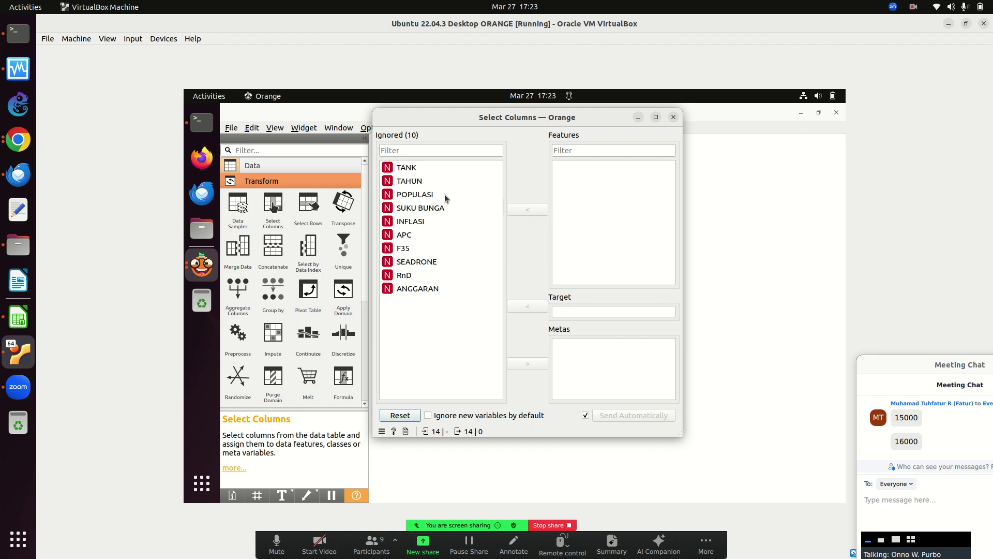
pyautogui.click(413, 182)
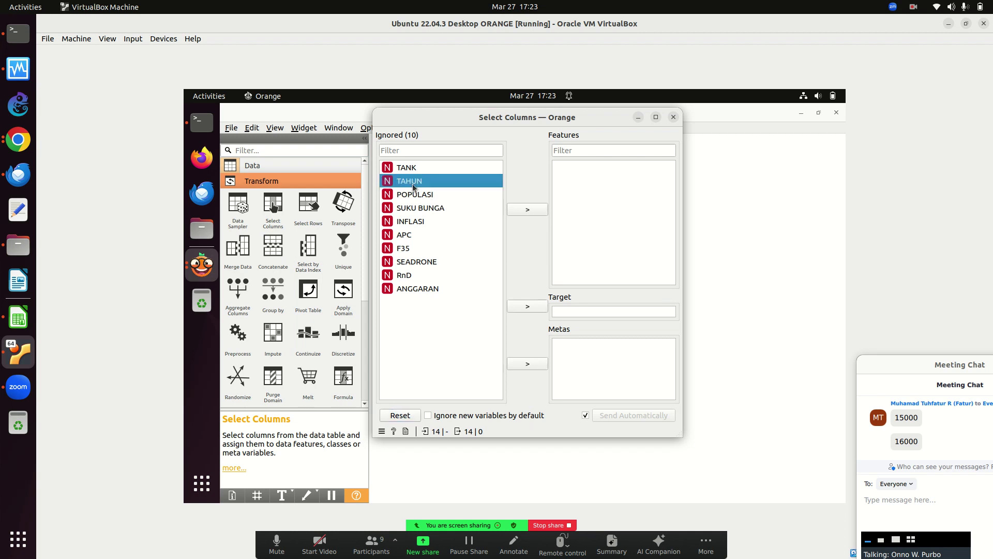
pyautogui.click(527, 210)
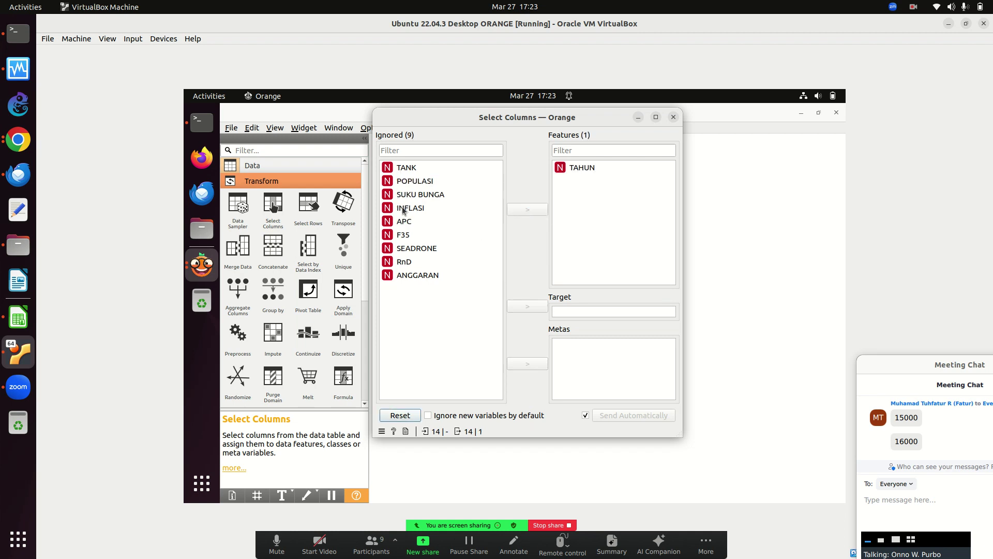
pyautogui.click(406, 277)
pyautogui.click(527, 306)
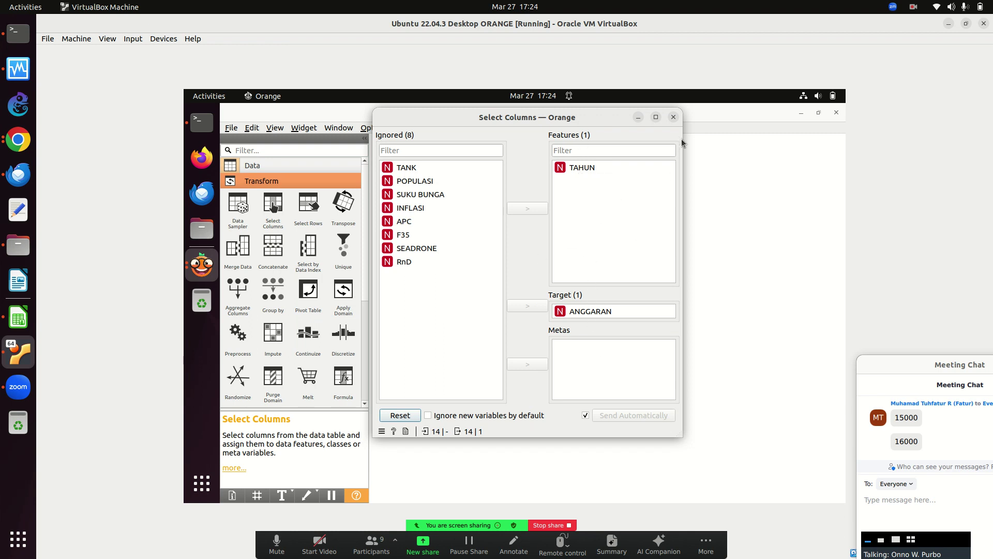
pyautogui.click(674, 117)
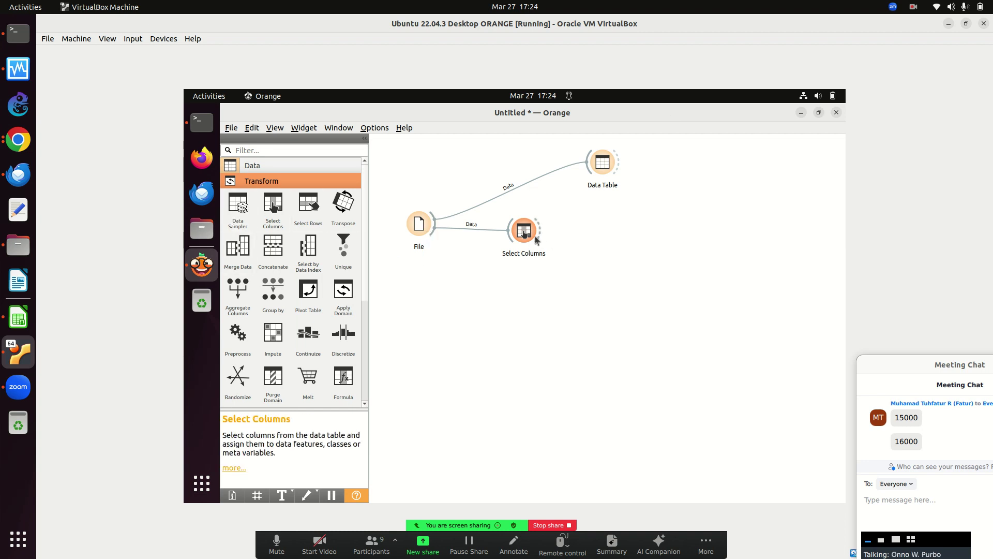
# Add a Test and Score widget fed by Select Columns.
pyautogui.click(279, 181)
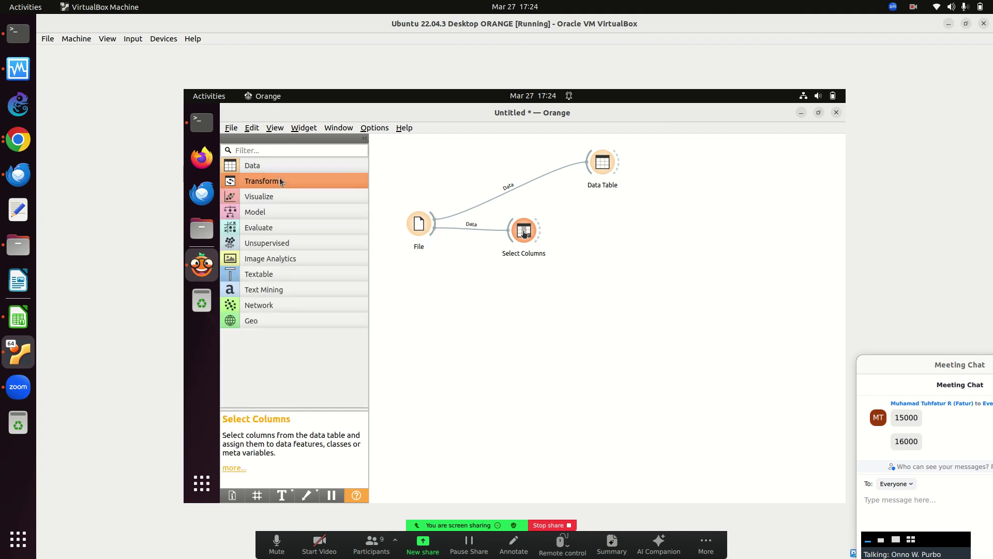
pyautogui.click(263, 232)
pyautogui.moveTo(241, 256); pyautogui.dragTo(624, 239)
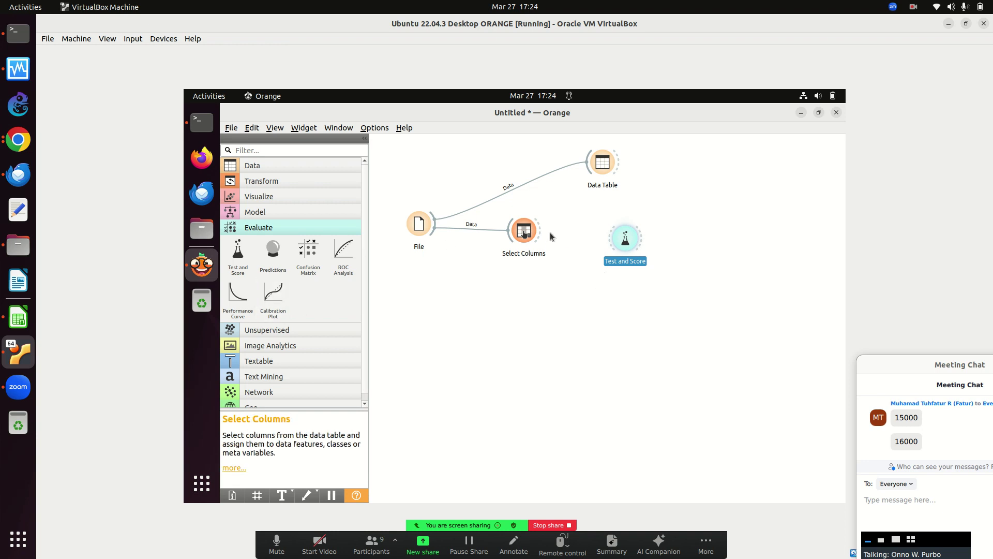
pyautogui.moveTo(538, 235); pyautogui.dragTo(623, 238)
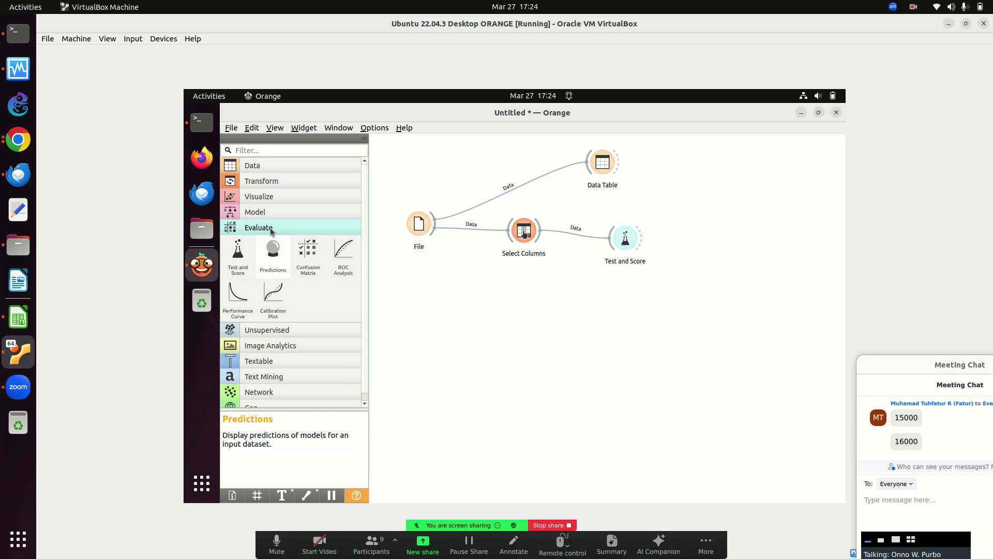
# Place Tree, Random Forest, kNN and Linear Regression learners on the canvas.
pyautogui.click(269, 225)
pyautogui.click(265, 218)
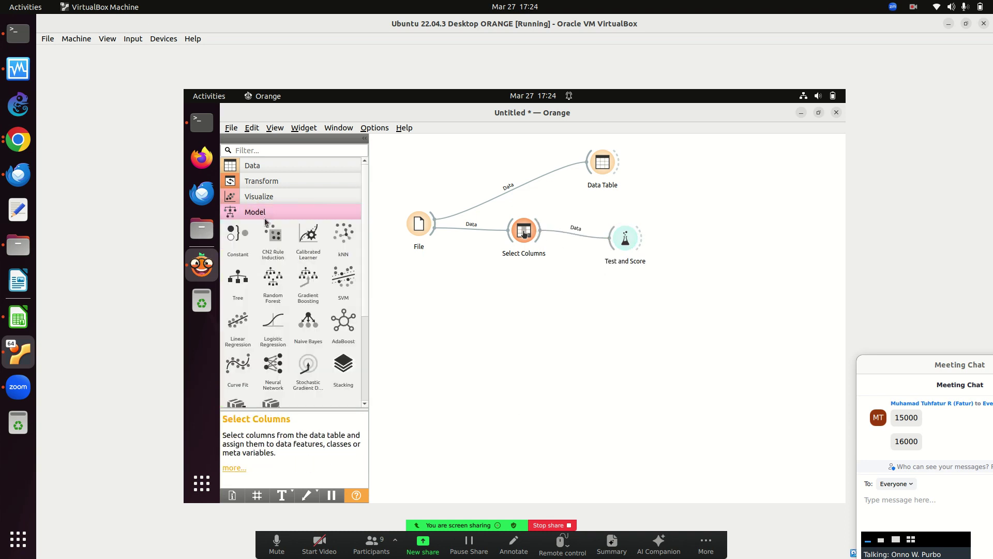
pyautogui.moveTo(242, 279); pyautogui.dragTo(458, 287)
pyautogui.moveTo(276, 286); pyautogui.dragTo(506, 345)
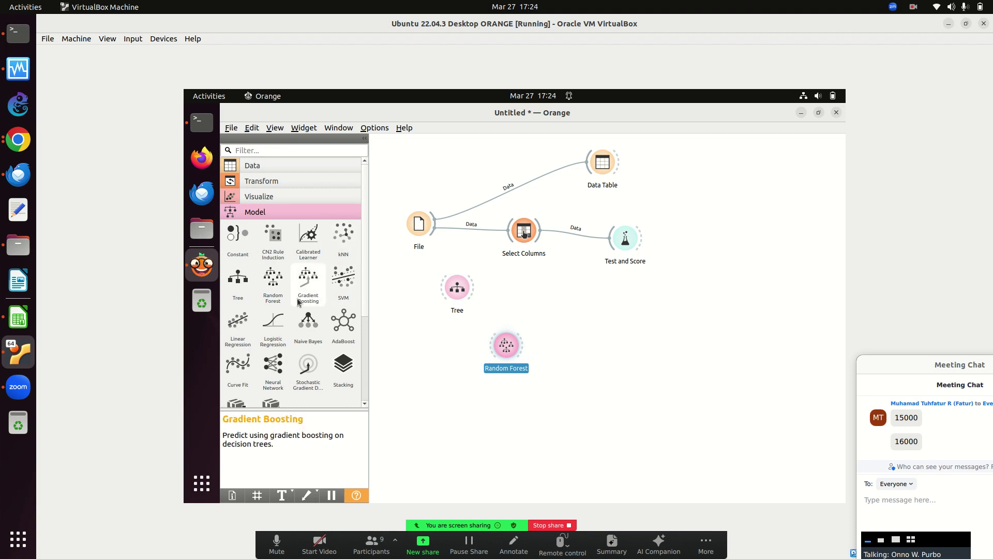
pyautogui.moveTo(343, 234); pyautogui.dragTo(549, 381)
pyautogui.moveTo(238, 325); pyautogui.dragTo(601, 395)
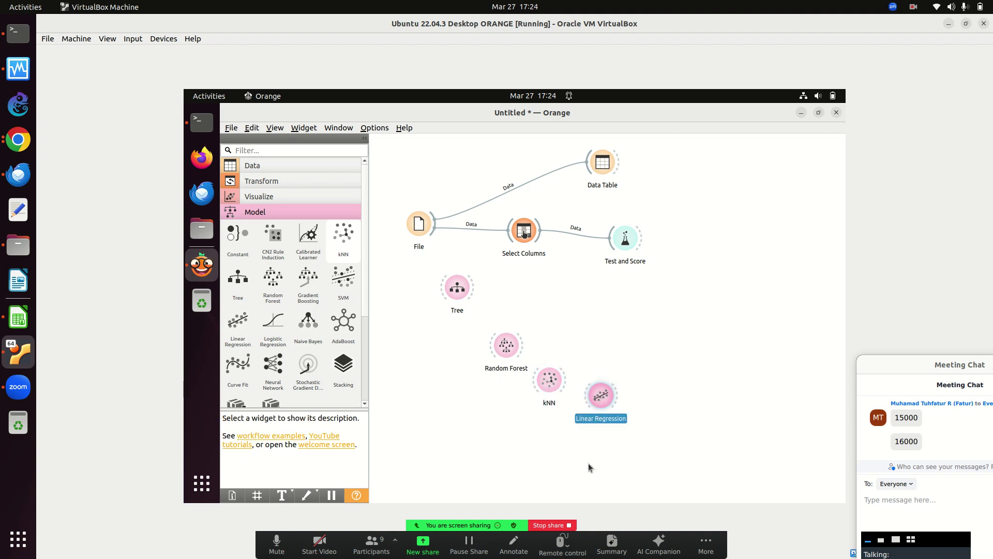
pyautogui.moveTo(604, 397); pyautogui.dragTo(611, 419)
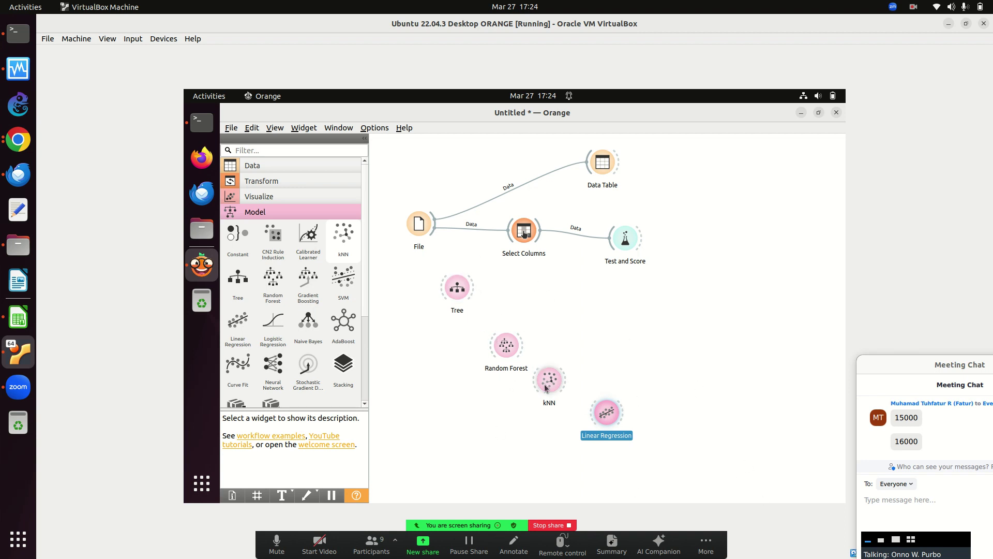
# Connect the Tree, Random Forest, kNN and Linear Regression learners to Test and Score.
pyautogui.moveTo(475, 288); pyautogui.dragTo(623, 243)
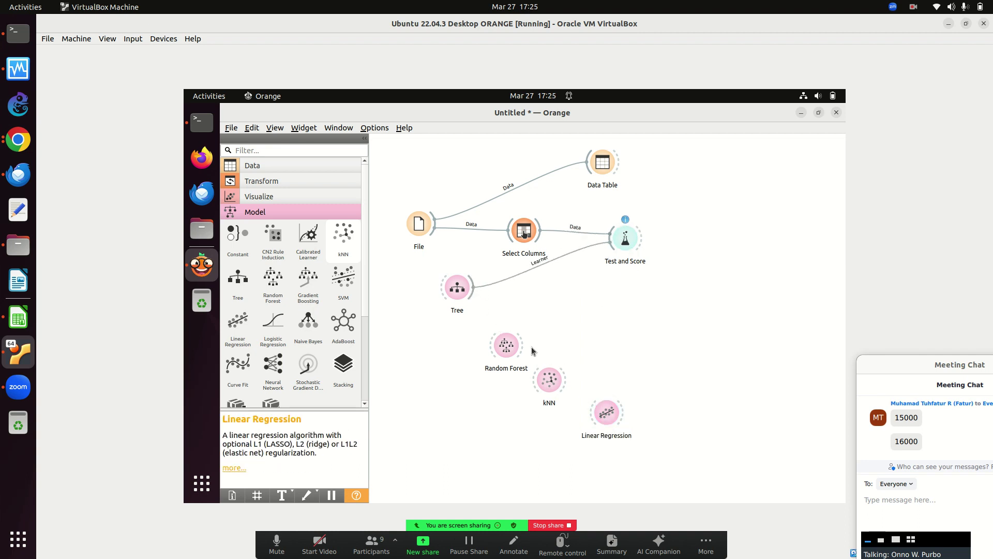
pyautogui.moveTo(523, 345); pyautogui.dragTo(623, 242)
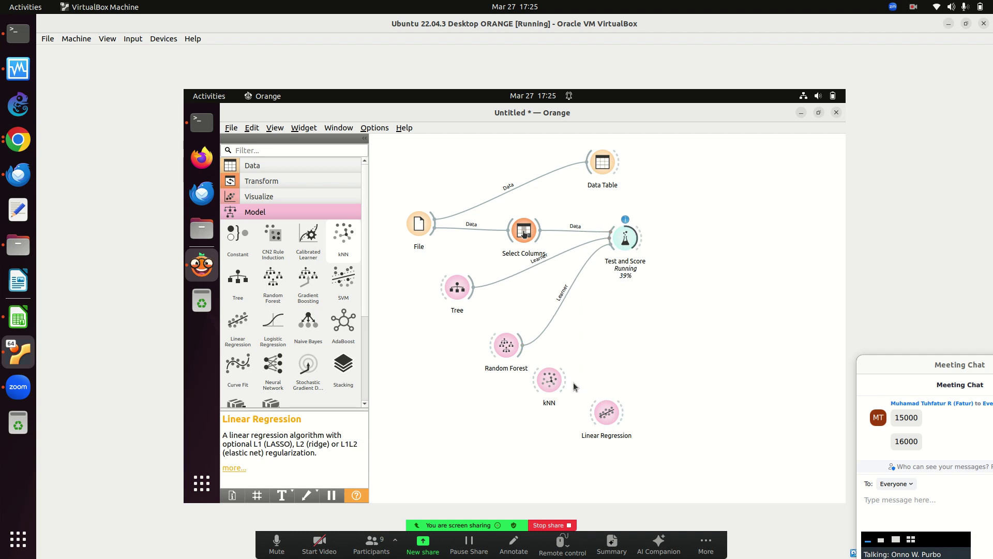
pyautogui.moveTo(564, 381); pyautogui.dragTo(616, 247)
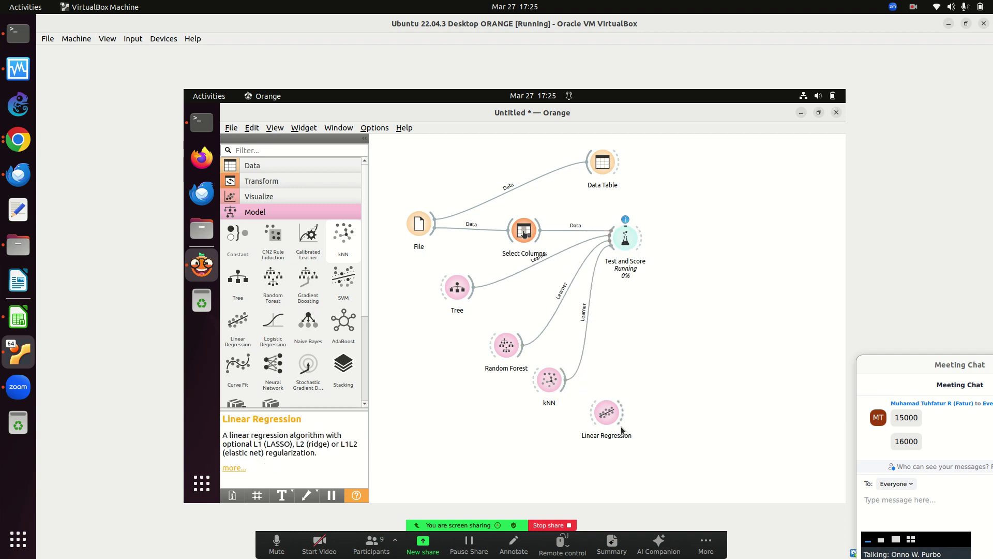
pyautogui.moveTo(625, 413); pyautogui.dragTo(620, 241)
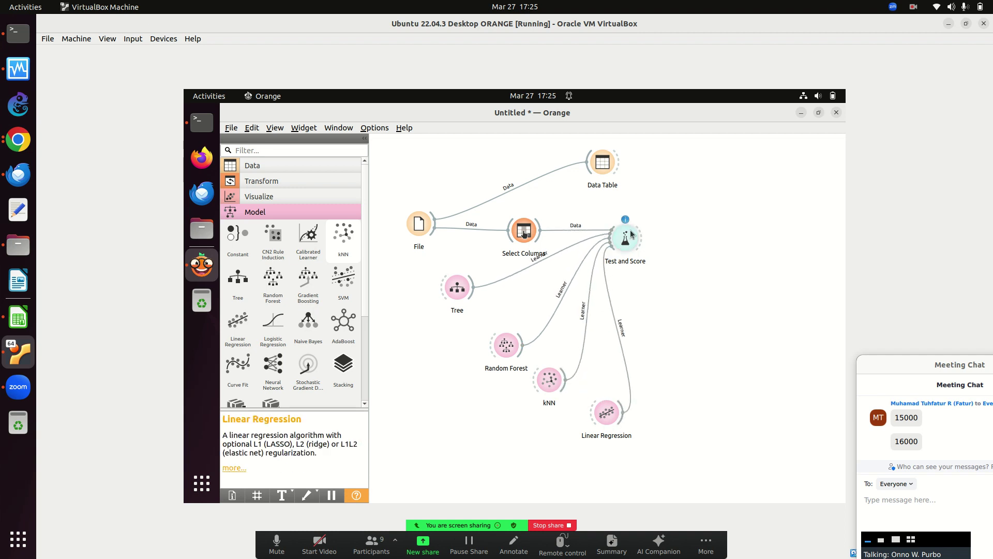
pyautogui.doubleClick(626, 230)
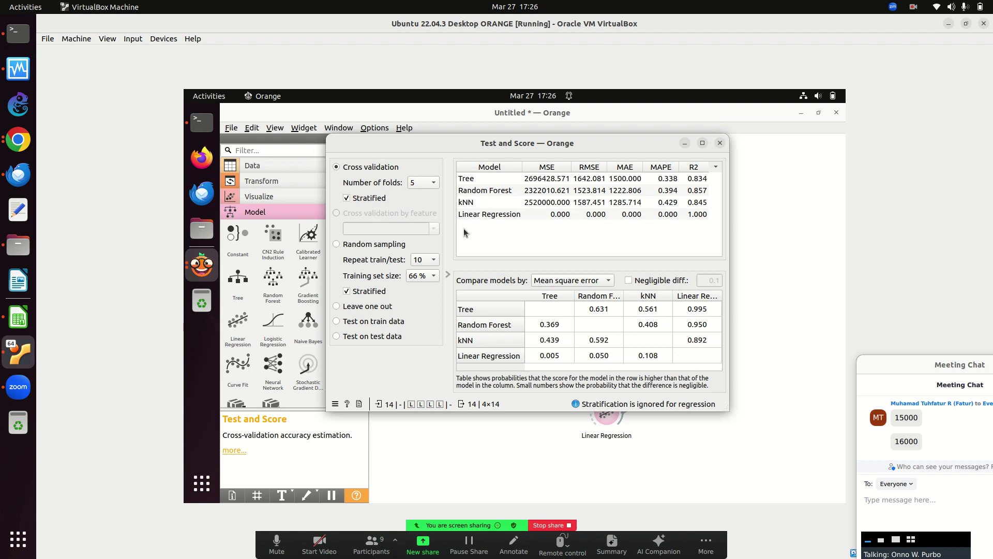
pyautogui.click(719, 143)
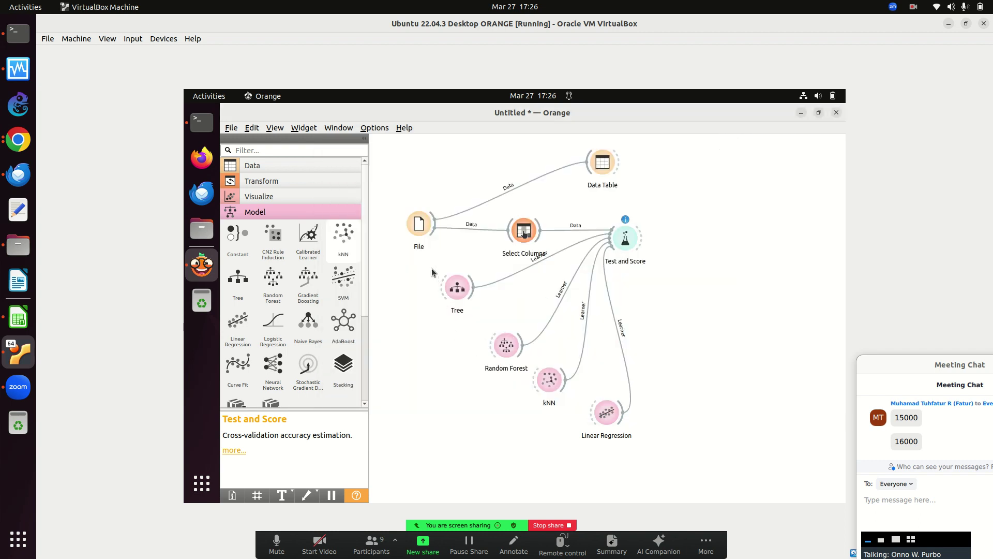
# Delete the Tree, Random Forest, kNN and Test and Score nodes from the canvas.
pyautogui.moveTo(452, 299); pyautogui.dragTo(569, 415)
pyautogui.press('BackSpace')
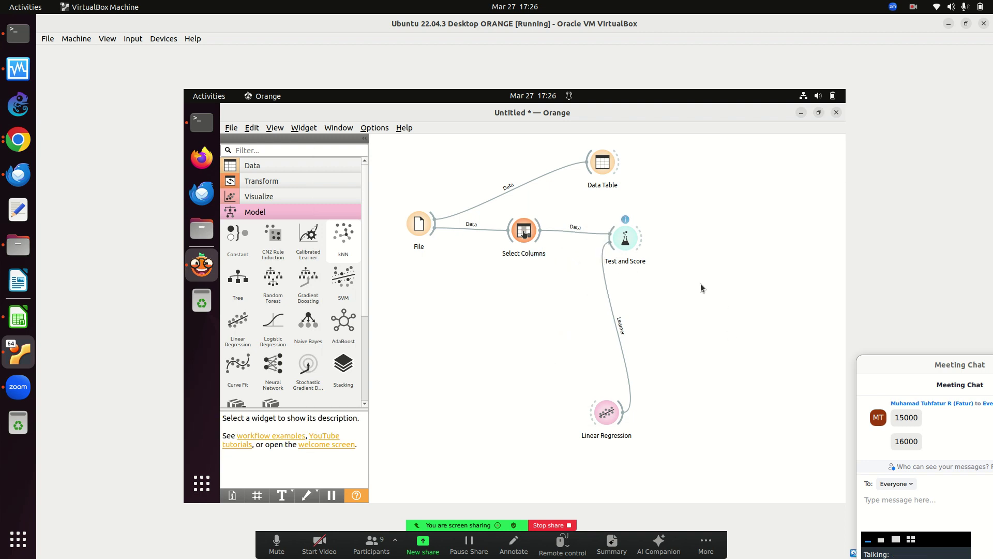
pyautogui.rightClick(610, 238)
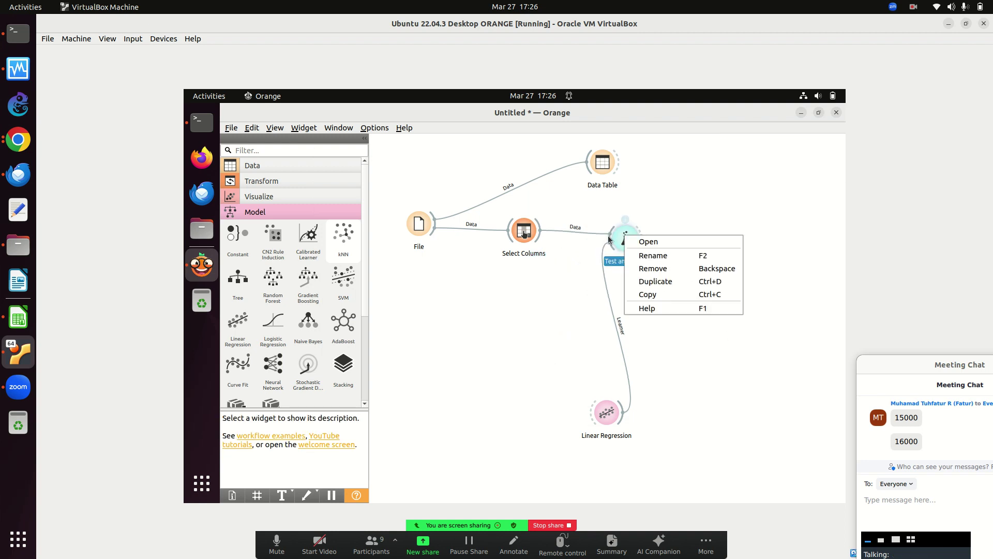
pyautogui.click(657, 273)
# Move Linear Regression beside Select Columns and connect Select Columns directly to it.
pyautogui.moveTo(608, 415); pyautogui.dragTo(645, 243)
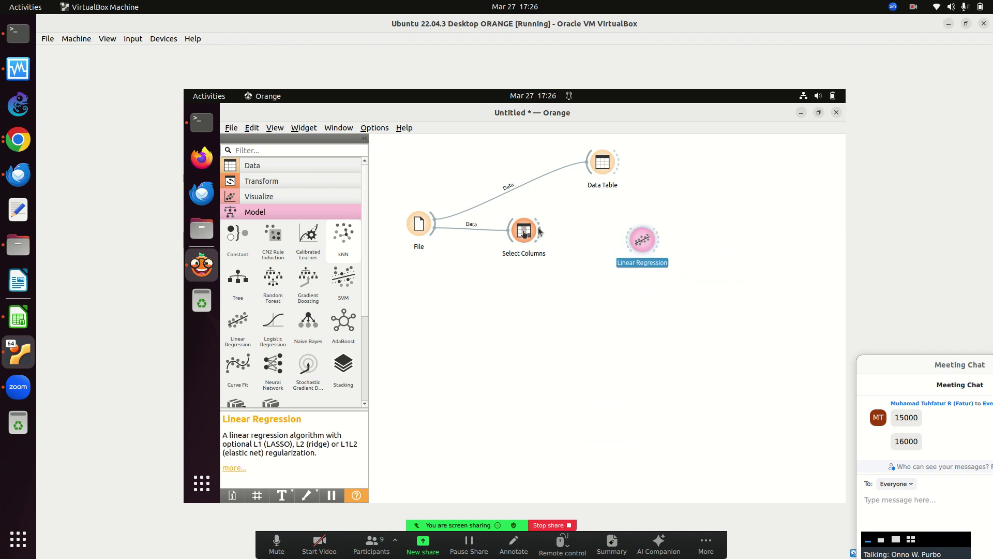
pyautogui.moveTo(538, 234); pyautogui.dragTo(541, 229)
pyautogui.moveTo(613, 237); pyautogui.dragTo(627, 239)
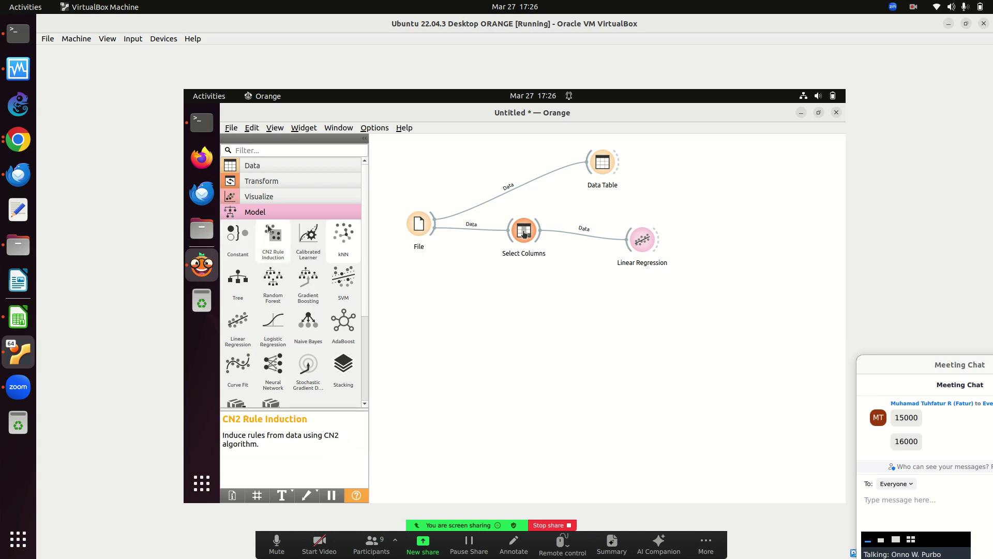
pyautogui.click(266, 165)
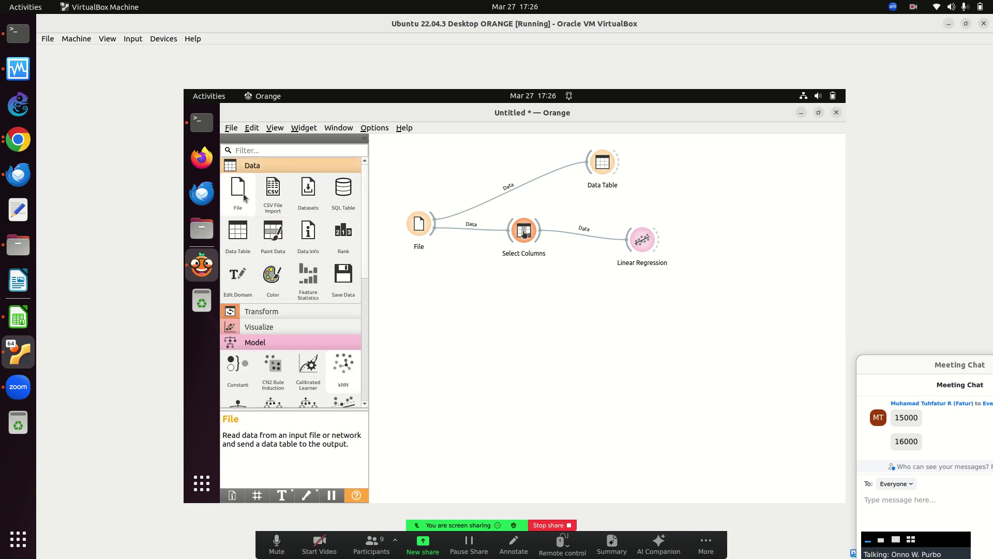
# Add File (1) with anggaran-2002-dst.xls and compare it against the original 2001 File node.
pyautogui.moveTo(296, 231); pyautogui.dragTo(420, 349)
pyautogui.doubleClick(421, 345)
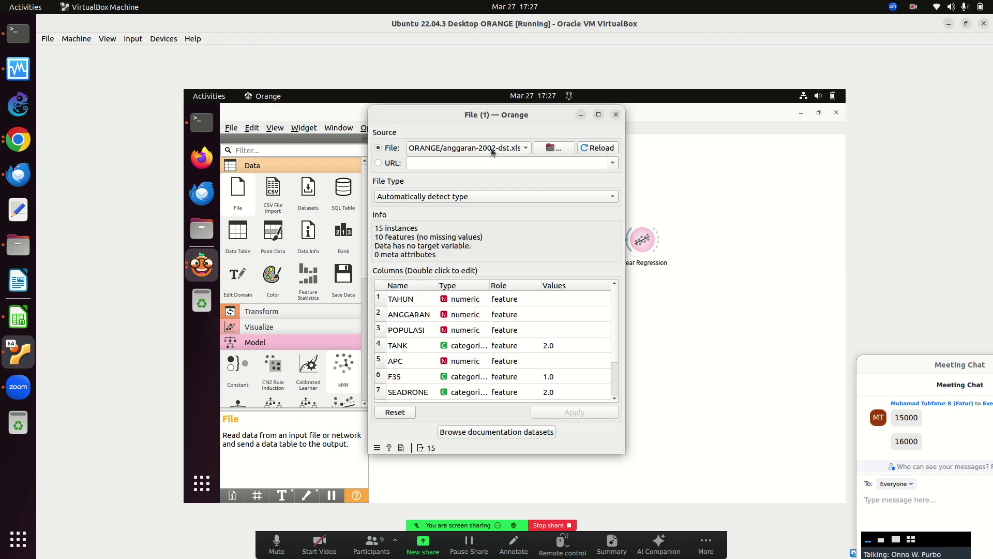
pyautogui.click(616, 115)
pyautogui.doubleClick(427, 221)
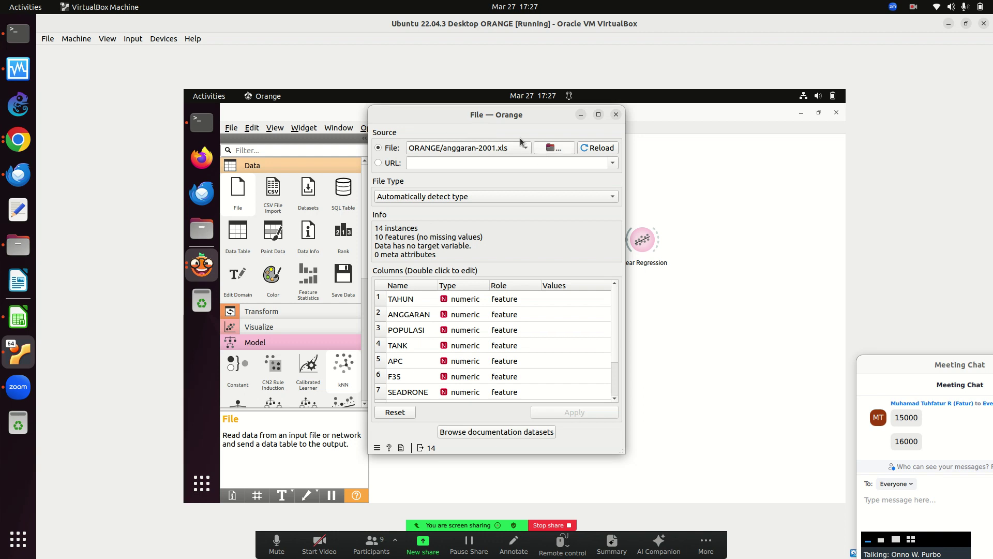
pyautogui.click(615, 115)
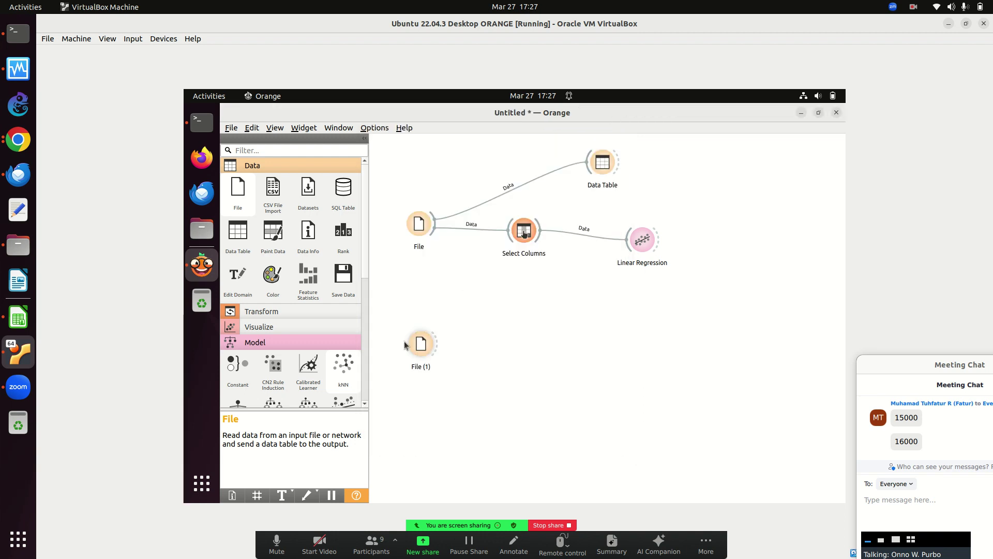
# Review the original Select Columns, then add Select Columns (1) fed by File (1).
pyautogui.doubleClick(524, 231)
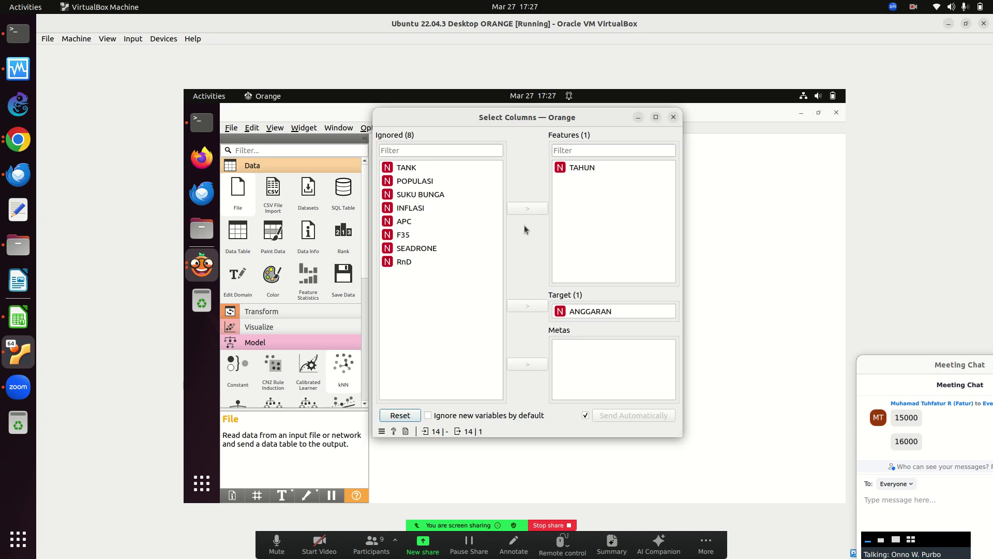
pyautogui.click(673, 117)
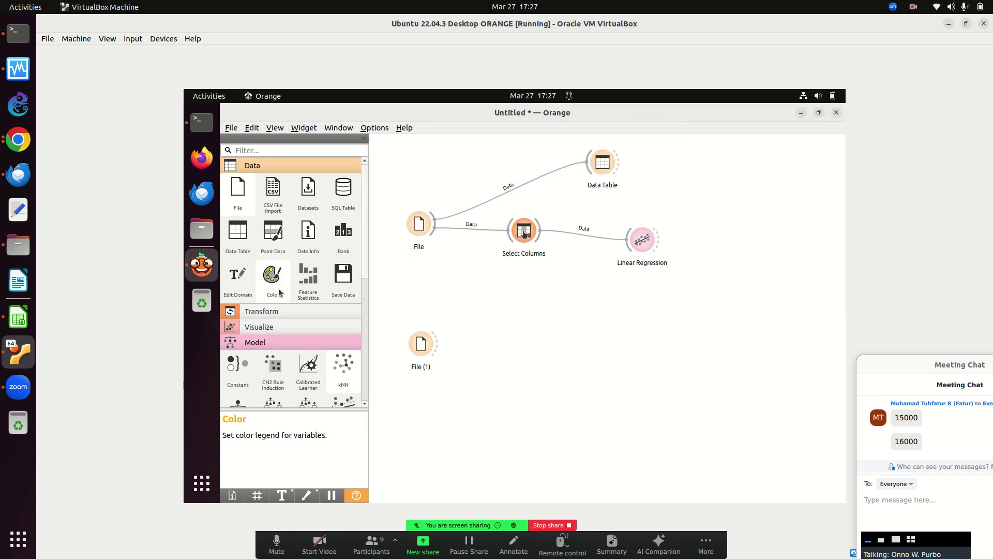
pyautogui.click(268, 311)
pyautogui.moveTo(273, 336); pyautogui.dragTo(525, 340)
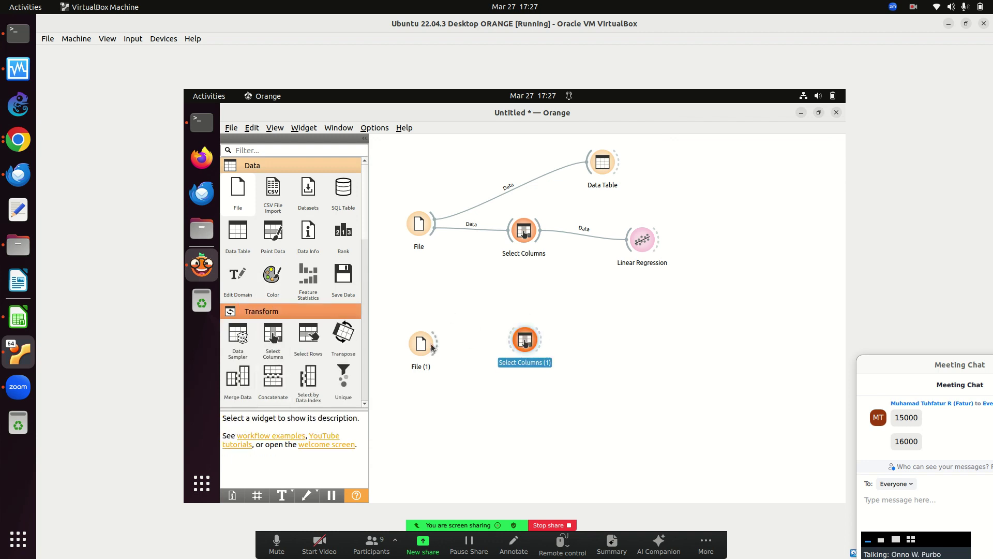
pyautogui.moveTo(434, 346); pyautogui.dragTo(523, 339)
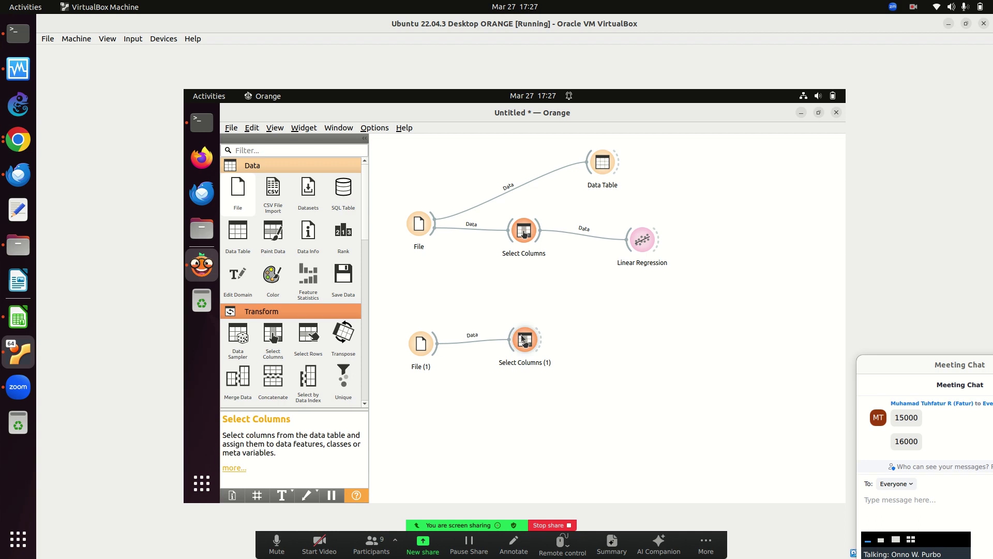
# In Select Columns (1), ignore all columns except TAHUN as feature and ANGGARAN as target.
pyautogui.doubleClick(524, 339)
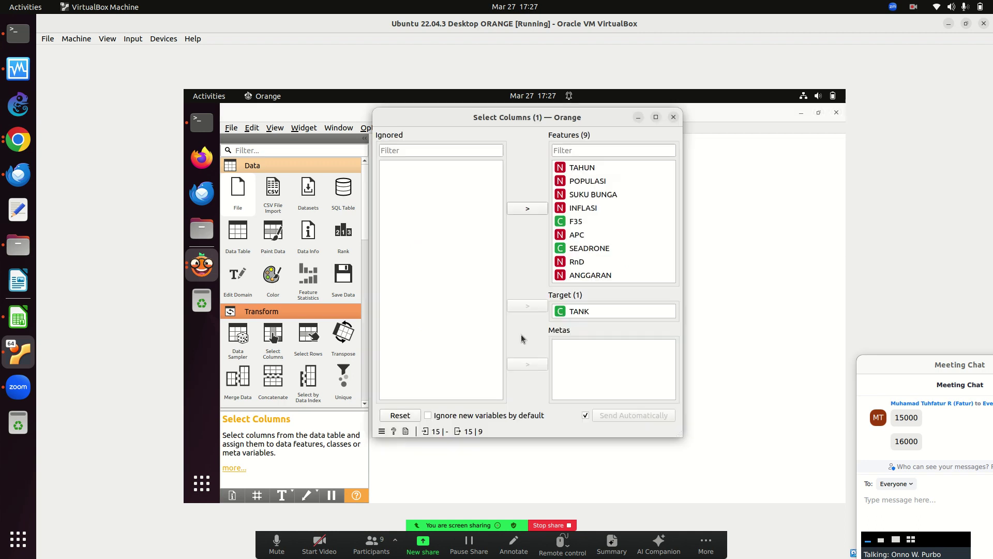
pyautogui.click(595, 169)
pyautogui.hotkey('ctrl', 'a')
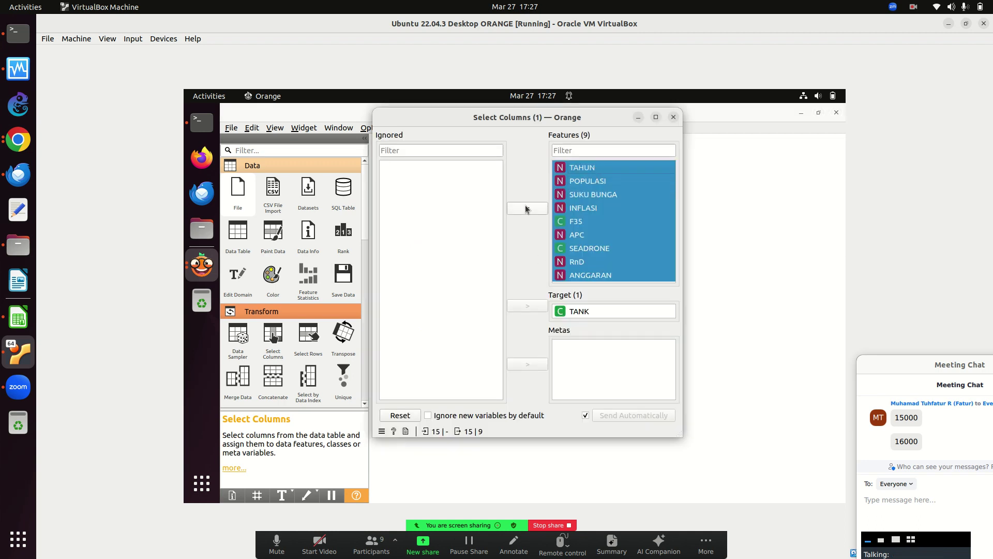
pyautogui.click(528, 208)
pyautogui.click(582, 311)
pyautogui.click(533, 311)
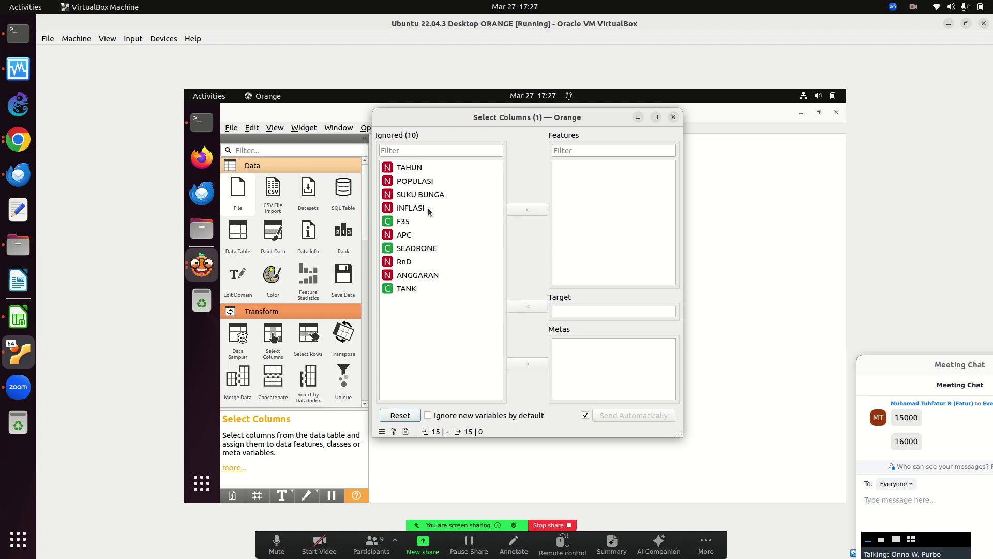
pyautogui.click(407, 168)
pyautogui.click(538, 210)
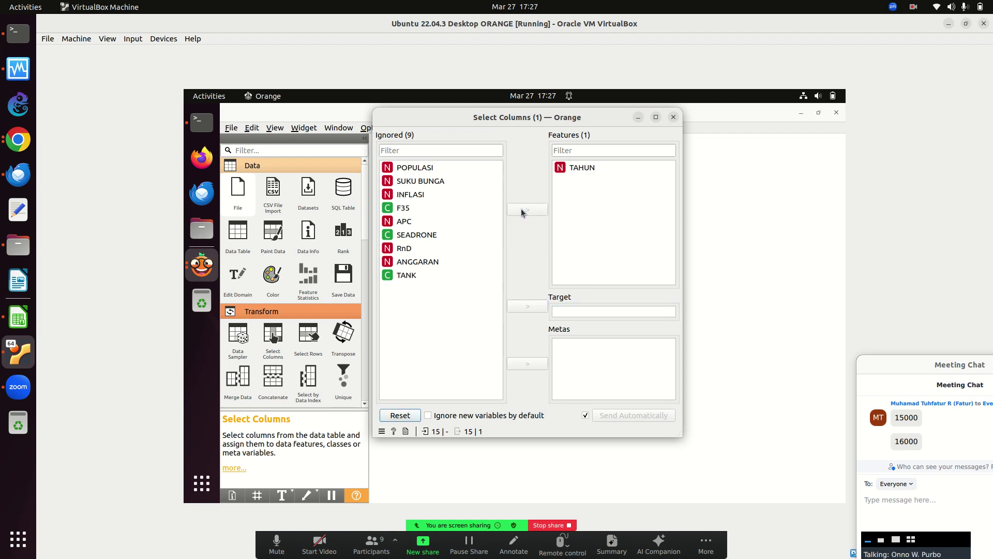
pyautogui.click(418, 262)
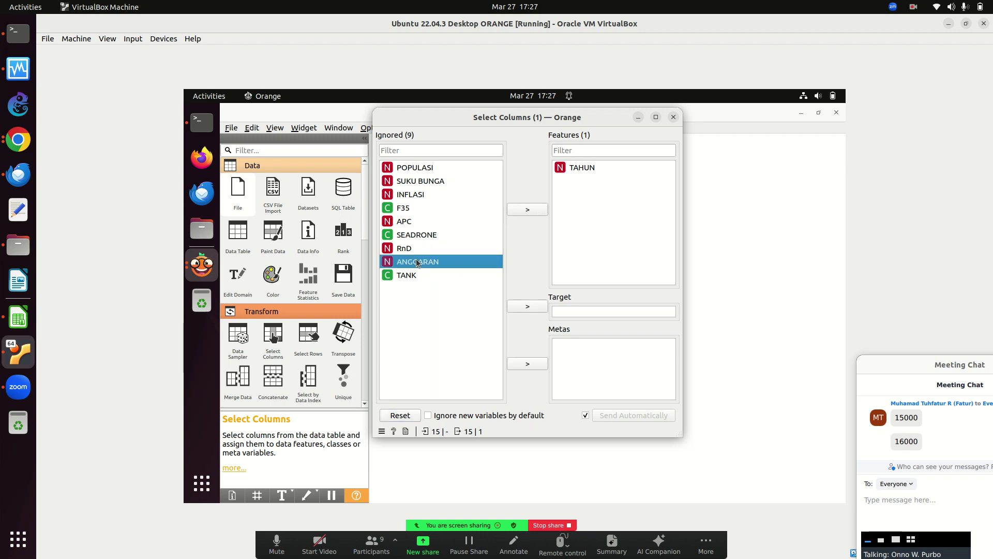
pyautogui.click(528, 309)
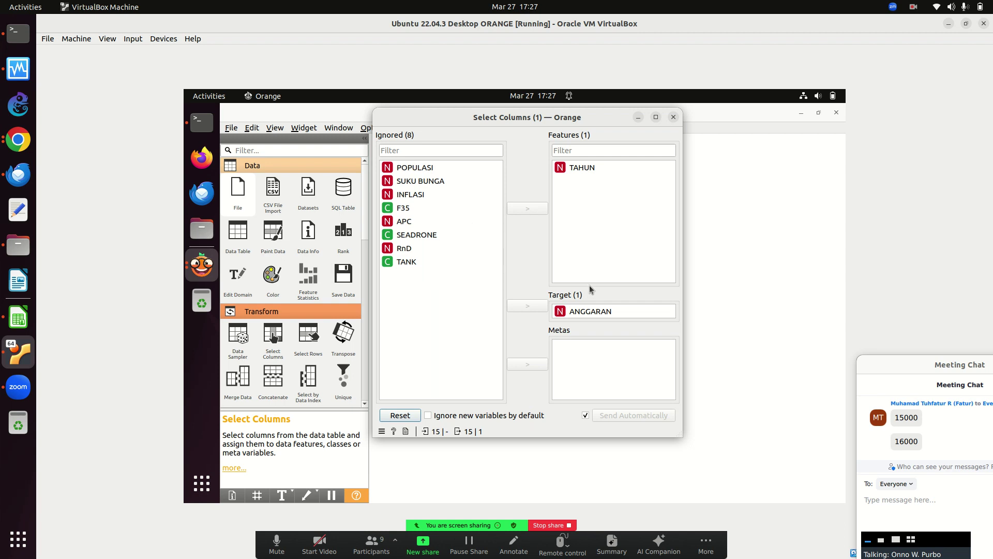
pyautogui.click(674, 117)
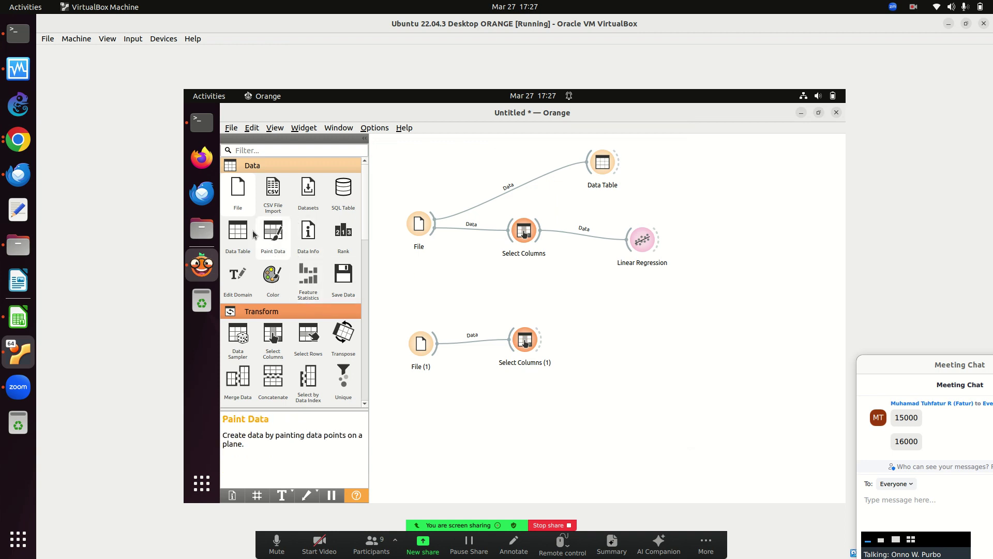
# Add Data Table (1) linked to File (1) and review the 15 rows of 2002 data.
pyautogui.moveTo(238, 233); pyautogui.dragTo(526, 432)
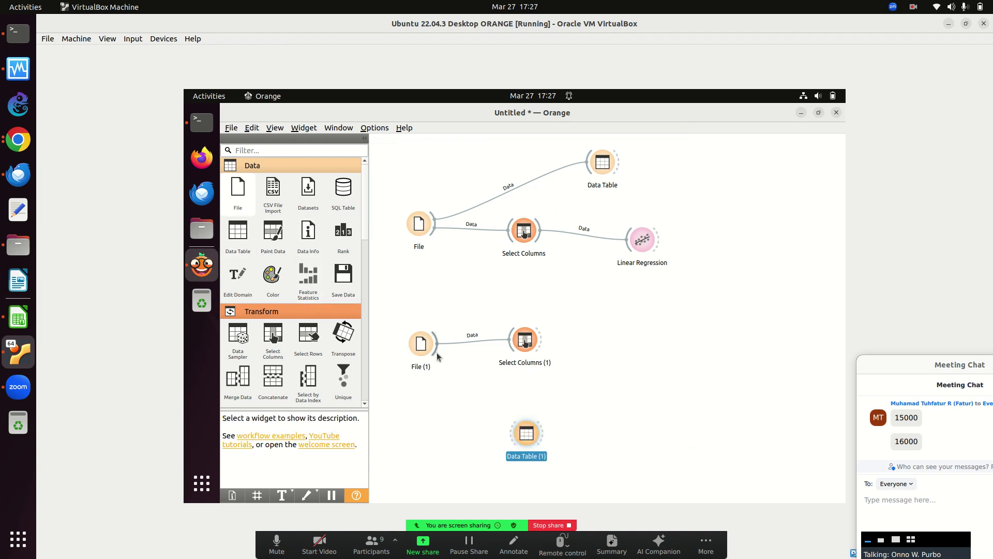
pyautogui.moveTo(436, 357); pyautogui.dragTo(531, 452)
pyautogui.click(531, 452)
pyautogui.doubleClick(529, 440)
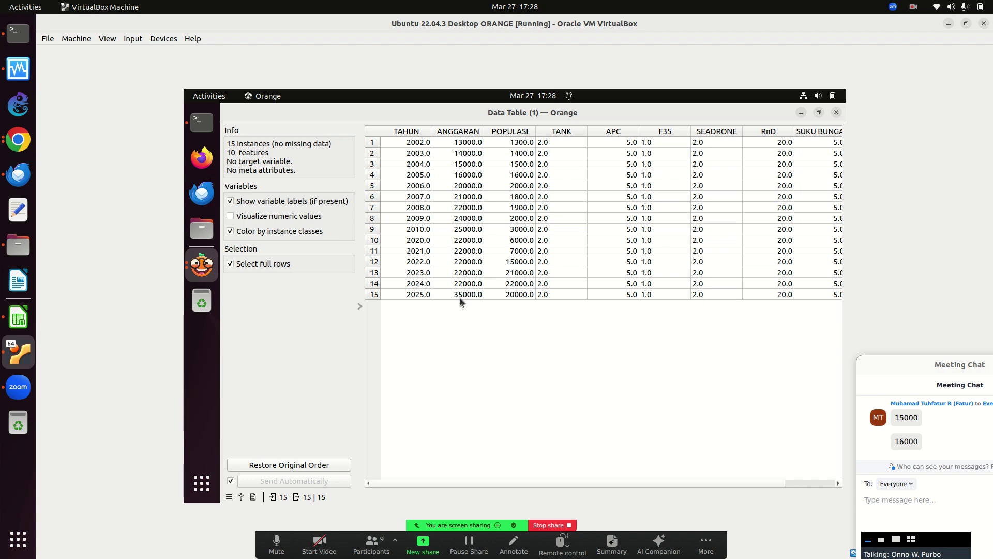
pyautogui.click(835, 114)
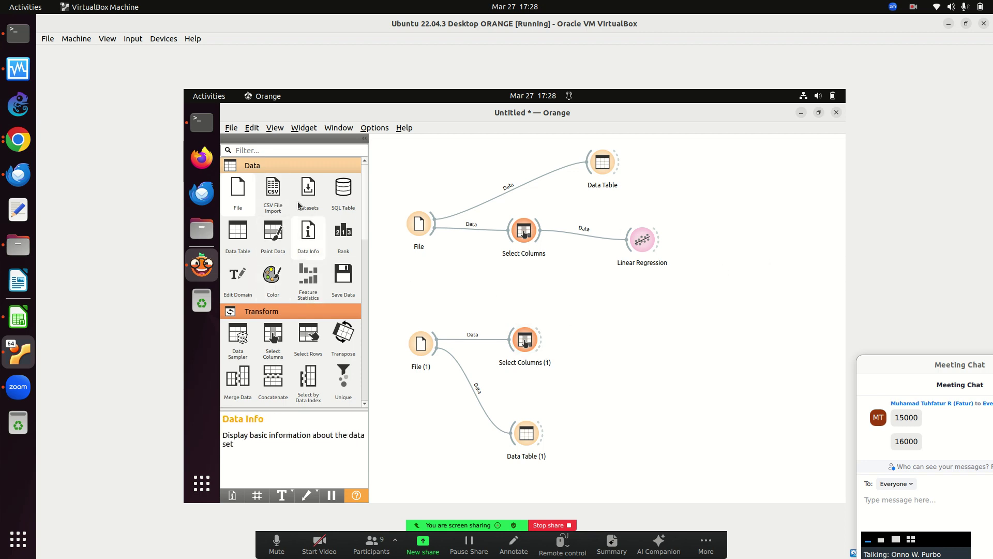
# Add a Predictions node fed by Linear Regression and Select Columns (1), showing R2 −0.679, RMSE 6708.204.
pyautogui.click(300, 167)
pyautogui.click(283, 182)
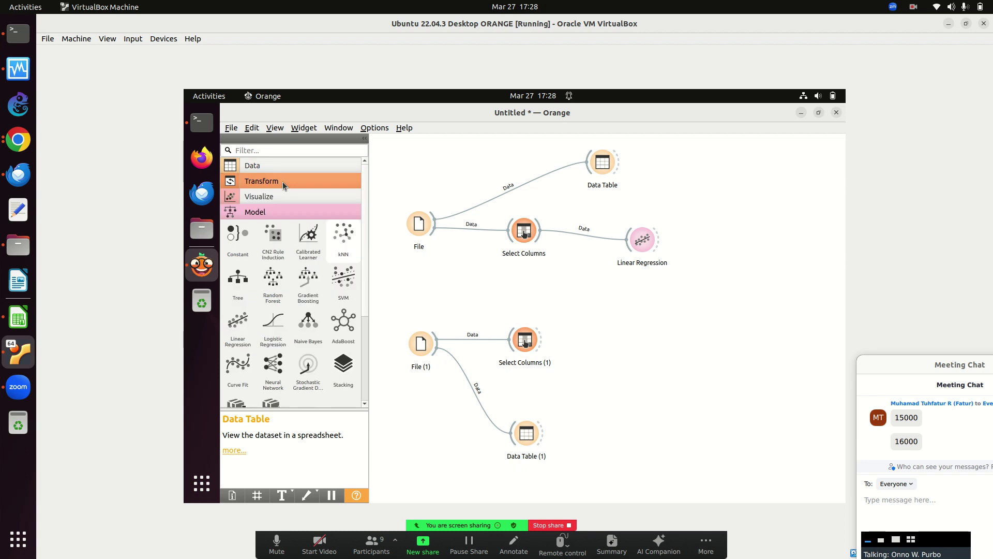
pyautogui.click(275, 210)
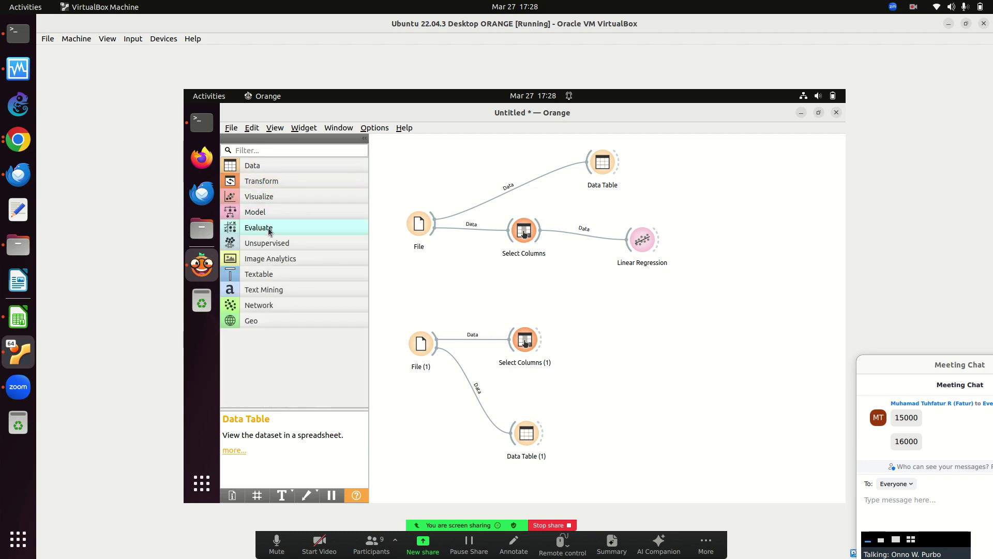
pyautogui.click(268, 227)
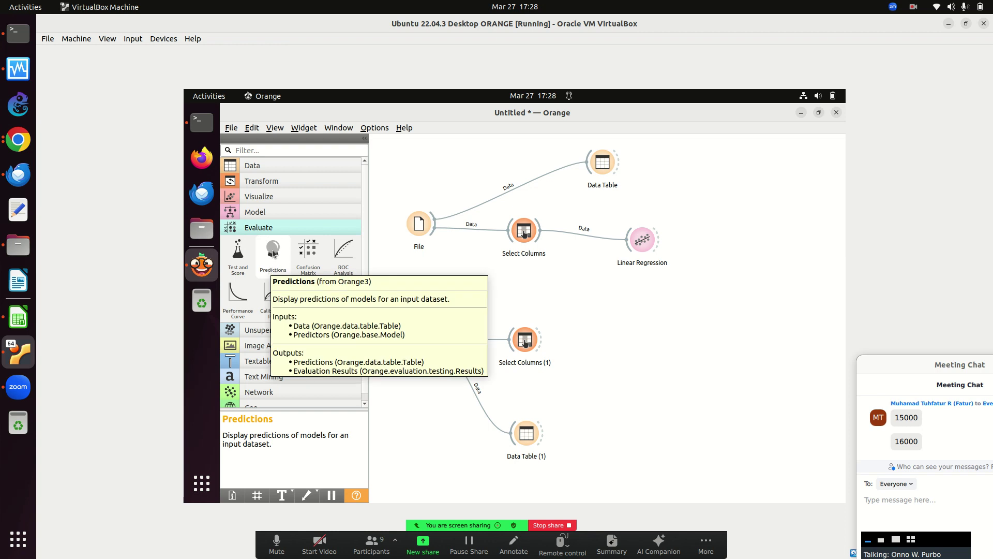
pyautogui.moveTo(274, 253); pyautogui.dragTo(701, 284)
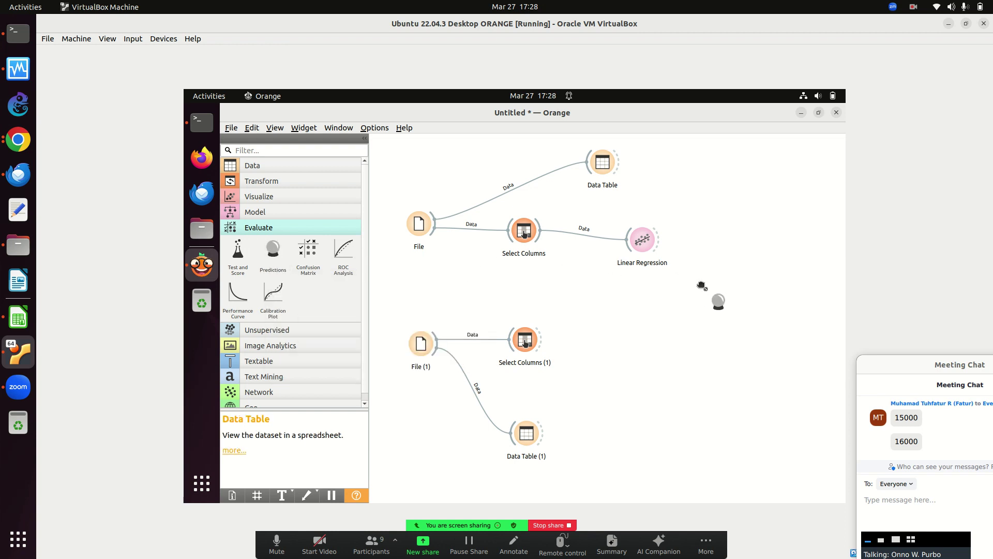
pyautogui.moveTo(658, 240); pyautogui.dragTo(697, 285)
pyautogui.moveTo(541, 346); pyautogui.dragTo(694, 296)
pyautogui.doubleClick(701, 284)
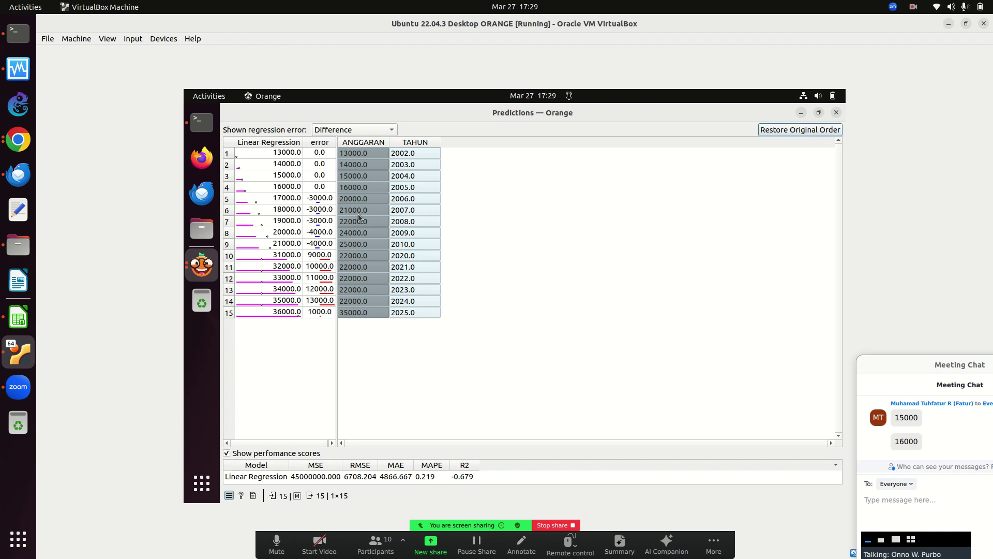
# Add POPULASI as a second feature in the original Select Columns.
pyautogui.click(836, 113)
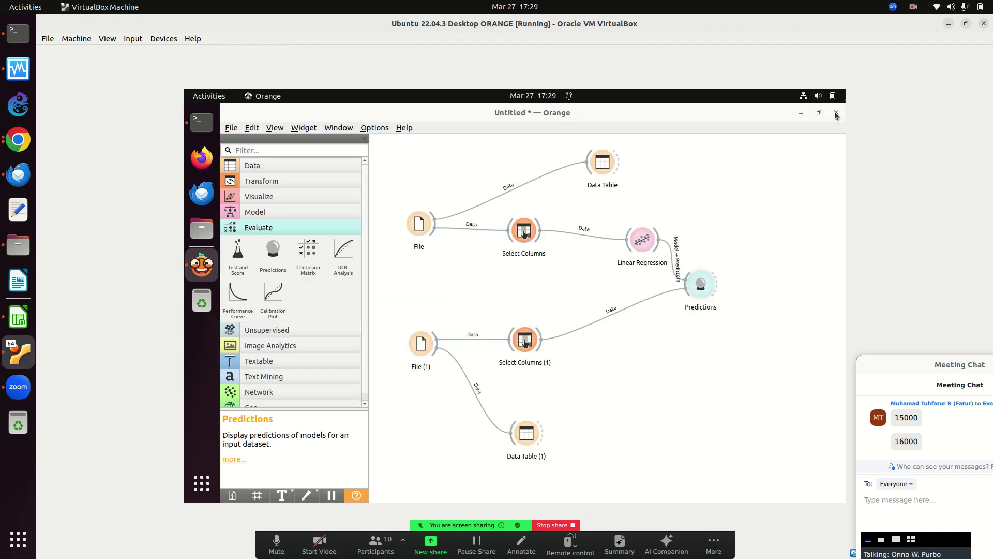
pyautogui.doubleClick(517, 225)
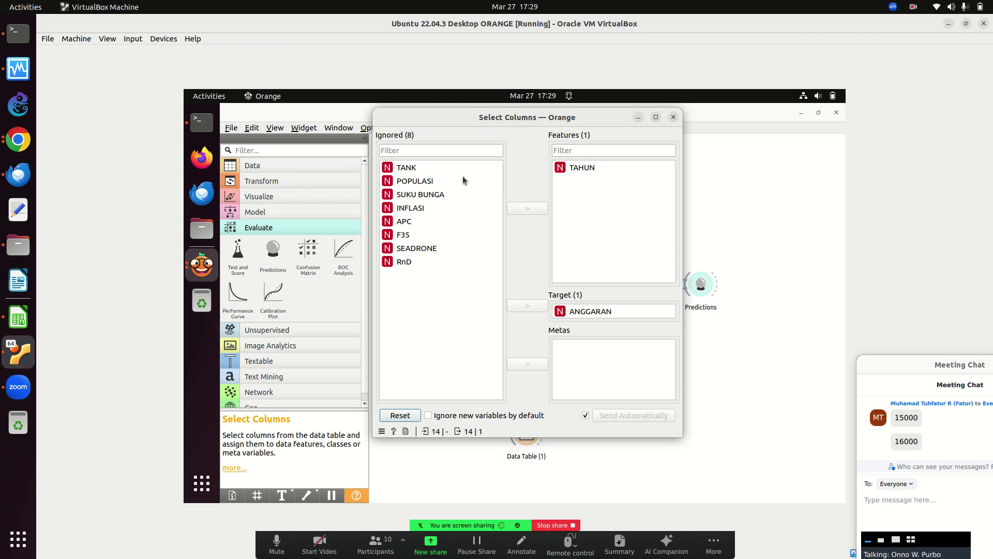
pyautogui.click(421, 186)
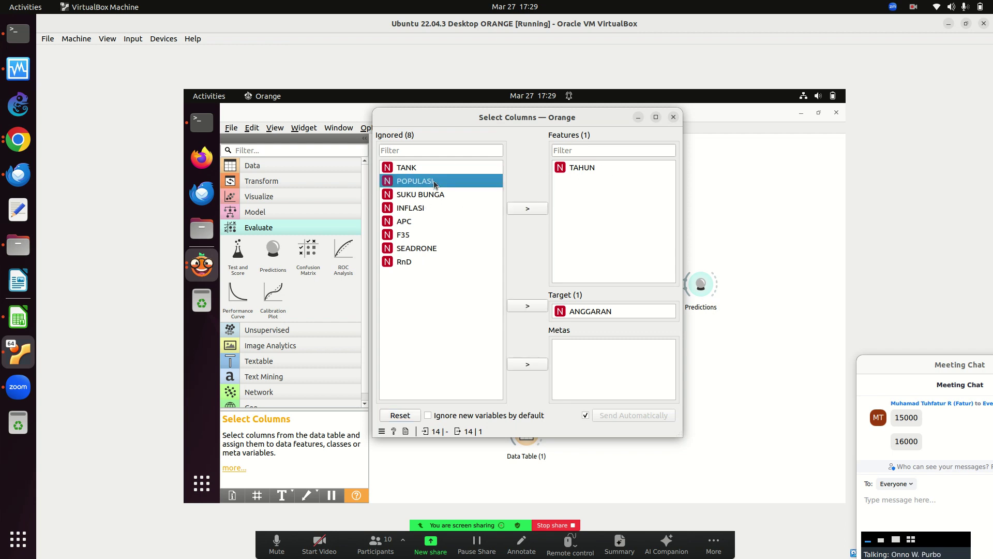
pyautogui.click(525, 207)
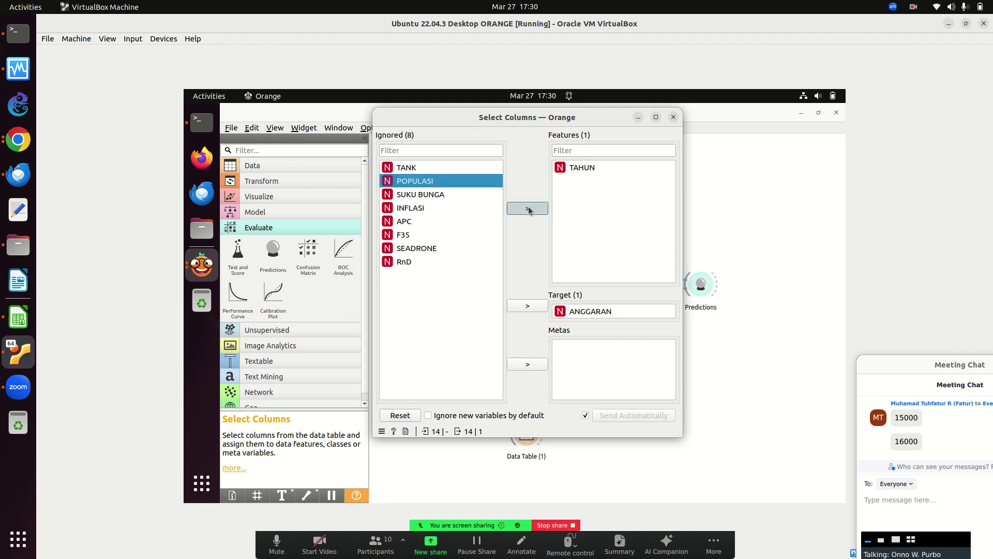
# Add POPULASI to Select Columns (1) and review predictions: R2 −302.336, RMSE 90163.207.
pyautogui.click(674, 118)
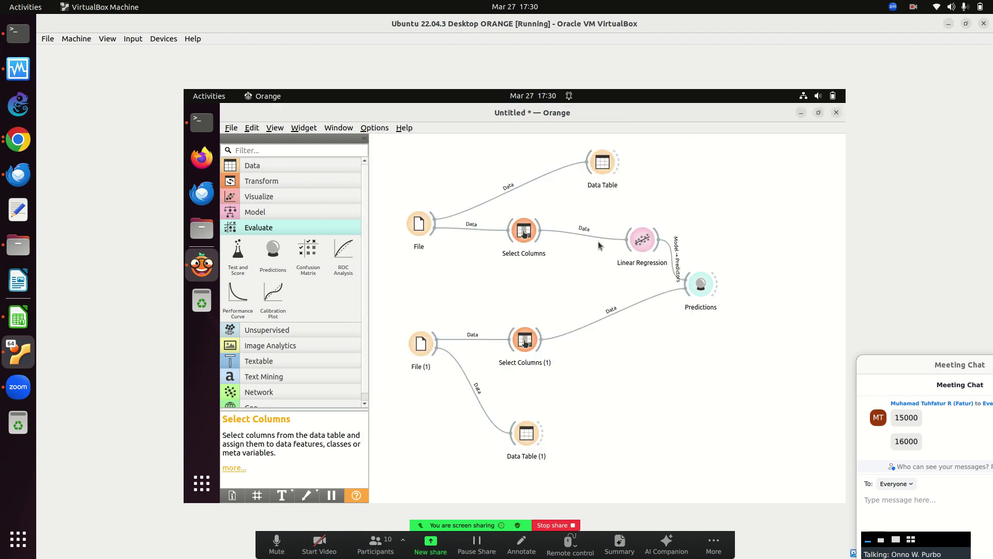
pyautogui.doubleClick(525, 340)
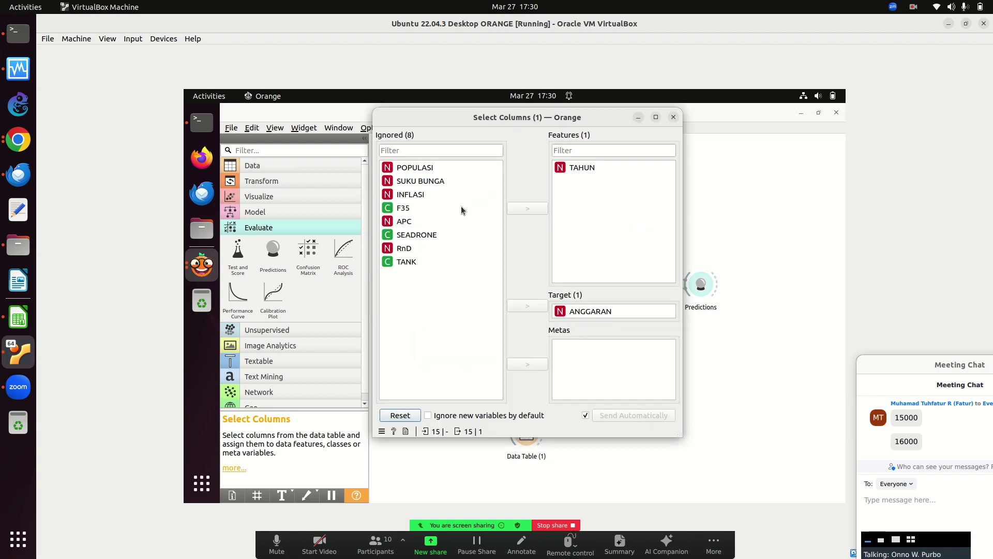
pyautogui.click(422, 168)
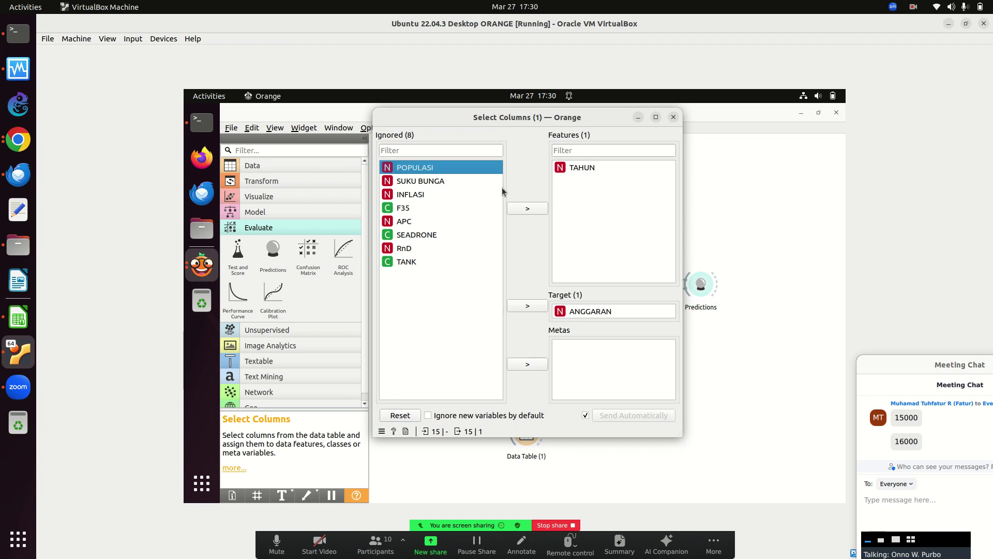
pyautogui.click(527, 208)
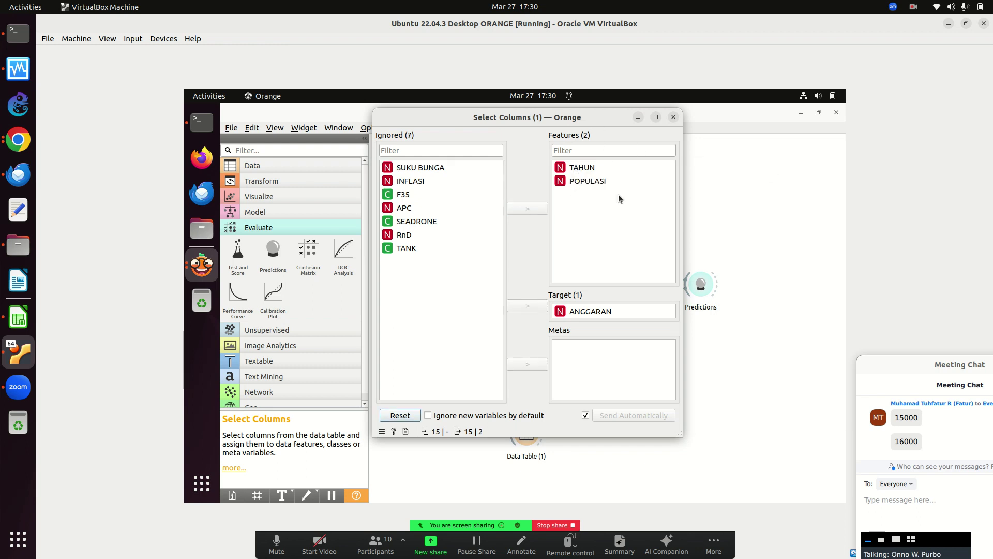
pyautogui.click(673, 117)
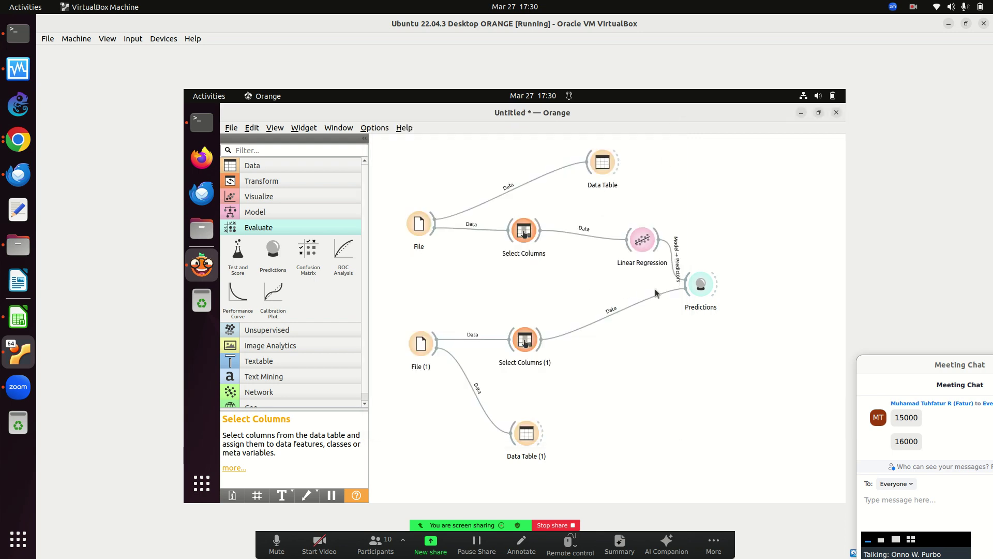
pyautogui.doubleClick(700, 285)
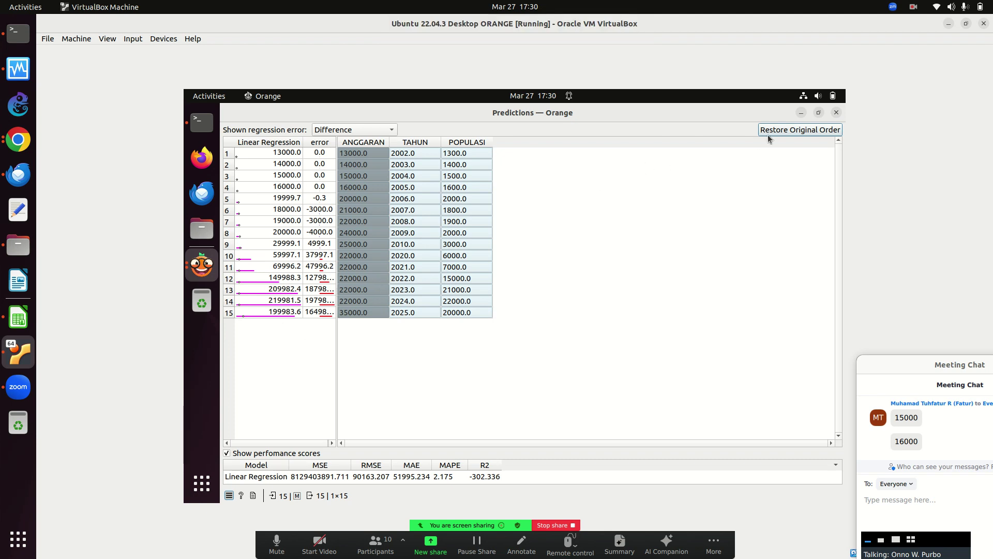
pyautogui.click(837, 112)
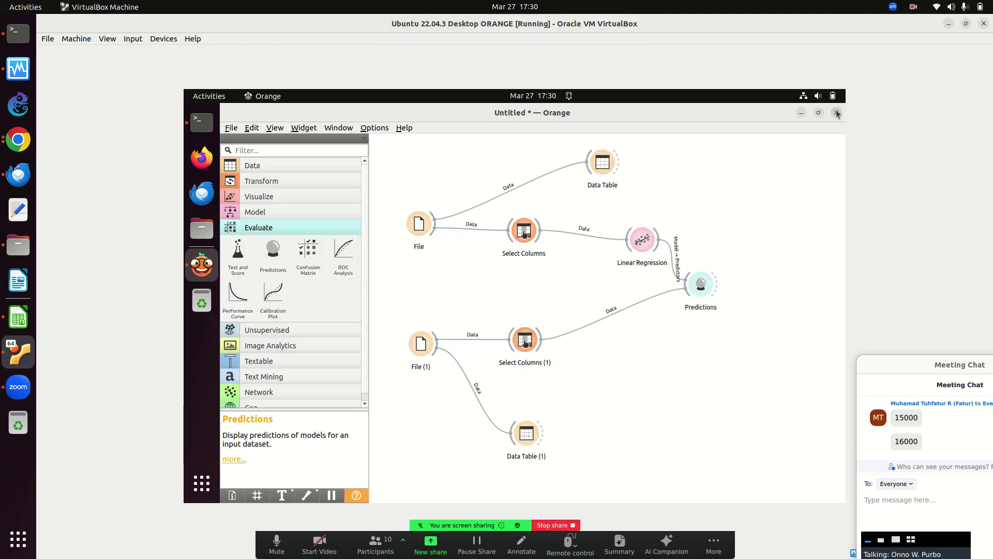
# Move POPULASI back to ignored columns in the original Select Columns.
pyautogui.doubleClick(524, 235)
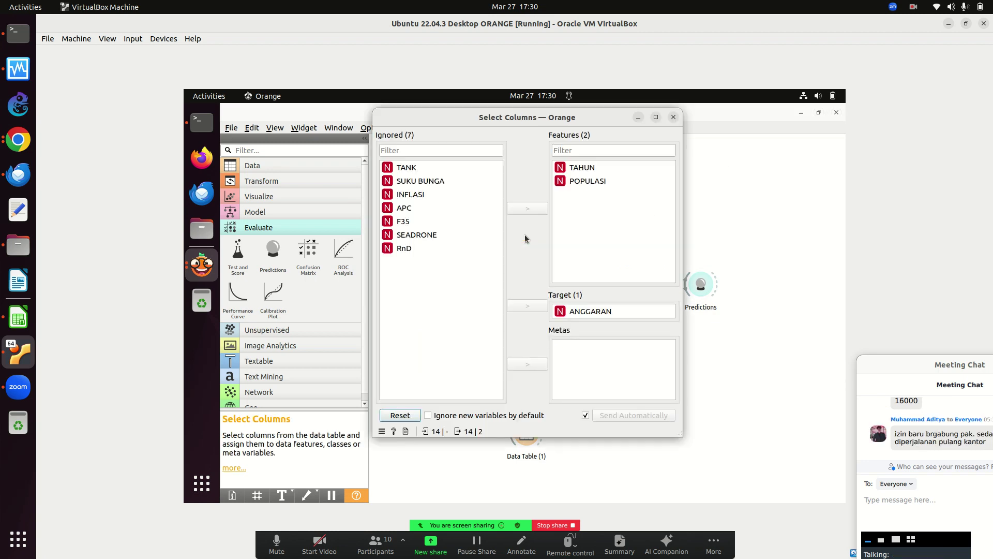
pyautogui.moveTo(895, 363); pyautogui.dragTo(858, 345)
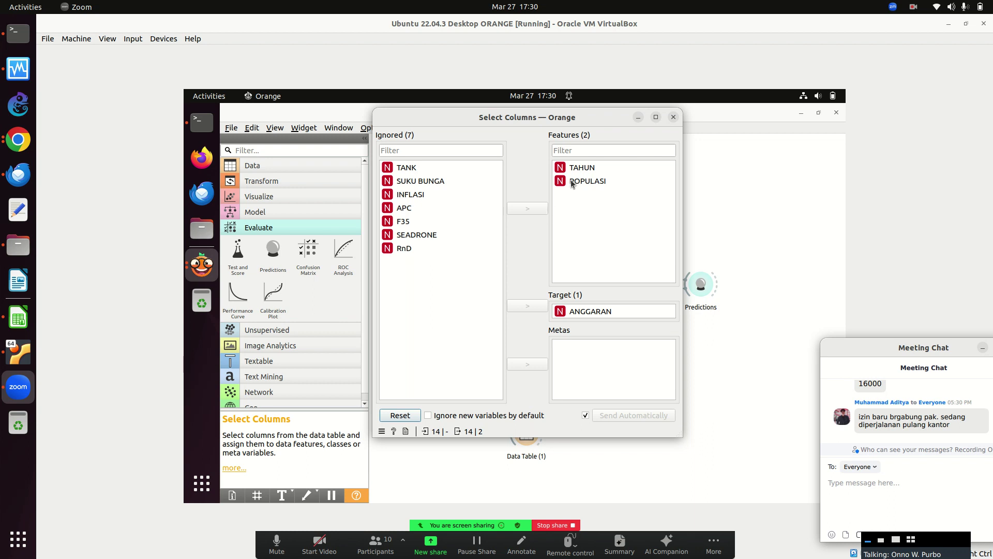
pyautogui.click(574, 182)
pyautogui.click(535, 210)
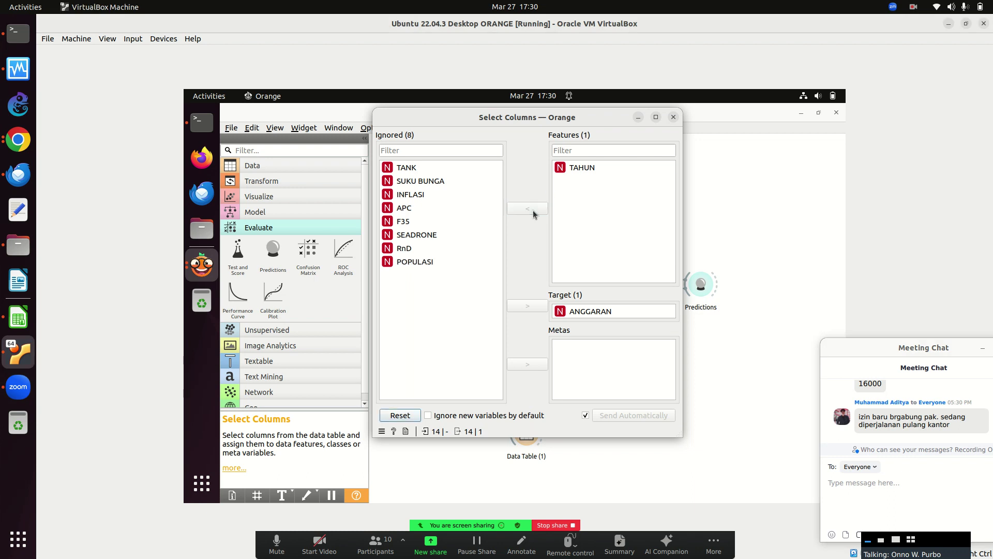
pyautogui.click(637, 118)
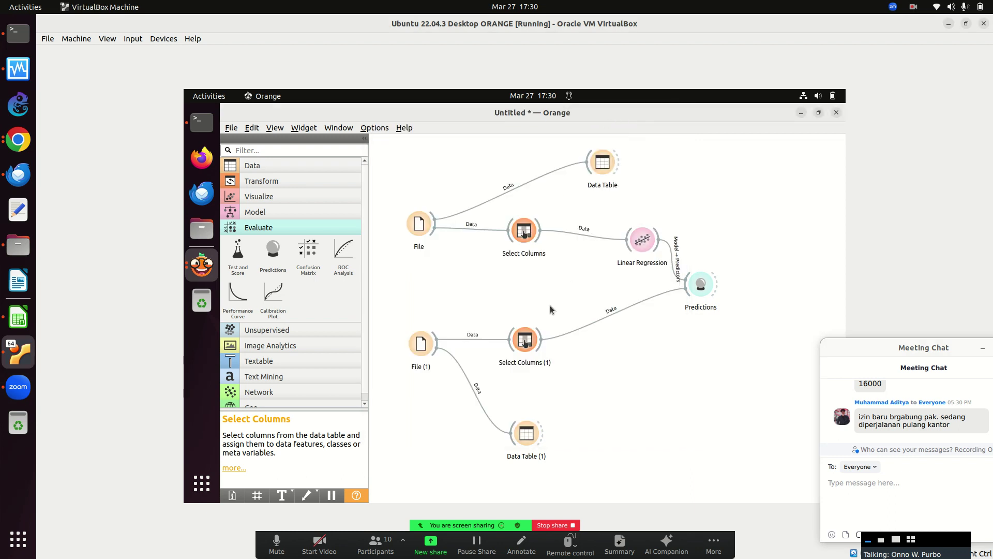
# Move POPULASI back to ignored columns in Select Columns (1) as well.
pyautogui.doubleClick(530, 335)
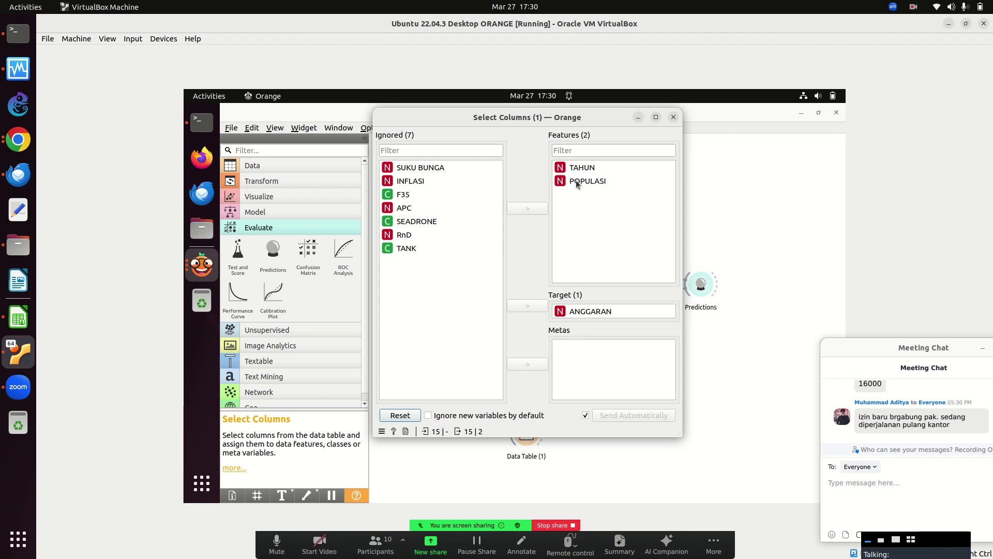
pyautogui.click(576, 182)
pyautogui.click(531, 209)
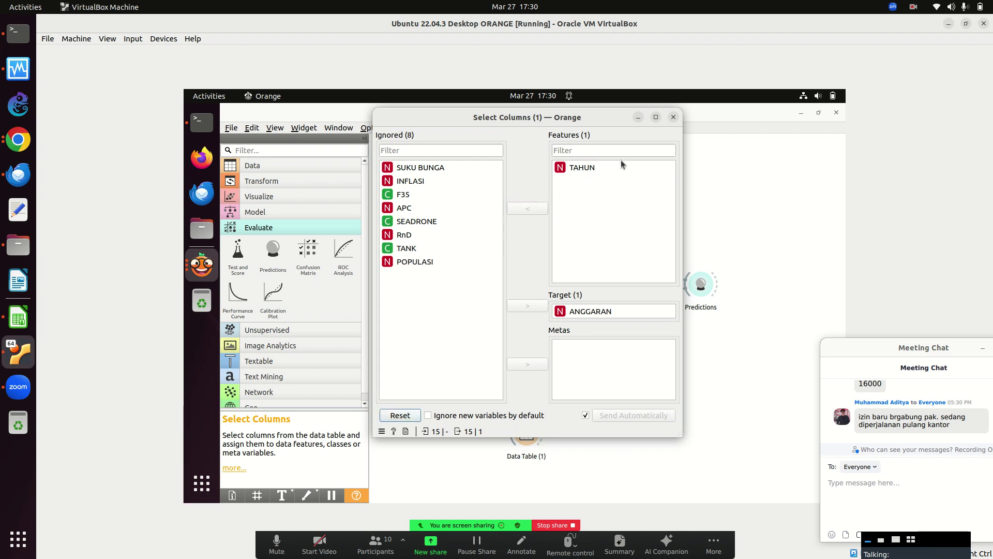
pyautogui.click(639, 117)
pyautogui.doubleClick(529, 218)
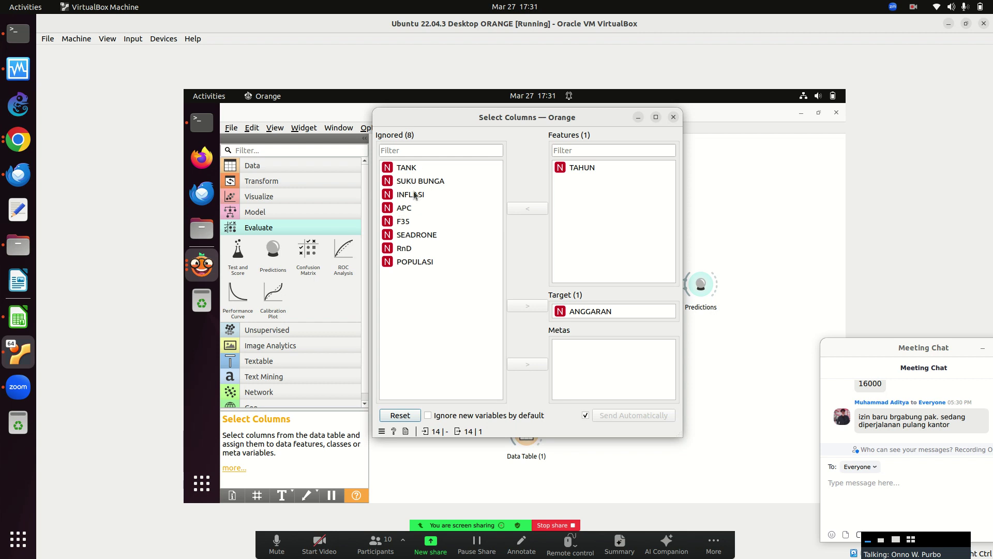
# Add SUKU BUNGA beside TAHUN as a feature in the original Select Columns.
pyautogui.click(415, 184)
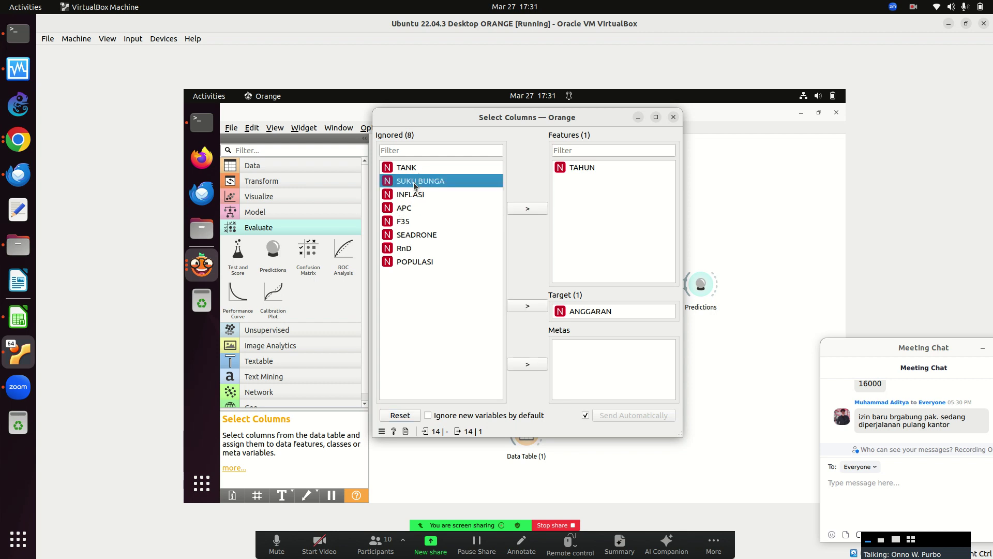
pyautogui.click(528, 208)
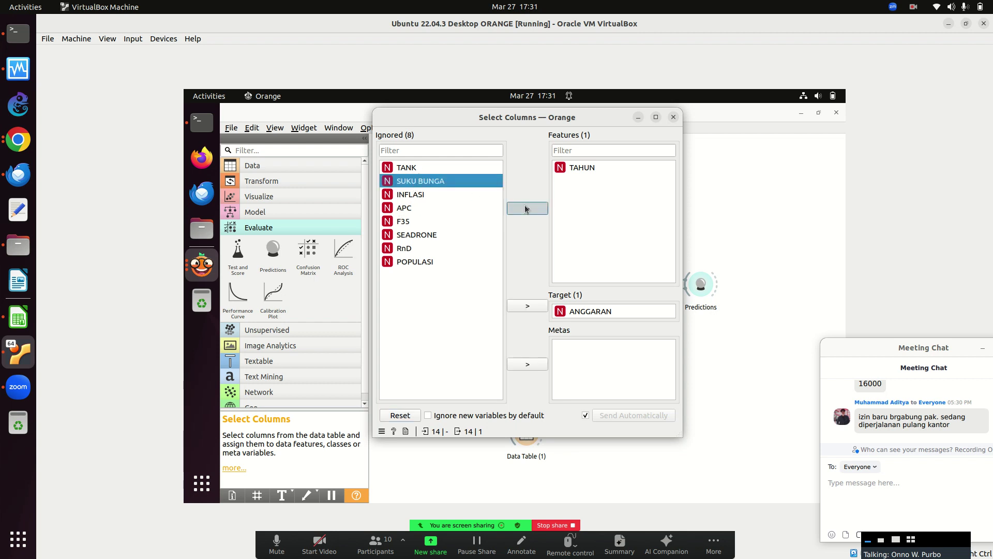
pyautogui.click(639, 118)
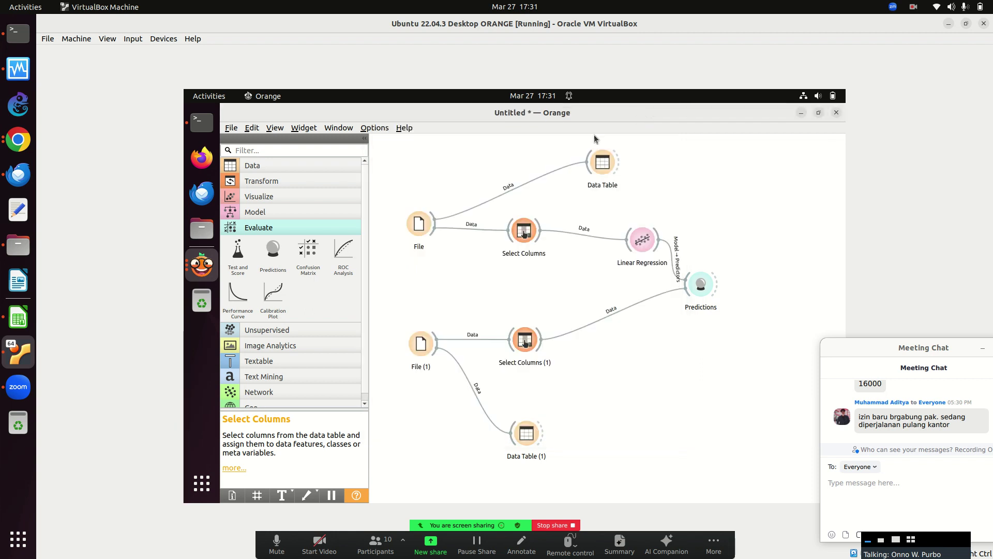
# Add SUKU BUNGA to the Select Columns (1) features too and view Predictions.
pyautogui.doubleClick(526, 339)
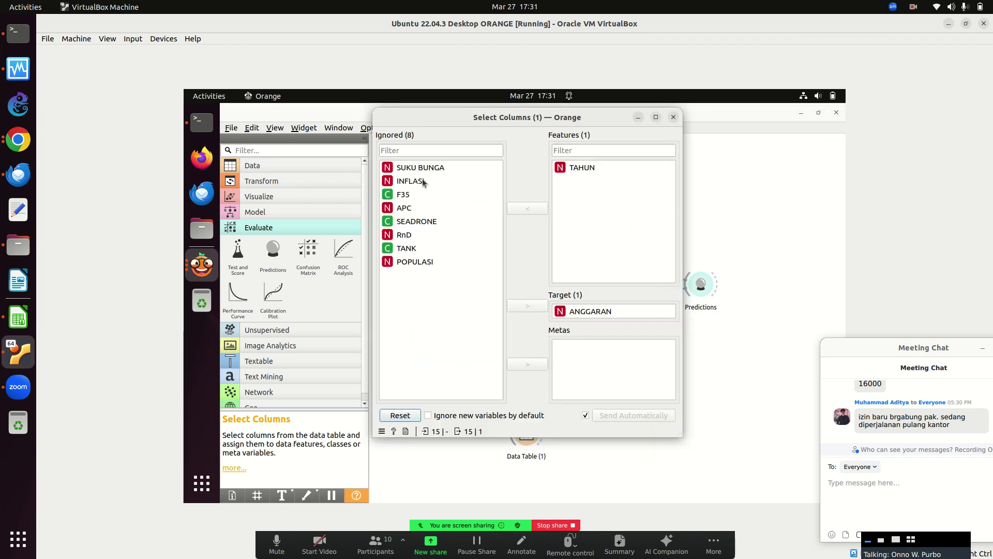
pyautogui.click(422, 170)
pyautogui.click(523, 207)
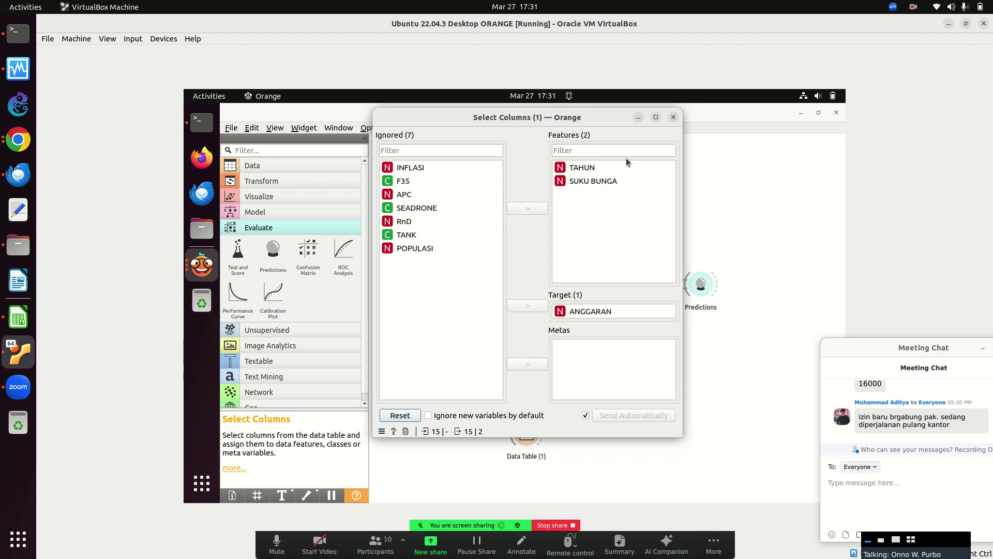
pyautogui.click(638, 117)
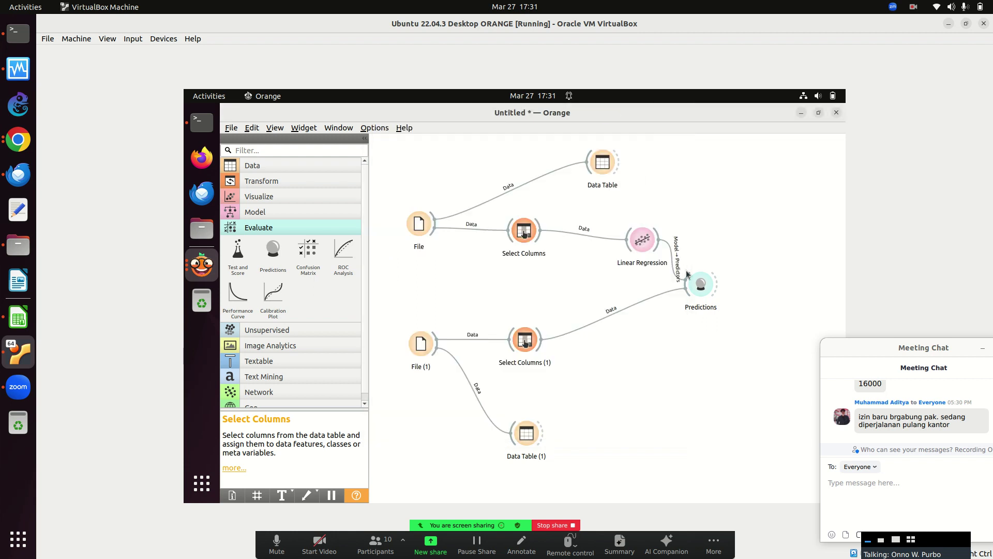
pyautogui.doubleClick(700, 283)
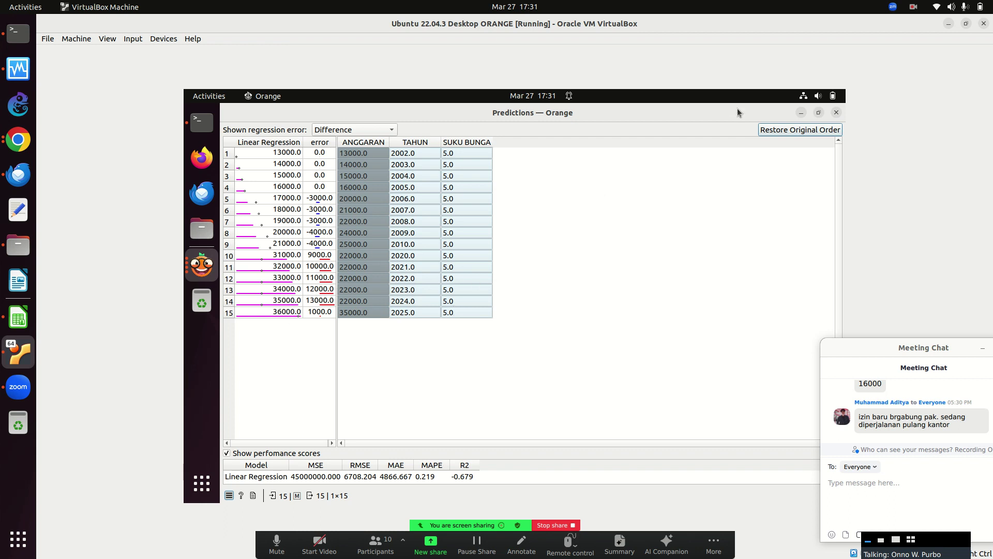
# Close the TAHUN + SUKU BUNGA predictions, reopen Select Columns, then switch to anggaran-2001.xls in Calc.
pyautogui.click(835, 114)
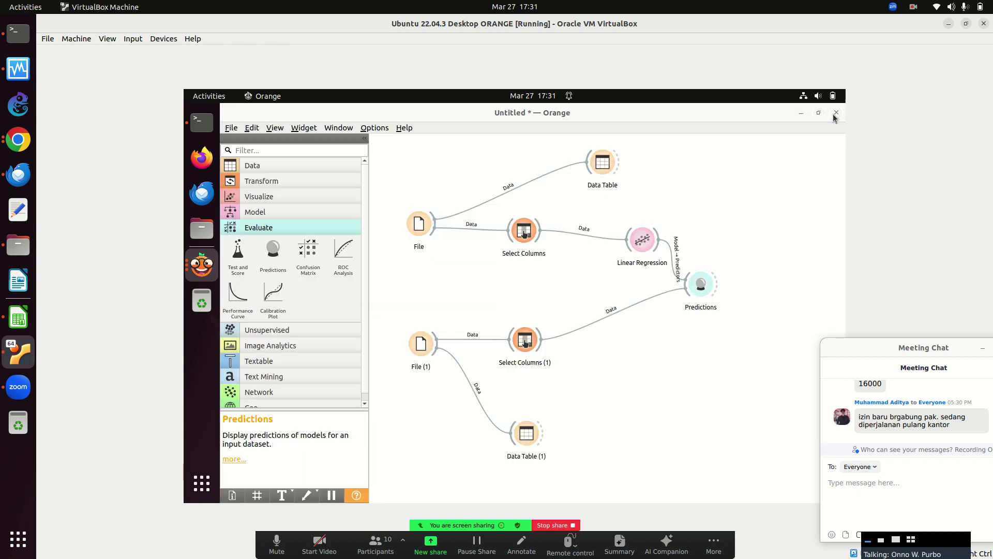
pyautogui.doubleClick(521, 239)
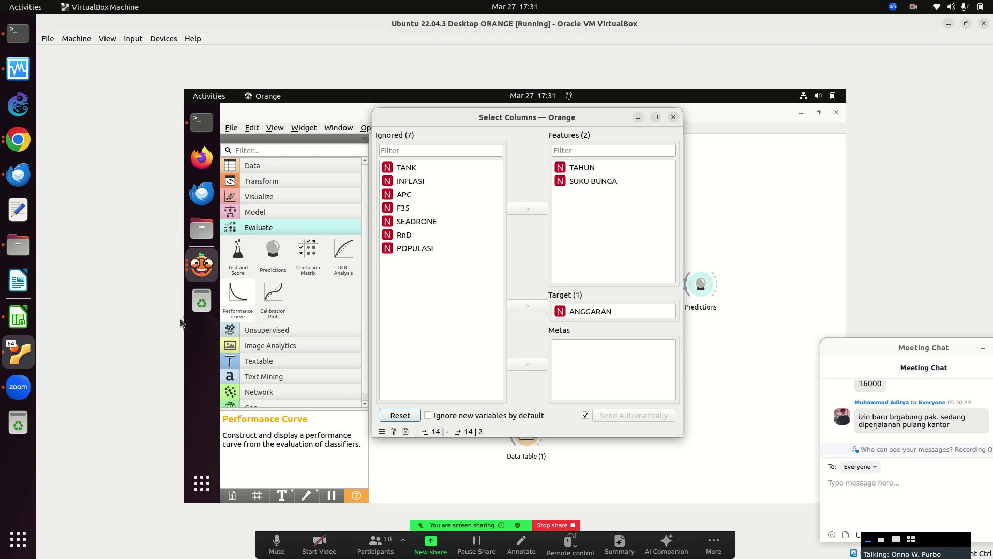
pyautogui.click(18, 325)
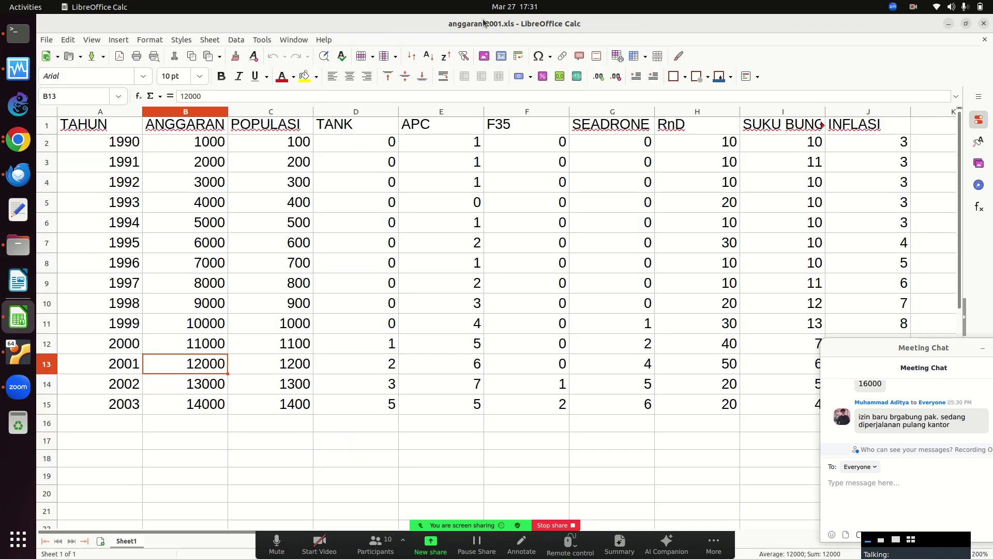
# Open anggaran-2002-dst.xls from the ORANGE folder in the home directory.
pyautogui.click(47, 41)
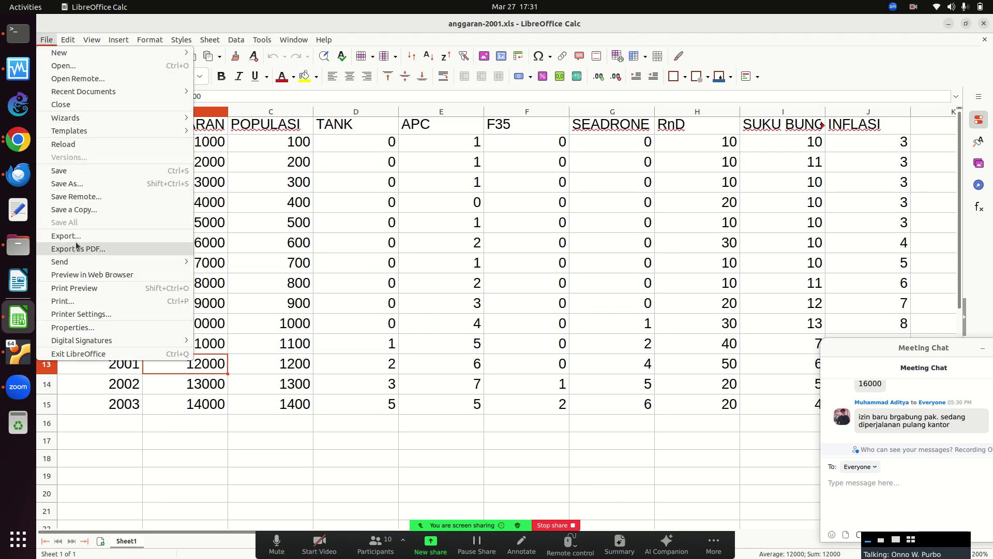
pyautogui.click(78, 66)
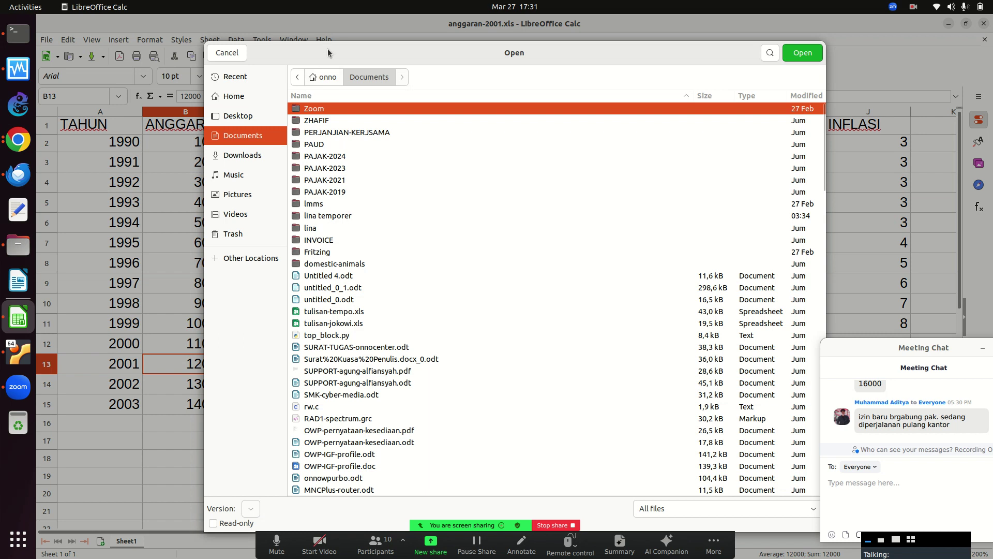
pyautogui.click(327, 79)
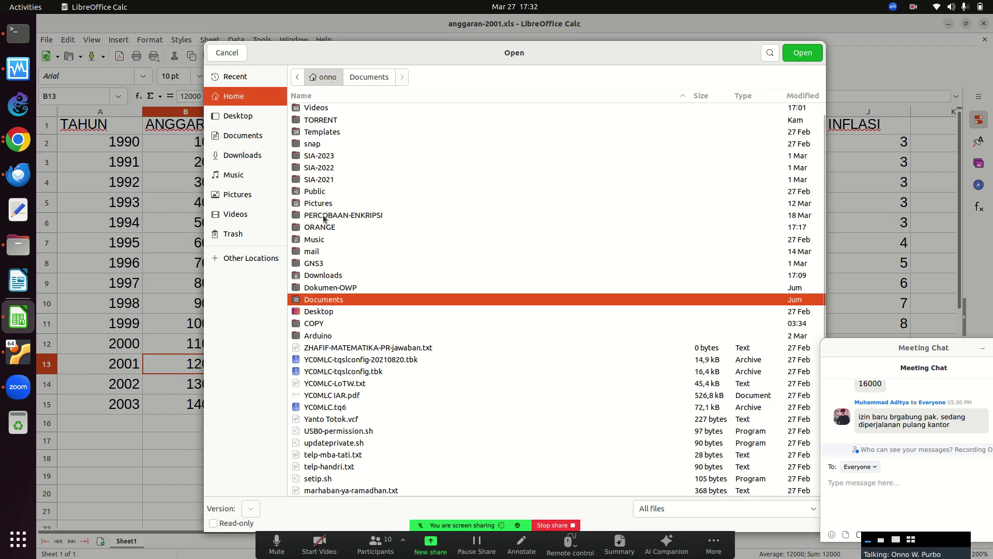
pyautogui.click(319, 168)
pyautogui.press('Home')
pyautogui.press('Down')
pyautogui.press('Down')
pyautogui.press('Down')
pyautogui.press('Down')
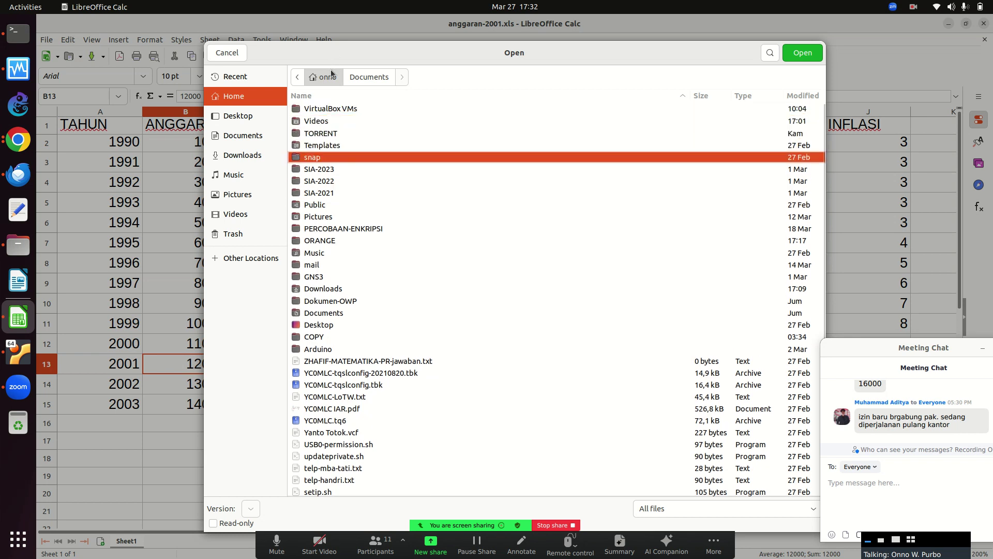
pyautogui.doubleClick(322, 240)
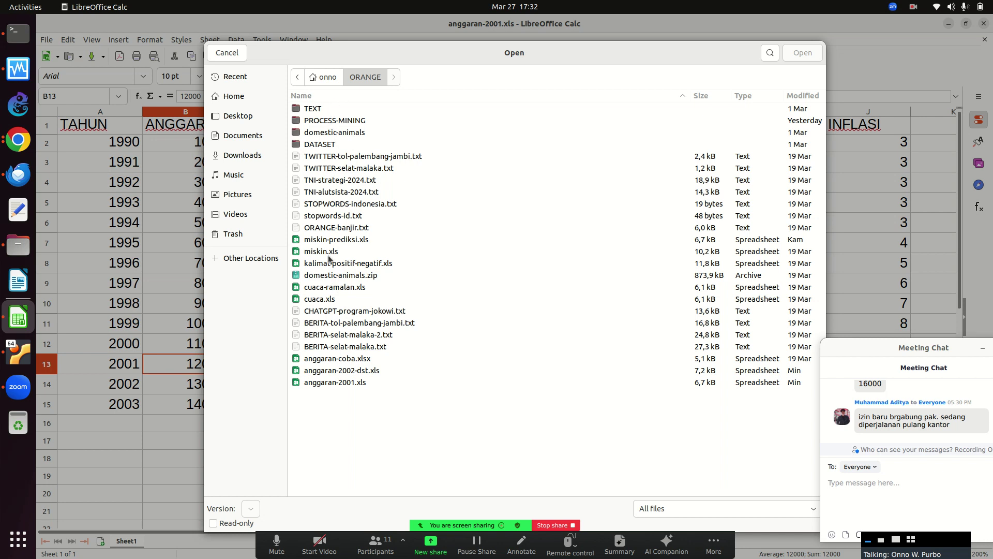
pyautogui.click(336, 372)
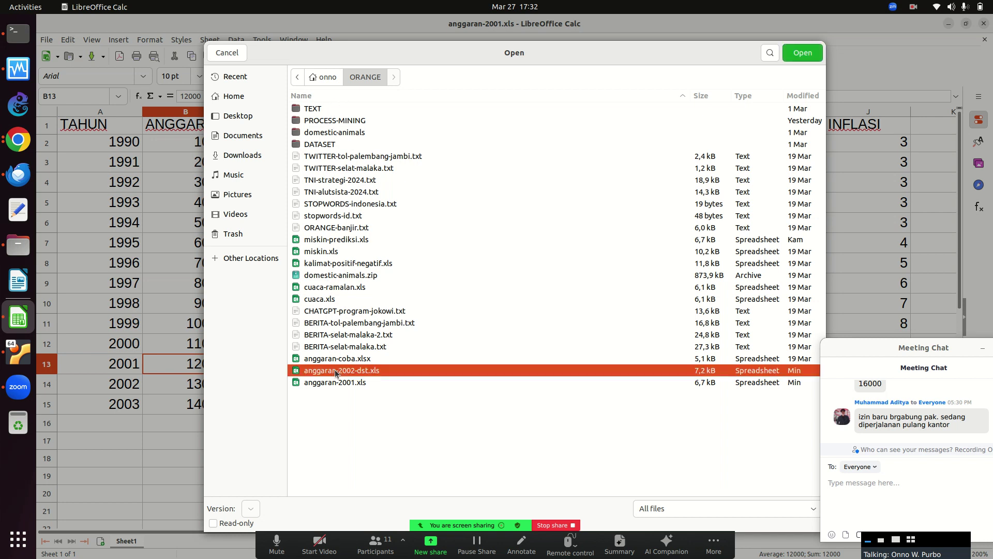
pyautogui.doubleClick(336, 371)
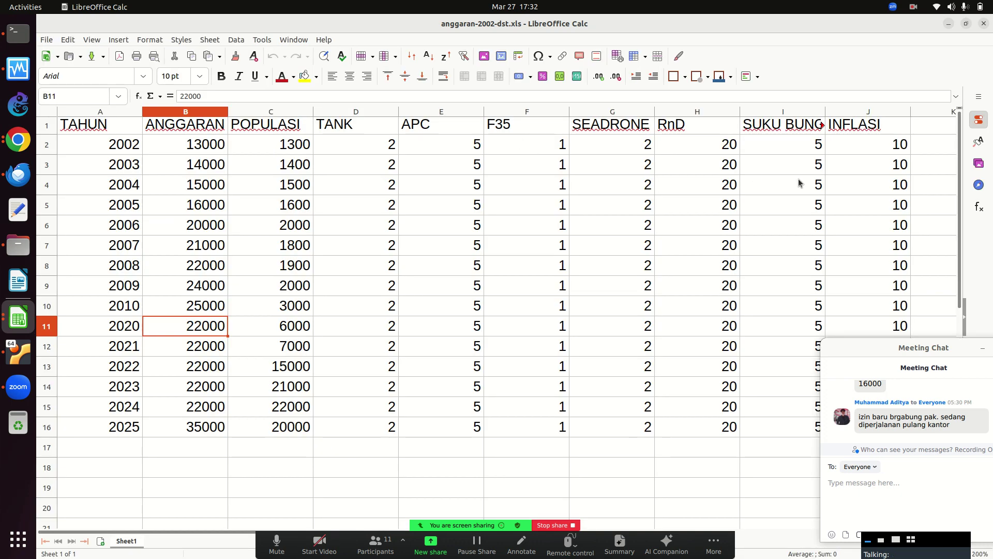
# Fill column I from I3 down with interest values falling stepwise: 4s, 3s, 2s, then 1s.
pyautogui.moveTo(854, 348); pyautogui.dragTo(337, 298)
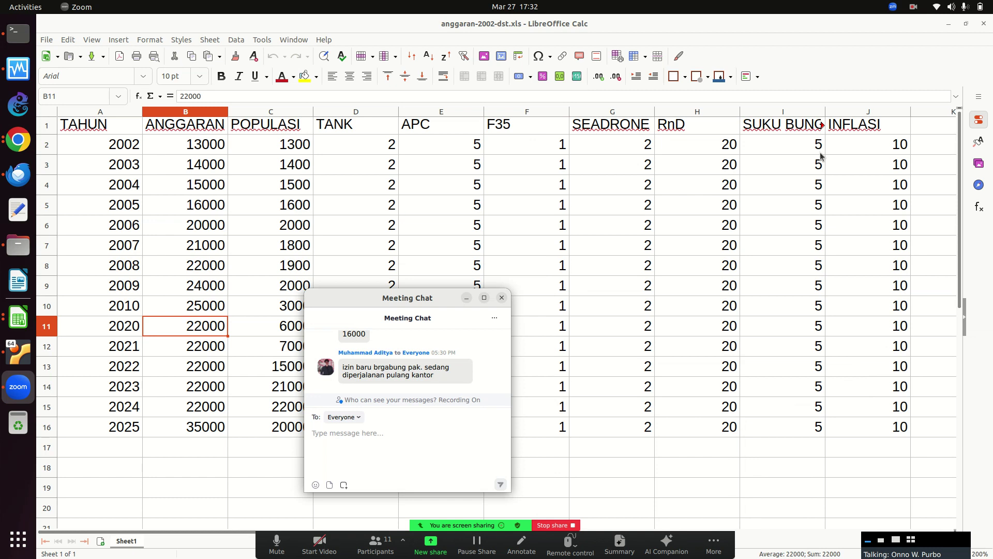
pyautogui.click(815, 168)
pyautogui.press('Up')
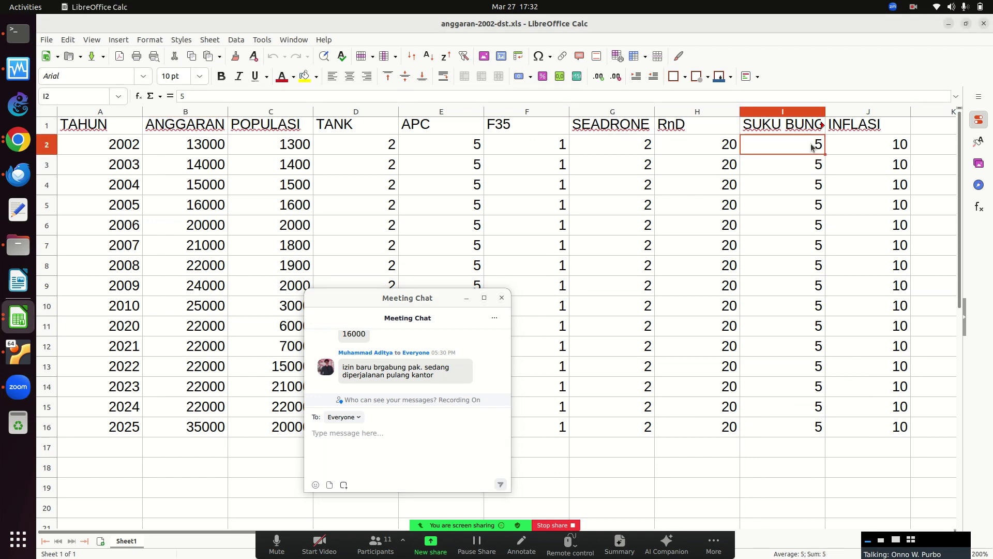
pyautogui.click(818, 173)
pyautogui.write('4')
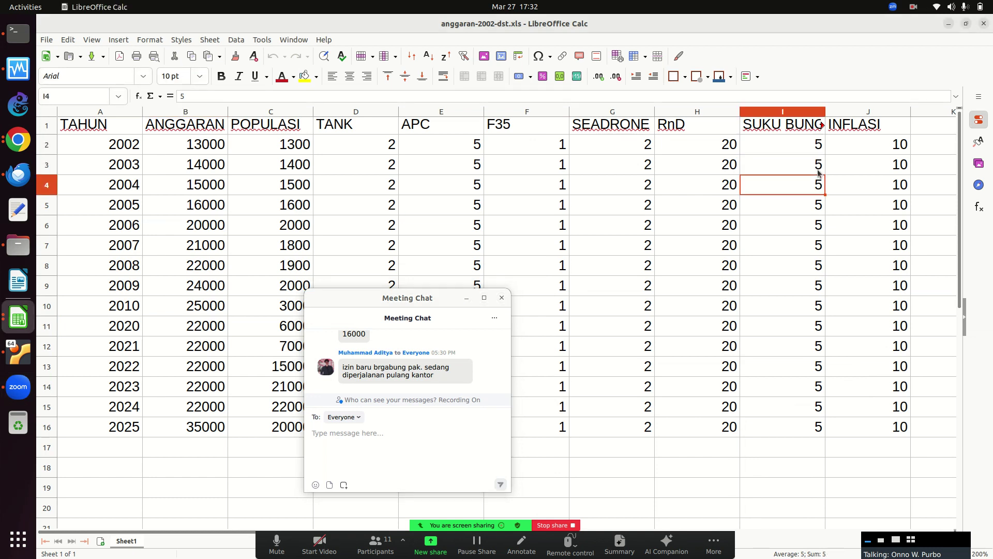
pyautogui.press('Return')
pyautogui.write('4')
pyautogui.press('Return')
pyautogui.write('4')
pyautogui.press('Return')
pyautogui.write('4')
pyautogui.press('Return')
pyautogui.write('4')
pyautogui.press('Return')
pyautogui.write('43')
pyautogui.press('Return')
pyautogui.write('3')
pyautogui.press('Return')
pyautogui.press('Up')
pyautogui.press('Up')
pyautogui.write('3')
pyautogui.press('Return')
pyautogui.write('3')
pyautogui.press('Return')
pyautogui.write('3')
pyautogui.press('Return')
pyautogui.write('3')
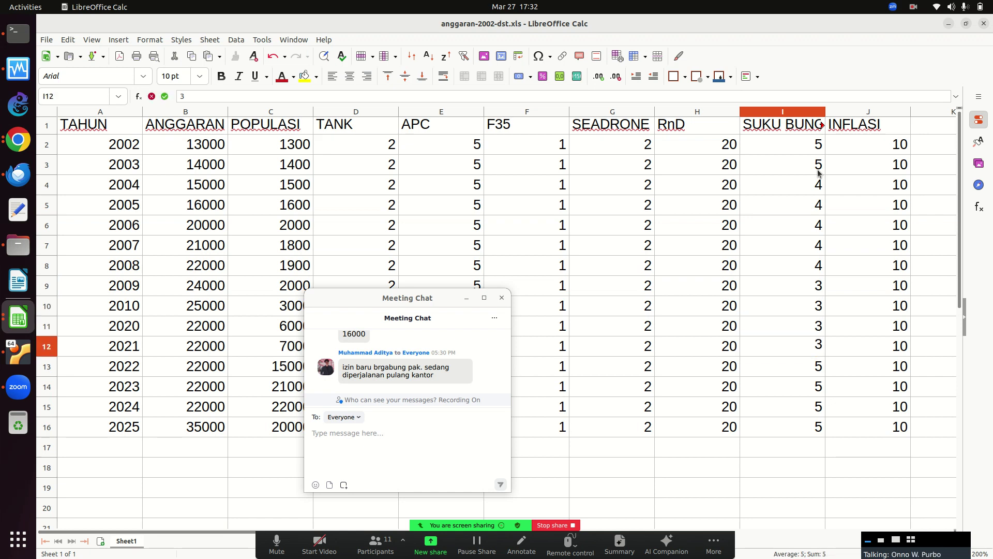
pyautogui.press('Return')
pyautogui.write('2')
pyautogui.press('Return')
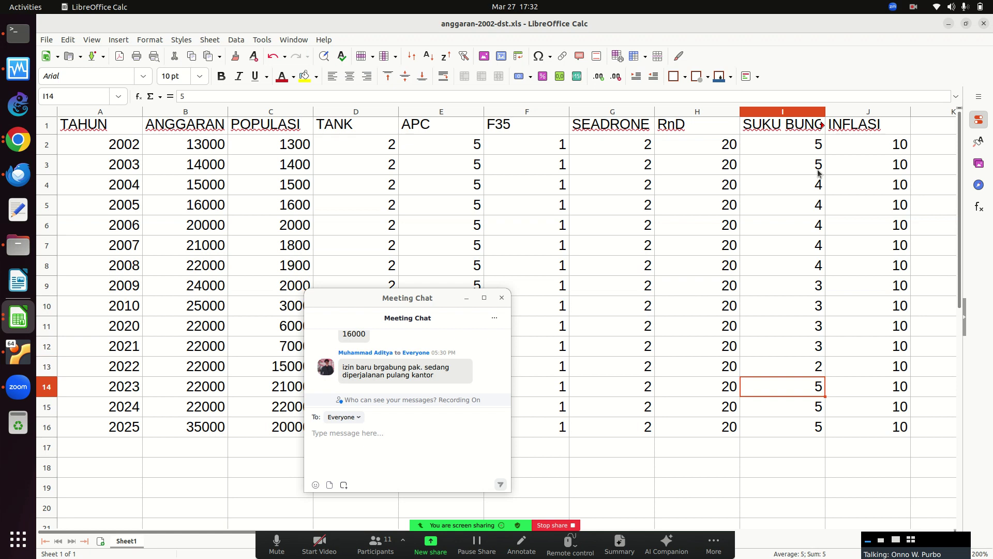
pyautogui.write('2')
pyautogui.press('Return')
pyautogui.write('1')
pyautogui.press('Return')
pyautogui.write('1')
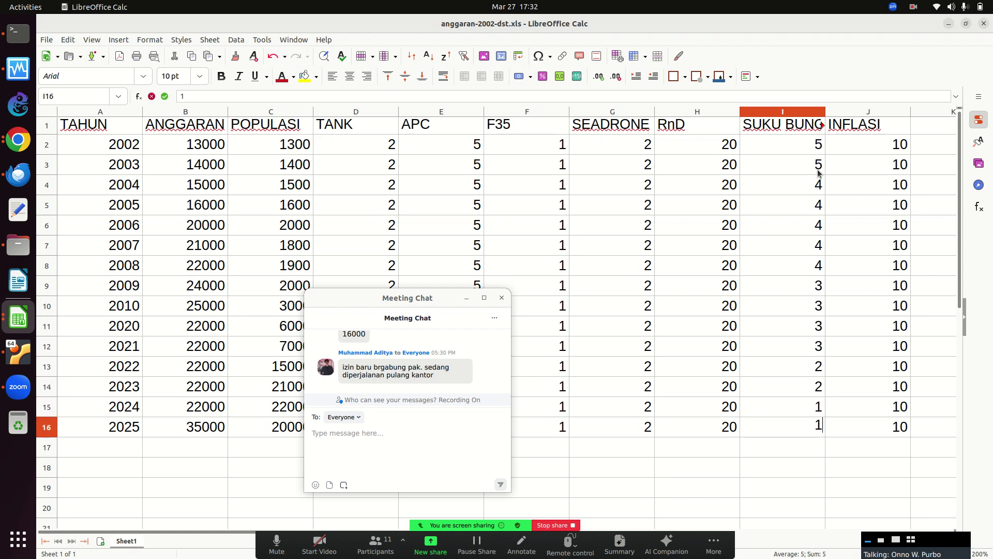
pyautogui.press('Tab')
# Overwrite INFLASI from J5 with 9s, 8s, 7s and 6 for 2025.
pyautogui.press('Up')
pyautogui.press('Up')
pyautogui.press('Up')
pyautogui.press('Up')
pyautogui.press('Up')
pyautogui.press('Up')
pyautogui.press('Up')
pyautogui.press('Up')
pyautogui.press('Up')
pyautogui.press('Up')
pyautogui.press('Up')
pyautogui.press('Up')
pyautogui.press('Up')
pyautogui.press('Up')
pyautogui.press('Up')
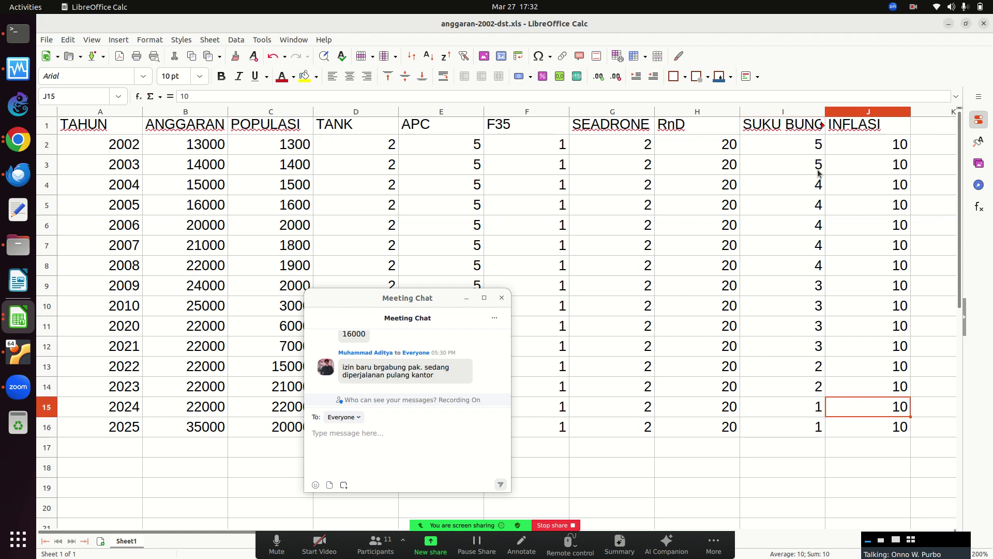
pyautogui.press('Down')
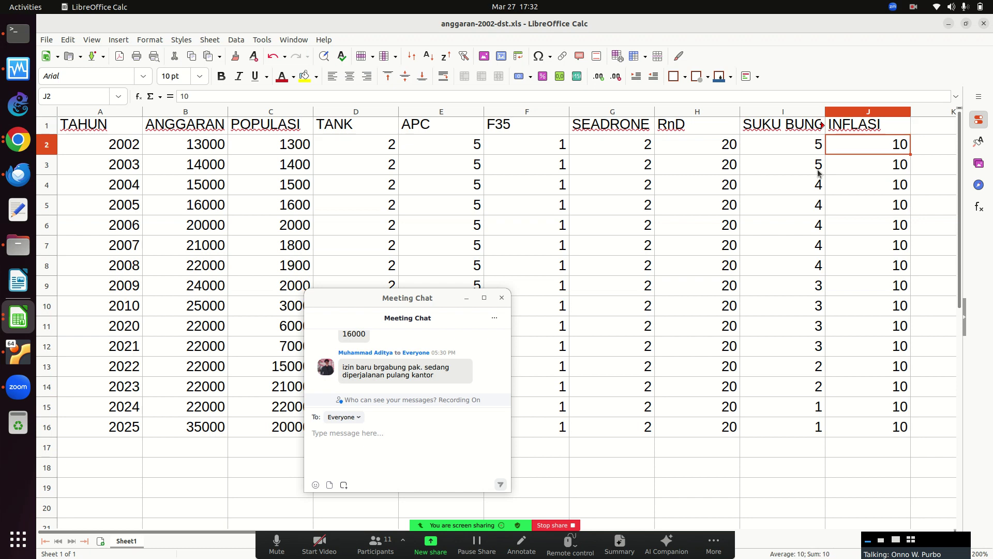
pyautogui.press('Down')
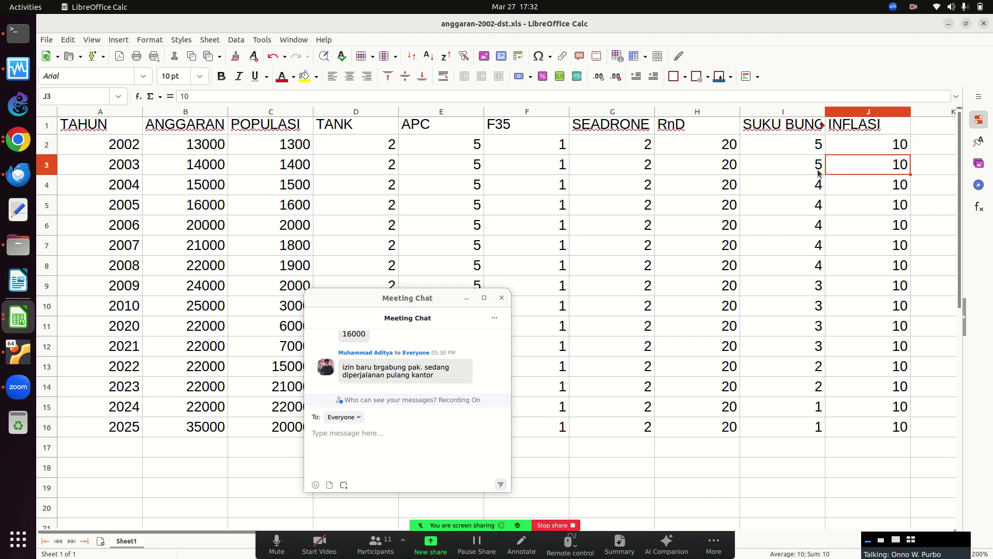
pyautogui.press('Down')
pyautogui.press('Down')
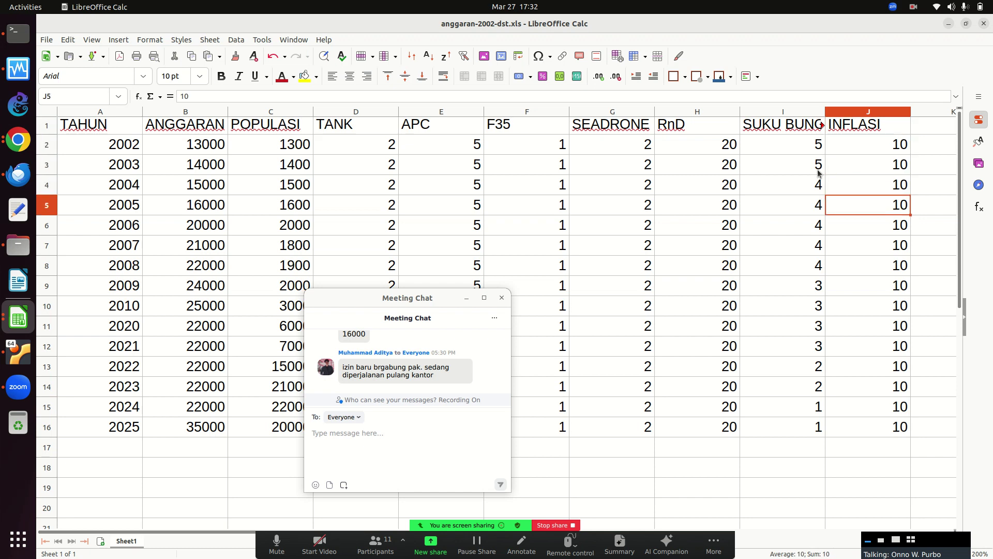
pyautogui.write('9 9 9 9 9')
pyautogui.press('Return')
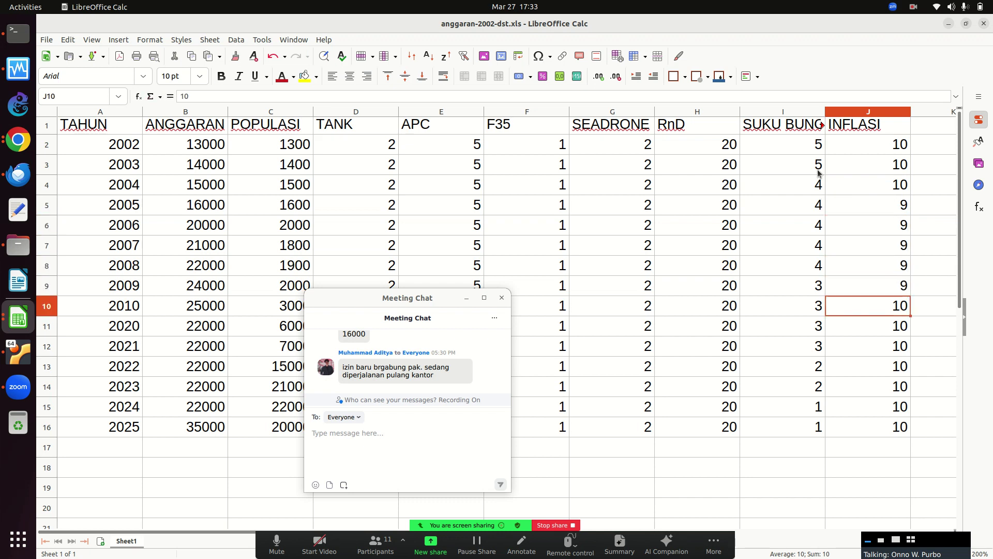
pyautogui.write('8')
pyautogui.press('Return')
pyautogui.write('8')
pyautogui.press('Return')
pyautogui.write('8')
pyautogui.press('Return')
pyautogui.write('8')
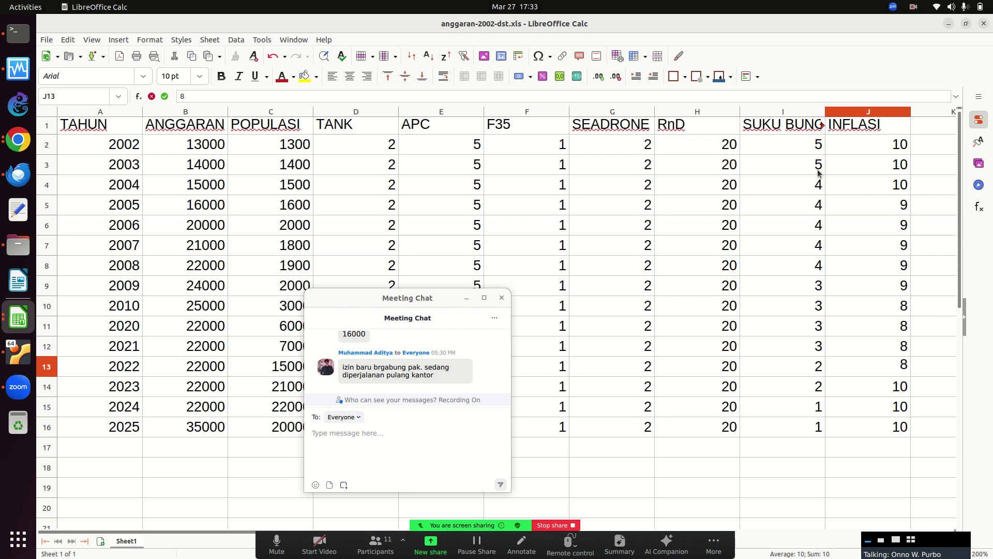
pyautogui.press('Return')
pyautogui.write('7')
pyautogui.press('Return')
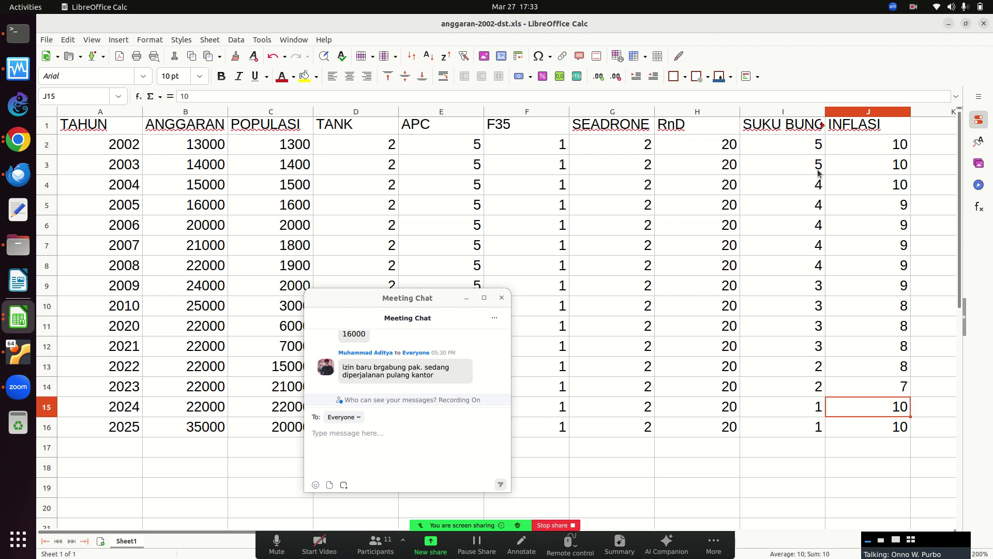
pyautogui.write('76')
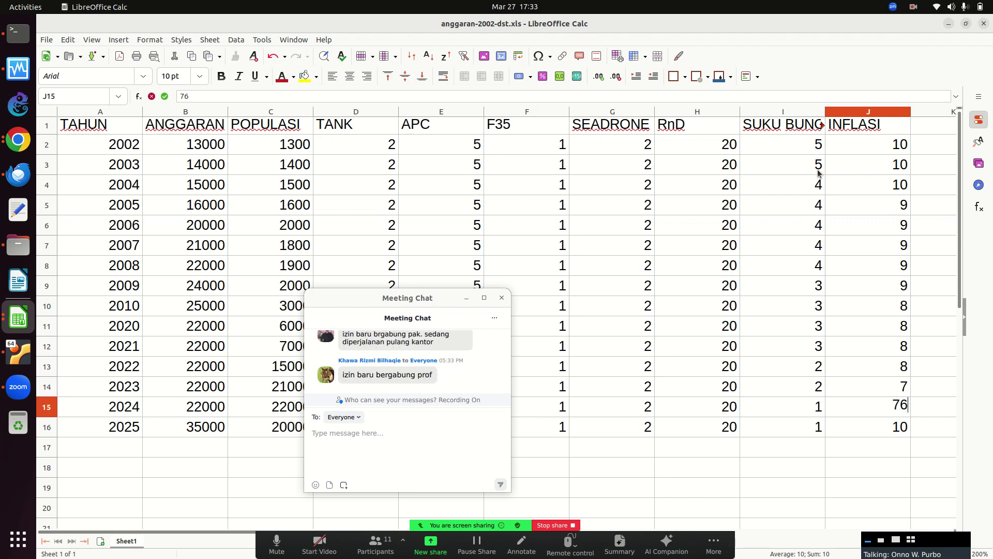
pyautogui.press('BackSpace')
pyautogui.press('Return')
pyautogui.write('6')
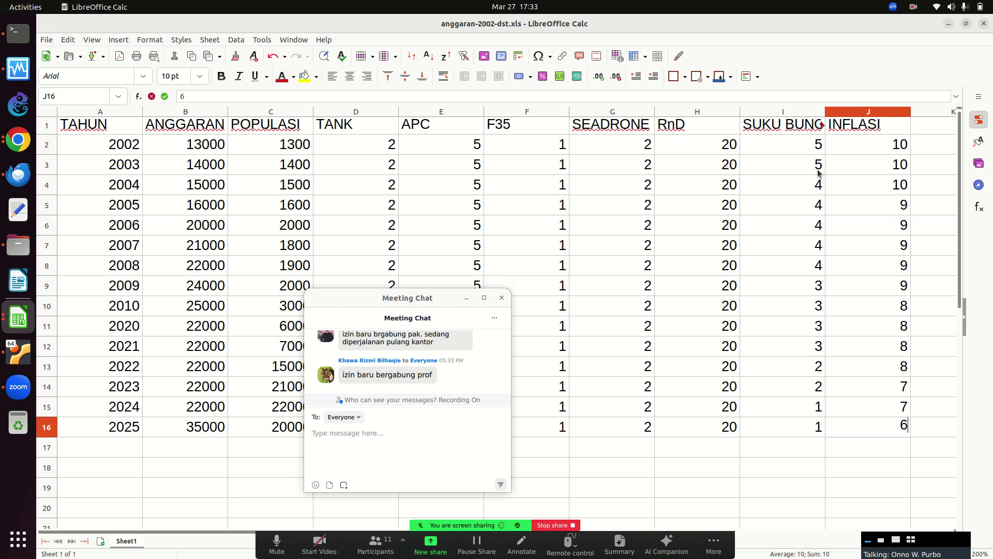
pyautogui.press('Return')
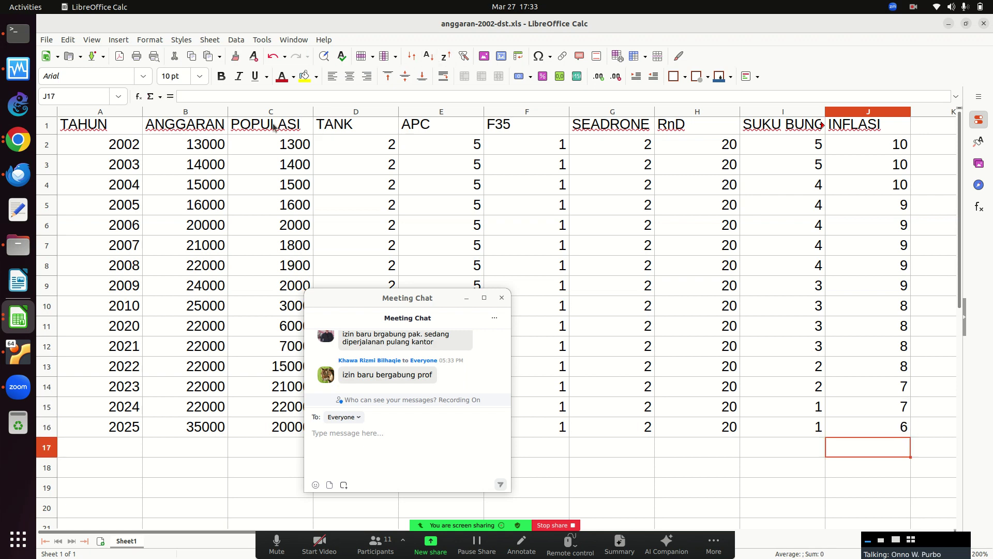
# Save anggaran-2002-dst.xls, keeping it in Excel 97–2003 format.
pyautogui.click(80, 57)
pyautogui.click(92, 61)
pyautogui.click(92, 58)
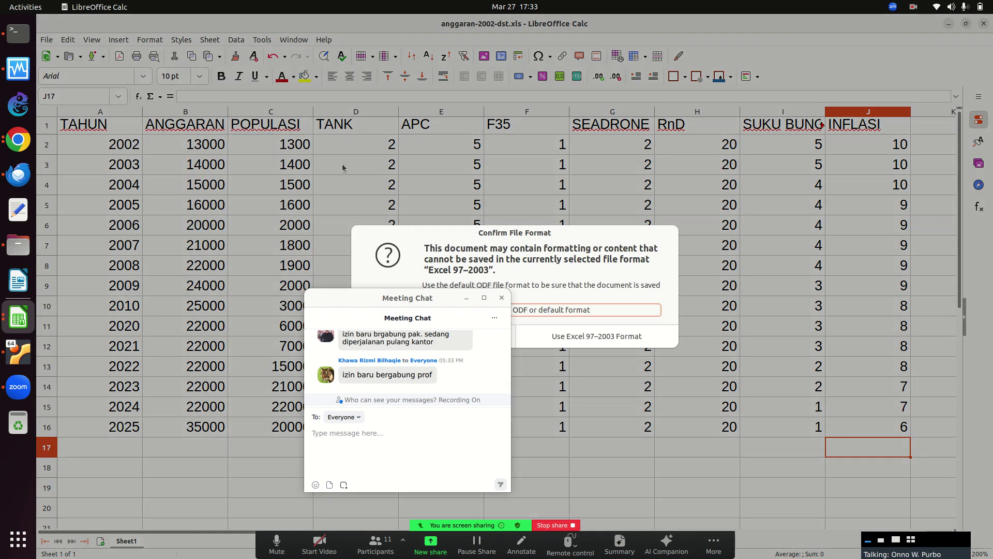
pyautogui.click(539, 337)
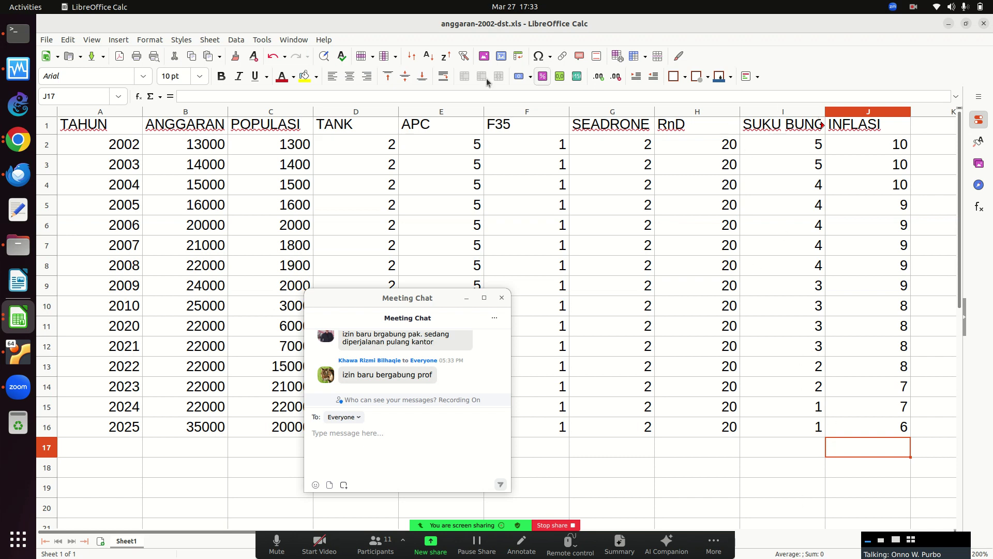
pyautogui.click(92, 56)
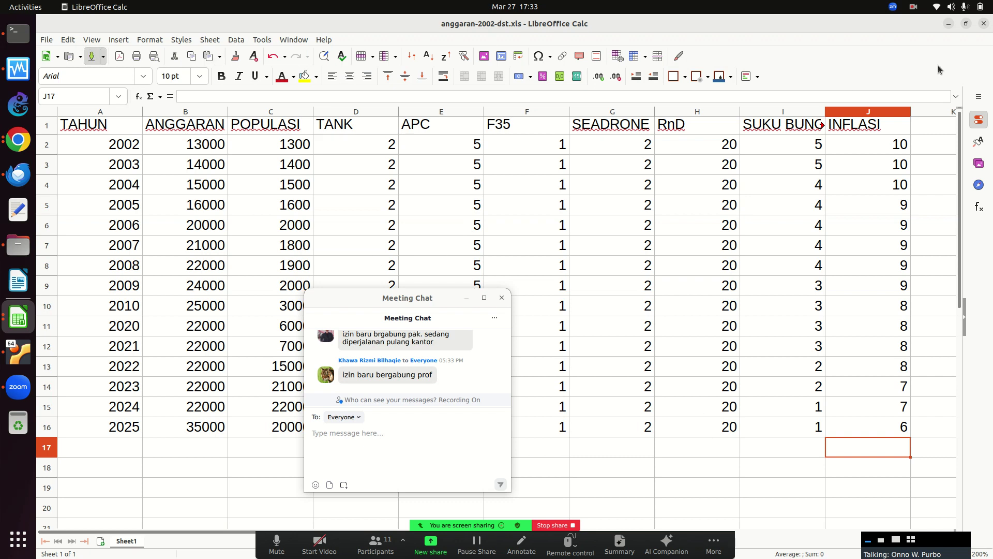
# Close the anggaran-2002-dst.xls and anggaran-2001.xls spreadsheets and bring the VM terminal forward.
pyautogui.click(985, 27)
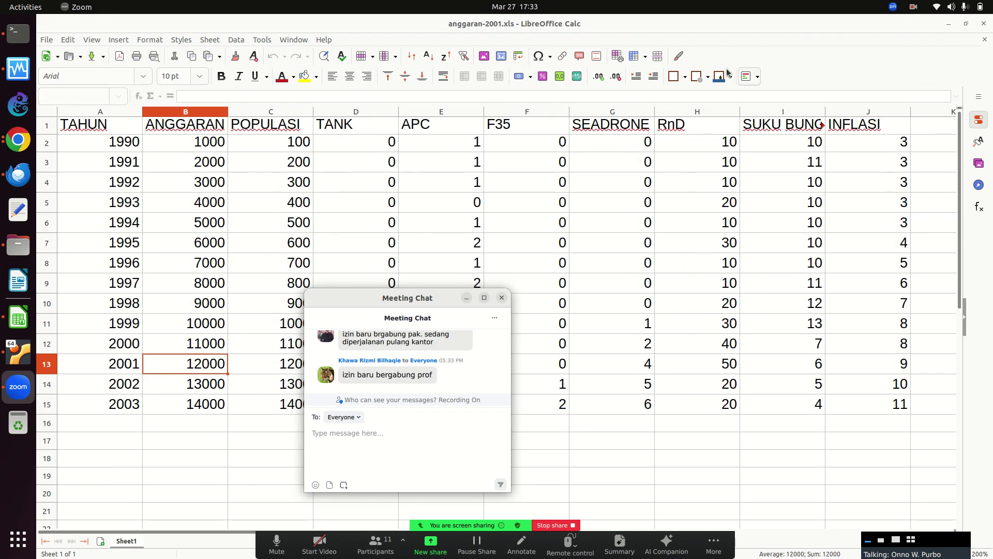
pyautogui.click(986, 27)
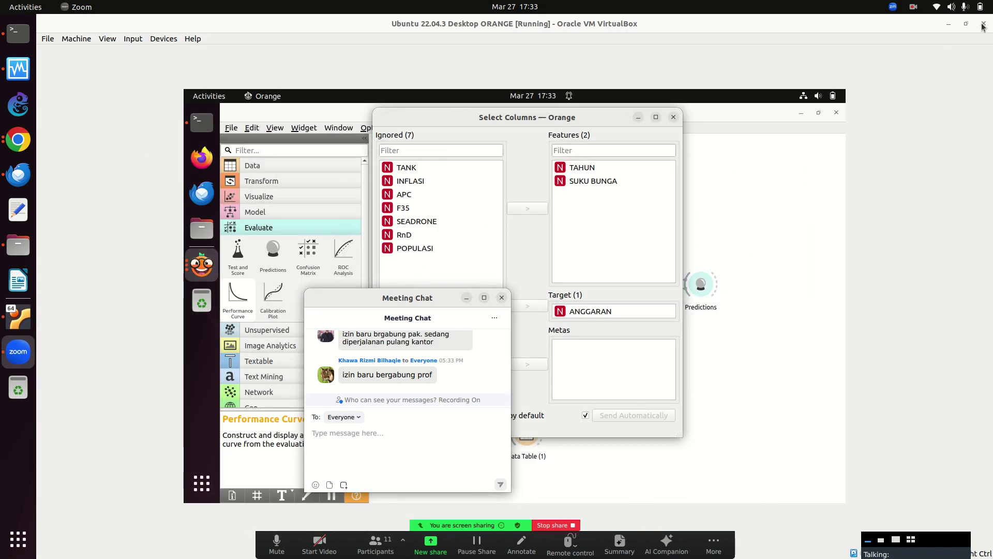
pyautogui.click(203, 124)
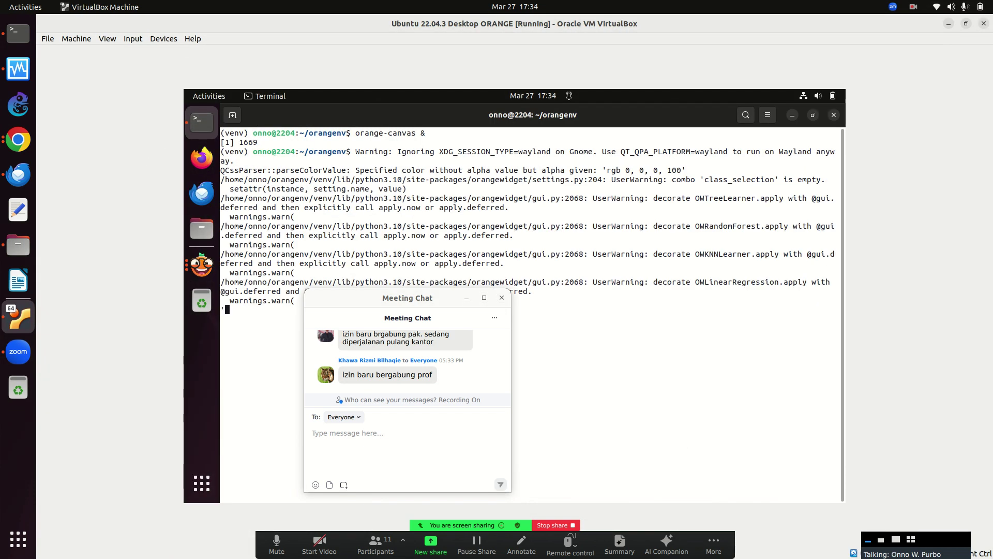
# In the VM terminal, move up one folder into ORANGE and list its files.
pyautogui.press('Return')
pyautogui.press('Return')
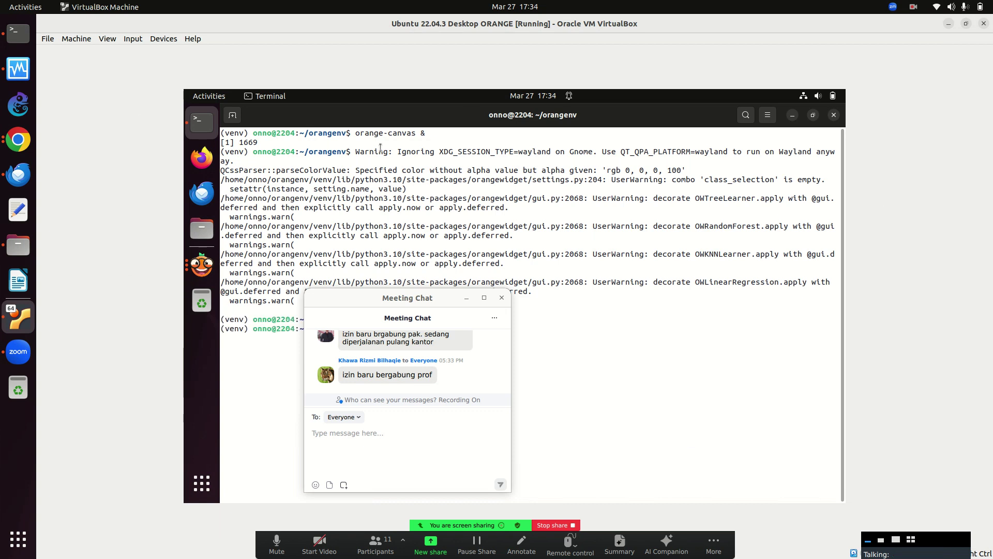
pyautogui.moveTo(415, 297); pyautogui.dragTo(924, 371)
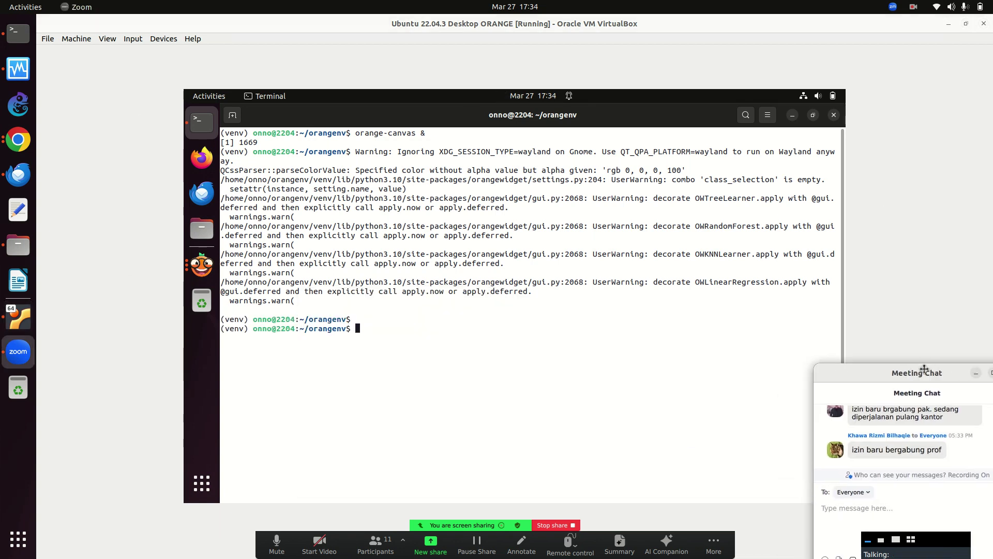
pyautogui.write('cd ..')
pyautogui.press('Return')
pyautogui.write('cd ORA')
pyautogui.press('Tab')
pyautogui.press('Return')
pyautogui.write('ls')
pyautogui.press('Return')
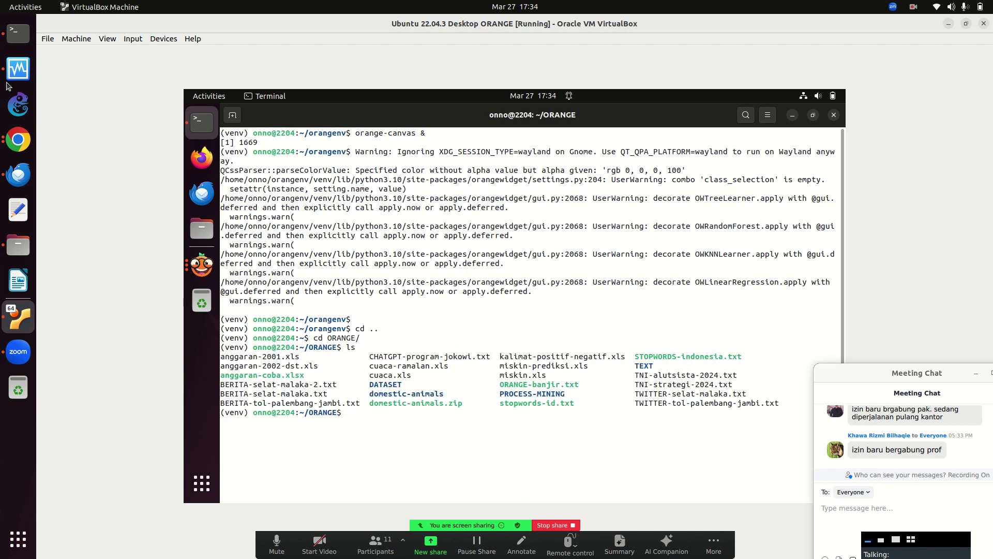
# Check the host machine's IP address with ifconfig | more.
pyautogui.click(18, 34)
pyautogui.write('ifconfig | more')
pyautogui.press('Return')
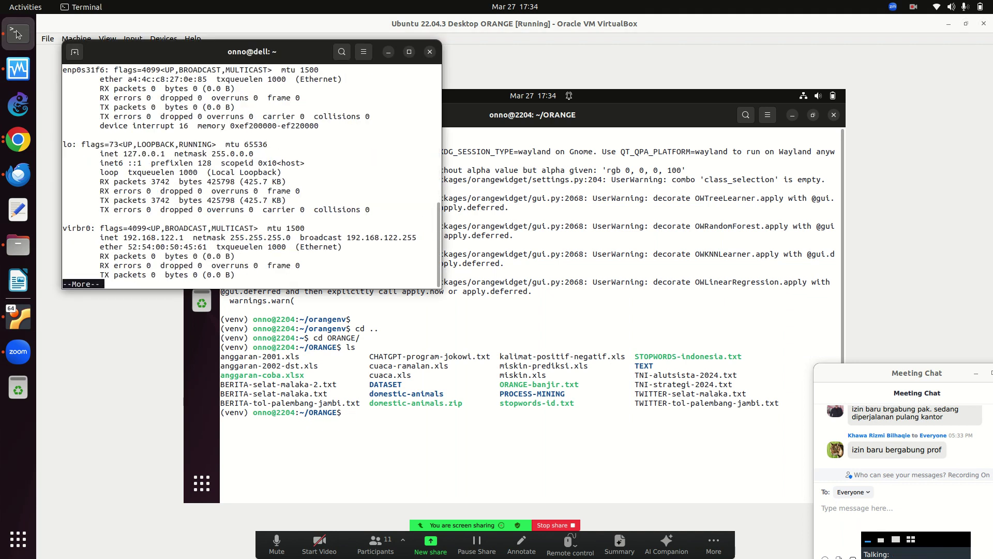
pyautogui.press('space')
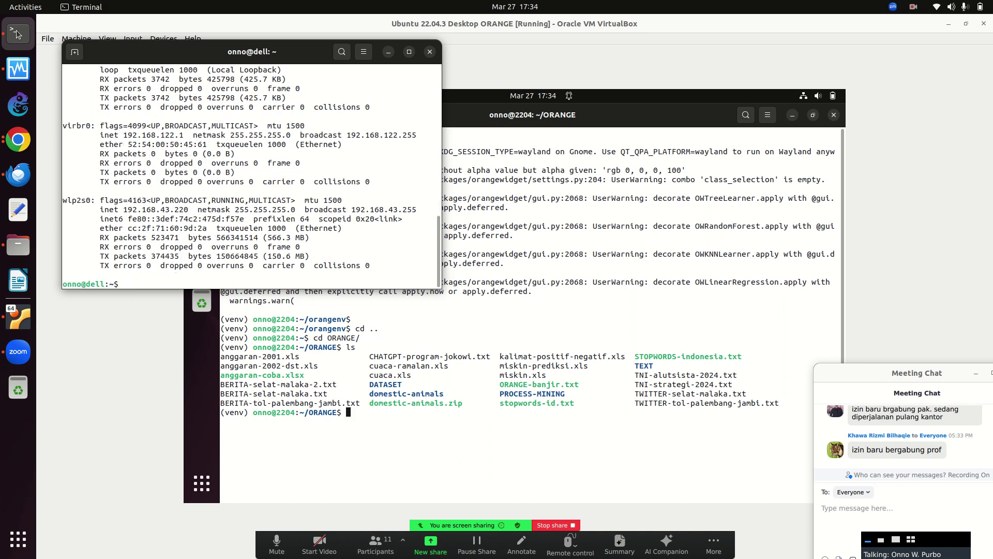
pyautogui.write('q')
# scp the angga* spreadsheets from 192.168.43.220:ORANGE into the VM, accepting the host key.
pyautogui.click(398, 339)
pyautogui.write('scp ')
pyautogui.write('onno')
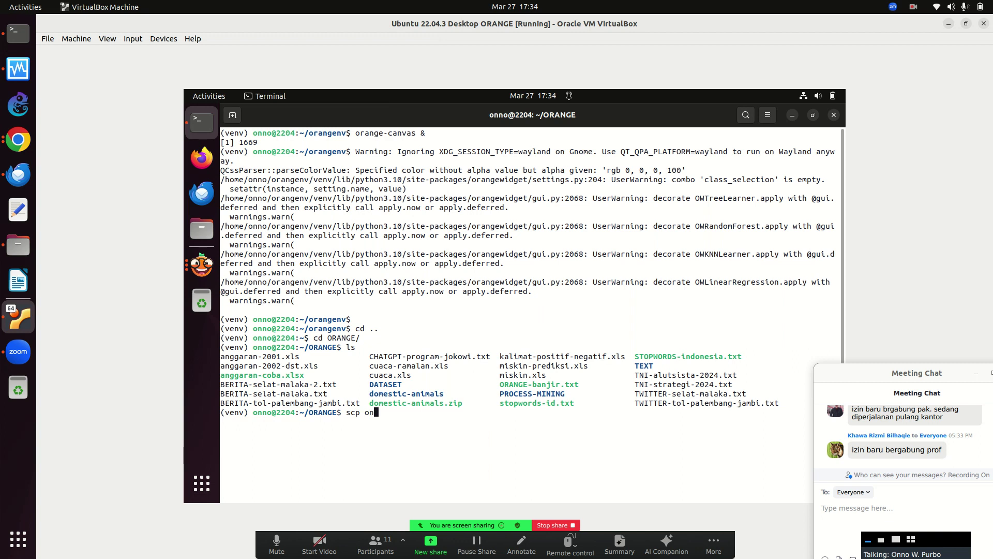
pyautogui.write('@1921')
pyautogui.write('168.43.220:ORANGE')
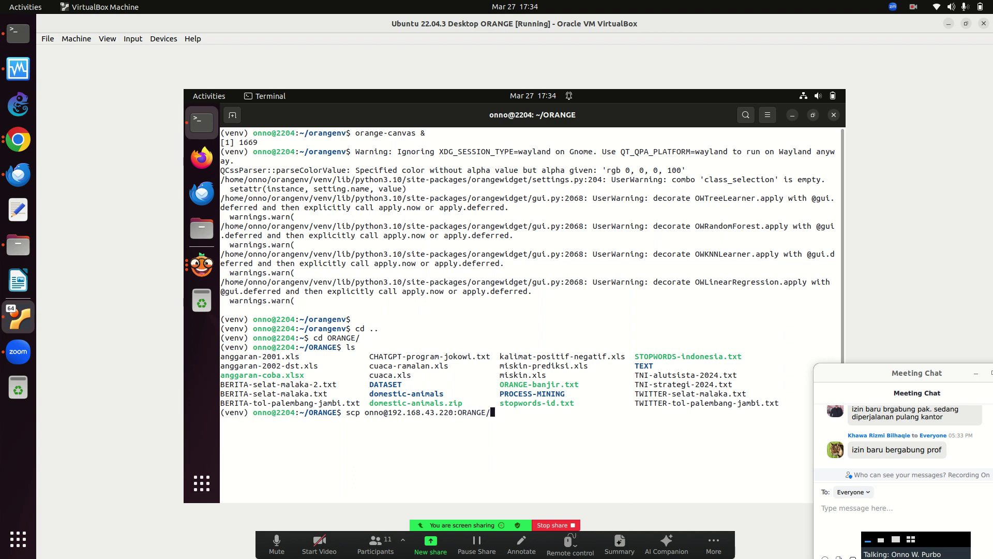
pyautogui.write('/angga* .')
pyautogui.press('Return')
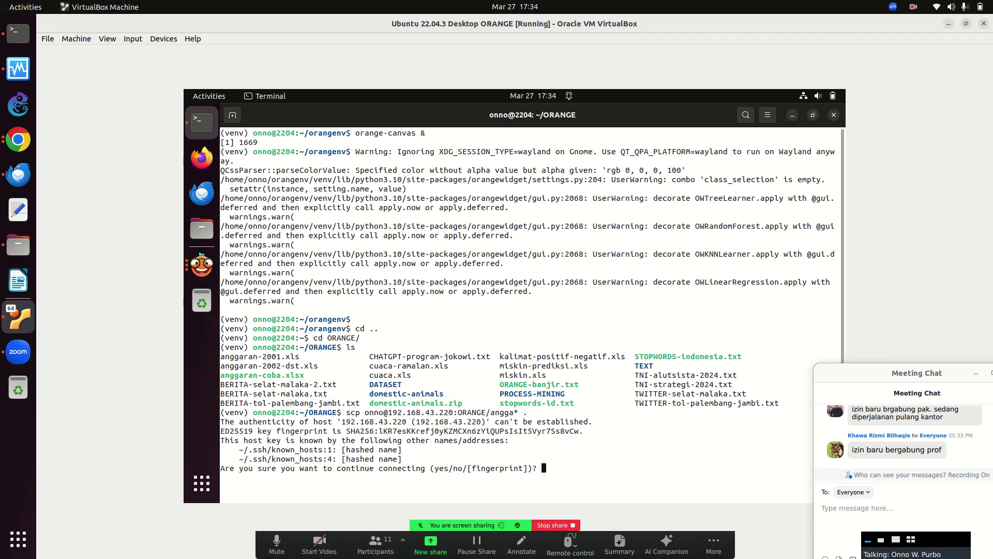
pyautogui.write('yes')
pyautogui.press('Return')
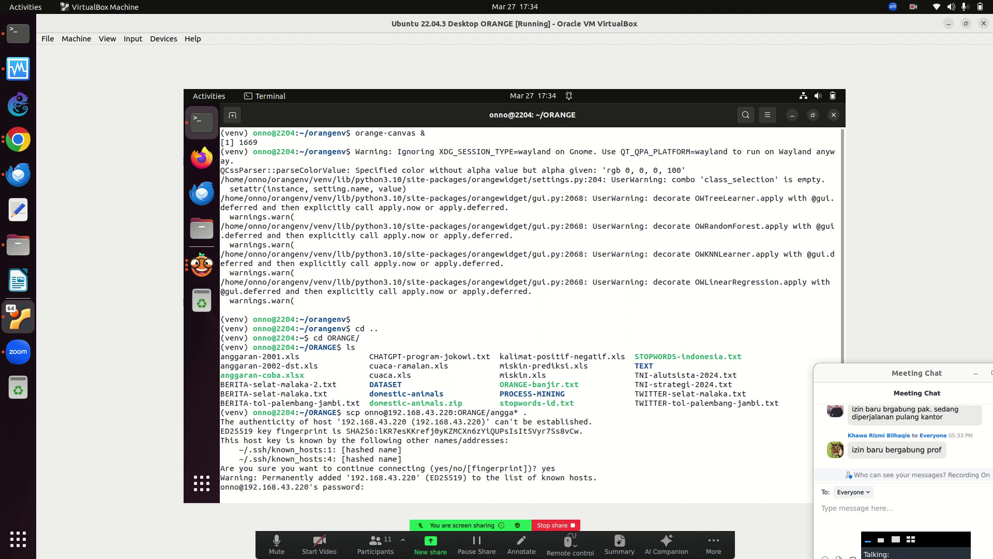
pyautogui.press('Return')
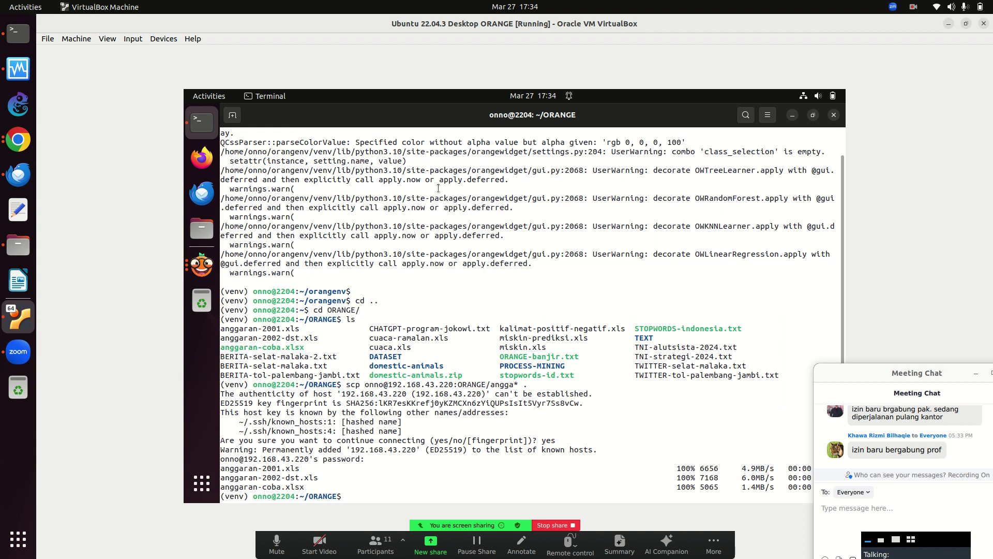
pyautogui.click(202, 266)
# Reload anggaran-2002-dst.xls in the File (1) widget.
pyautogui.click(425, 344)
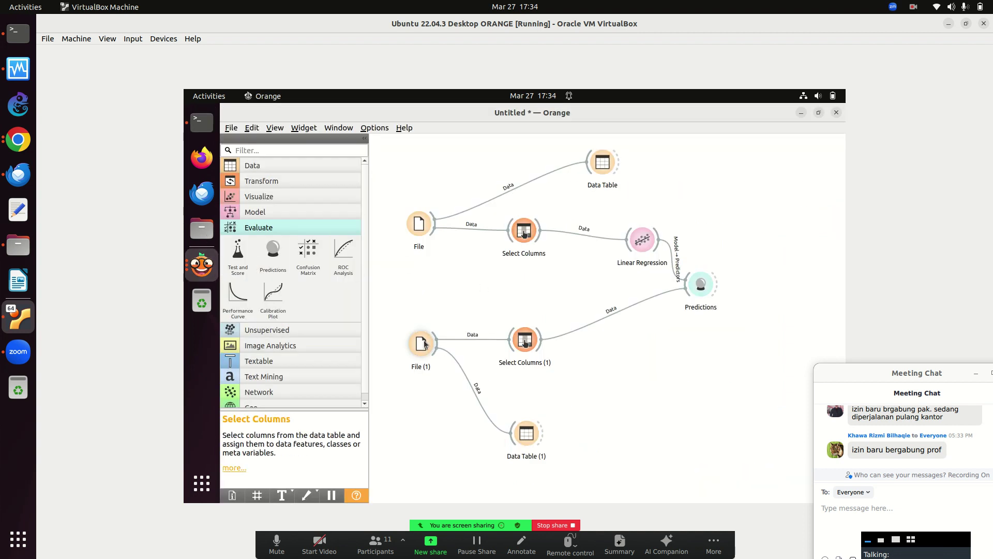
pyautogui.doubleClick(424, 343)
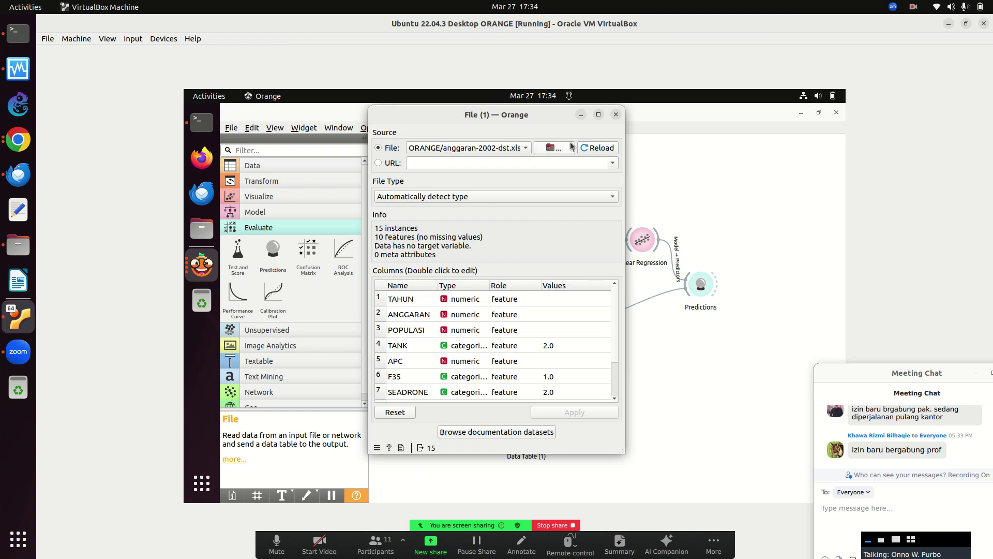
pyautogui.click(594, 149)
pyautogui.click(616, 114)
# Inspect the 15 rows in Data Table (1), scrolling across all columns.
pyautogui.doubleClick(527, 431)
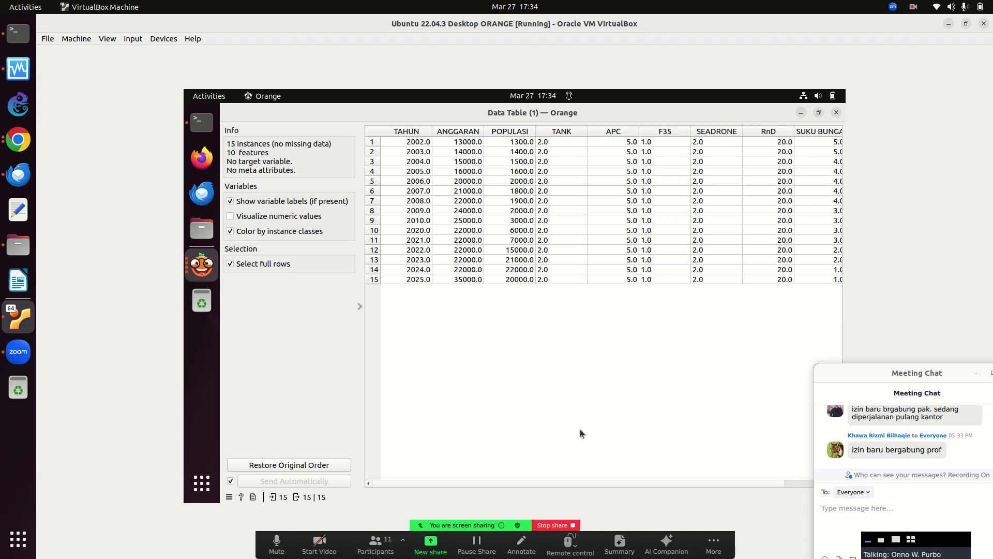
pyautogui.moveTo(510, 484); pyautogui.dragTo(751, 490)
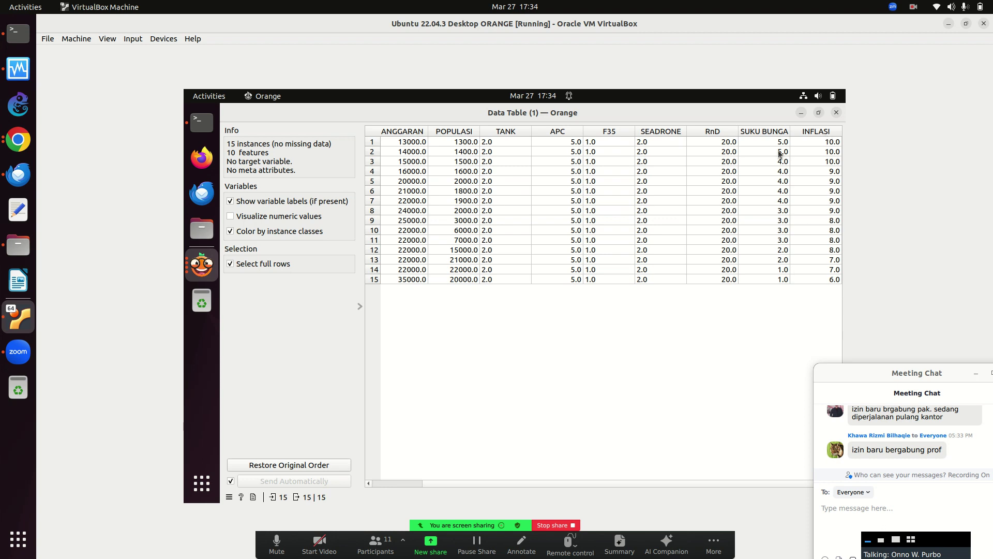
pyautogui.click(837, 113)
pyautogui.click(528, 342)
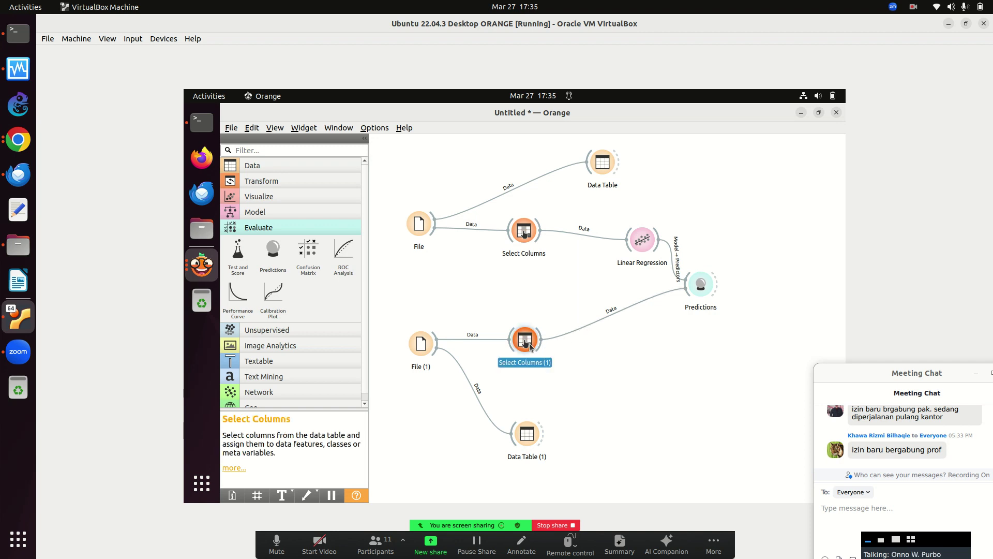
pyautogui.doubleClick(528, 342)
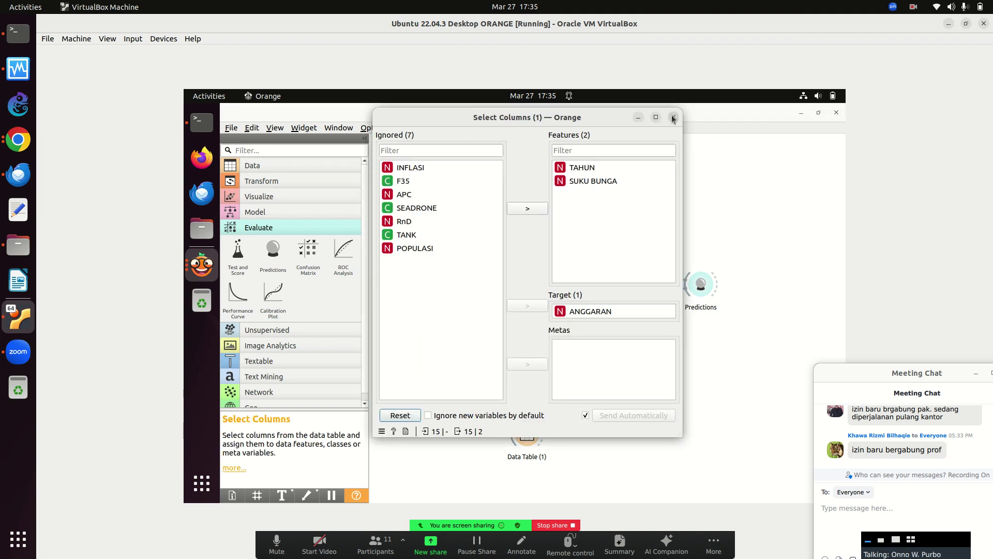
pyautogui.click(674, 118)
pyautogui.doubleClick(523, 228)
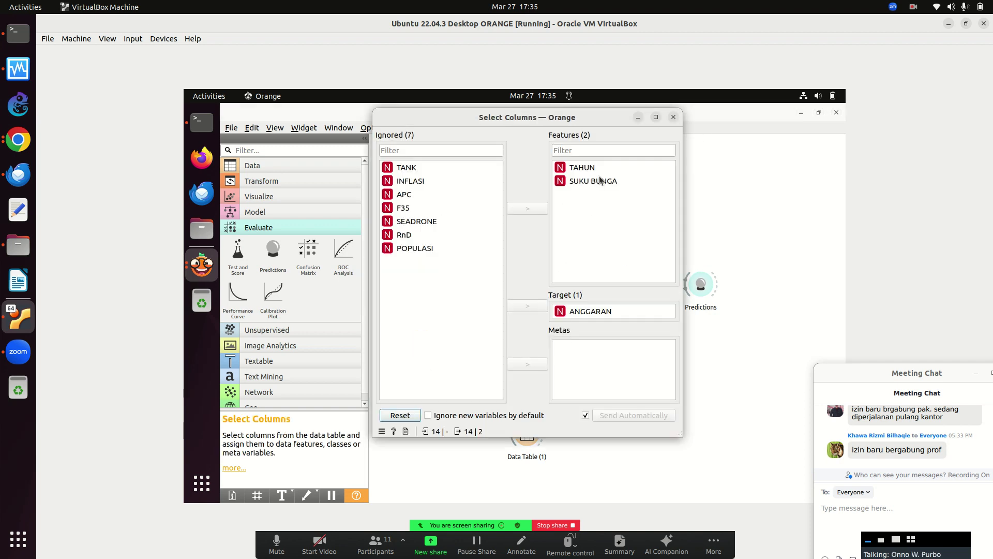
pyautogui.click(673, 117)
pyautogui.doubleClick(693, 291)
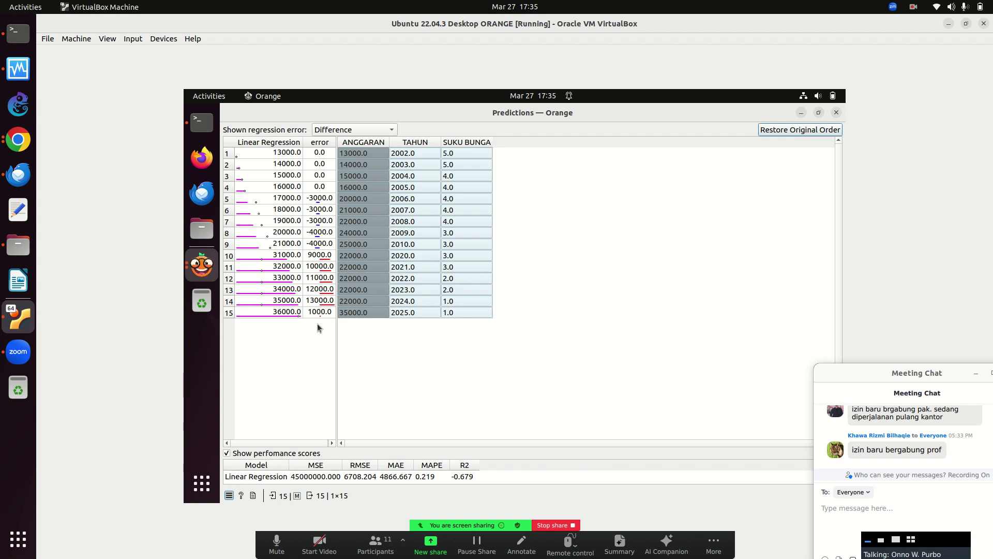
pyautogui.click(836, 113)
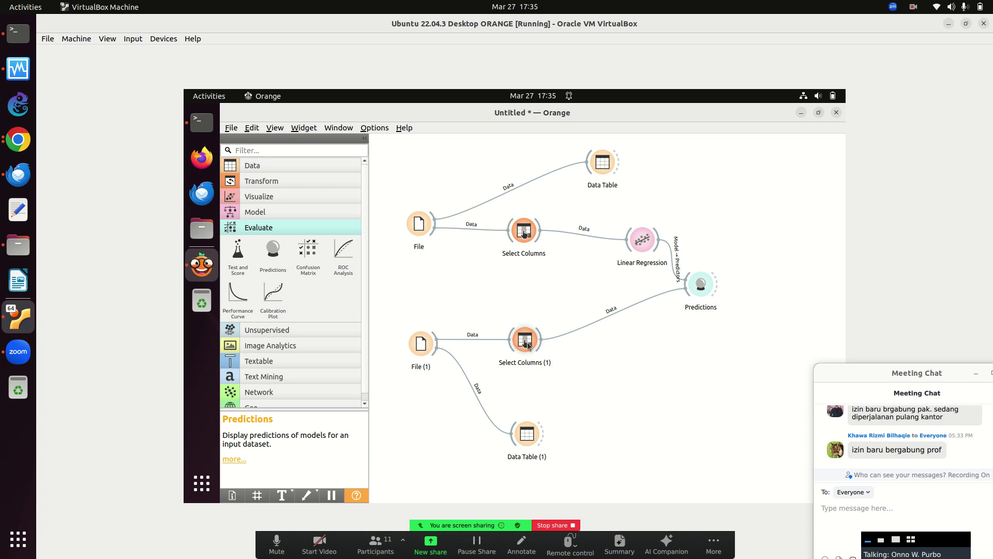
pyautogui.doubleClick(528, 343)
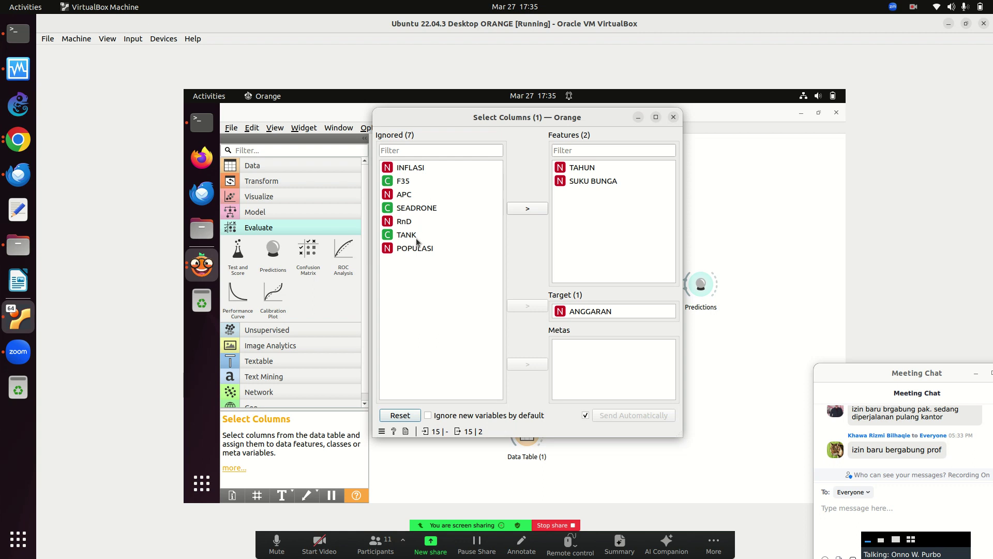
pyautogui.click(411, 168)
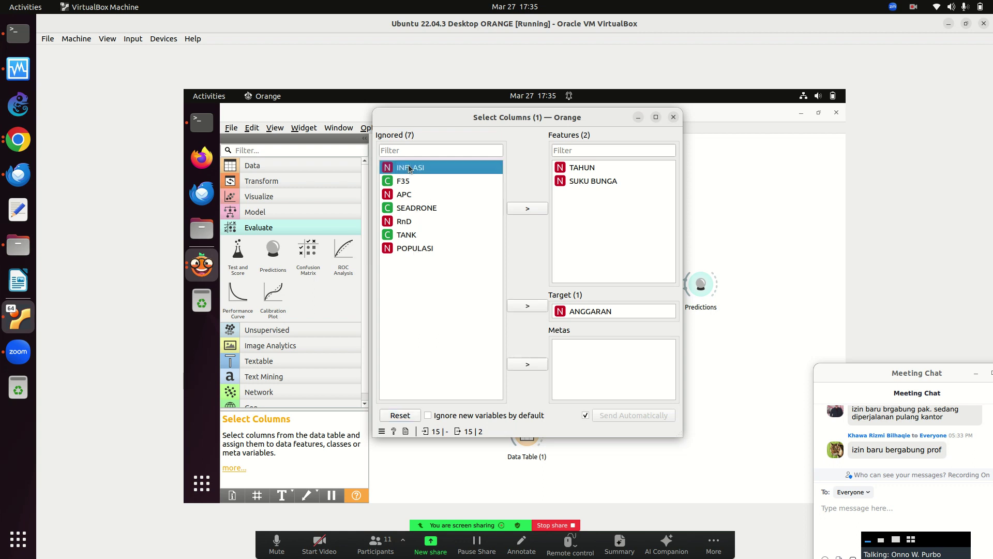
pyautogui.click(527, 208)
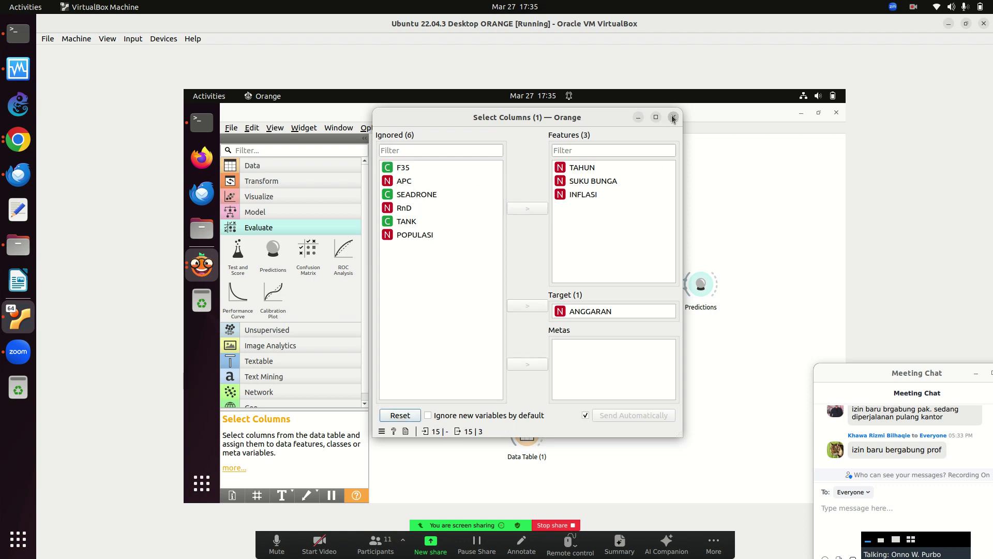
pyautogui.click(673, 117)
pyautogui.doubleClick(524, 232)
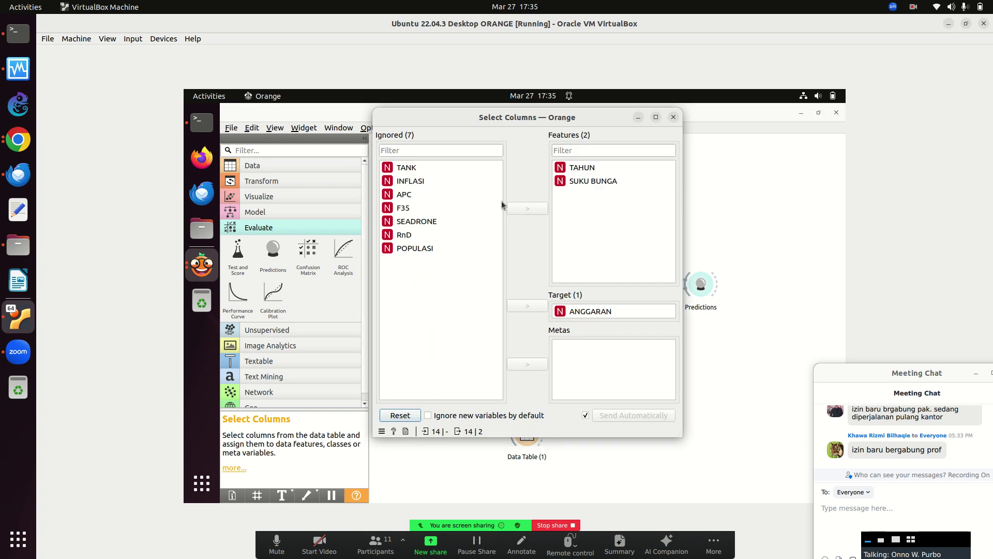
pyautogui.click(421, 181)
pyautogui.click(526, 208)
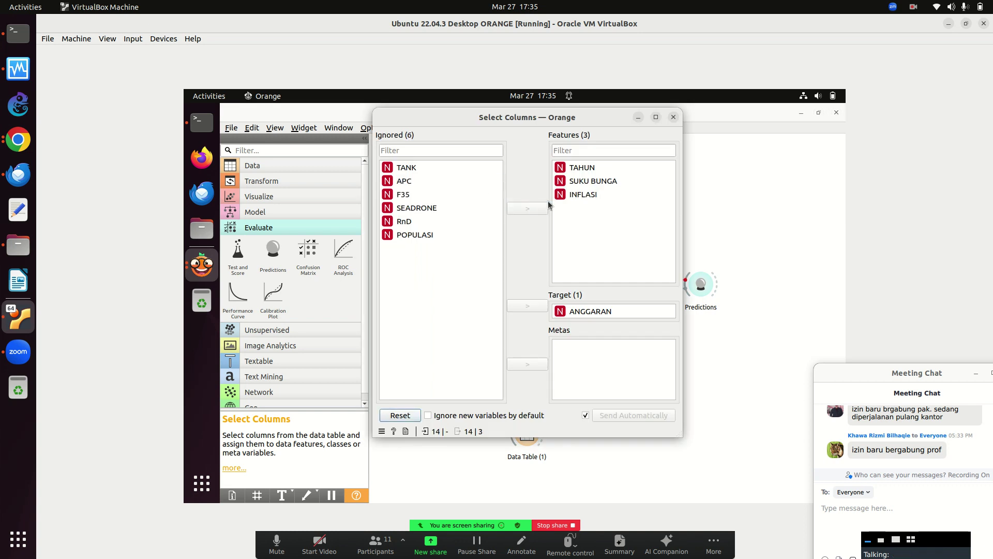
pyautogui.click(673, 118)
pyautogui.doubleClick(421, 228)
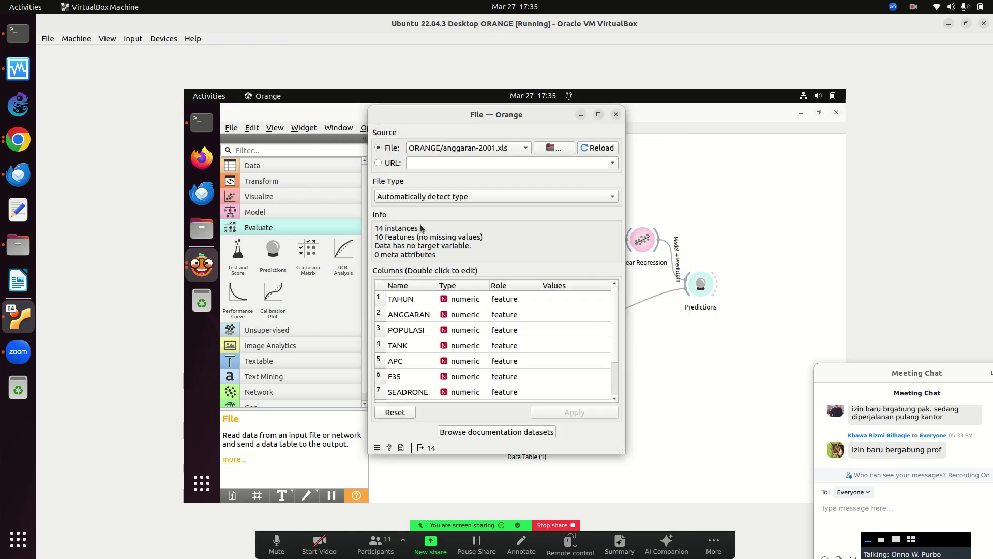
pyautogui.click(615, 115)
pyautogui.doubleClick(417, 350)
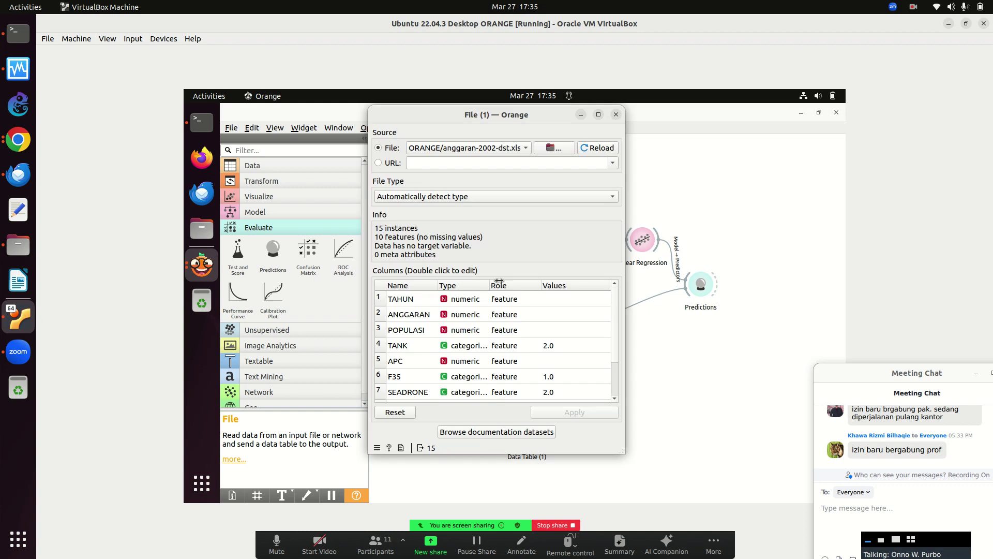
pyautogui.click(616, 115)
pyautogui.doubleClick(517, 235)
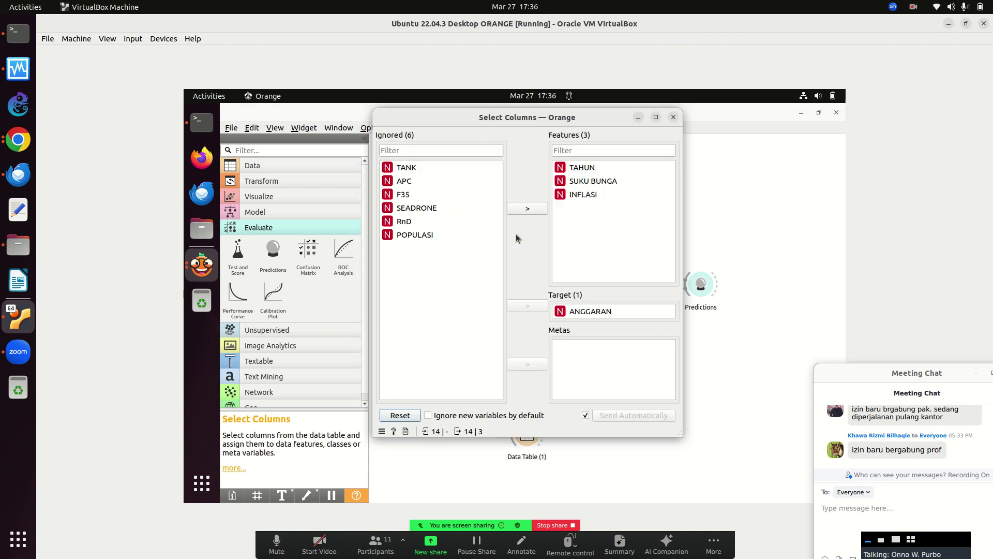
pyautogui.click(672, 118)
pyautogui.doubleClick(524, 350)
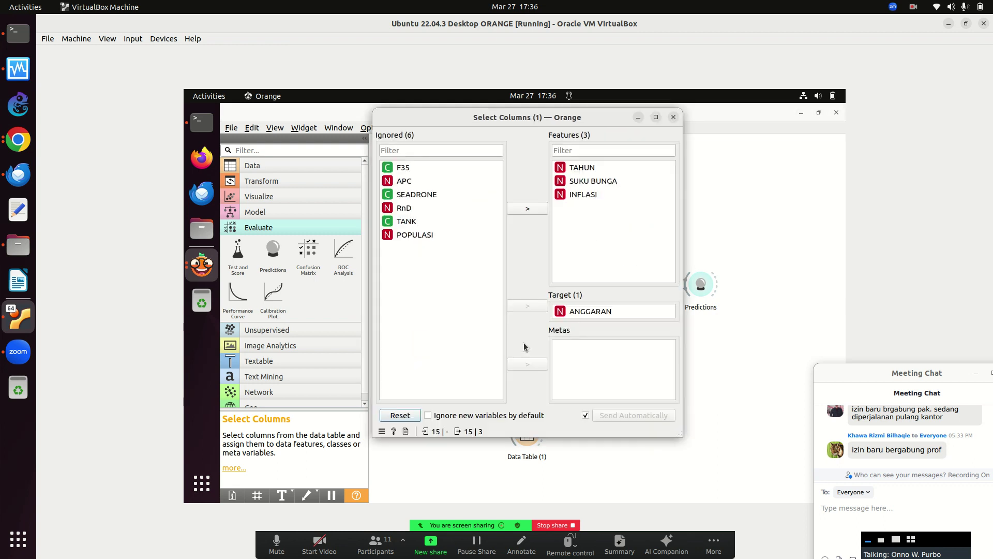
pyautogui.click(673, 117)
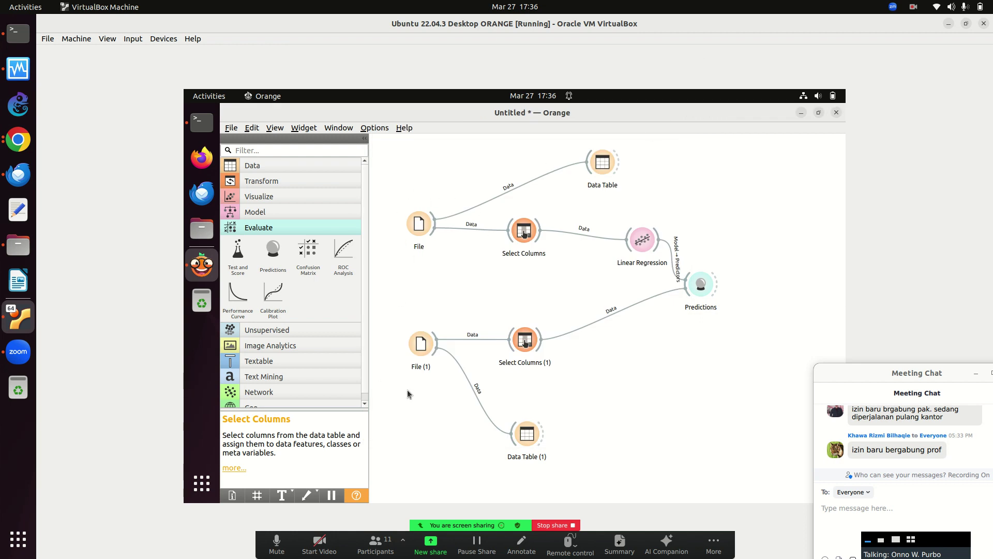
pyautogui.doubleClick(692, 285)
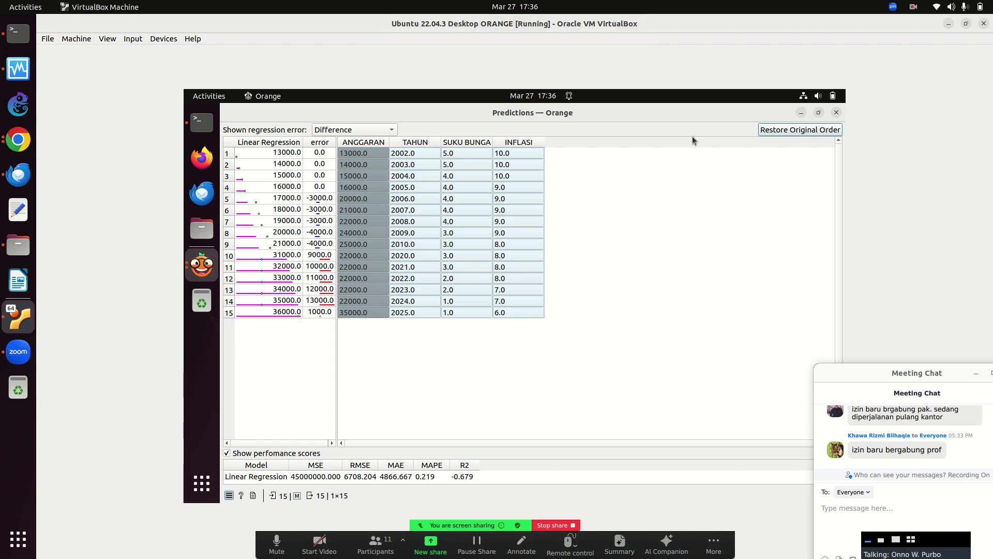
pyautogui.click(837, 112)
# Move all ignored variables into the features in Select Columns.
pyautogui.doubleClick(522, 232)
pyautogui.click(402, 167)
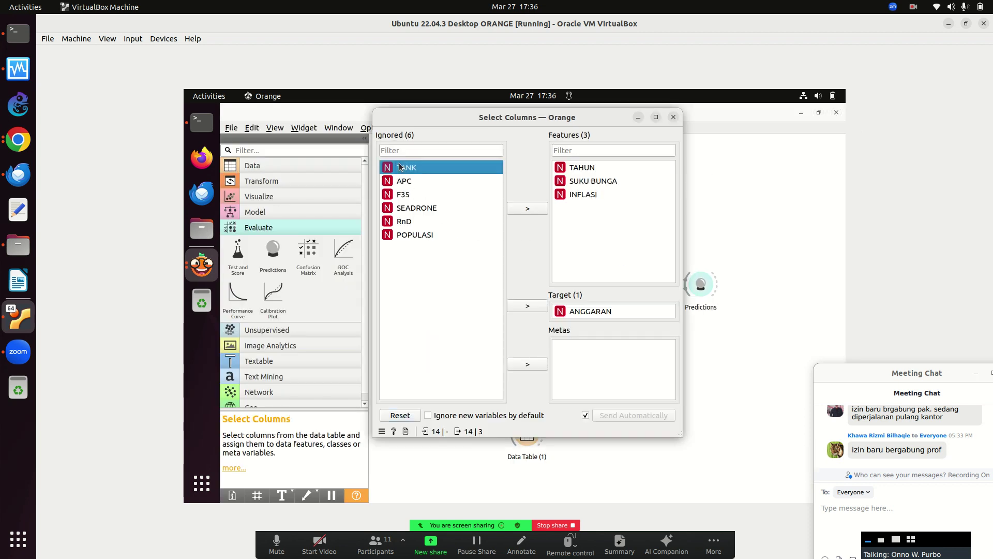
pyautogui.hotkey('ctrl', 'a')
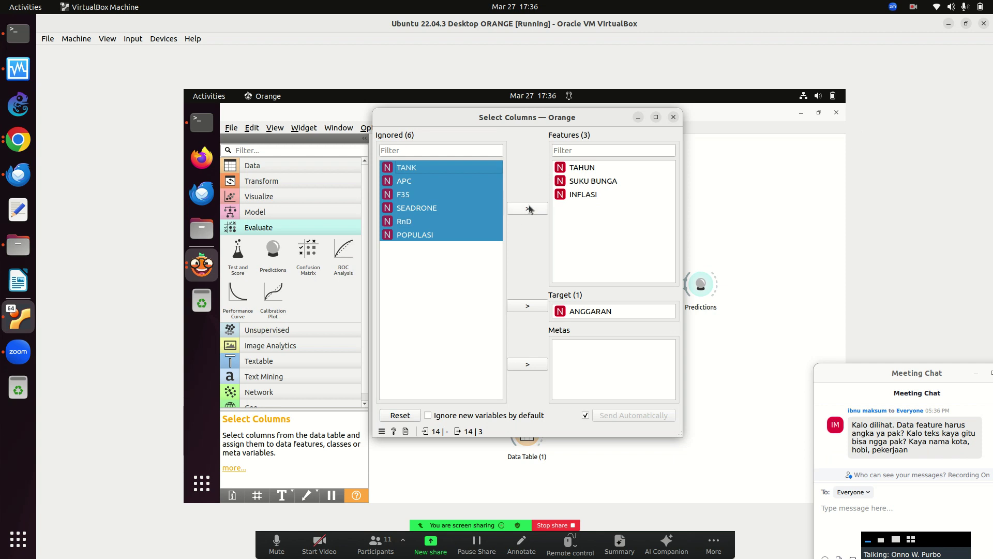
pyautogui.click(527, 208)
pyautogui.click(673, 118)
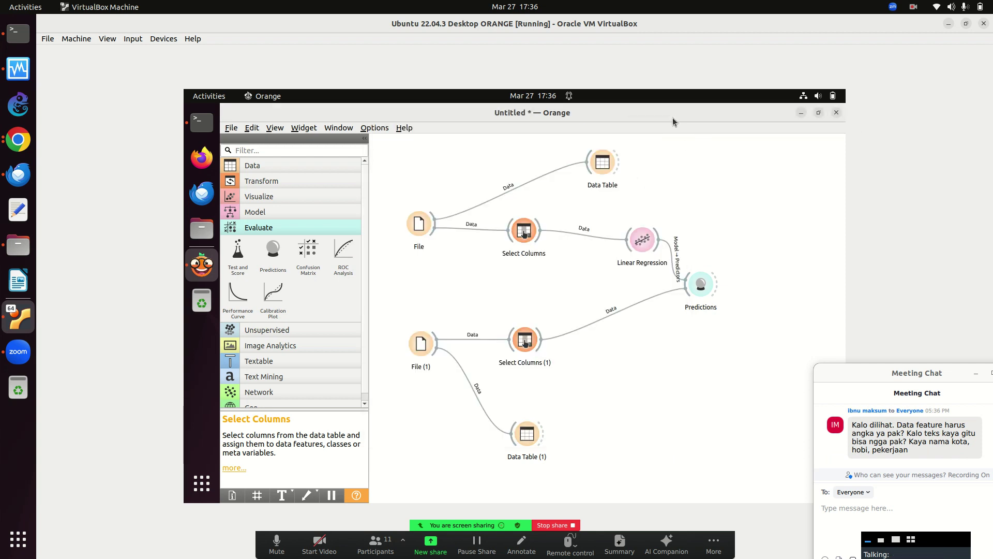
# Move all six ignored variables into features in Select Columns (1), then view Predictions.
pyautogui.doubleClick(524, 345)
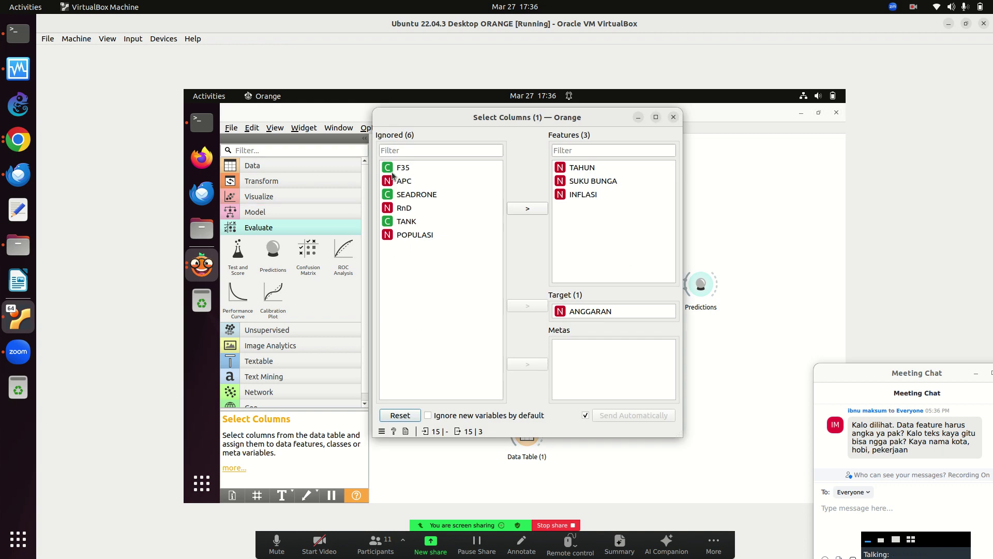
pyautogui.click(392, 170)
pyautogui.hotkey('ctrl', 'a')
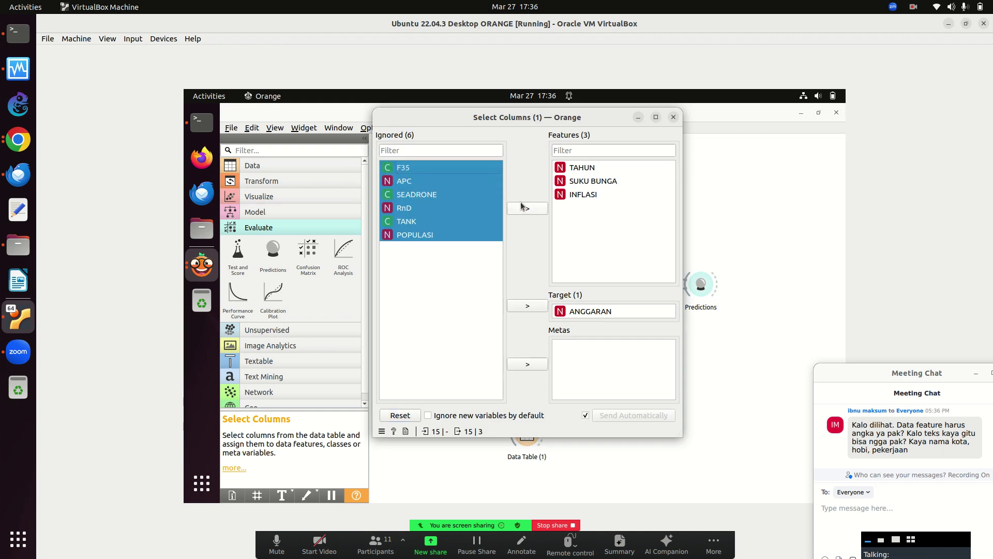
pyautogui.click(523, 207)
pyautogui.click(673, 117)
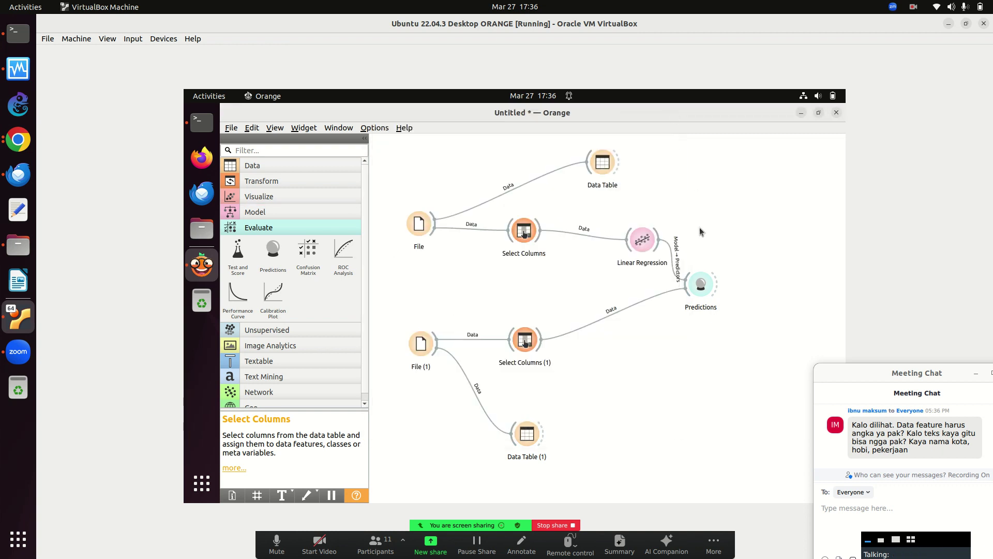
pyautogui.doubleClick(702, 283)
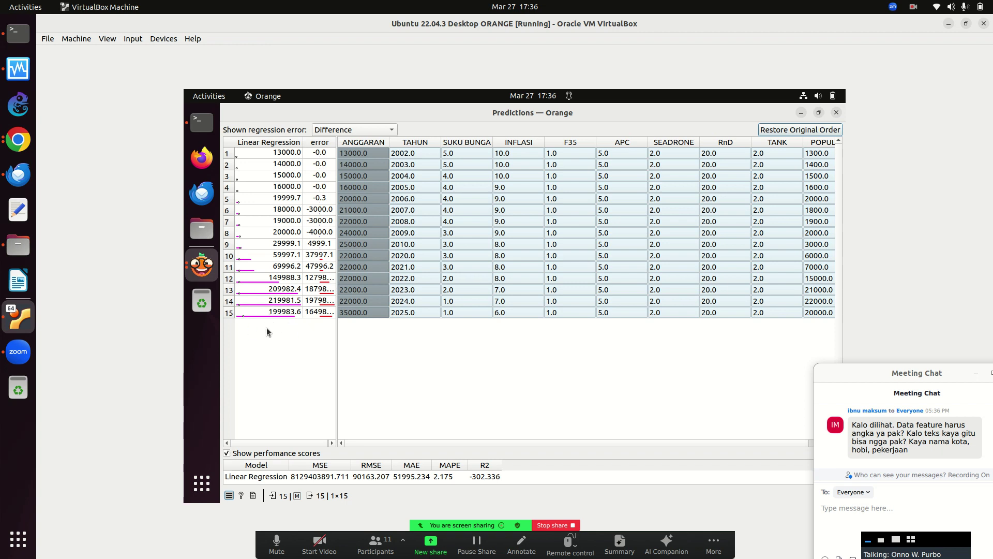
# Review the Linear Regression predictions for the 15 rows, clear the row selection, and close it.
pyautogui.moveTo(815, 278); pyautogui.dragTo(799, 301)
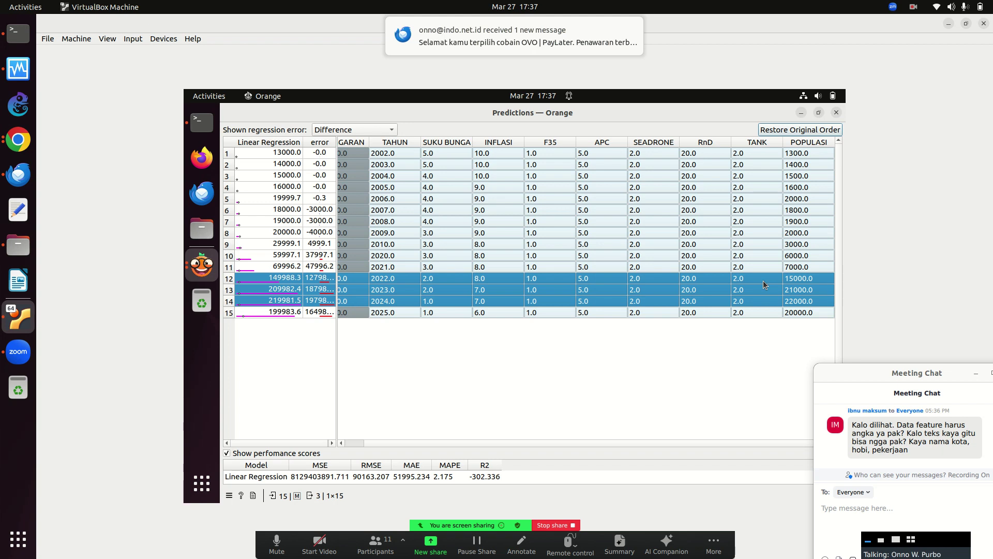
pyautogui.click(763, 373)
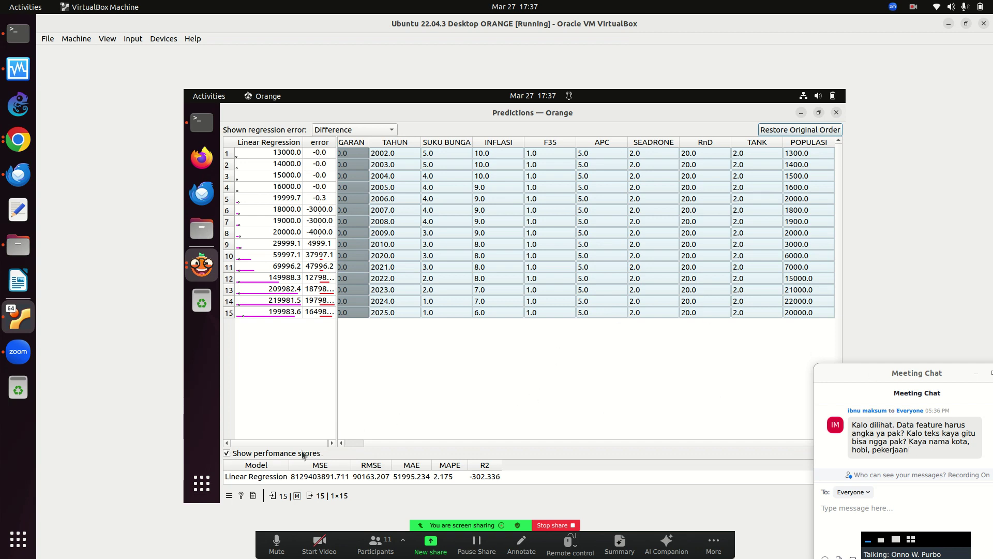
pyautogui.moveTo(362, 443); pyautogui.dragTo(293, 436)
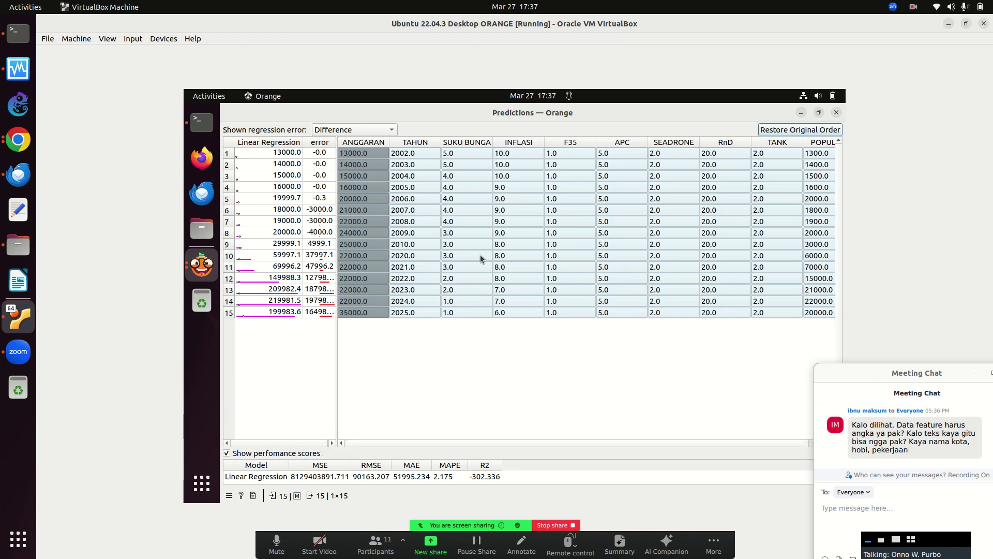
pyautogui.click(837, 114)
# In Select Columns, move all nine features and the ANGGARAN target to Ignored.
pyautogui.doubleClick(527, 234)
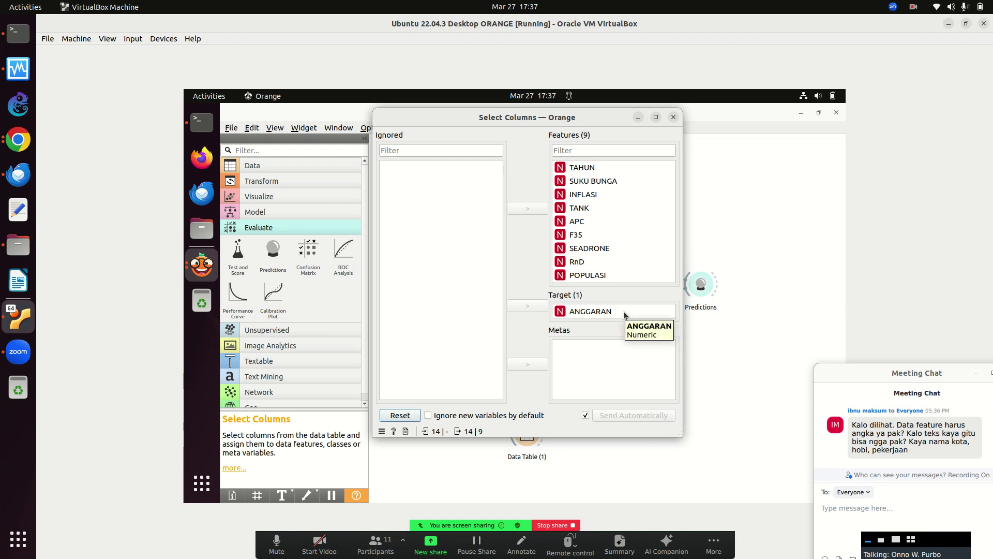
pyautogui.click(588, 167)
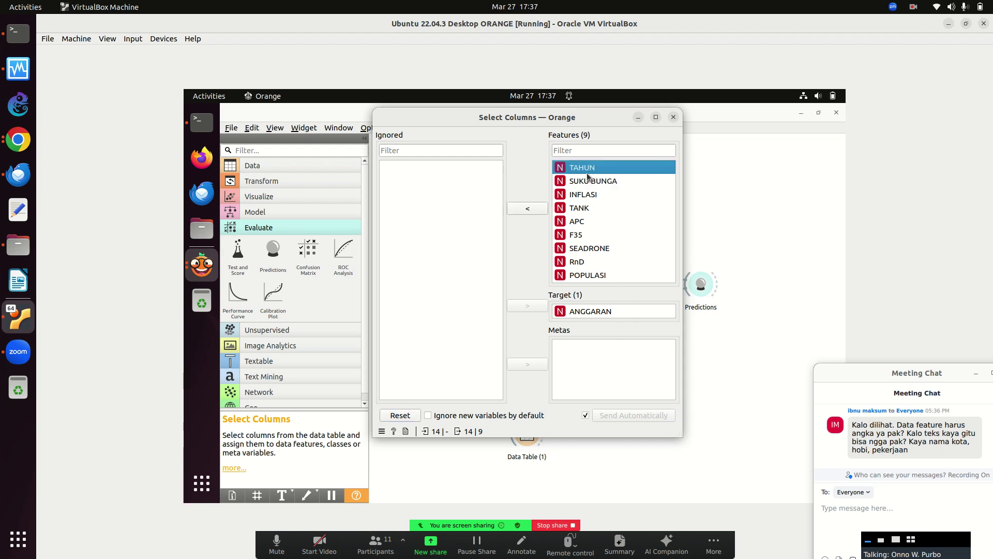
pyautogui.hotkey('ctrl', 'a')
pyautogui.click(527, 208)
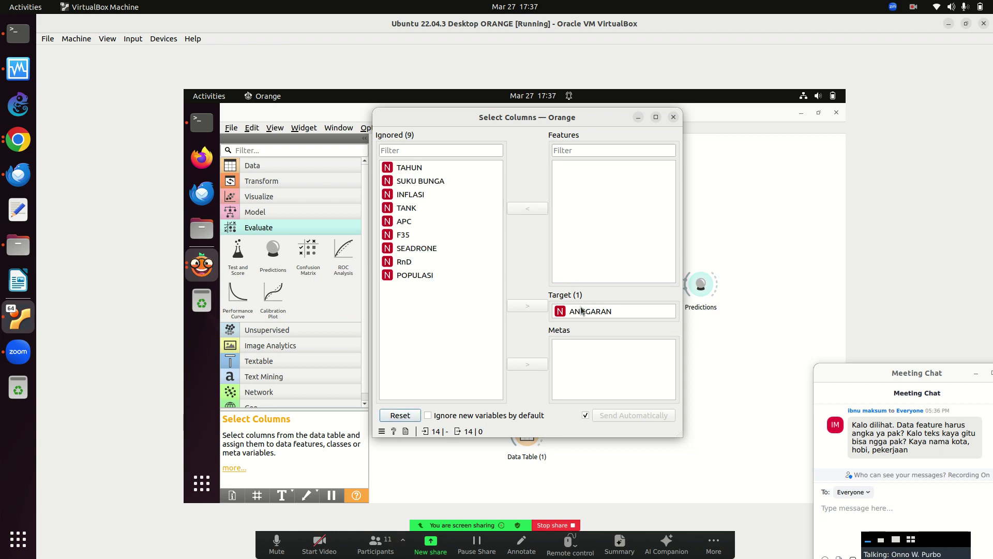
pyautogui.click(564, 311)
pyautogui.click(528, 305)
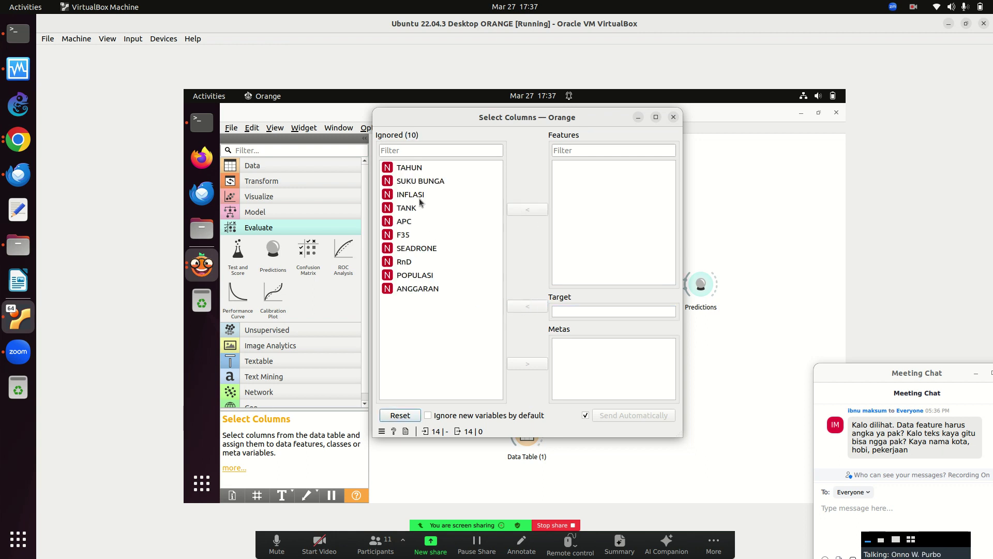
# Make TAHUN and ANGGARAN the features and TANK the target variable.
pyautogui.click(412, 167)
pyautogui.click(529, 211)
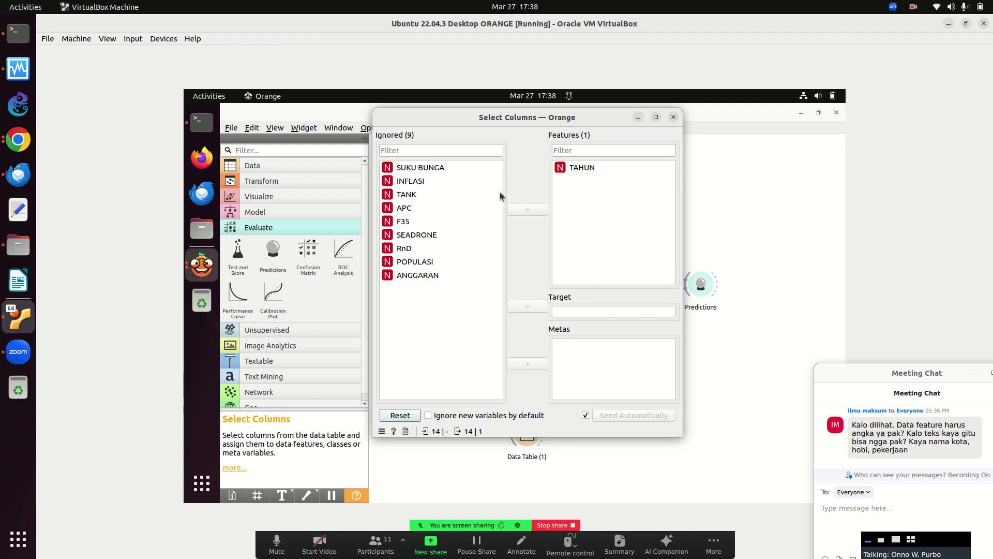
pyautogui.click(417, 275)
pyautogui.click(528, 210)
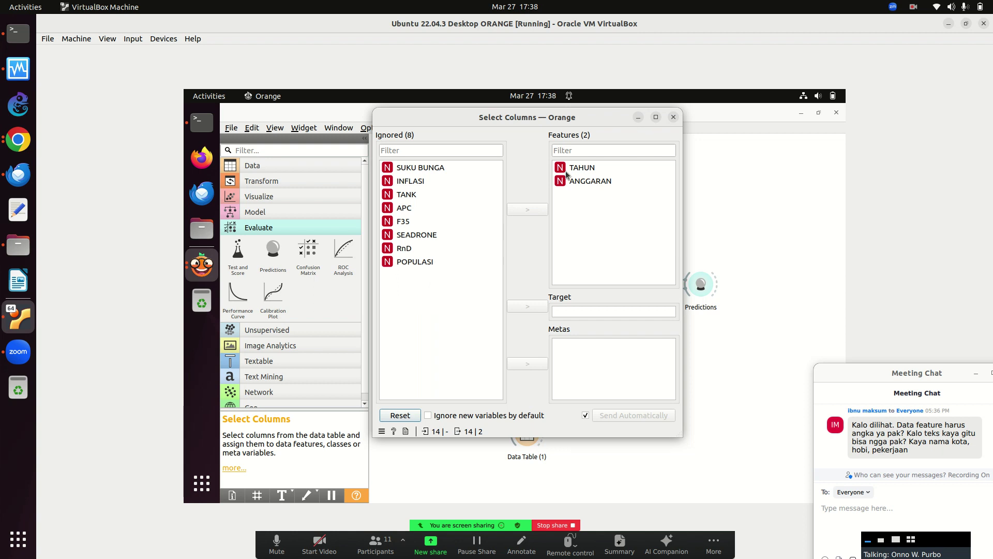
pyautogui.click(407, 195)
pyautogui.click(528, 210)
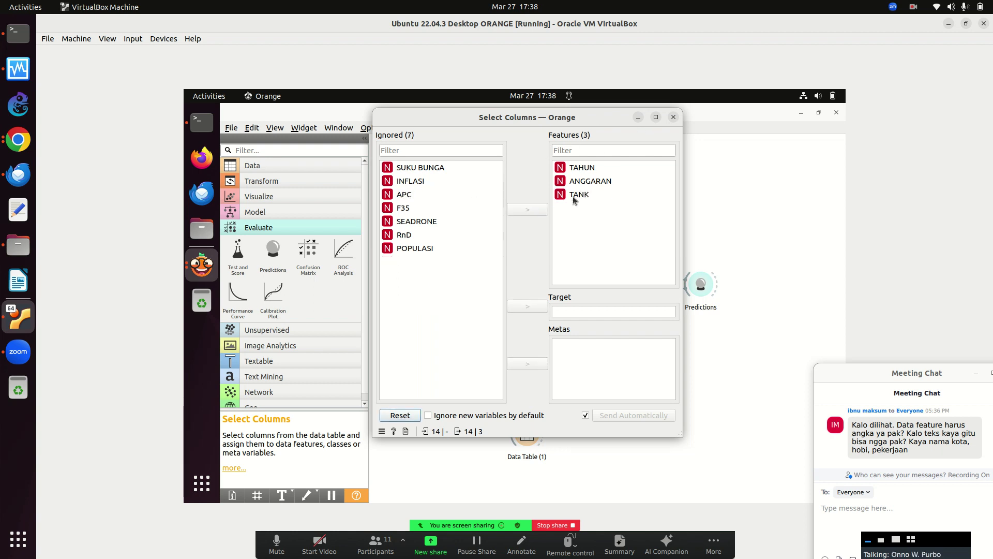
pyautogui.click(574, 196)
pyautogui.click(527, 210)
pyautogui.click(406, 262)
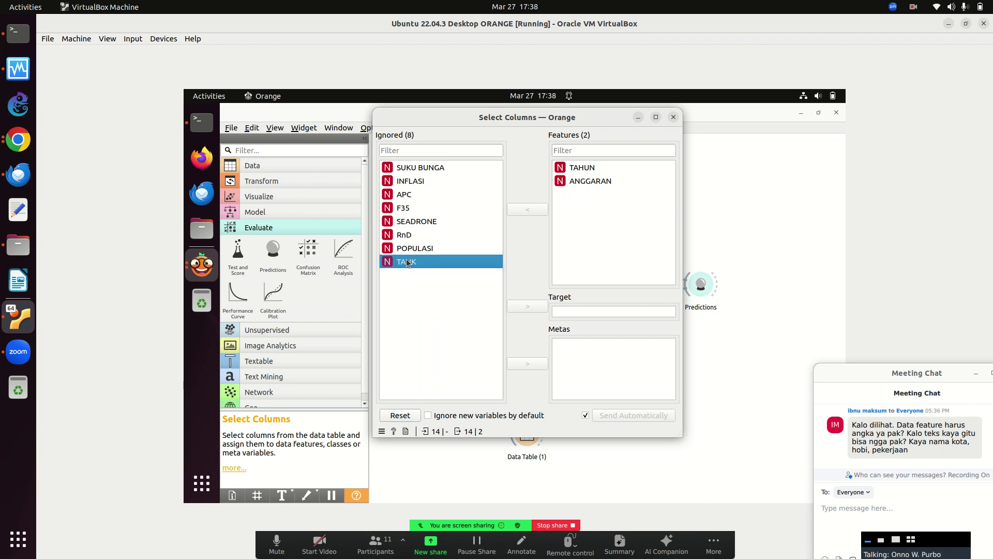
pyautogui.click(529, 307)
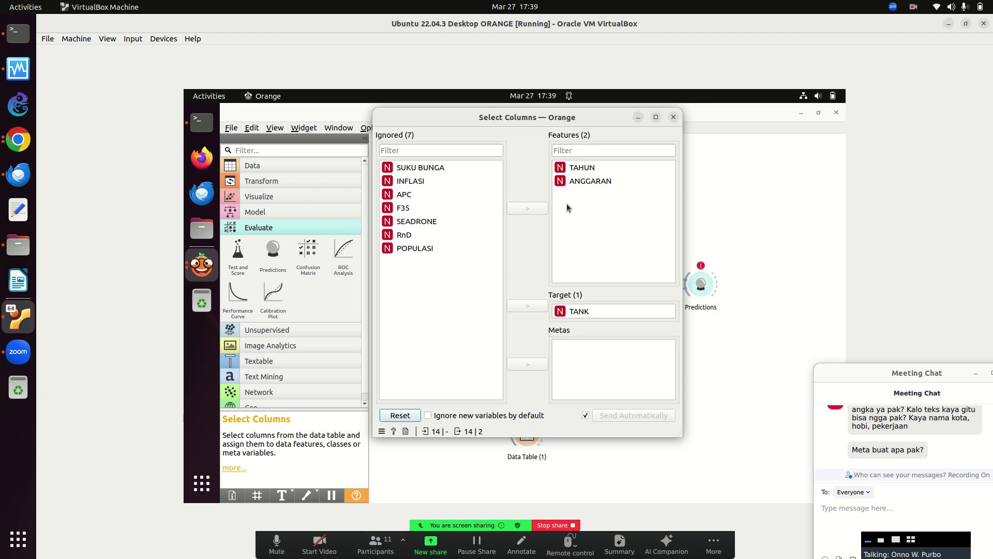
# In Select Columns (1), move all features and the ANGGARAN target to Ignored.
pyautogui.click(674, 118)
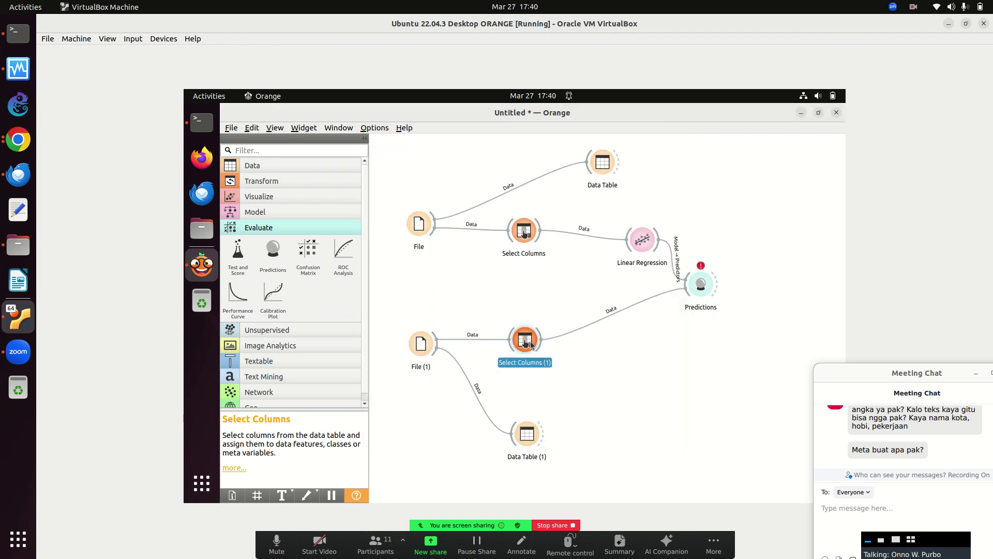
pyautogui.doubleClick(525, 339)
pyautogui.click(582, 168)
pyautogui.keyDown('shift'); pyautogui.click(587, 275); pyautogui.keyUp('shift')
pyautogui.click(528, 208)
pyautogui.click(578, 308)
pyautogui.click(527, 305)
# Set TAHUN and ANGGARAN as features and TANK as target in Select Columns (1).
pyautogui.click(411, 167)
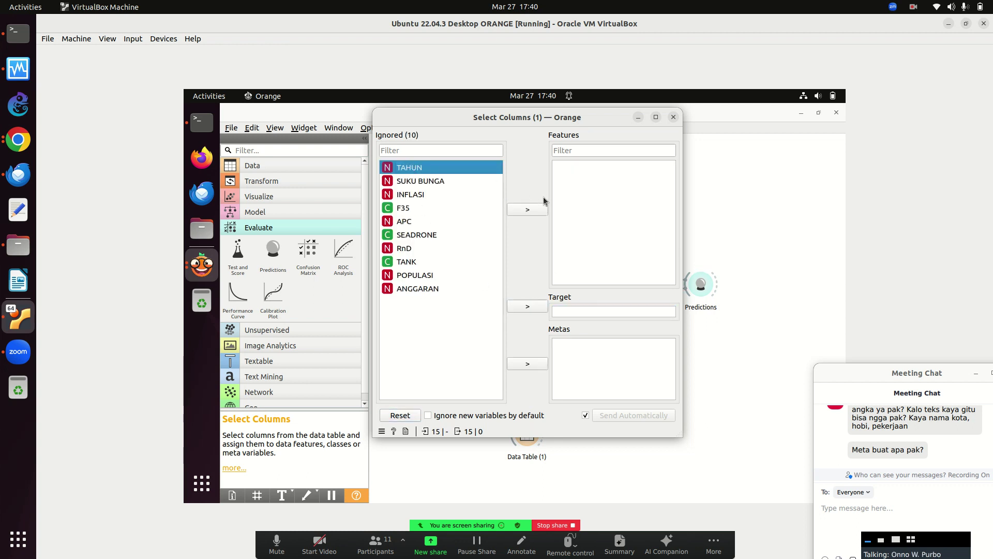
pyautogui.click(527, 209)
pyautogui.click(439, 274)
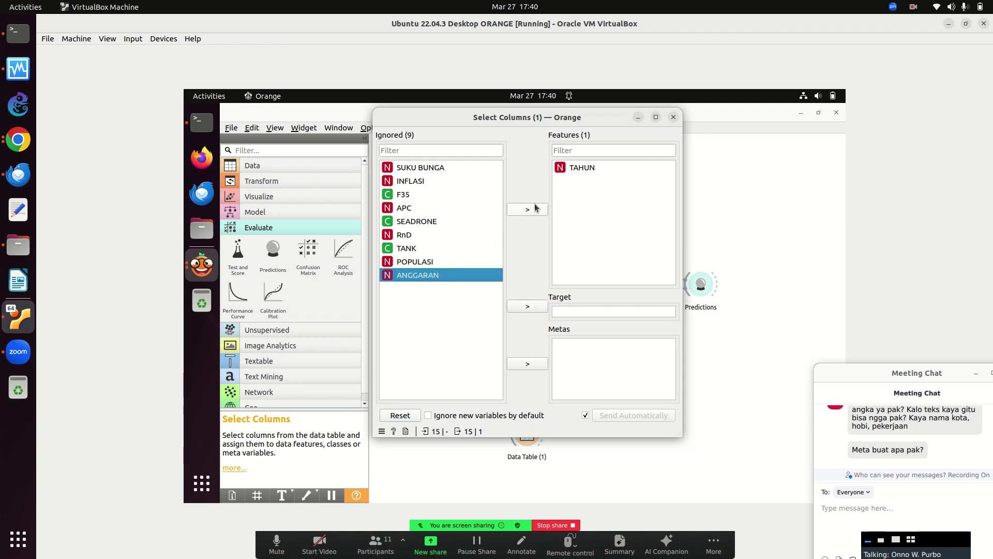
pyautogui.click(524, 211)
pyautogui.click(406, 248)
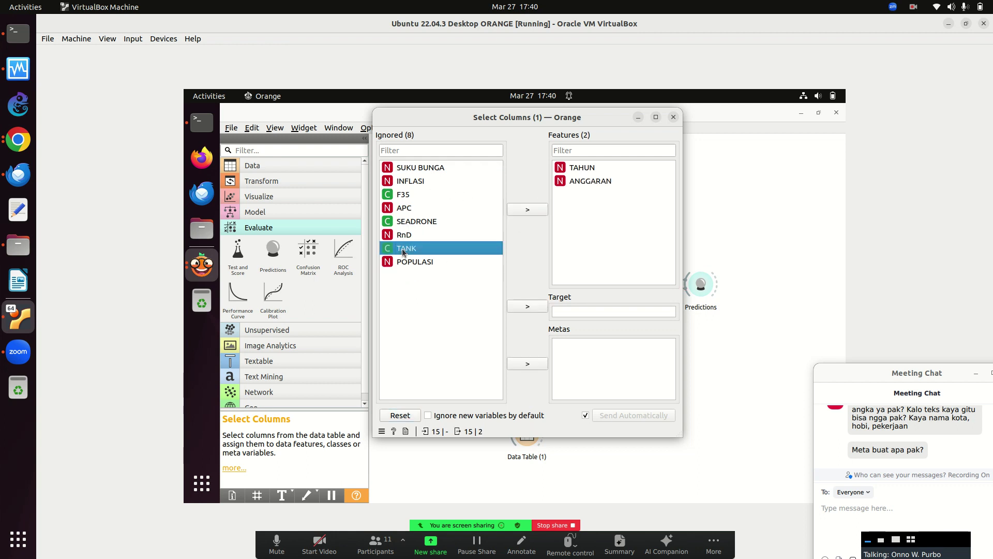
pyautogui.click(527, 306)
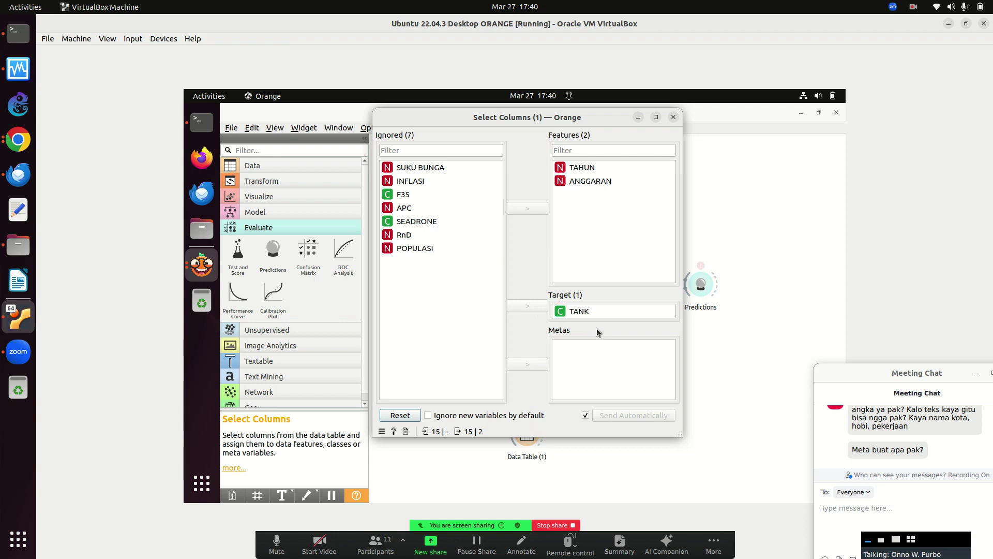
pyautogui.click(674, 117)
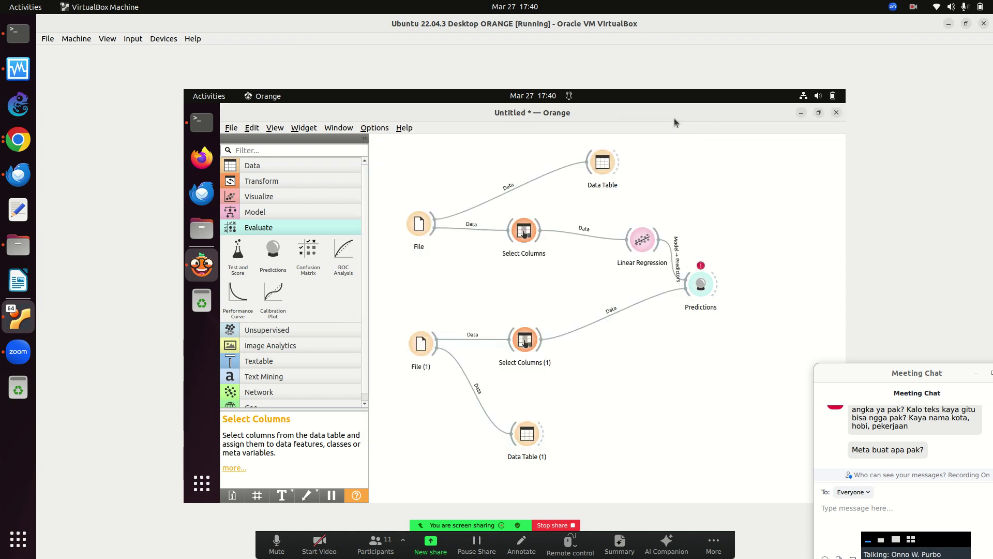
pyautogui.doubleClick(419, 228)
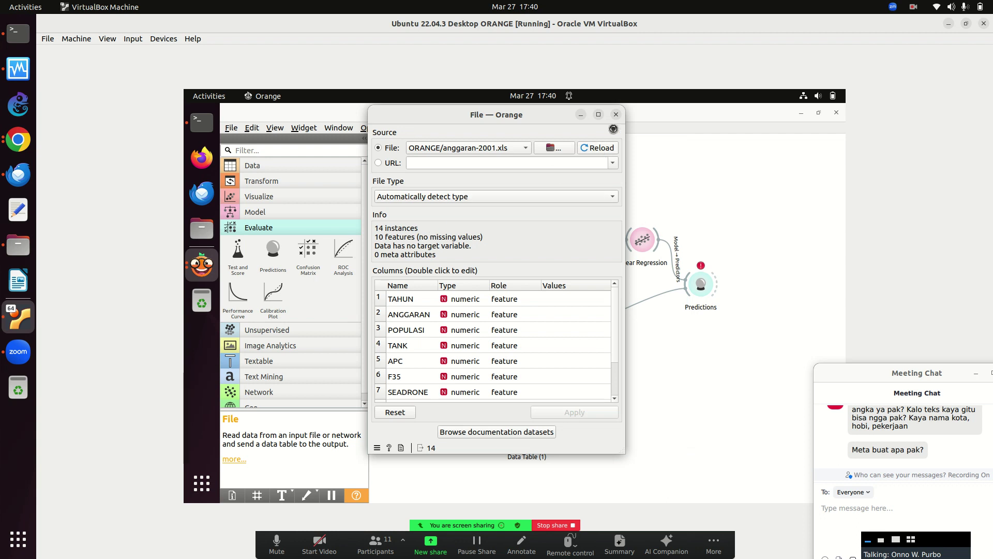
pyautogui.click(617, 115)
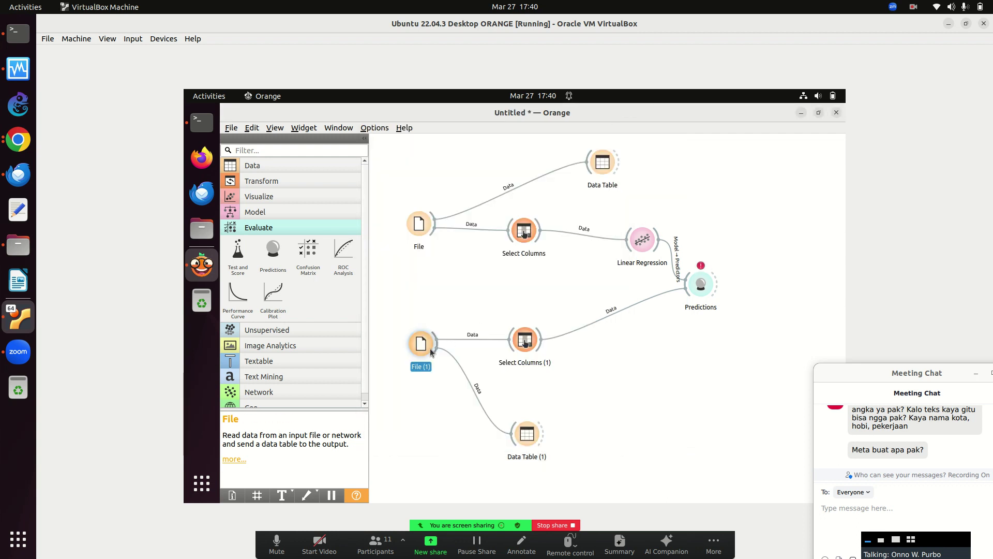
pyautogui.doubleClick(424, 342)
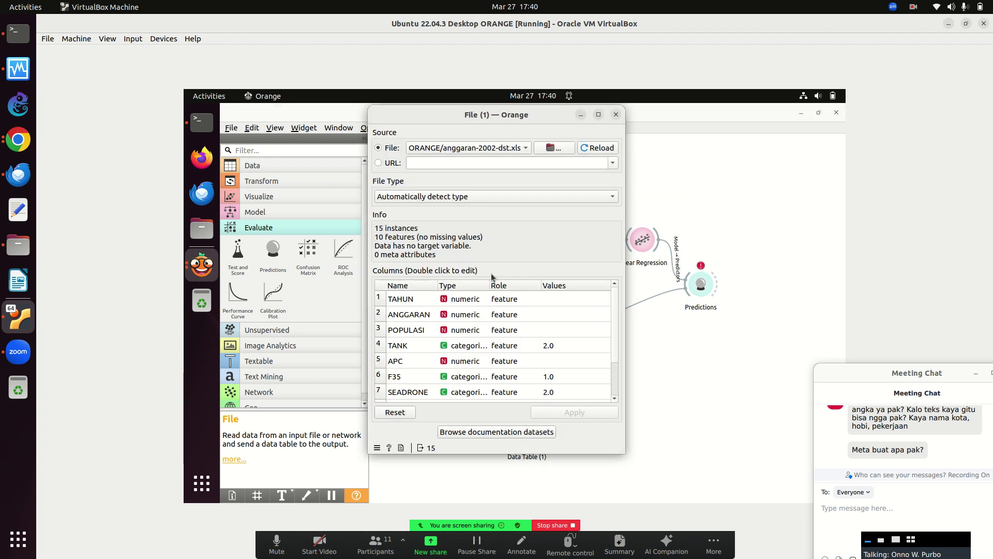
pyautogui.click(602, 148)
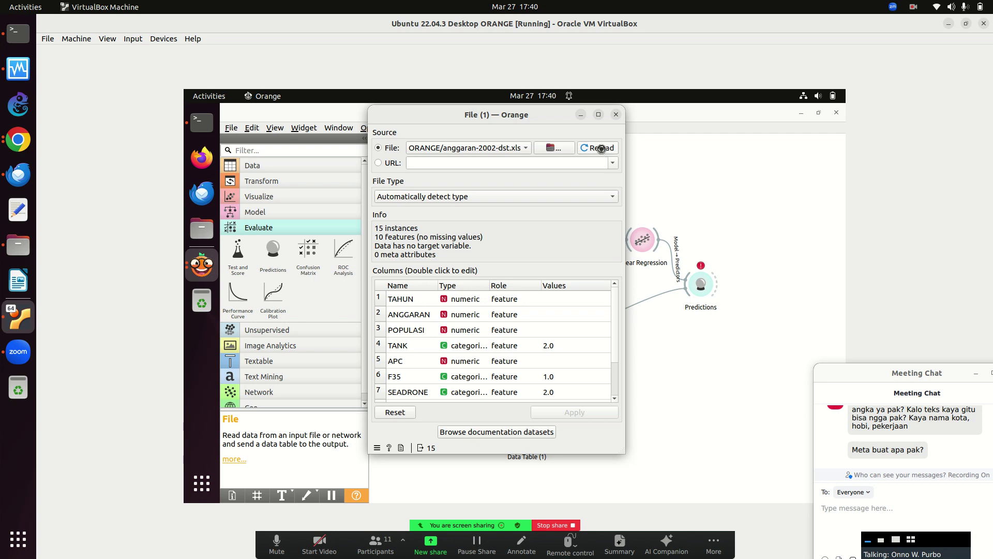
pyautogui.click(616, 115)
pyautogui.doubleClick(702, 286)
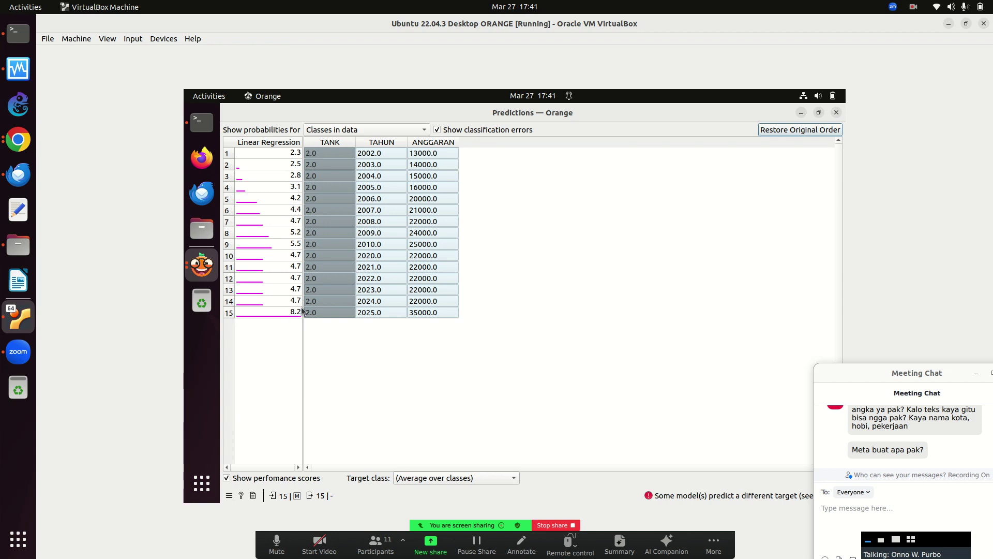
pyautogui.click(834, 116)
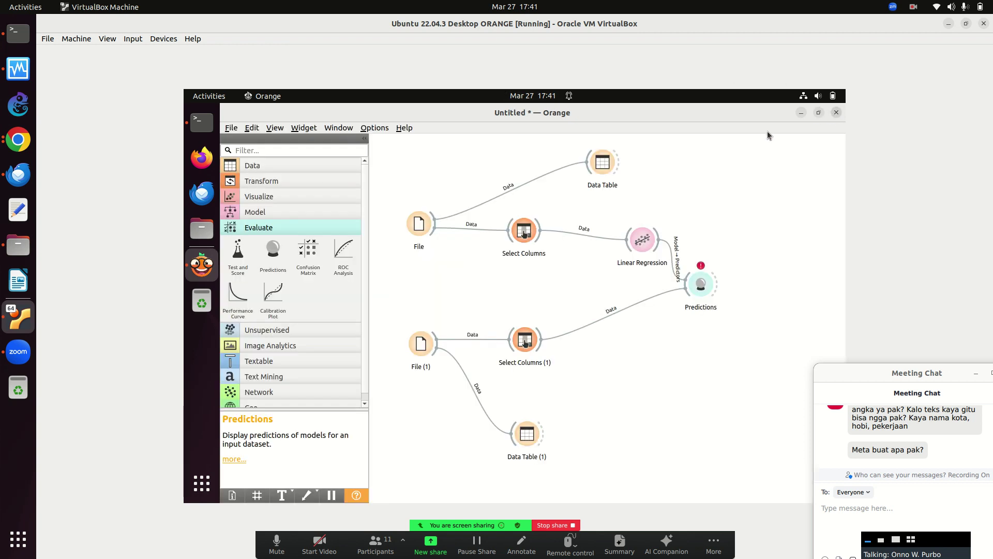
# Add SUKU BUNGA and INFLASI to the features in Select Columns.
pyautogui.doubleClick(525, 231)
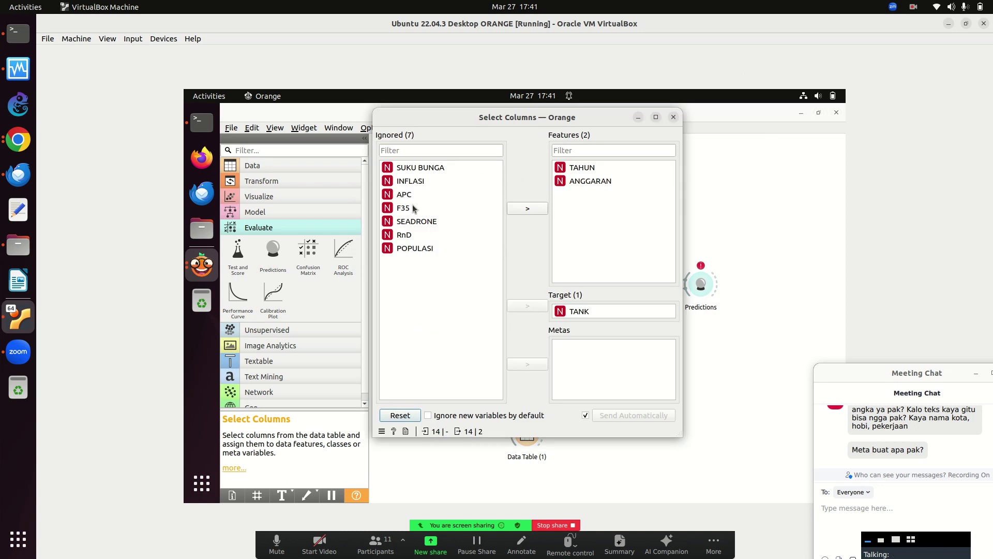
pyautogui.click(414, 165)
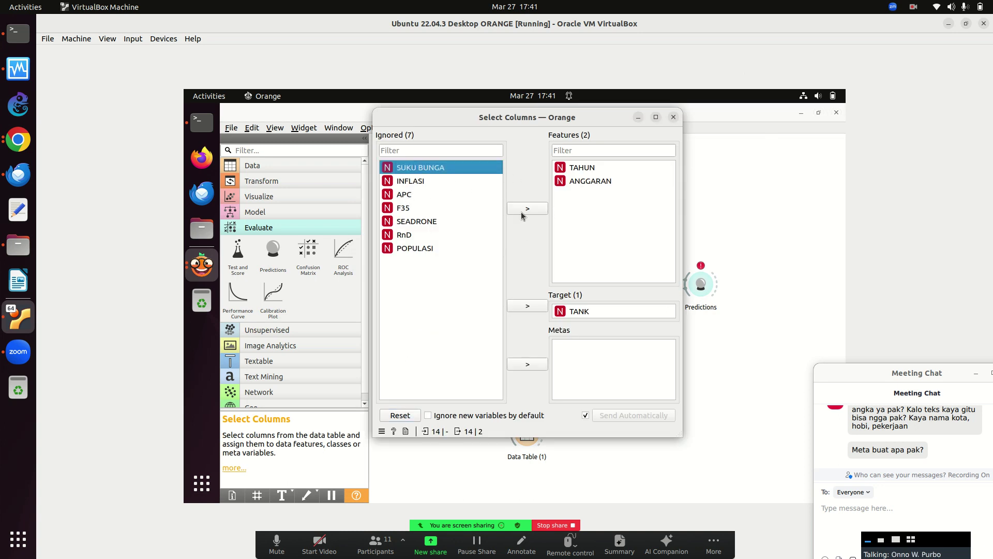
pyautogui.click(530, 208)
pyautogui.click(412, 169)
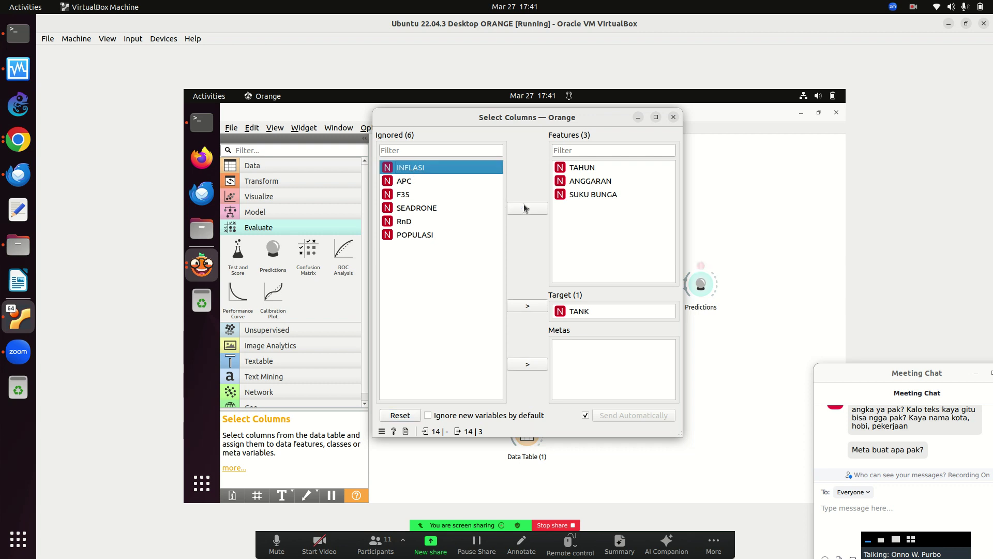
pyautogui.click(529, 208)
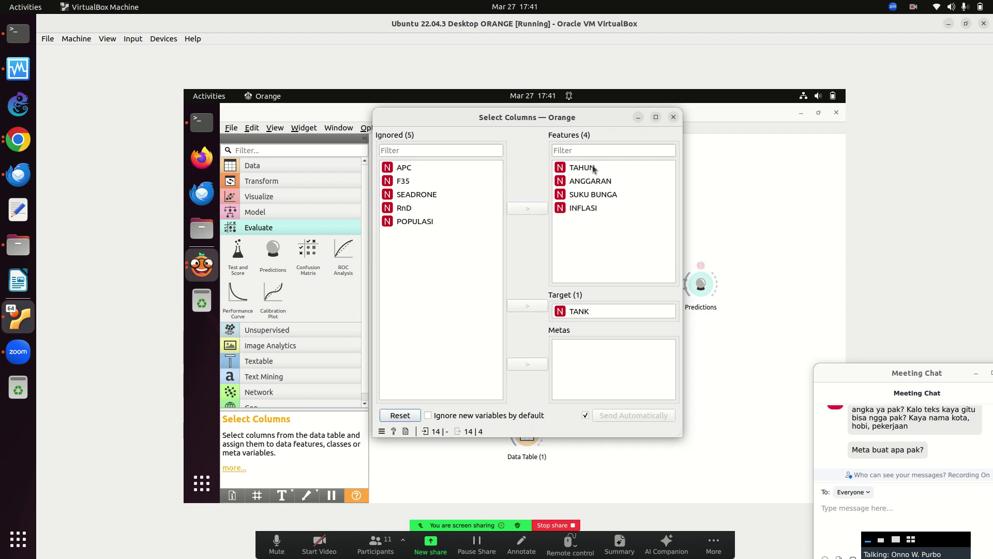
pyautogui.click(673, 118)
# Add SUKU BUNGA and INFLASI to the features in Select Columns (1).
pyautogui.doubleClick(526, 339)
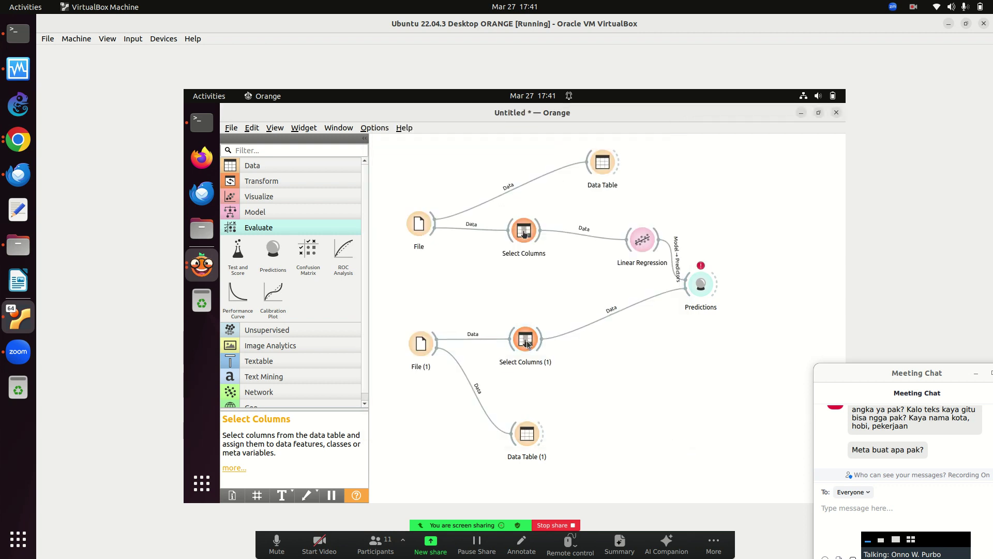
pyautogui.click(423, 169)
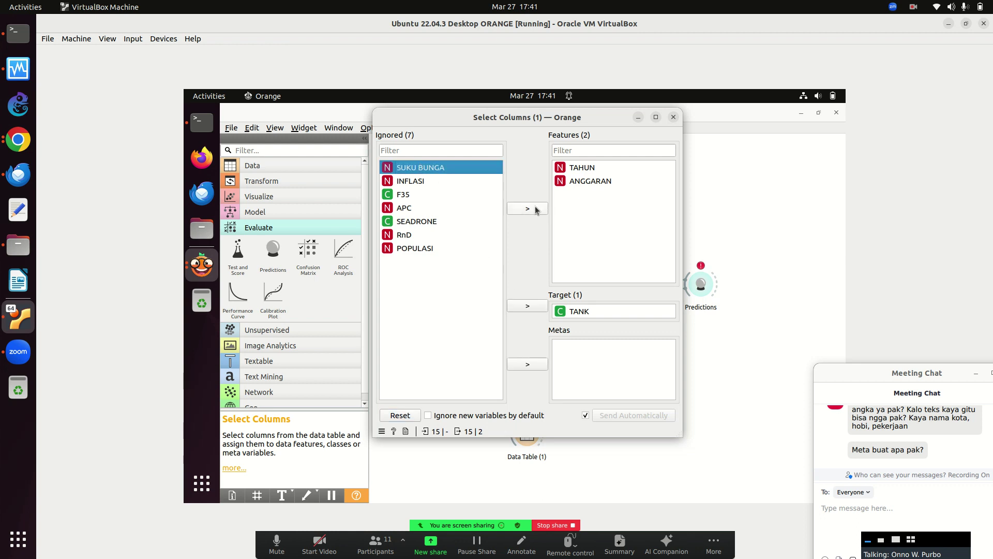
pyautogui.click(527, 208)
pyautogui.click(418, 167)
pyautogui.click(528, 207)
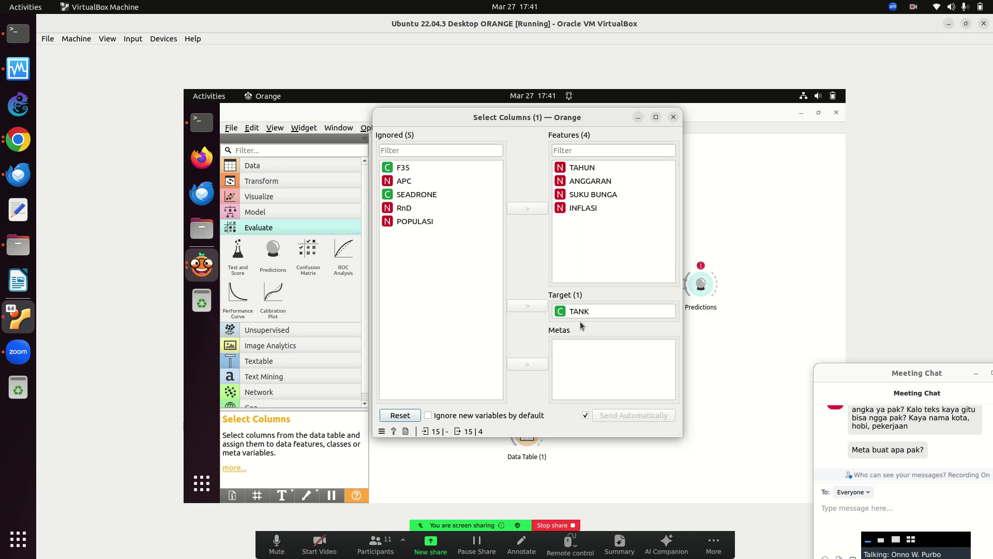
pyautogui.click(674, 118)
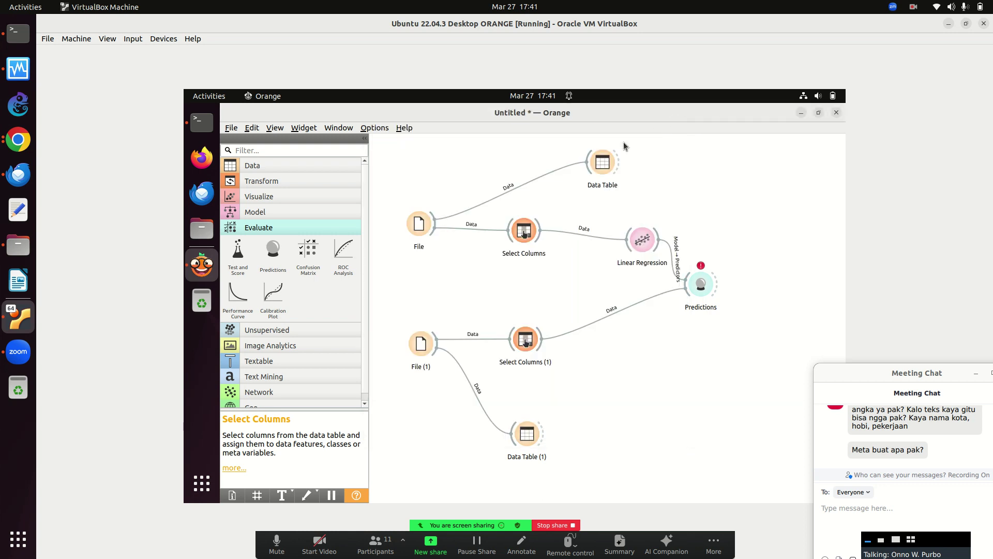
# Check anggaran-2001.xls in File and anggaran-2002-dst.xls in File (1), then view the TANK predictions.
pyautogui.click(417, 222)
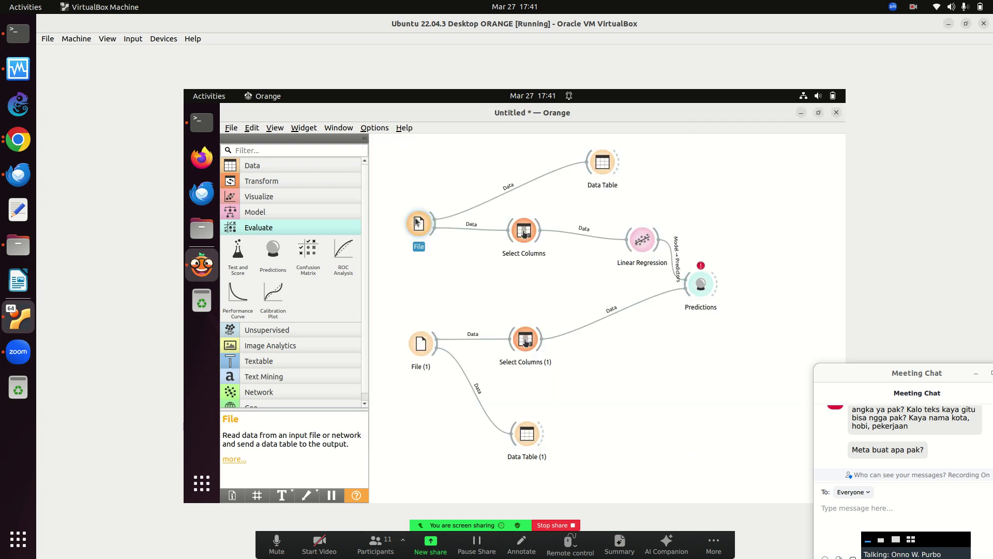
pyautogui.doubleClick(416, 218)
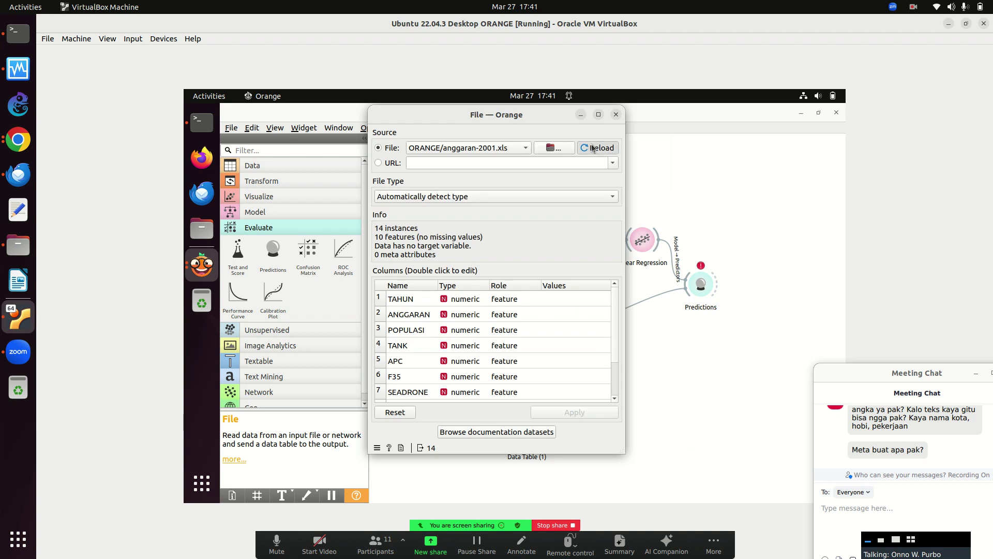
pyautogui.click(615, 114)
pyautogui.doubleClick(421, 339)
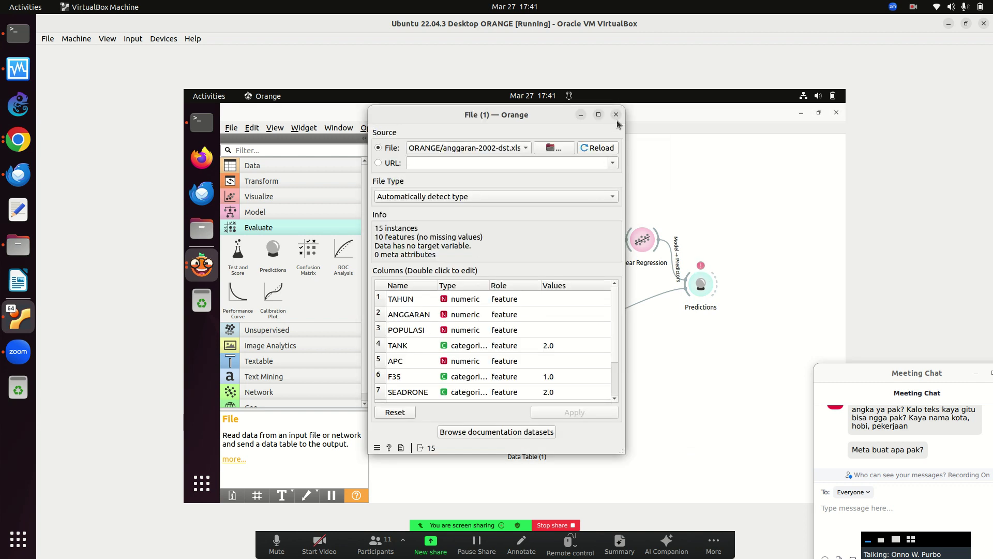
pyautogui.click(616, 115)
pyautogui.doubleClick(699, 290)
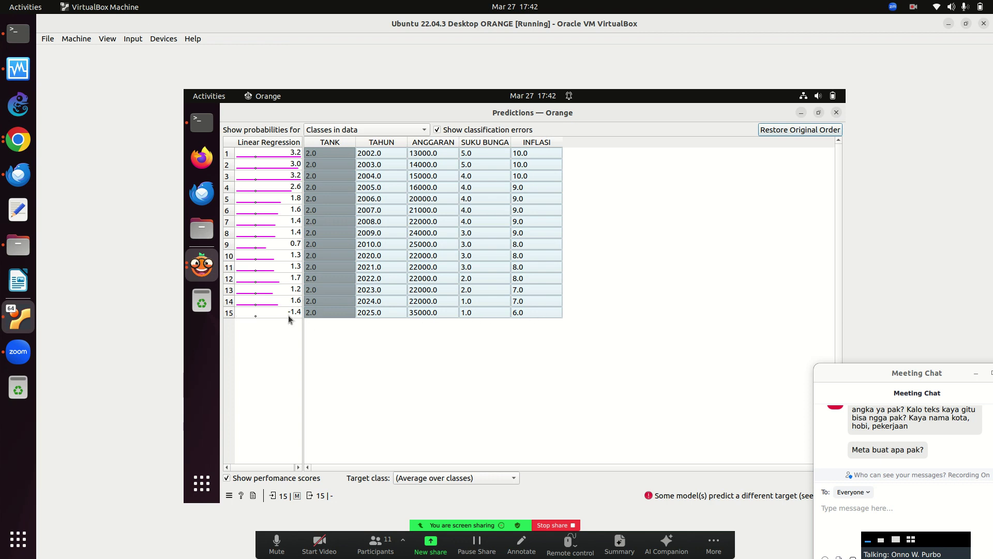
# Move the five remaining ignored columns, APC onward, into features in Select Columns.
pyautogui.click(836, 113)
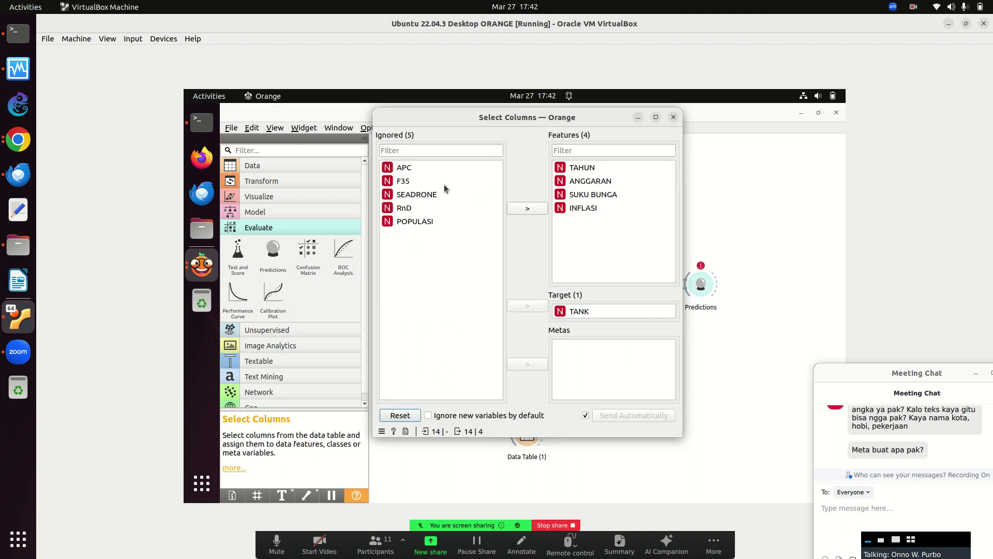
pyautogui.click(423, 171)
pyautogui.keyDown('shift'); pyautogui.click(415, 221); pyautogui.keyUp('shift')
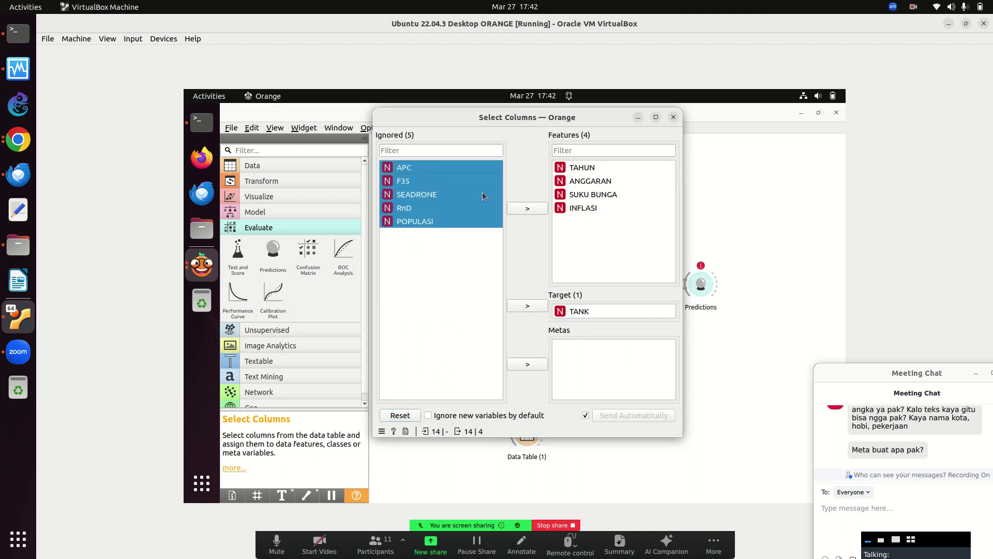
pyautogui.click(528, 209)
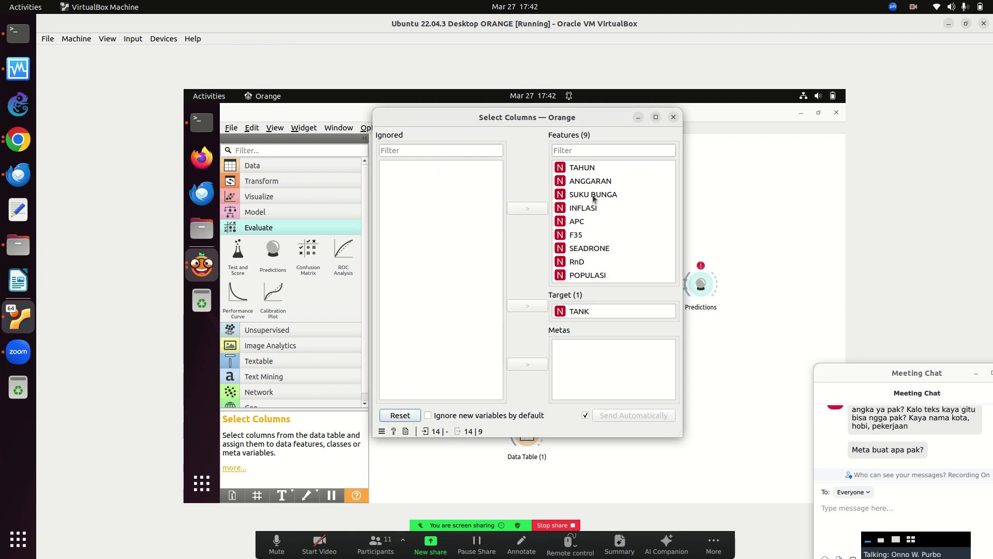
pyautogui.click(673, 117)
# Move the five ignored columns, F35 onward, into Select Columns (1) features and review predictions.
pyautogui.doubleClick(525, 339)
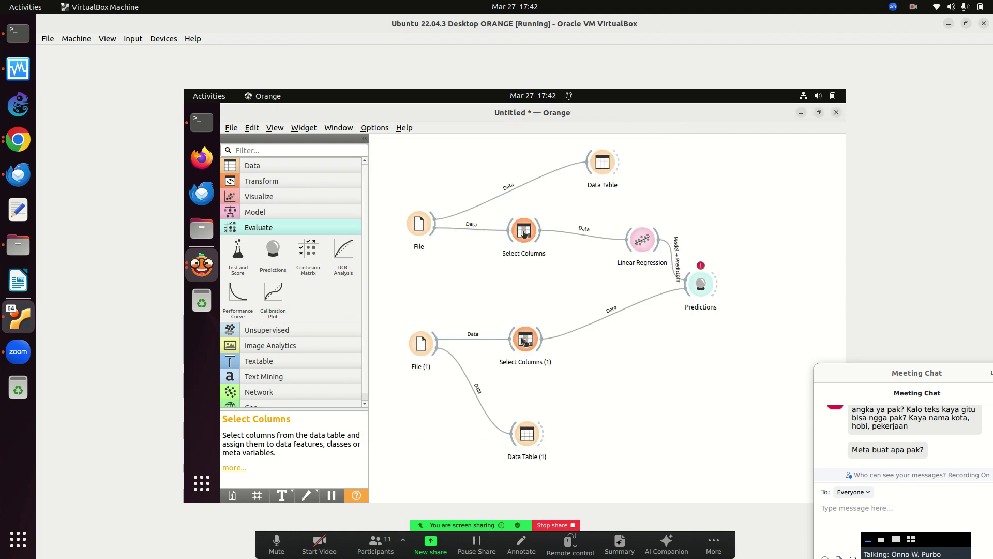
pyautogui.click(408, 168)
pyautogui.keyDown('shift'); pyautogui.click(415, 221); pyautogui.keyUp('shift')
pyautogui.click(527, 208)
pyautogui.click(673, 117)
pyautogui.doubleClick(697, 279)
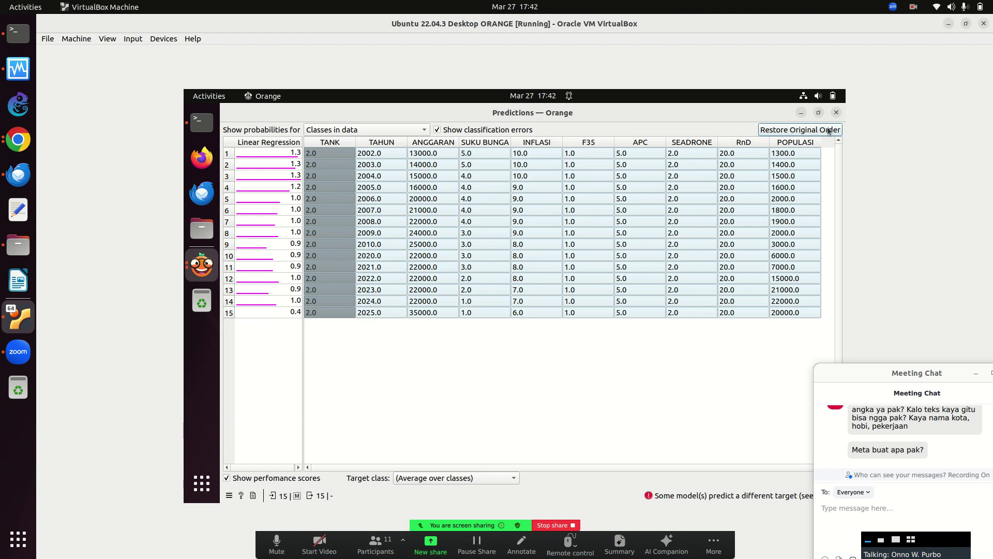
pyautogui.click(837, 113)
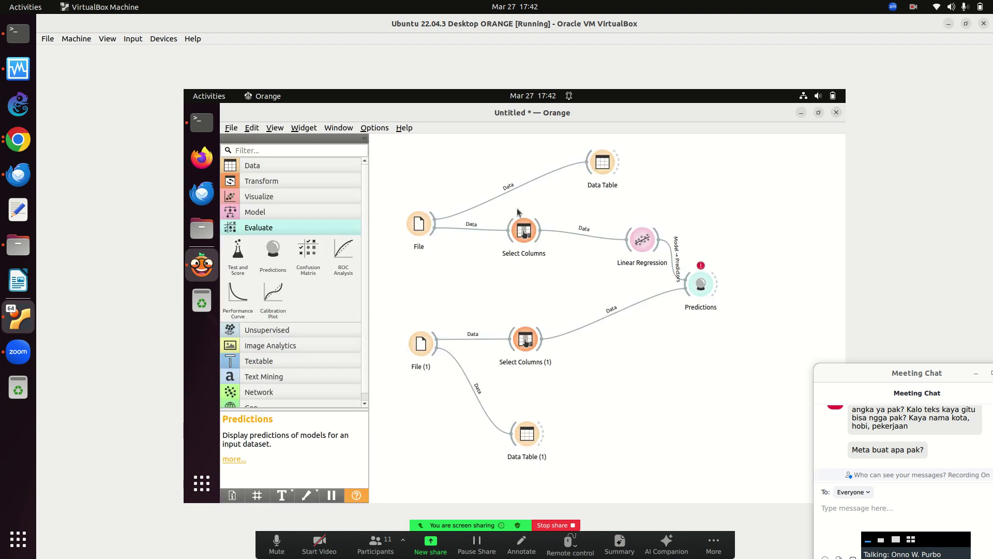
# In the first Select Columns widget, make SEADRONE the target and move TANK to the features.
pyautogui.doubleClick(519, 239)
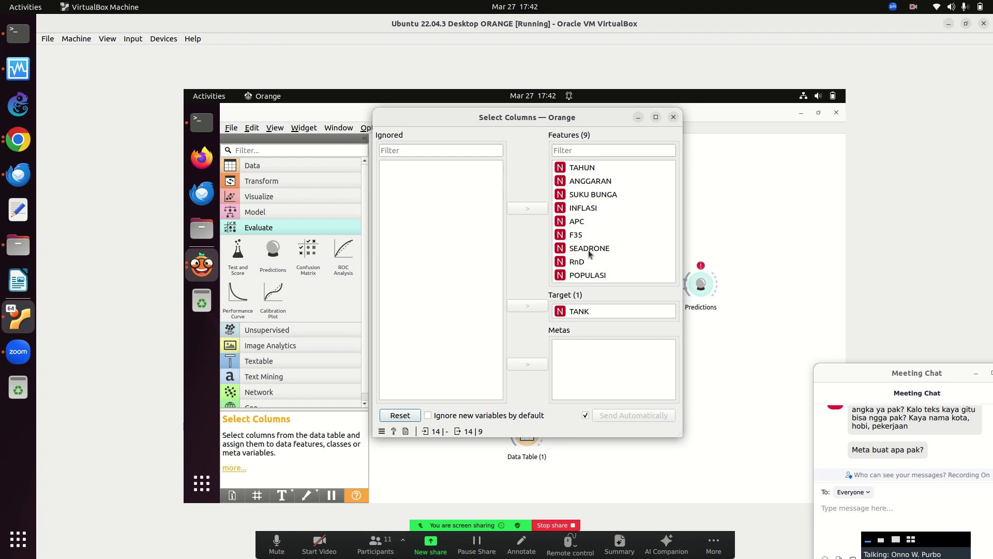
pyautogui.click(580, 311)
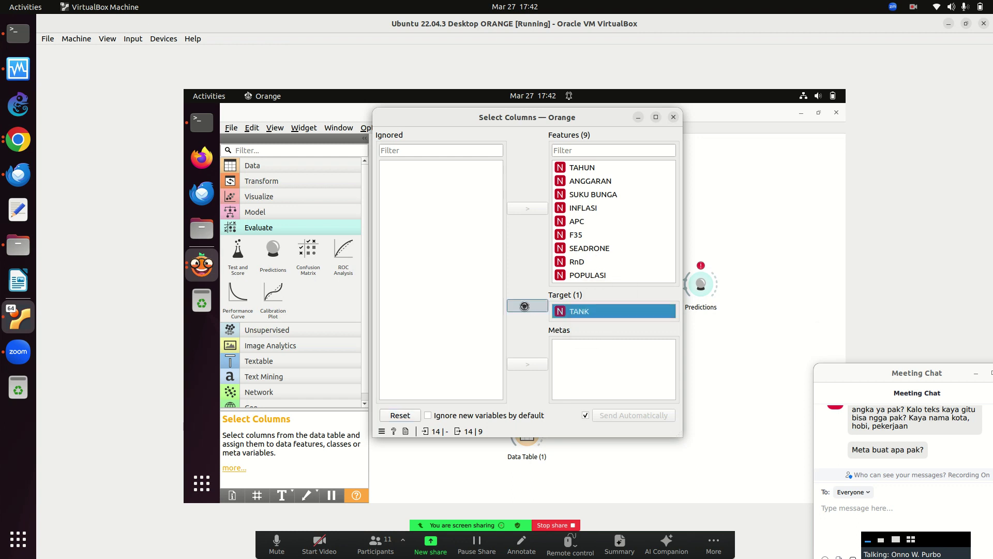
pyautogui.click(527, 306)
pyautogui.click(408, 168)
pyautogui.click(527, 210)
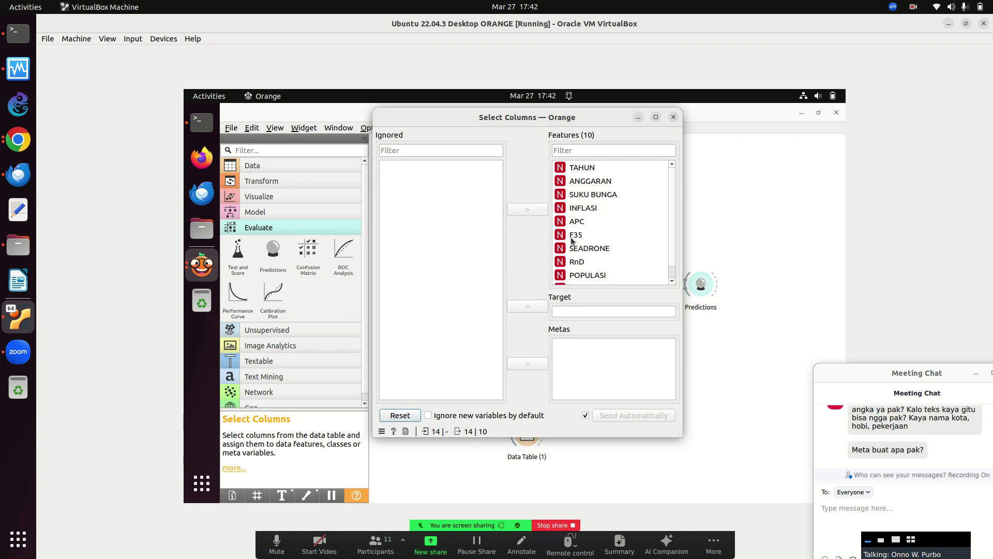
pyautogui.click(580, 253)
pyautogui.click(532, 212)
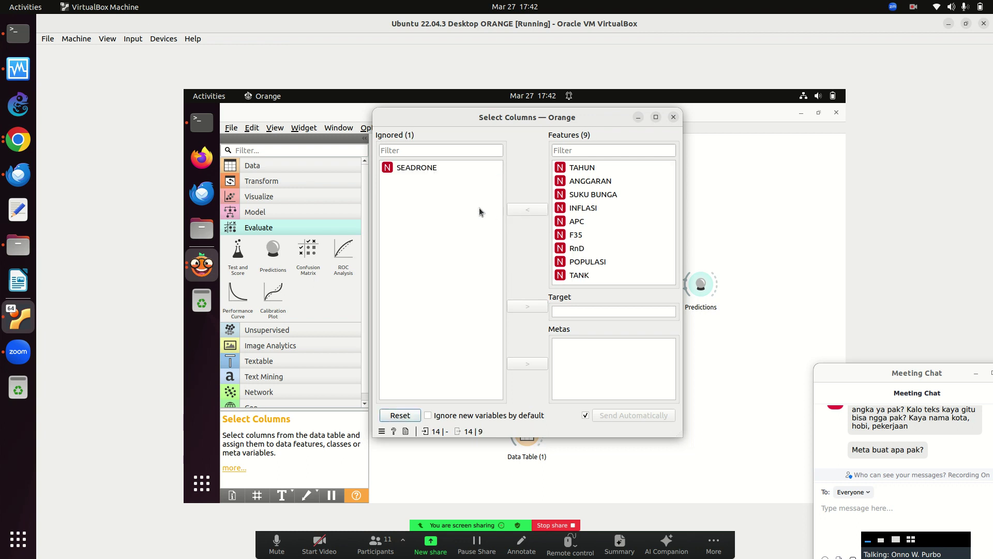
pyautogui.click(425, 168)
pyautogui.click(527, 306)
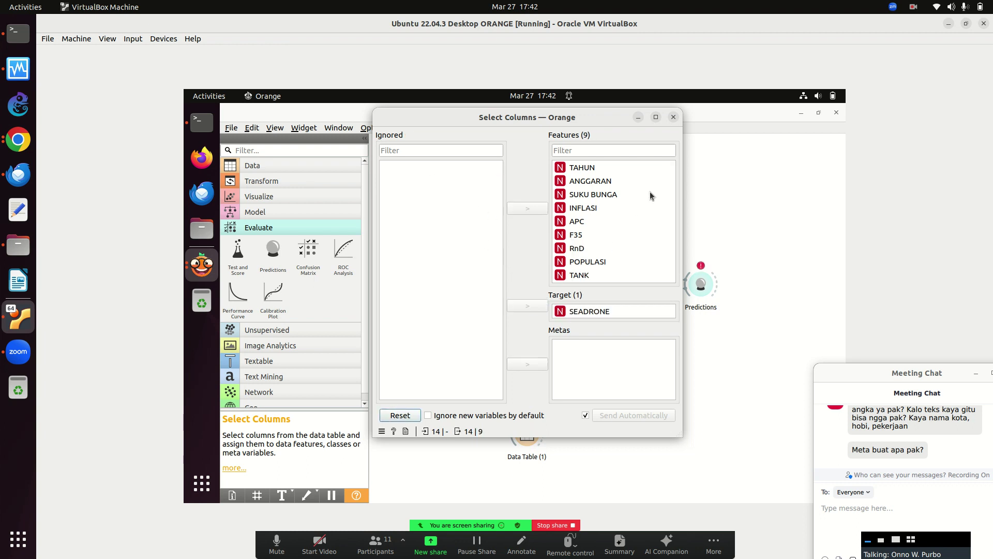
pyautogui.click(674, 117)
# Apply the same change in Select Columns (1): SEADRONE as target, TANK as a feature.
pyautogui.doubleClick(523, 336)
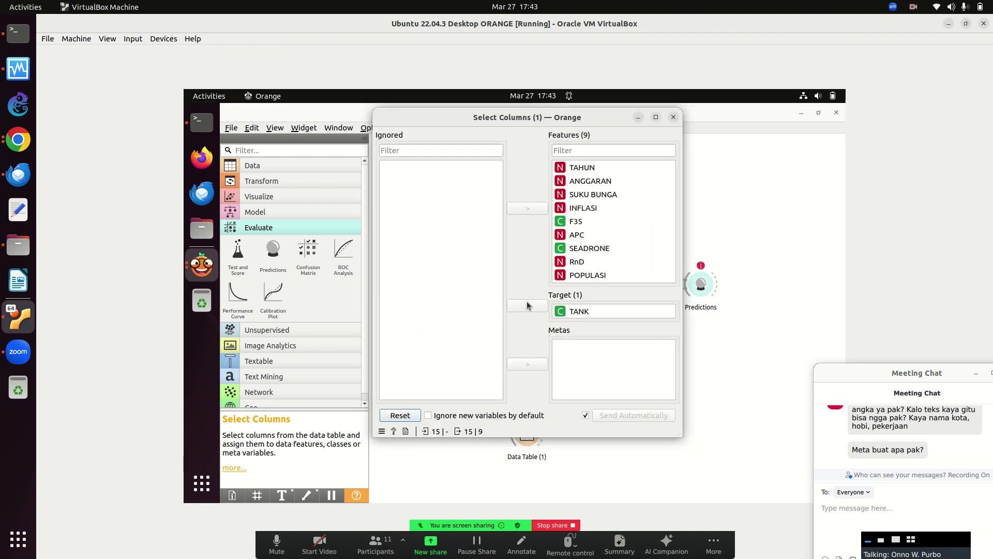
pyautogui.click(579, 311)
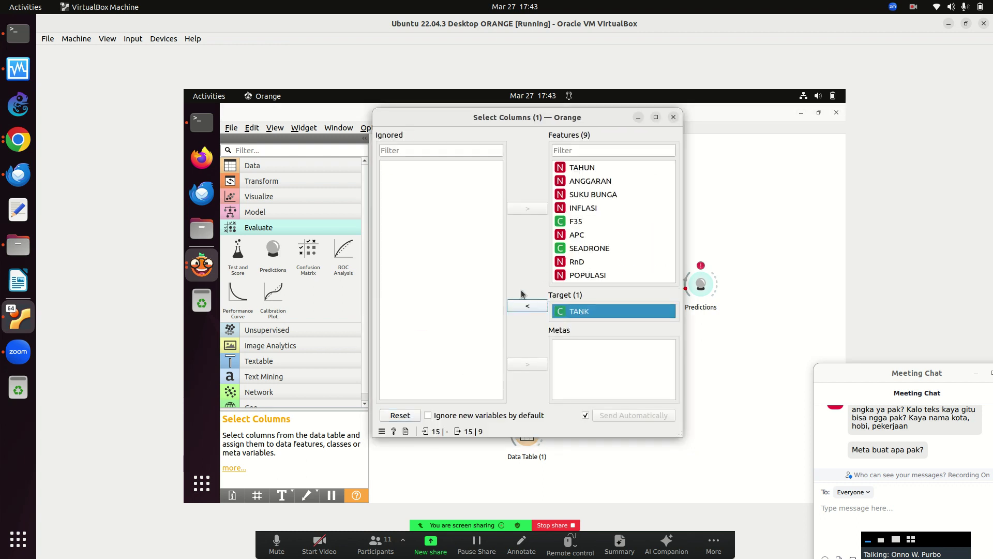
pyautogui.click(531, 306)
pyautogui.click(433, 168)
pyautogui.click(522, 209)
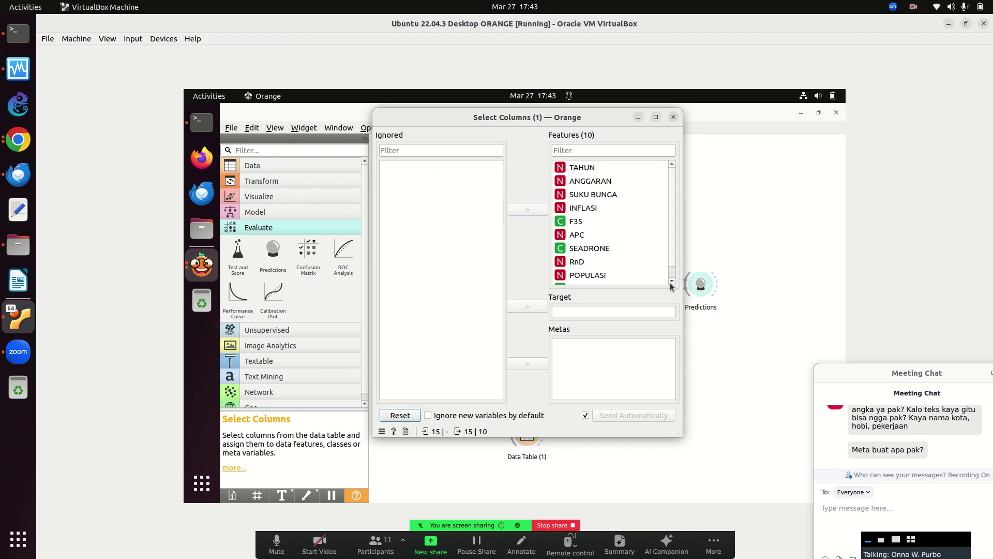
pyautogui.click(564, 254)
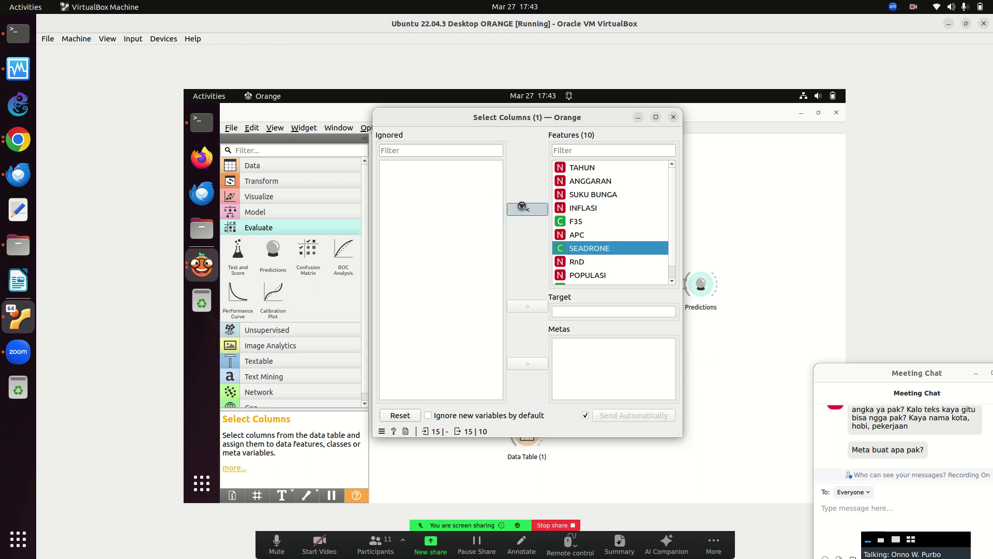
pyautogui.click(523, 209)
pyautogui.click(441, 167)
pyautogui.click(541, 306)
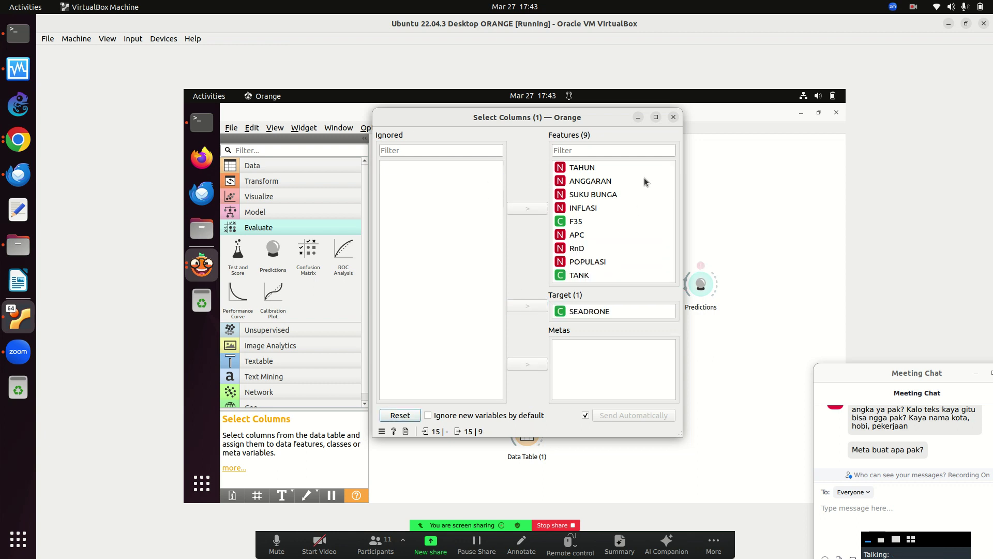
pyautogui.click(673, 117)
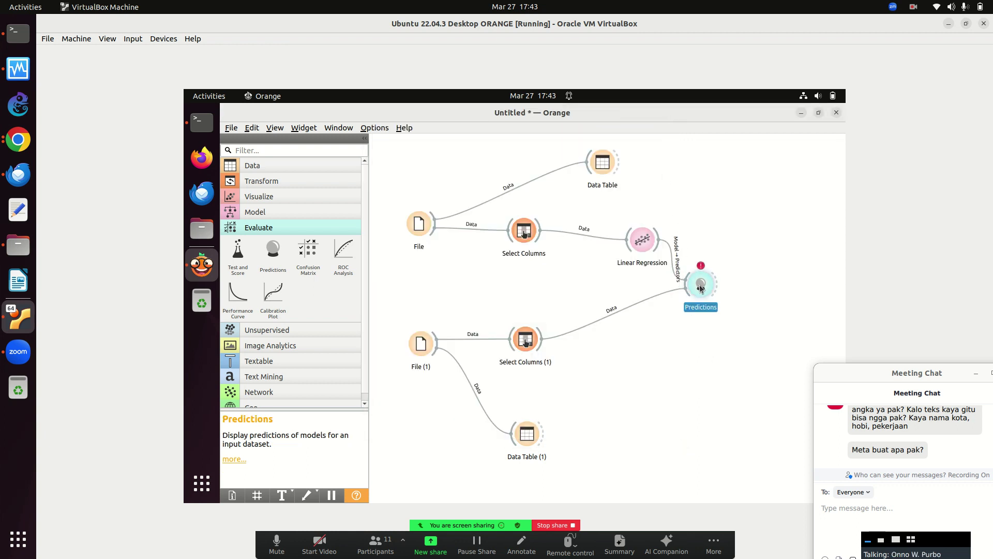
pyautogui.doubleClick(701, 284)
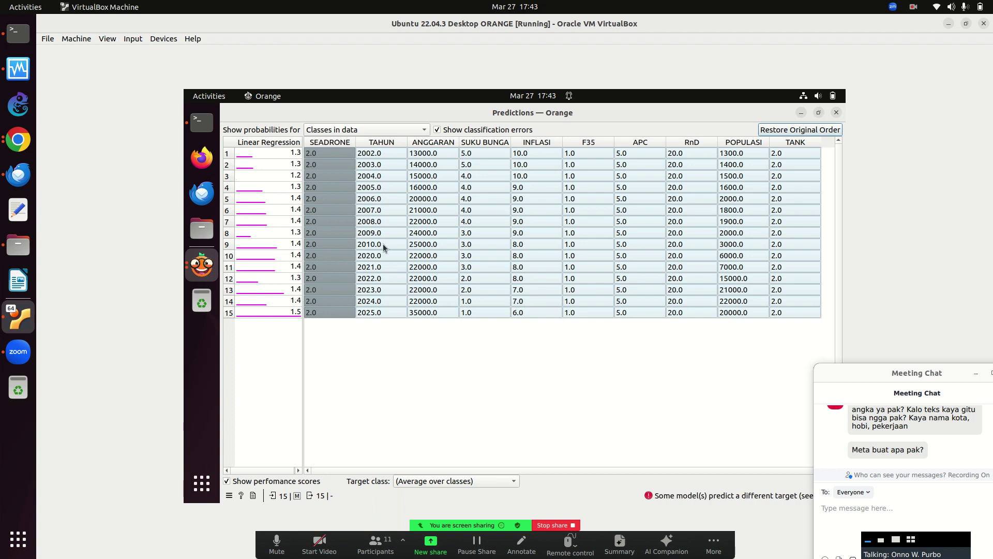
pyautogui.click(837, 113)
pyautogui.click(527, 235)
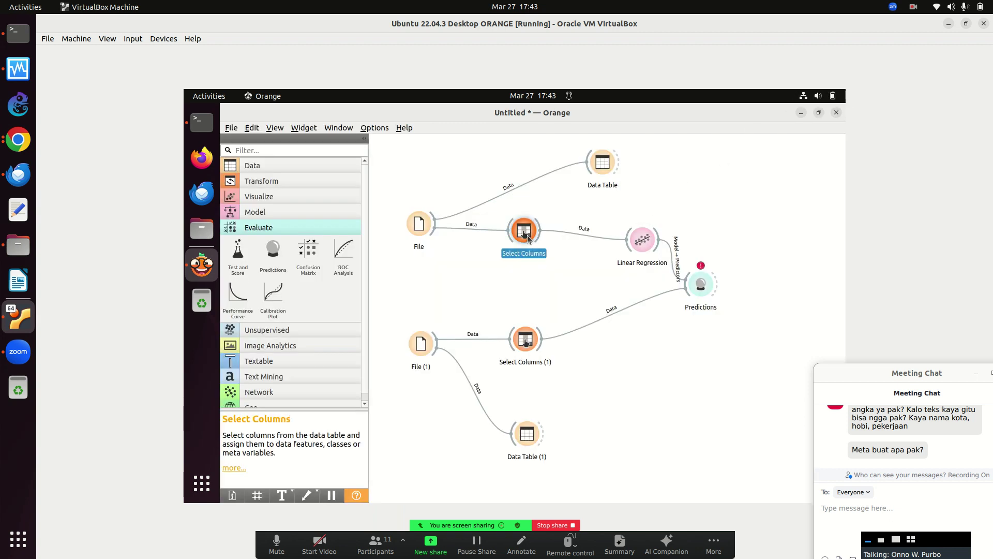
# In the first Select Columns widget, ignore SUKU BUNGA through TANK, leaving TAHUN and ANGGARAN as features.
pyautogui.doubleClick(527, 235)
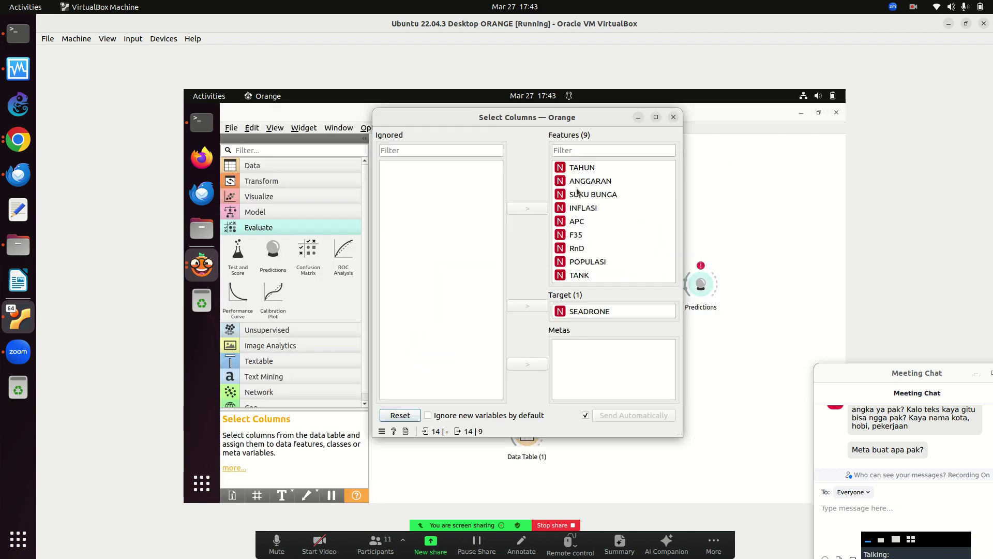
pyautogui.moveTo(577, 196); pyautogui.dragTo(585, 280)
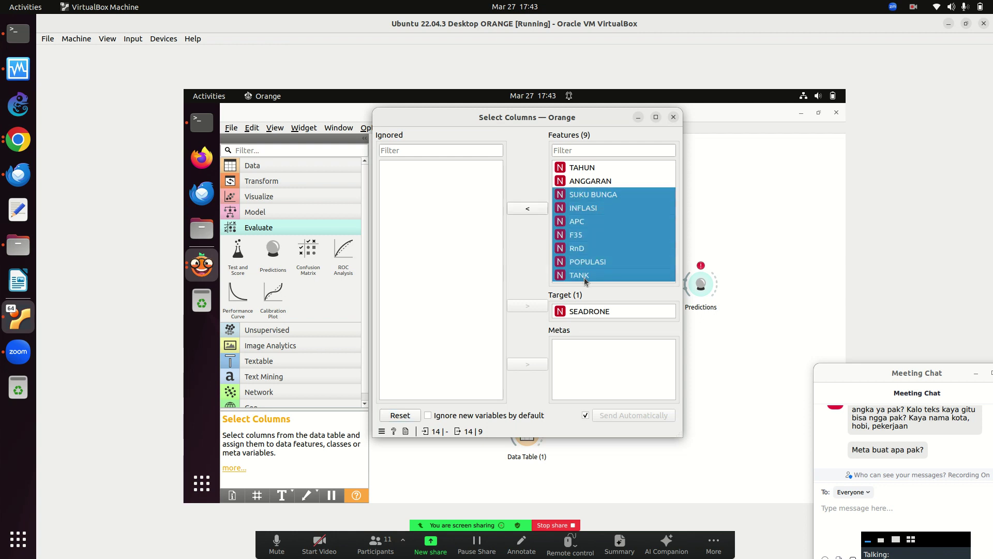
pyautogui.click(531, 209)
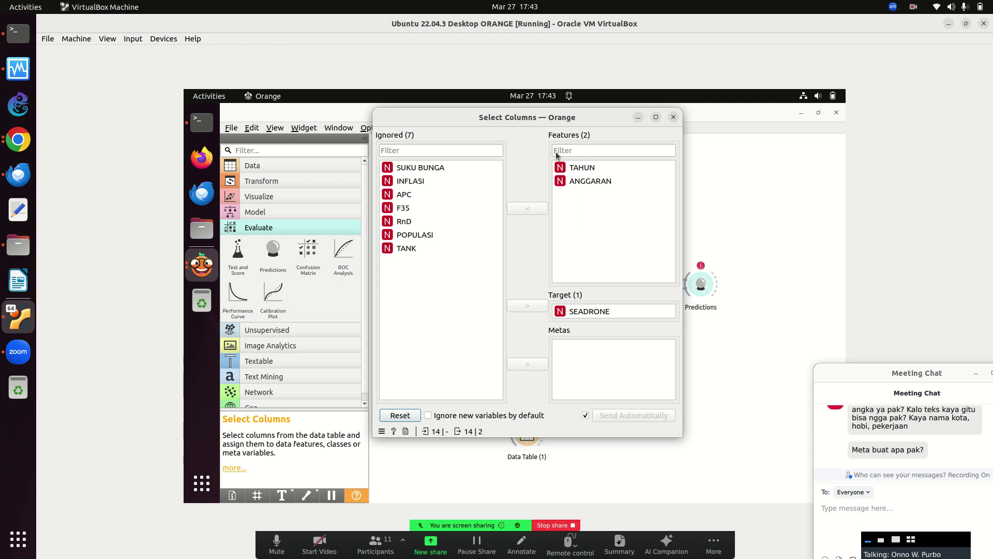
pyautogui.click(673, 117)
# In Select Columns (1), likewise ignore the seven variables from SUKU BUNGA downward.
pyautogui.click(530, 342)
pyautogui.doubleClick(533, 343)
pyautogui.moveTo(583, 196); pyautogui.dragTo(587, 278)
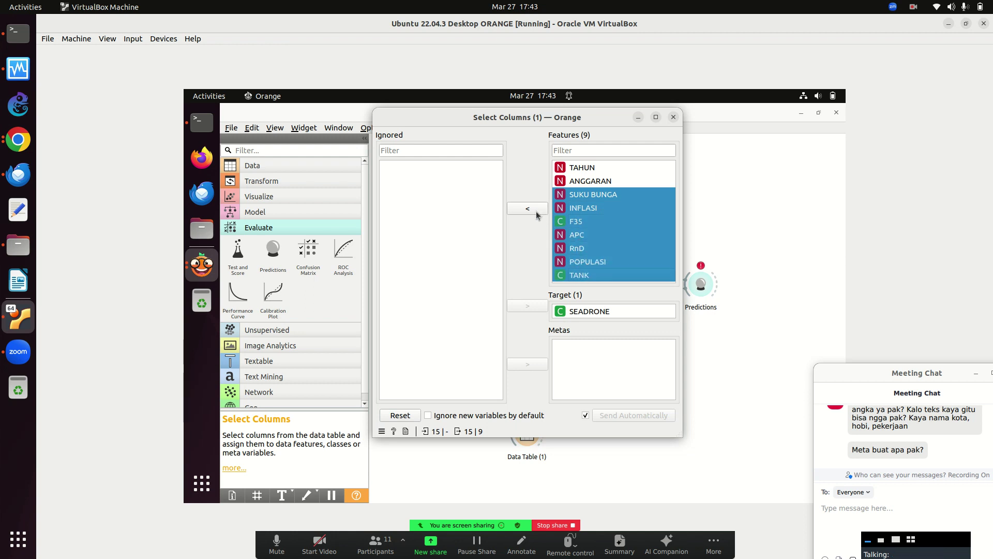
pyautogui.click(533, 209)
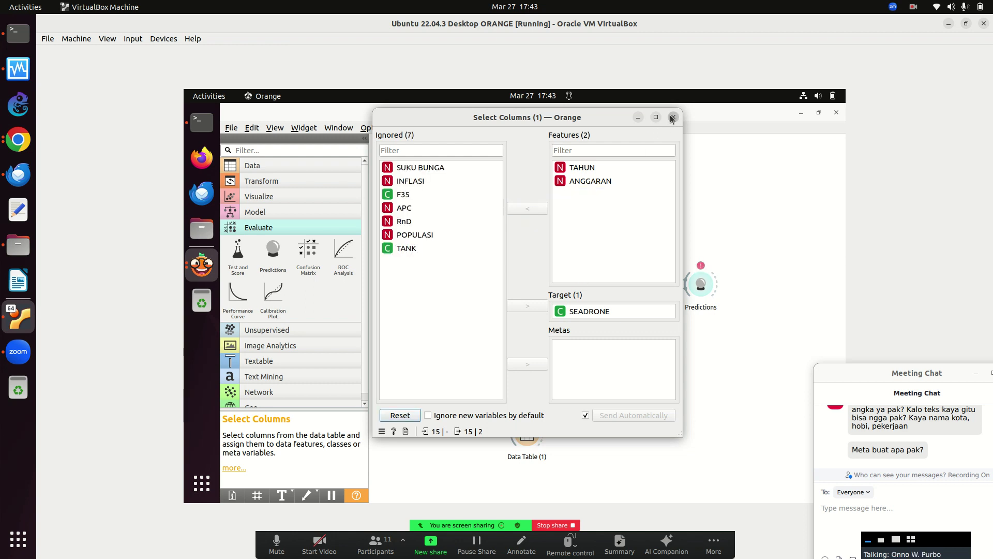
pyautogui.click(673, 117)
pyautogui.doubleClick(699, 287)
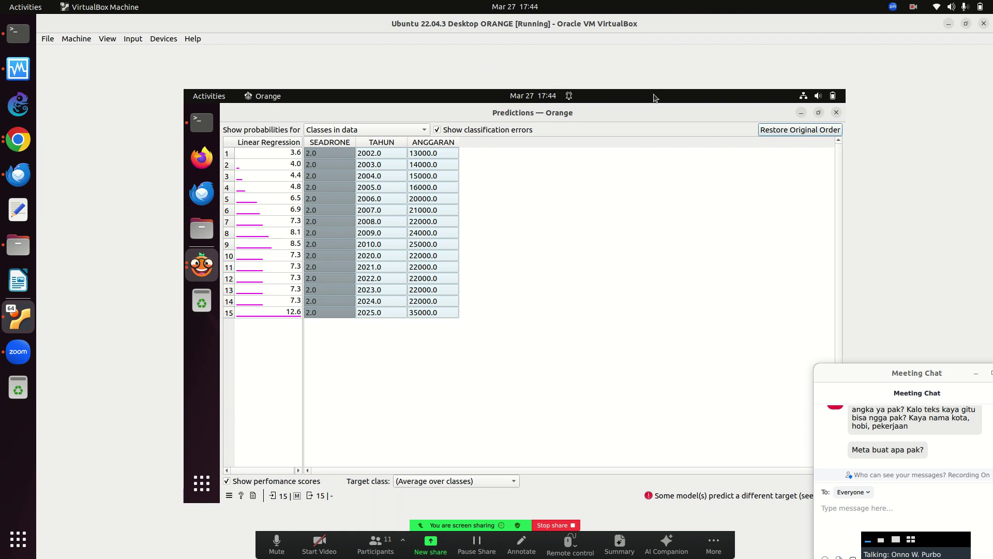
pyautogui.click(837, 113)
pyautogui.click(385, 128)
pyautogui.click(693, 449)
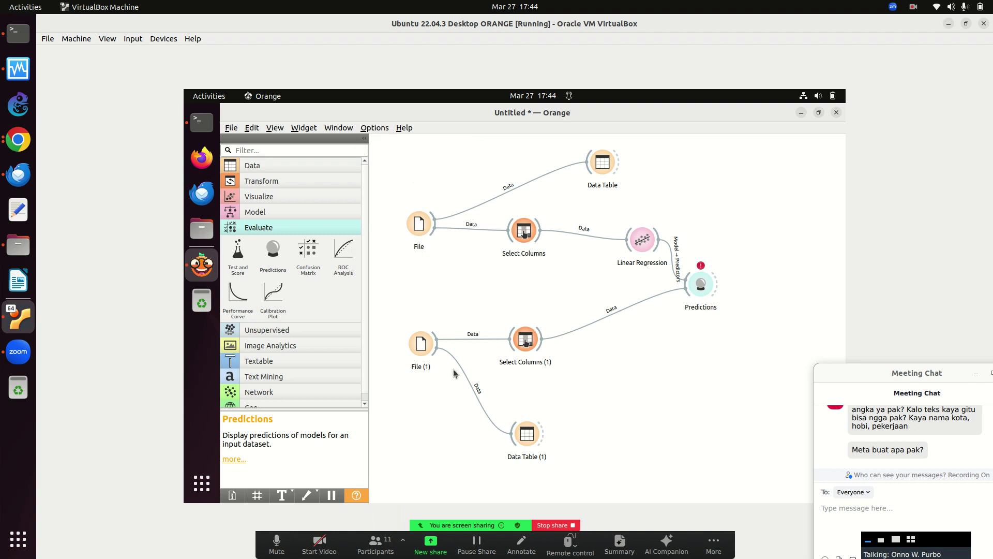
# Delete every widget from the Orange canvas and open miskin.xls from the ORANGE folder.
pyautogui.moveTo(407, 162); pyautogui.dragTo(756, 472)
pyautogui.press('Delete')
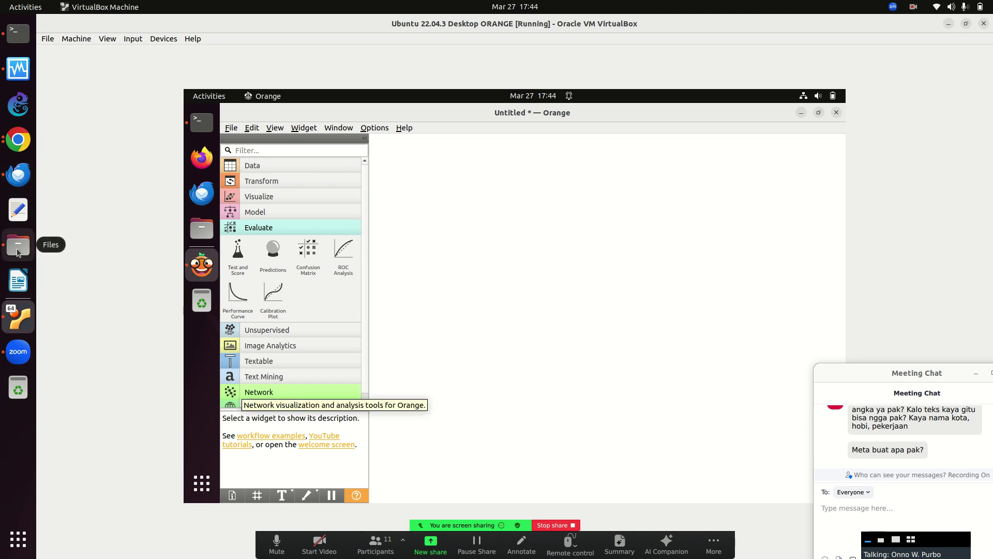
pyautogui.click(17, 247)
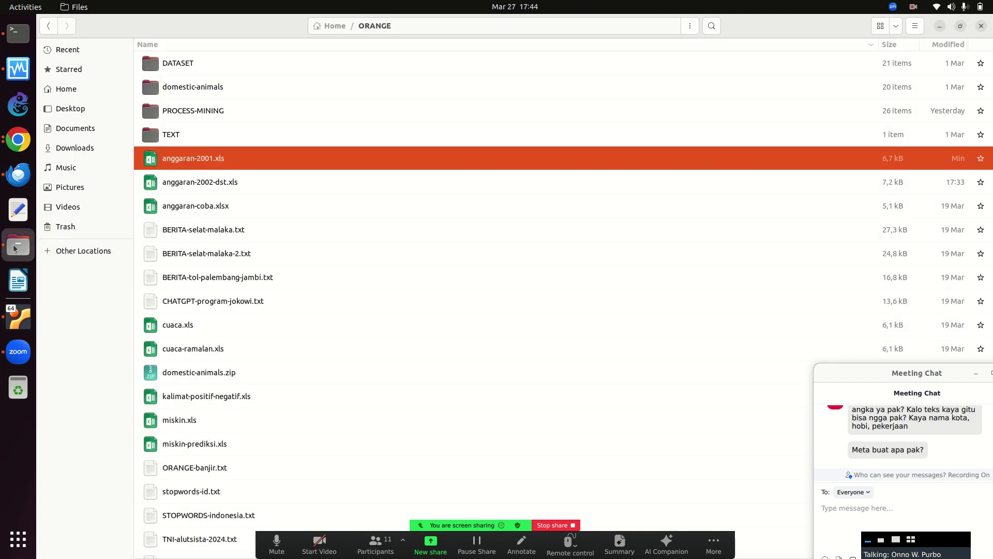
pyautogui.doubleClick(199, 429)
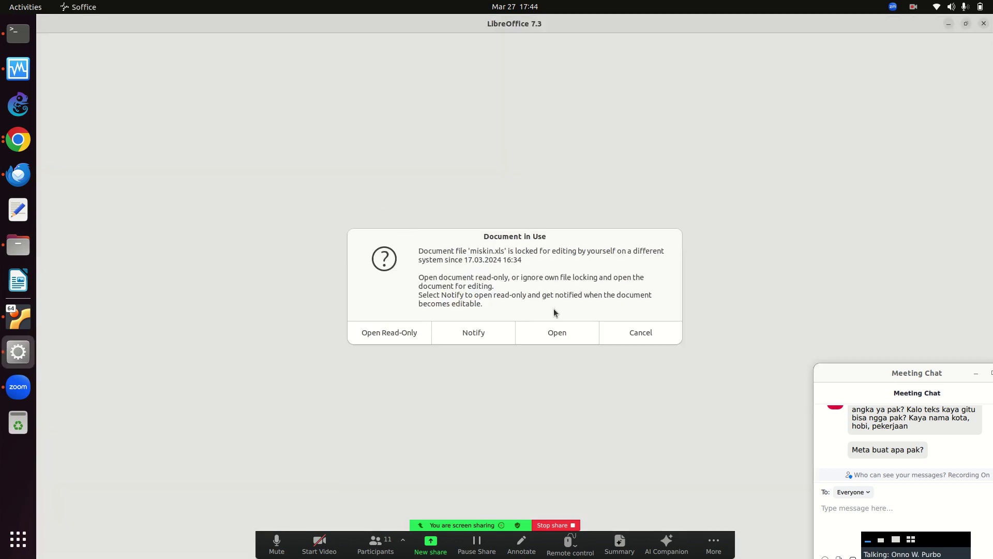
# Open the locked miskin.xls for editing anyway and zoom the sheet to 150%.
pyautogui.click(564, 331)
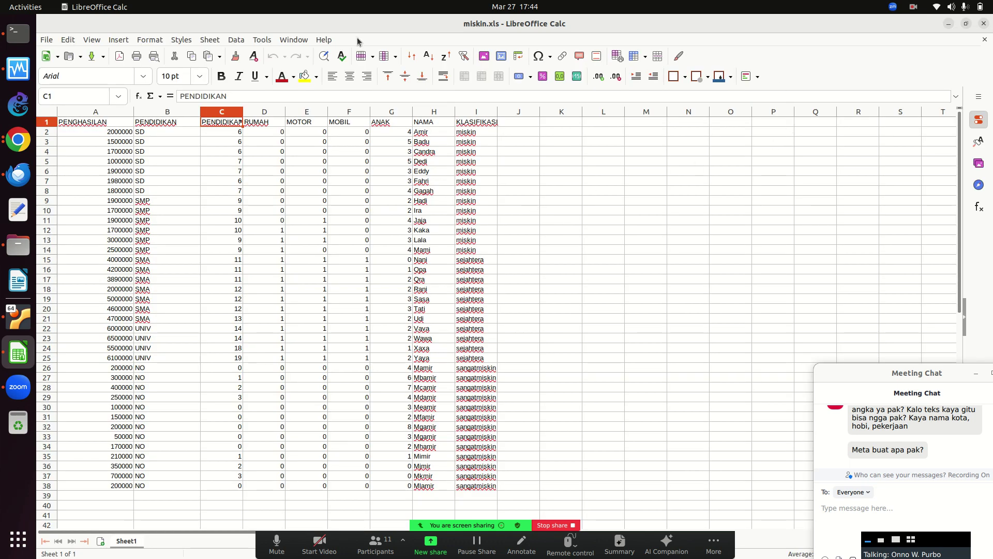
pyautogui.click(91, 39)
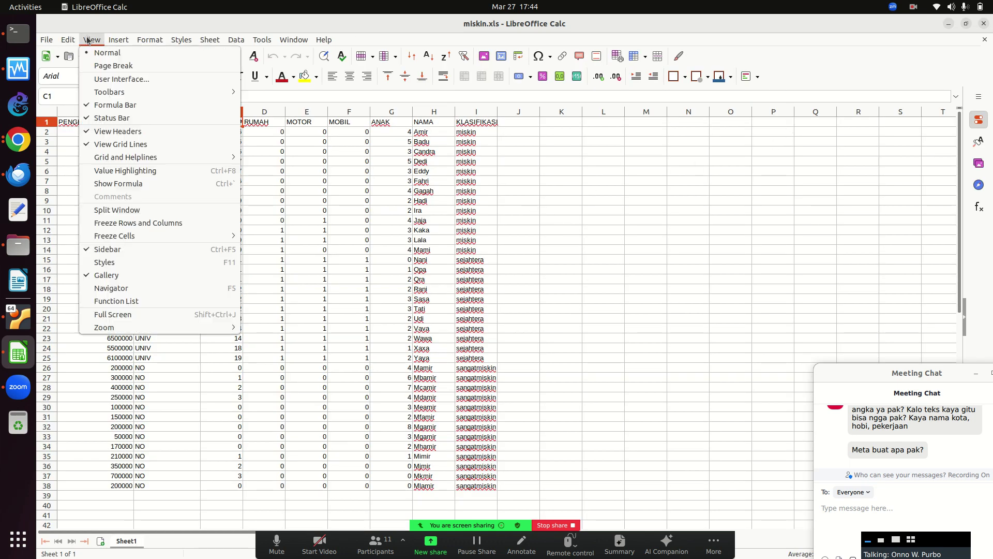
pyautogui.moveTo(155, 327)
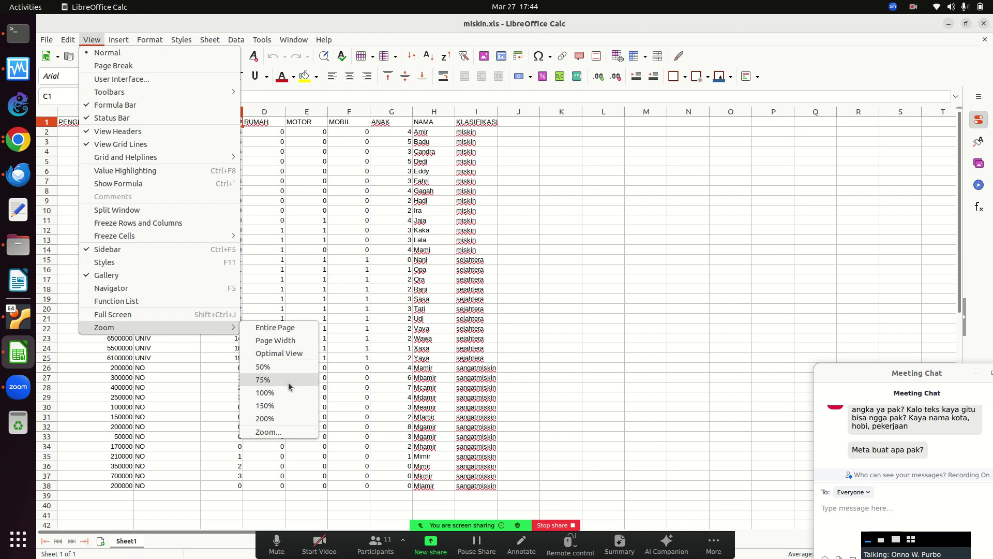
pyautogui.click(287, 405)
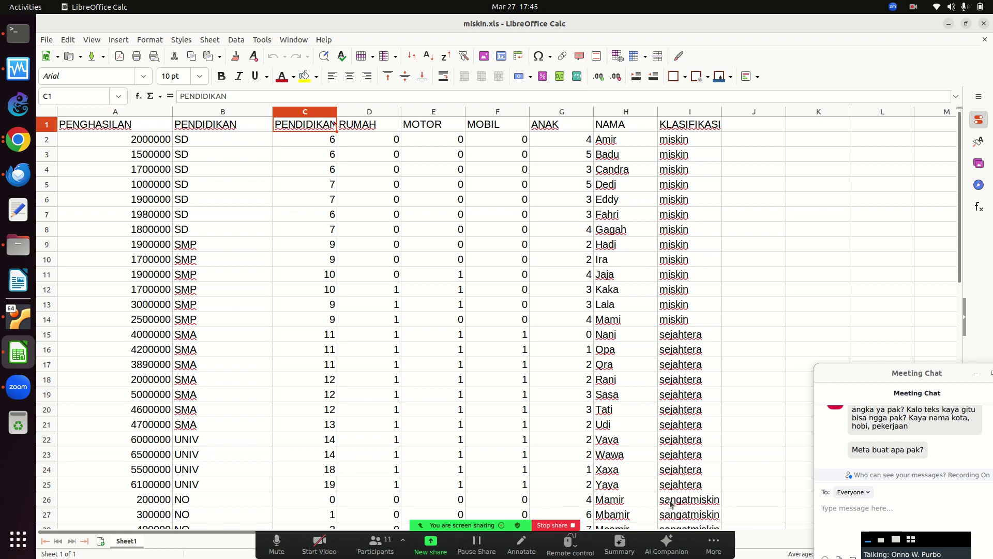
pyautogui.rightClick(788, 217)
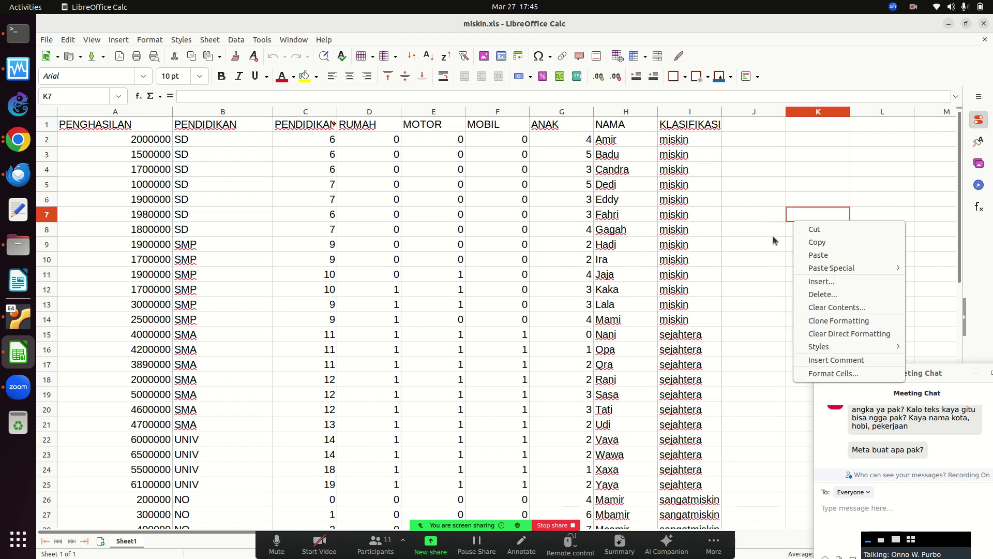
# Dismiss the K7 context menu, scroll through miskin.xls and back up, then close Calc.
pyautogui.click(946, 169)
pyautogui.scroll(-5, 965, 274)
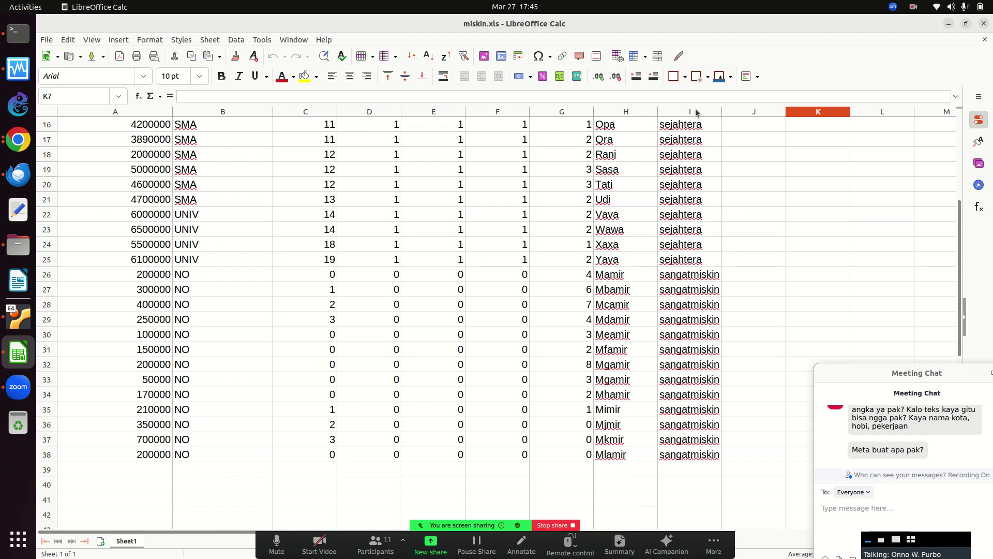
pyautogui.moveTo(961, 279); pyautogui.dragTo(962, 100)
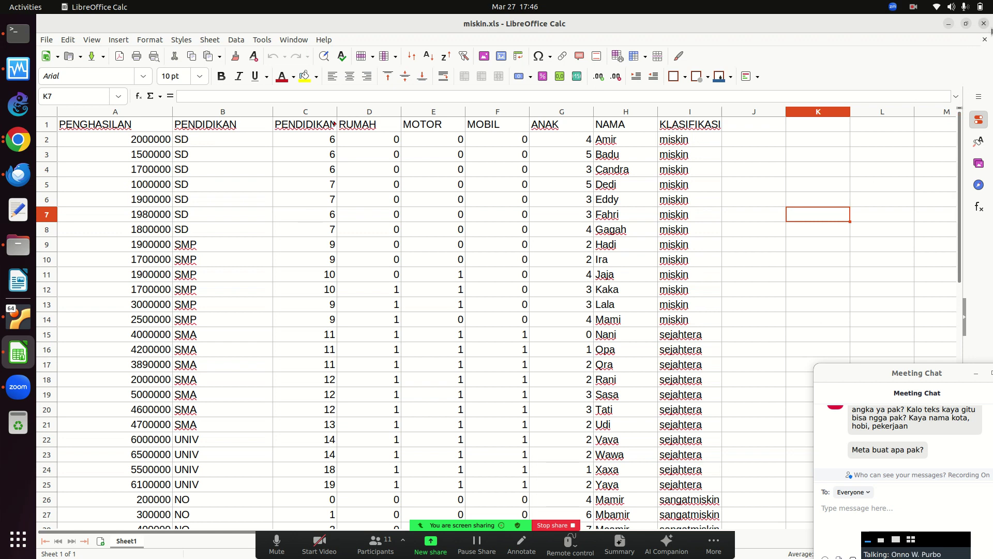
pyautogui.click(985, 24)
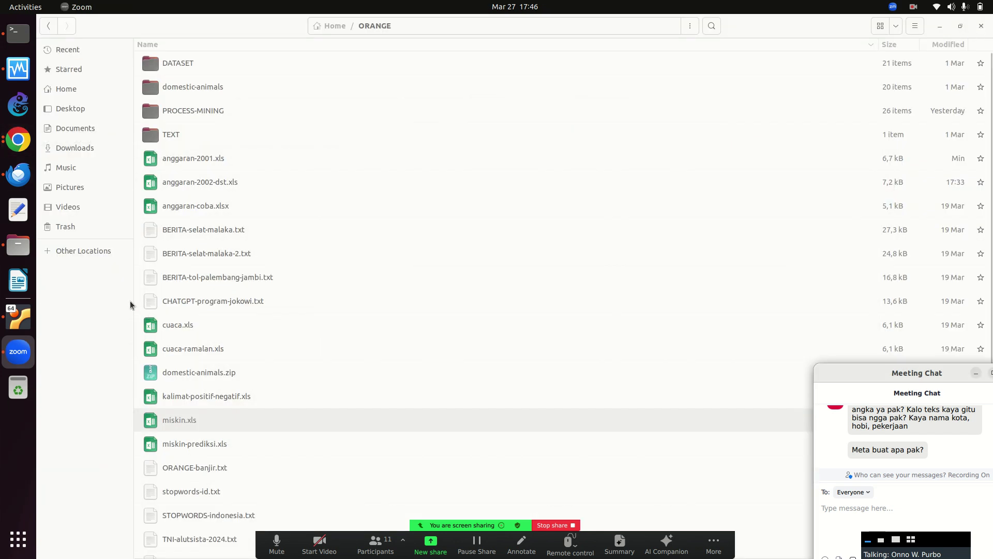
# Open miskin-prediksi.xls from the ORANGE folder, review its seven rows, and close the document.
pyautogui.click(18, 316)
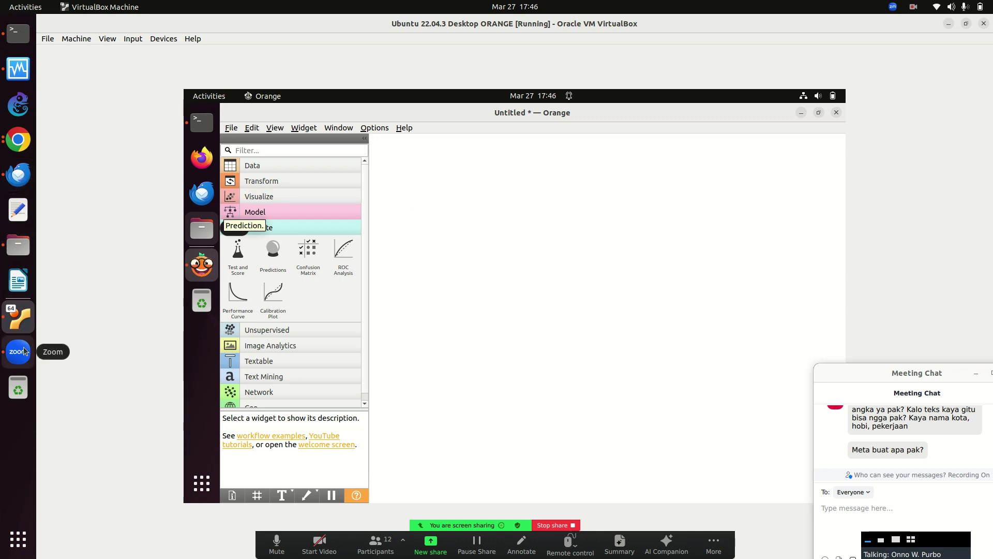
pyautogui.click(21, 244)
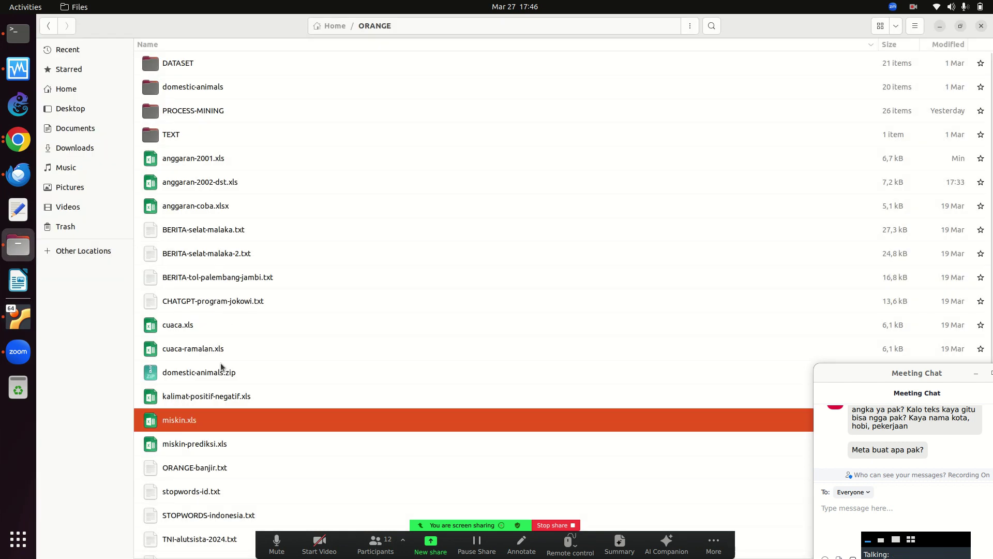
pyautogui.doubleClick(219, 444)
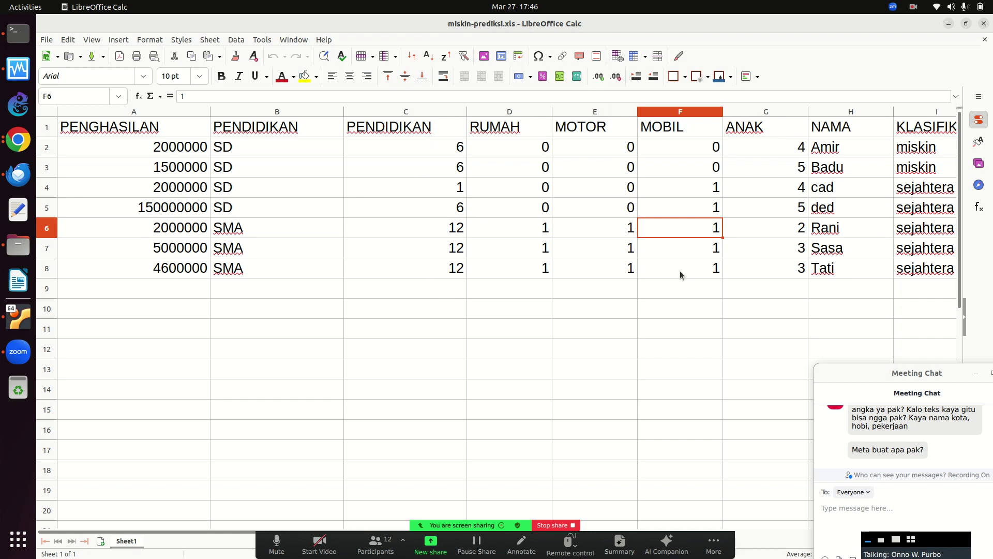
pyautogui.click(986, 39)
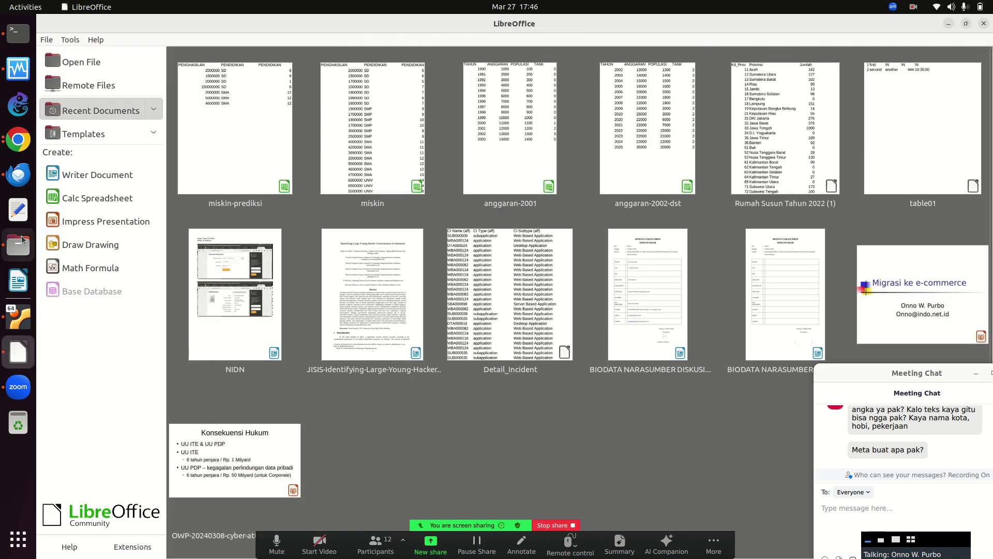
# Add a File widget loading ORANGE/miskin.xls and connect it to a new Data Table widget.
pyautogui.click(18, 316)
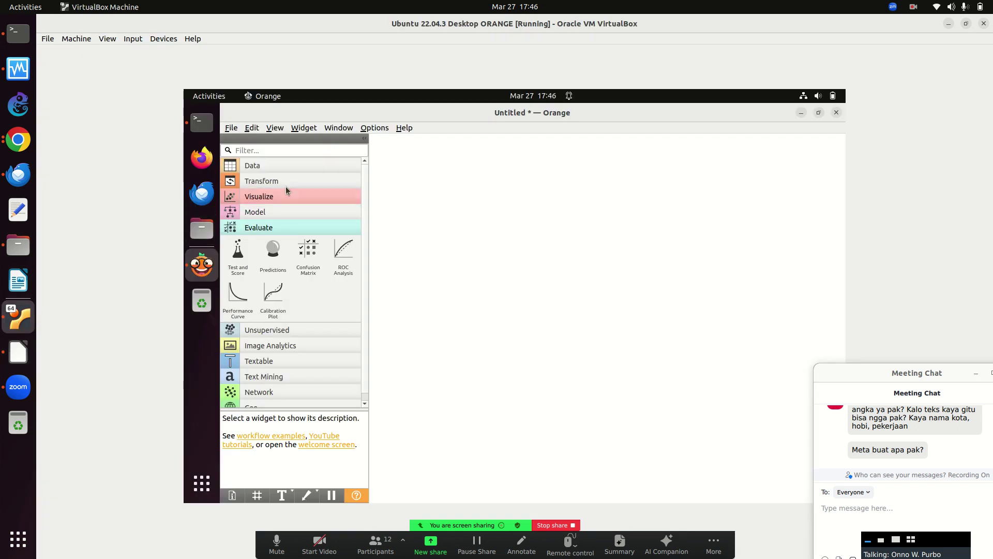
pyautogui.click(274, 166)
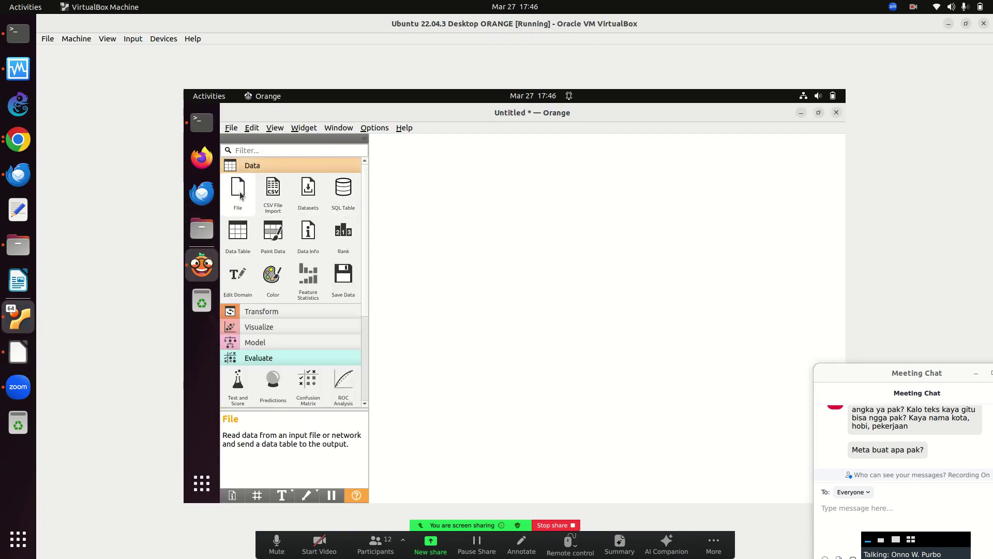
pyautogui.moveTo(240, 194); pyautogui.dragTo(452, 176)
pyautogui.doubleClick(453, 175)
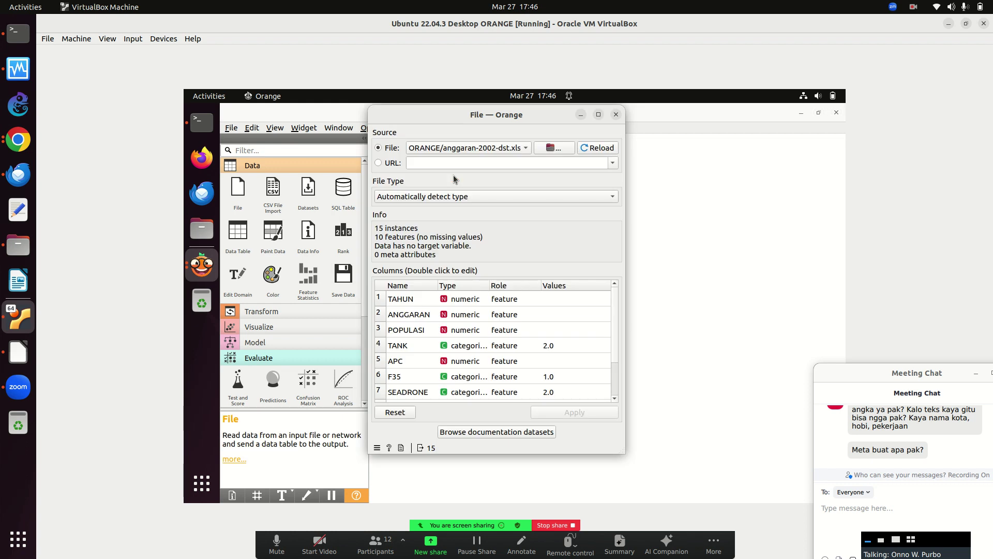
pyautogui.click(553, 150)
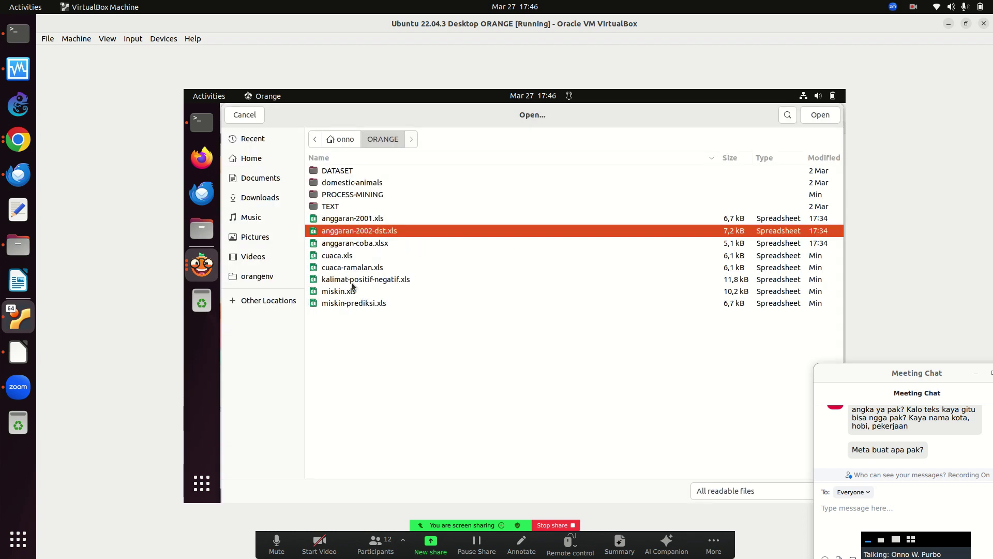
pyautogui.doubleClick(356, 292)
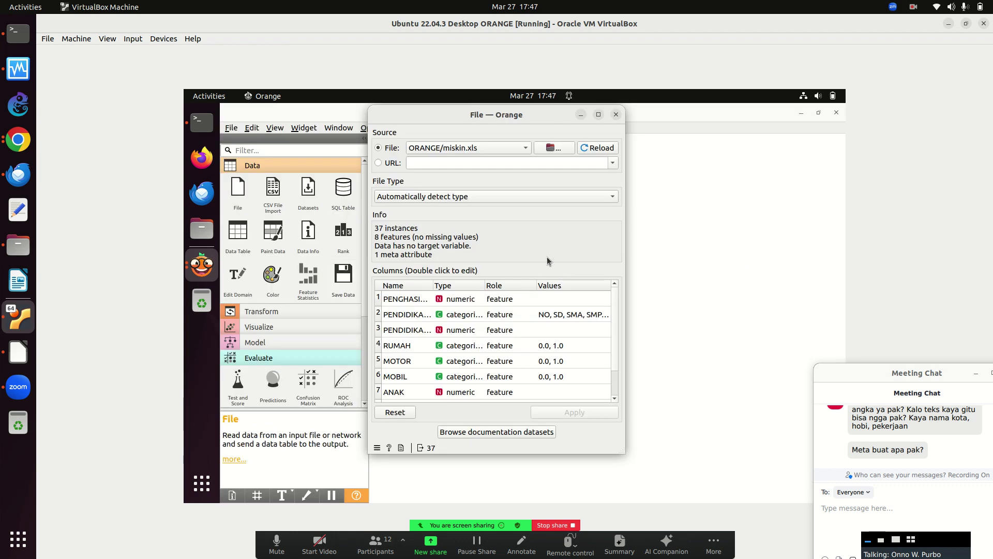
pyautogui.click(616, 114)
pyautogui.moveTo(239, 231); pyautogui.dragTo(579, 178)
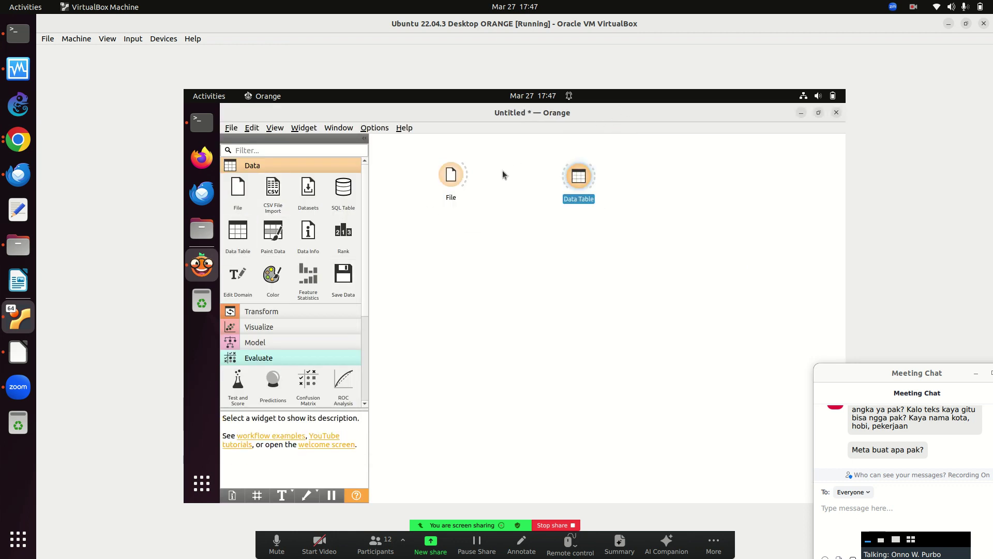
pyautogui.moveTo(491, 179); pyautogui.dragTo(579, 178)
# Inspect the loaded miskin data in the Data Table.
pyautogui.click(581, 178)
pyautogui.doubleClick(582, 179)
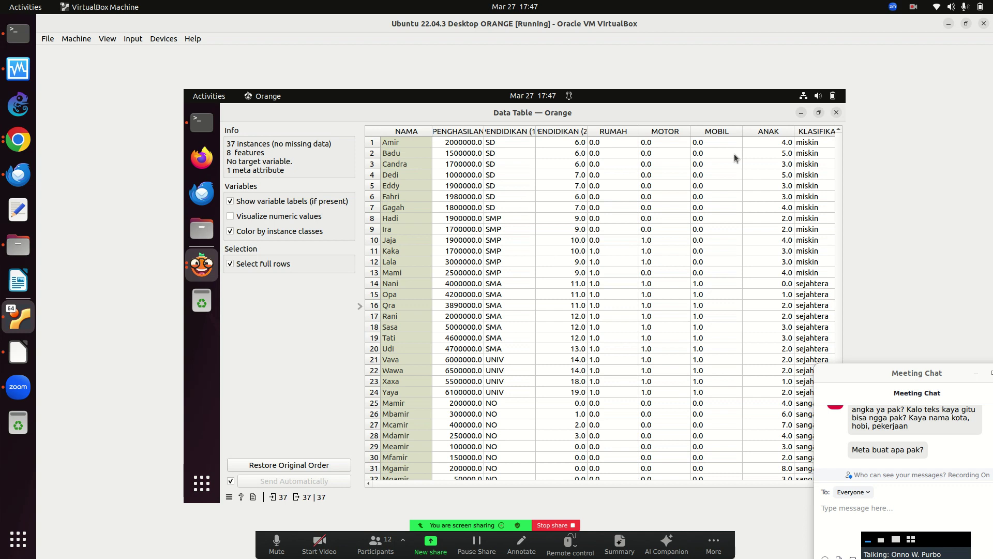
pyautogui.click(836, 114)
# Add a Select Columns widget fed by File and review its KLASIFIKASI target and ignored NAMA.
pyautogui.click(265, 313)
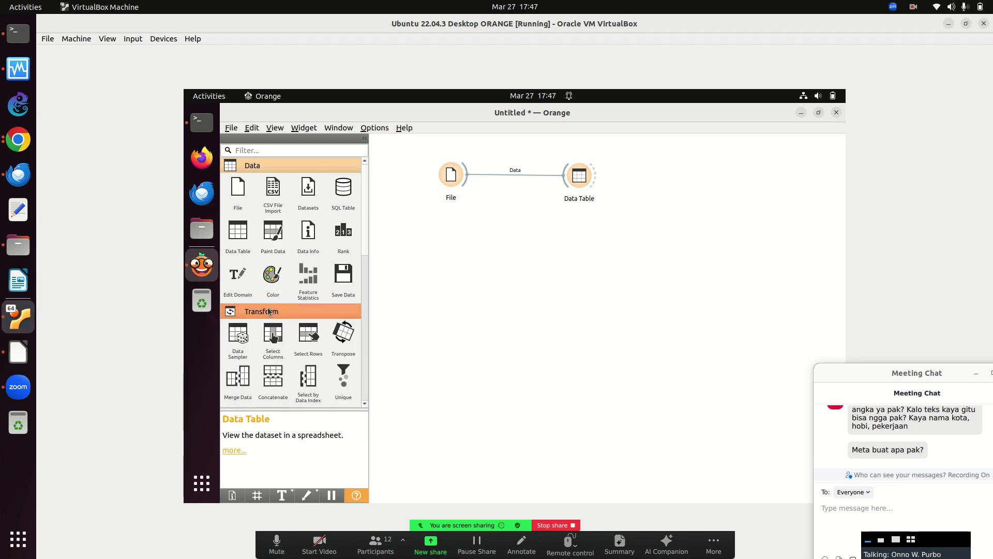
pyautogui.moveTo(274, 343); pyautogui.dragTo(593, 237)
pyautogui.moveTo(467, 176); pyautogui.dragTo(592, 237)
pyautogui.doubleClick(593, 237)
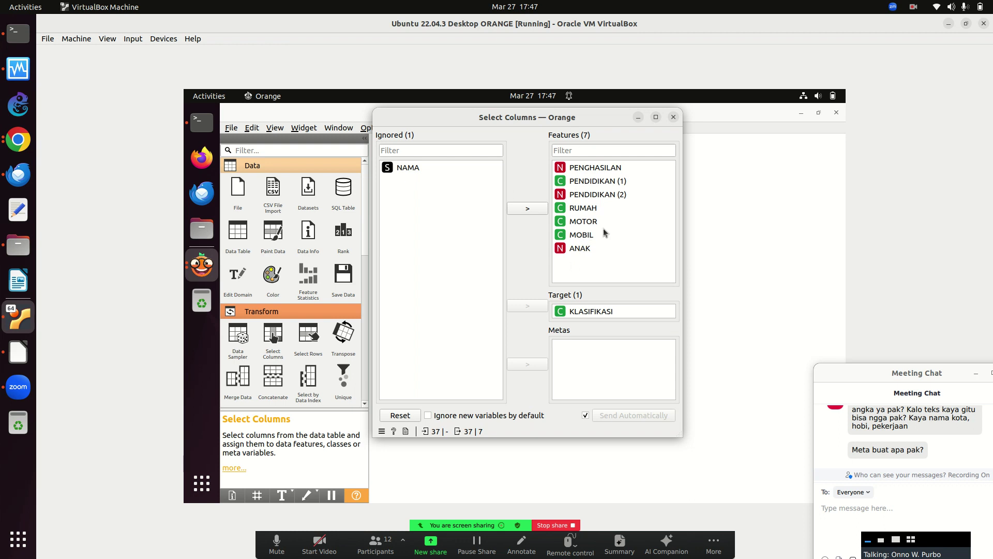
pyautogui.click(673, 117)
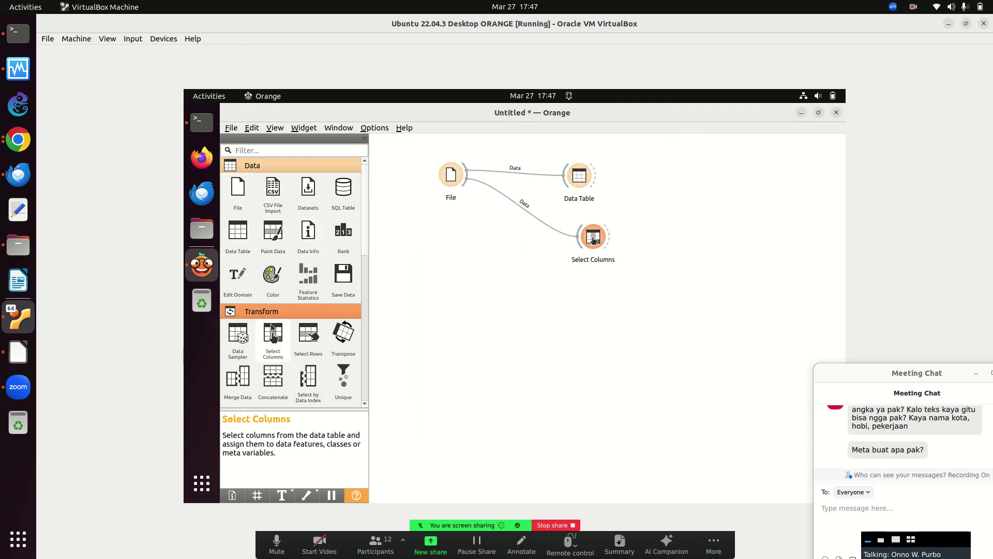
# Look over the miskin dataset in the Data Table once more.
pyautogui.click(594, 237)
pyautogui.click(575, 179)
pyautogui.doubleClick(575, 178)
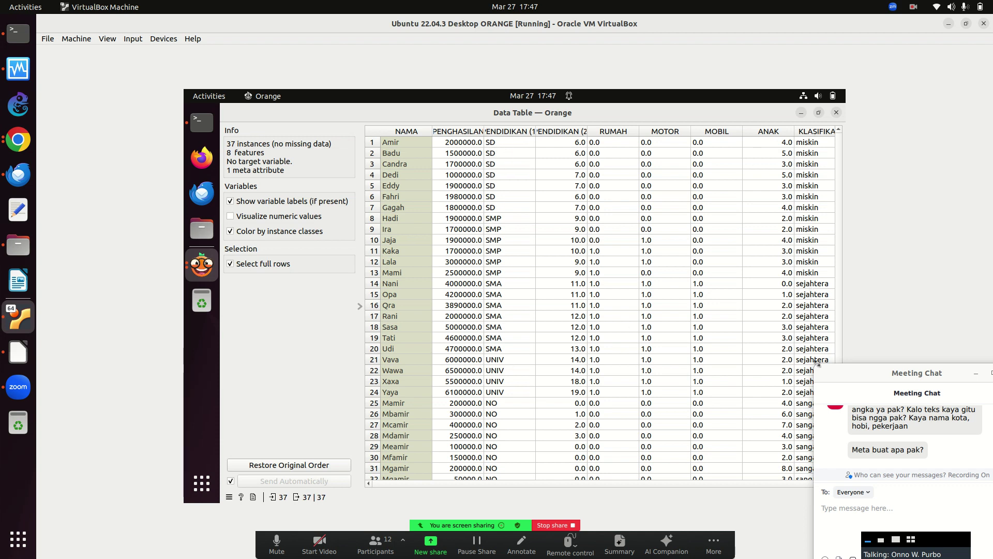
pyautogui.click(837, 112)
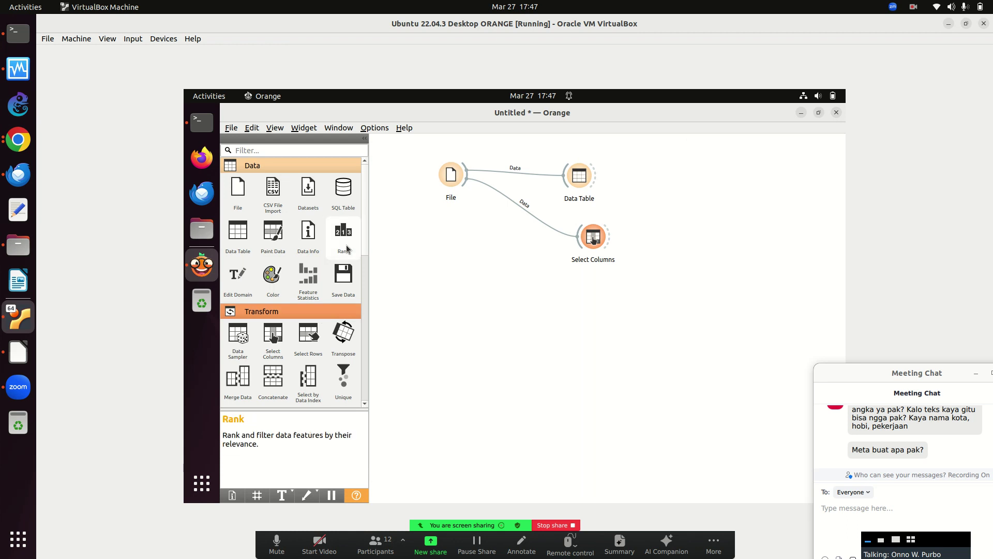
# Add Test and Score fed by Select Columns, plus Tree, Random Forest and Logistic Regression learners.
pyautogui.click(293, 166)
pyautogui.click(289, 181)
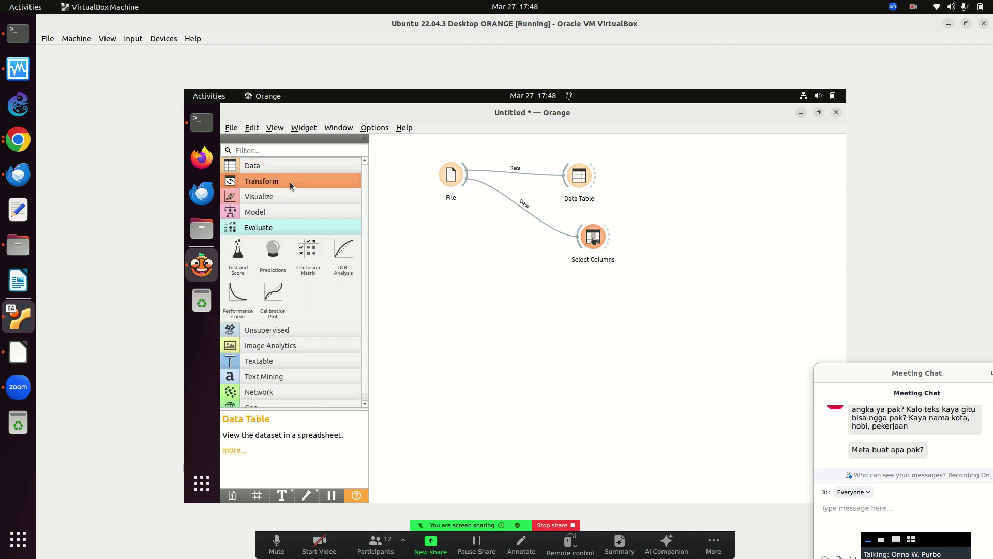
pyautogui.moveTo(625, 237); pyautogui.dragTo(675, 262)
pyautogui.click(293, 214)
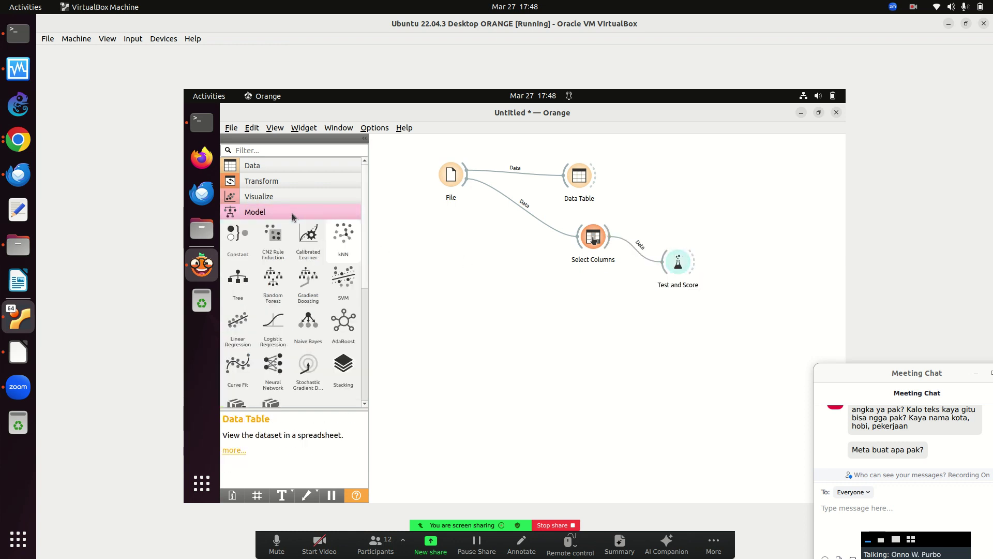
pyautogui.moveTo(273, 278); pyautogui.dragTo(541, 323)
pyautogui.moveTo(273, 323); pyautogui.dragTo(570, 372)
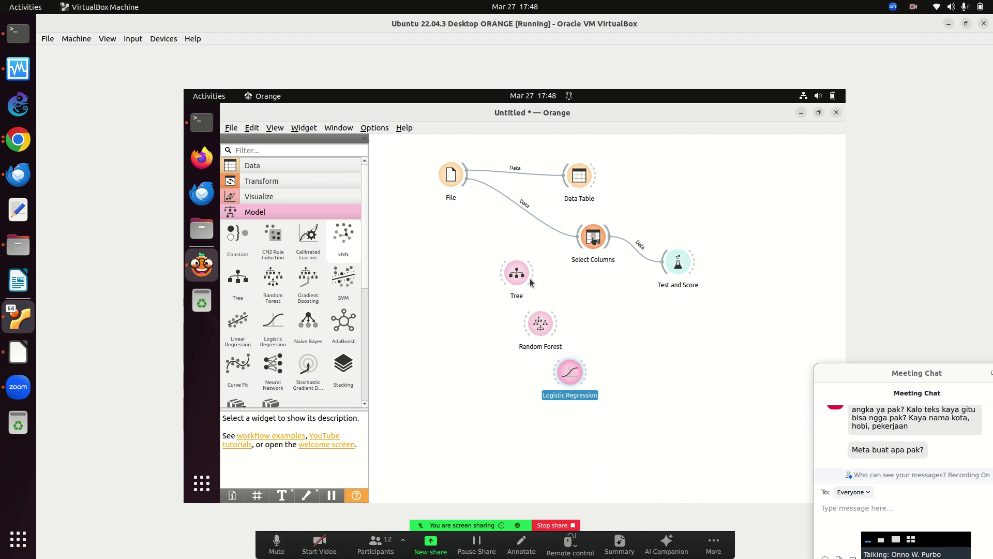
# Connect all three learners to Test and Score and check their cross-validation scores.
pyautogui.moveTo(533, 273); pyautogui.dragTo(676, 270)
pyautogui.moveTo(557, 324); pyautogui.dragTo(673, 263)
pyautogui.moveTo(583, 371); pyautogui.dragTo(672, 264)
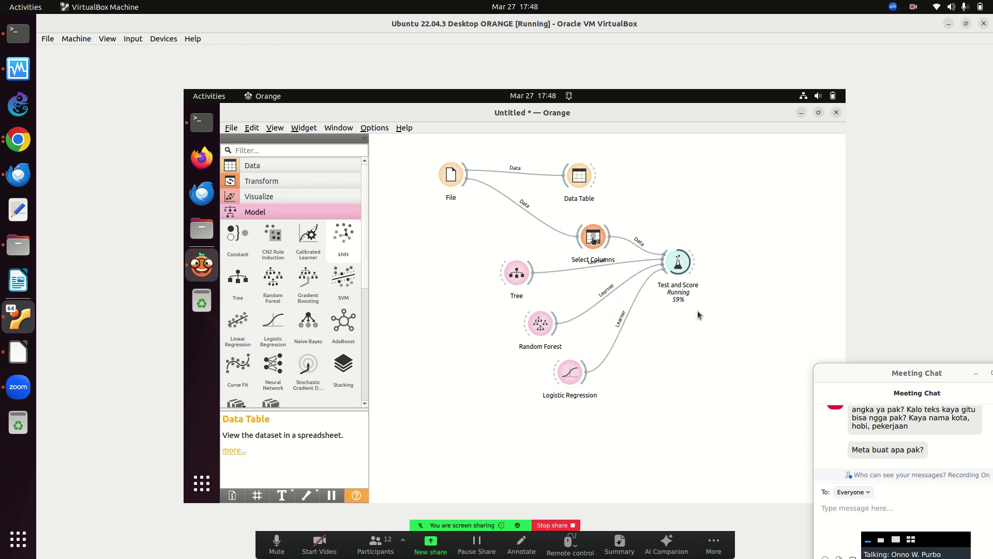
pyautogui.doubleClick(679, 259)
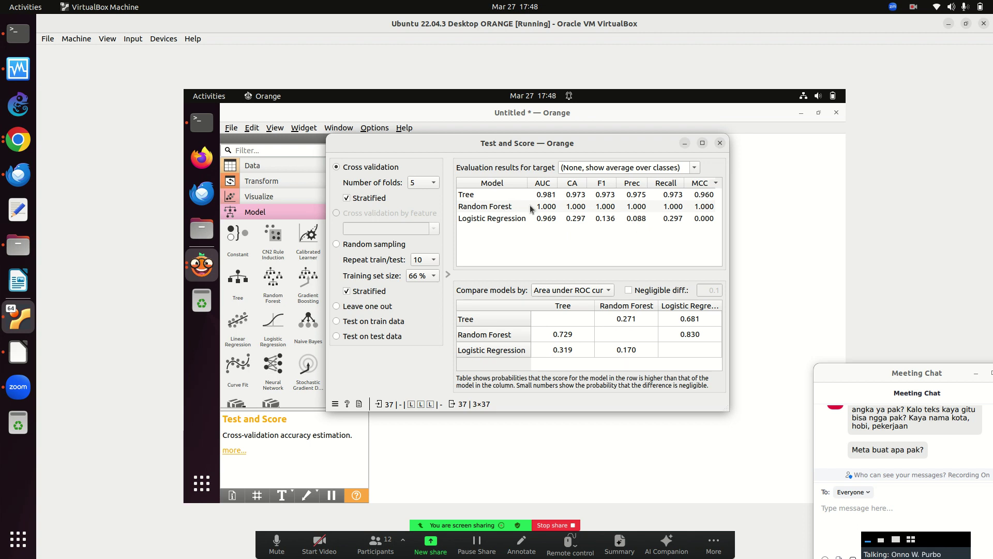
pyautogui.click(719, 143)
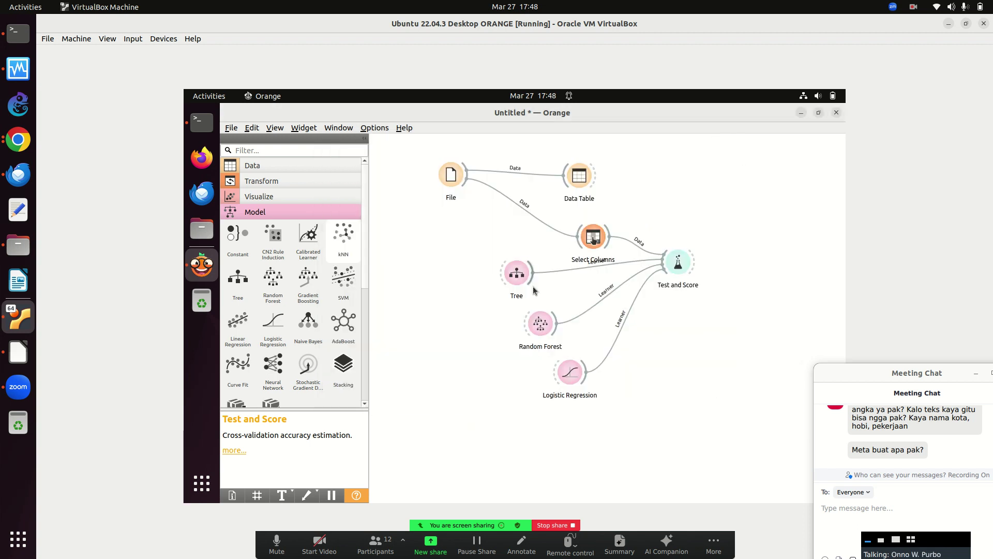
# Remove the Logistic Regression, Tree and Test and Score widgets from the canvas.
pyautogui.rightClick(566, 374)
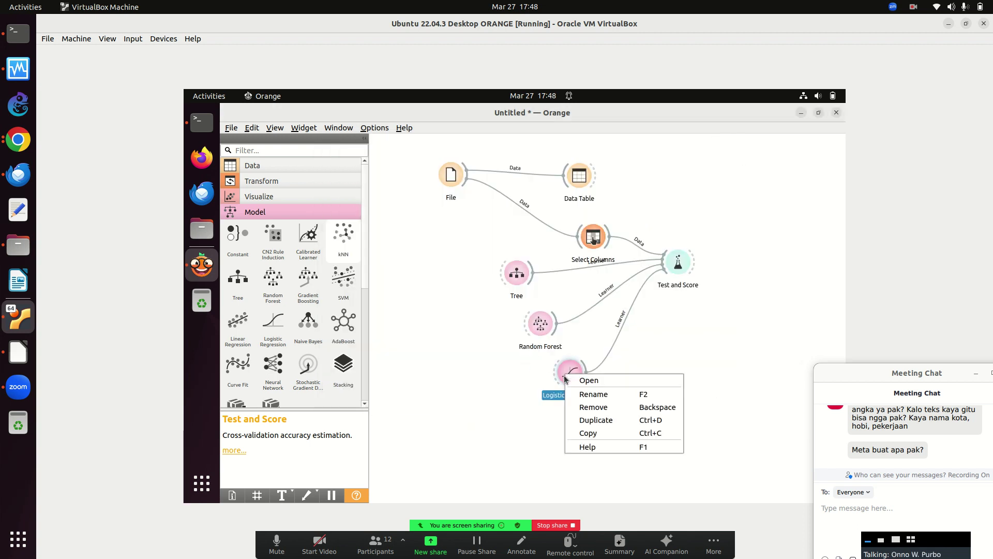
pyautogui.click(587, 408)
pyautogui.rightClick(518, 270)
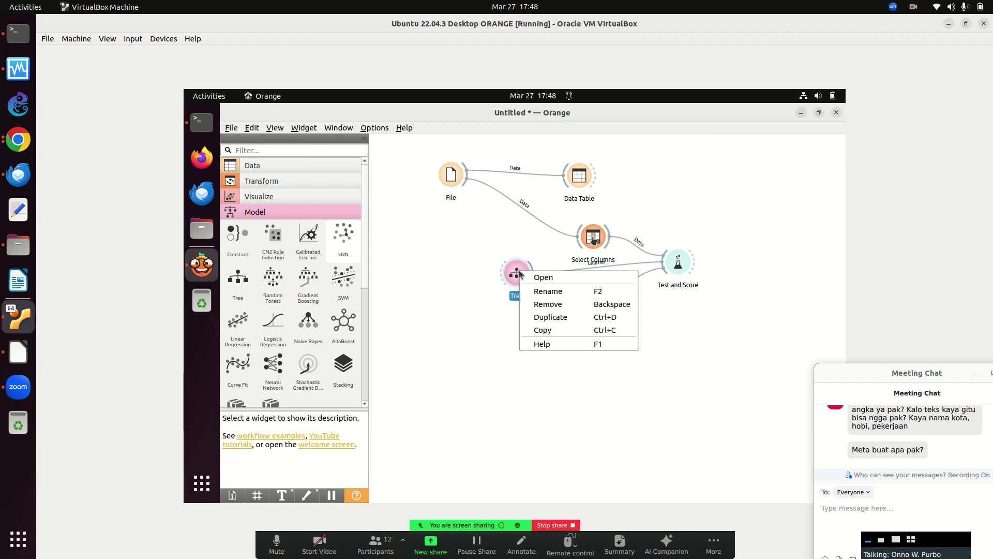
pyautogui.click(540, 304)
pyautogui.rightClick(681, 262)
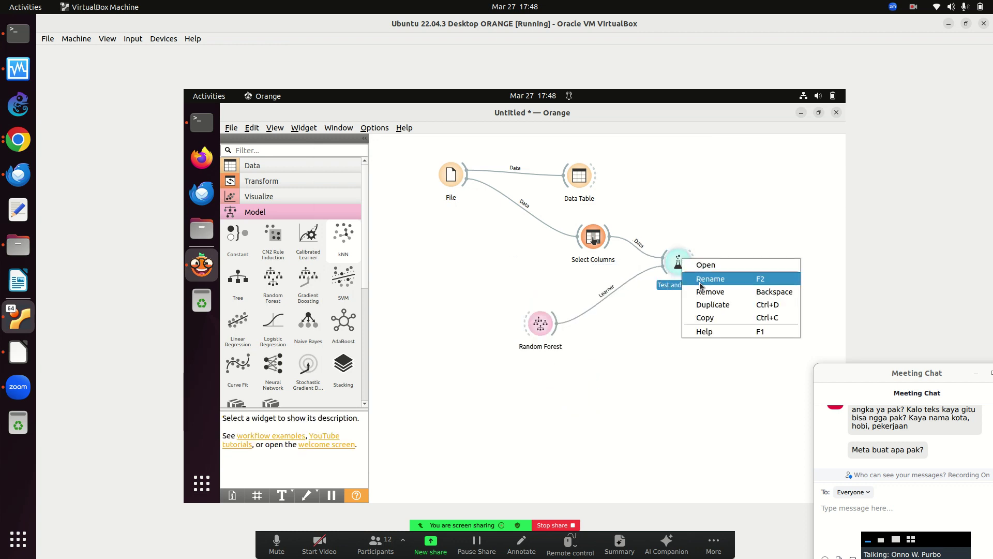
pyautogui.click(702, 289)
# Feed Select Columns data into Random Forest and add a second File widget.
pyautogui.moveTo(542, 331); pyautogui.dragTo(700, 247)
pyautogui.moveTo(610, 236); pyautogui.dragTo(698, 239)
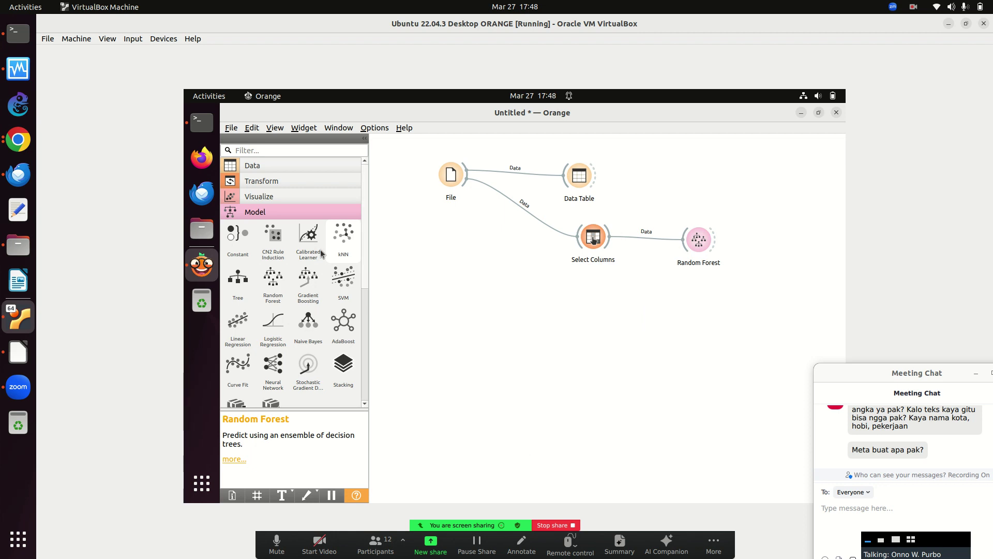
pyautogui.click(266, 171)
pyautogui.moveTo(238, 189); pyautogui.dragTo(465, 329)
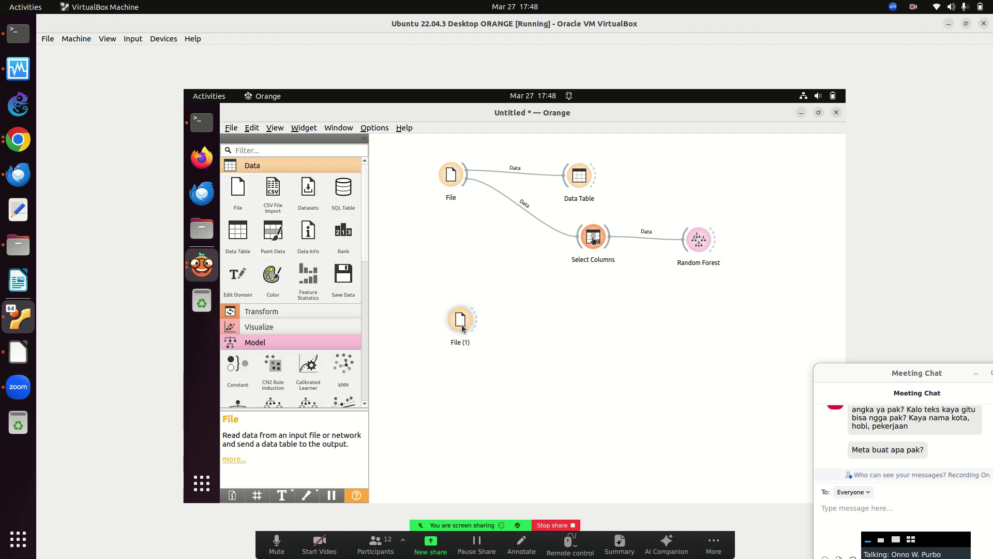
# Load miskin-prediksi.xls as the data source of File (1).
pyautogui.doubleClick(462, 326)
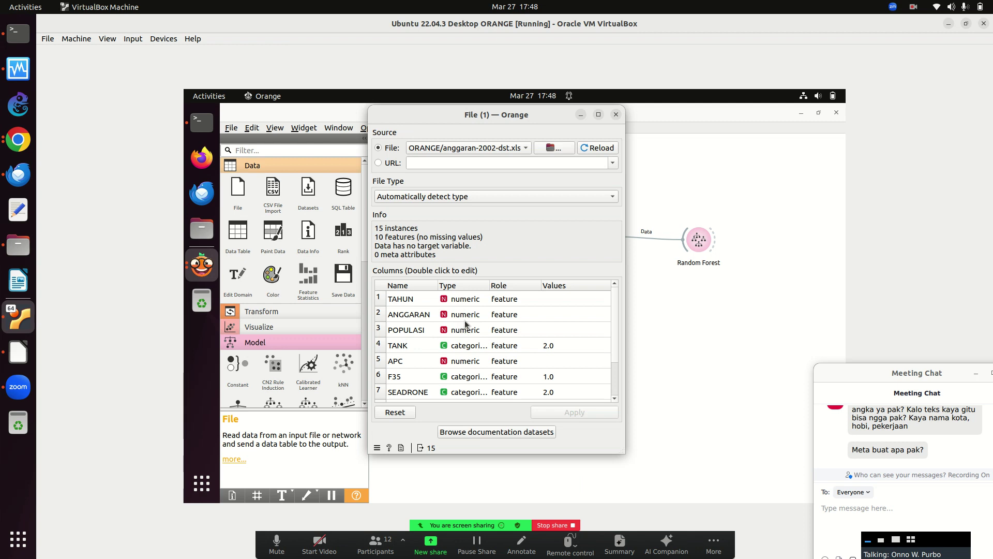
pyautogui.click(554, 148)
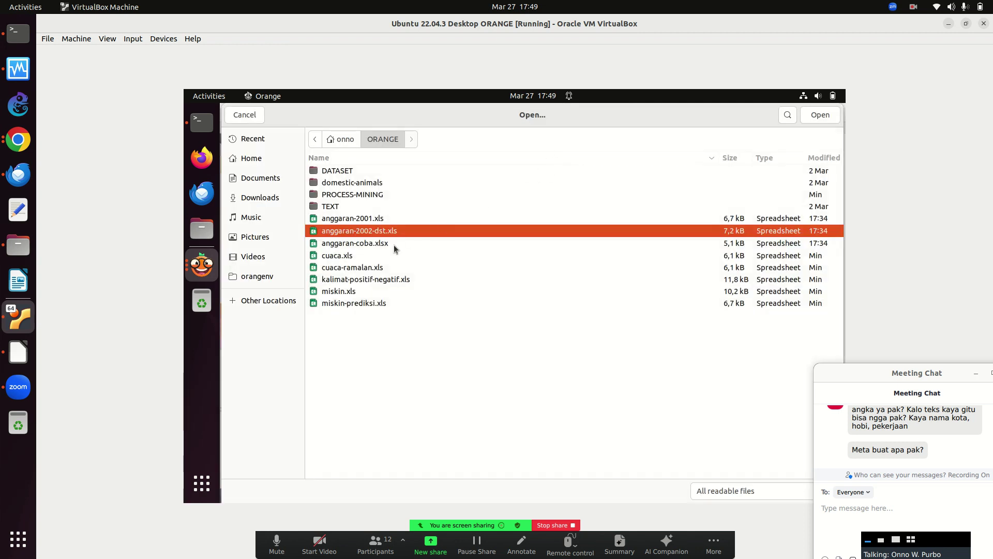
pyautogui.click(370, 304)
pyautogui.press('Return')
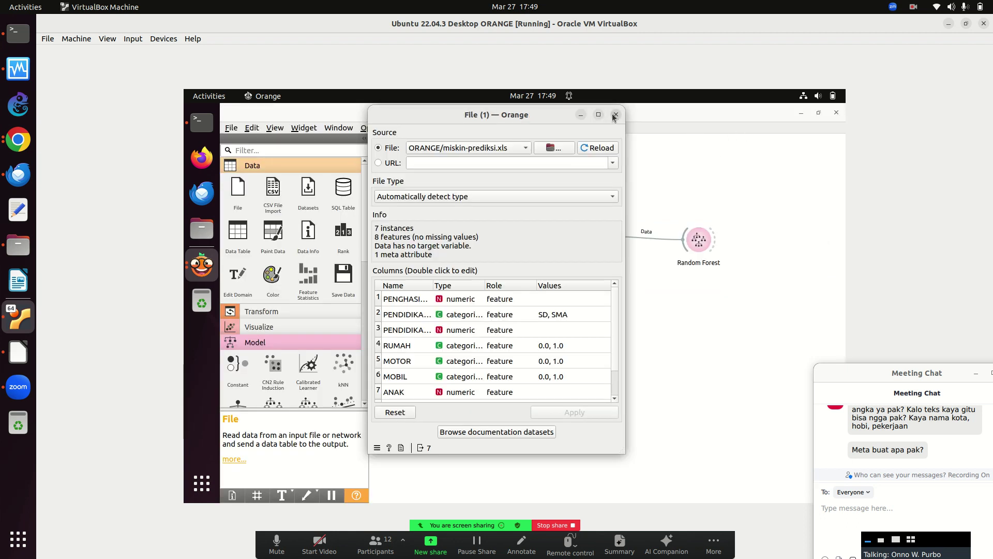
pyautogui.click(615, 114)
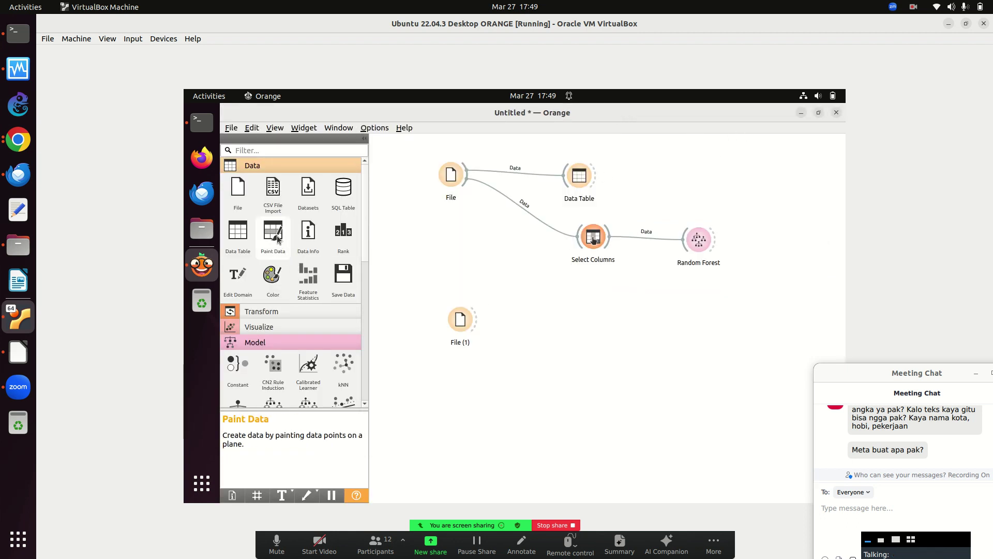
# Add a Select Columns (1) widget fed by File (1) and check its column roles.
pyautogui.click(262, 312)
pyautogui.moveTo(272, 334); pyautogui.dragTo(602, 317)
pyautogui.moveTo(476, 319); pyautogui.dragTo(602, 318)
pyautogui.doubleClick(602, 318)
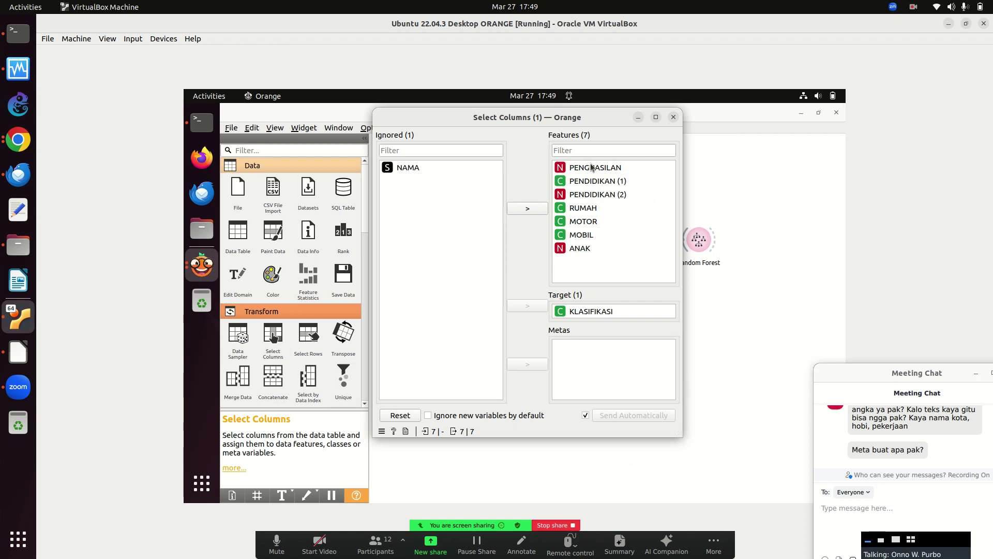
pyautogui.click(673, 117)
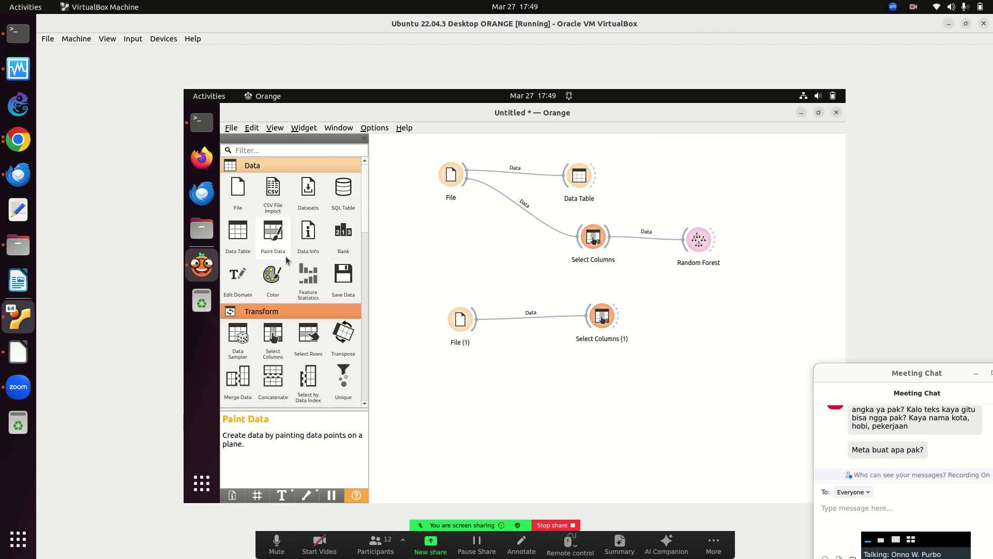
# Add a Predictions widget taking Random Forest's model and Select Columns (1) data.
pyautogui.moveTo(367, 227); pyautogui.dragTo(356, 377)
pyautogui.scroll(-1, 356, 378)
pyautogui.moveTo(767, 296); pyautogui.dragTo(765, 294)
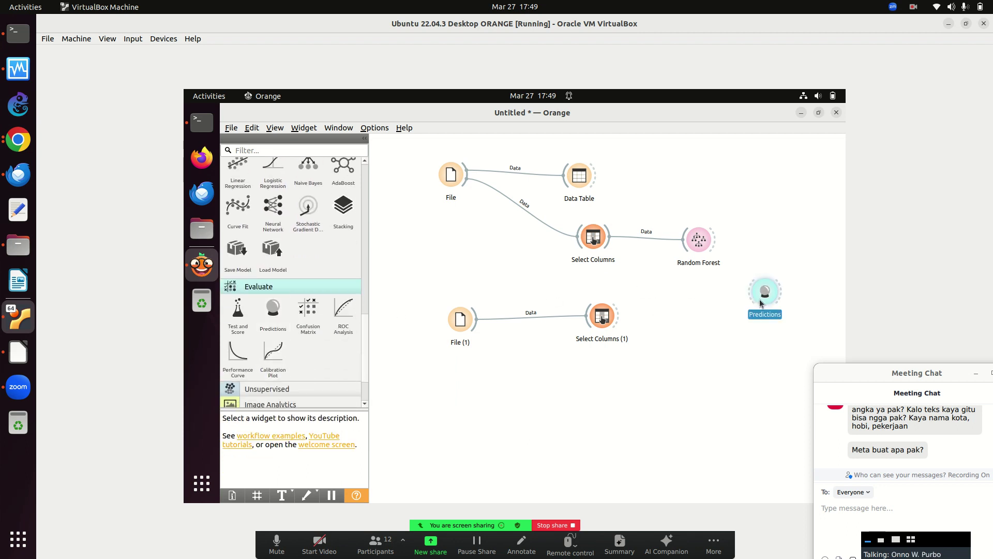
pyautogui.moveTo(718, 239); pyautogui.dragTo(752, 290)
pyautogui.moveTo(620, 316); pyautogui.dragTo(761, 299)
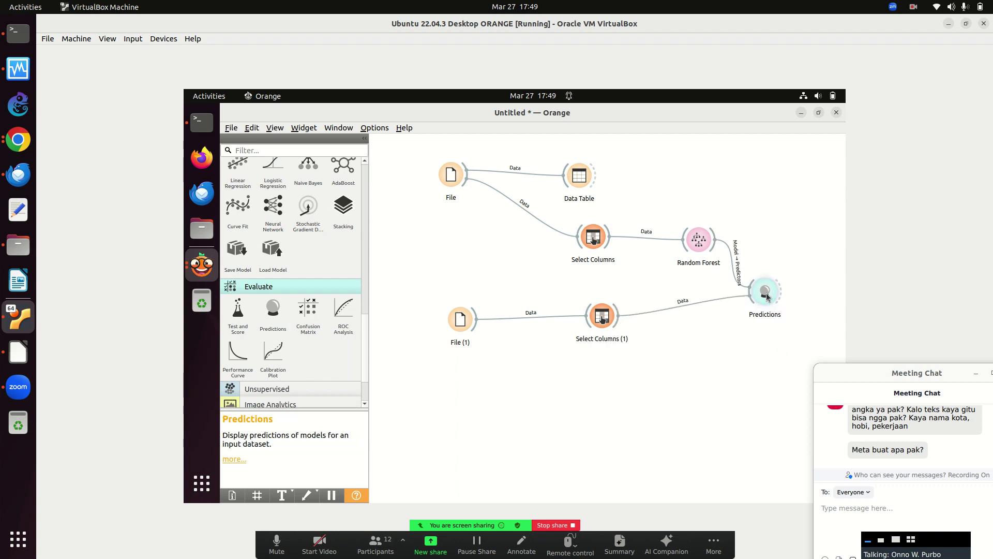
# Review Random Forest's predictions for the 7 rows (CA 0.857, AUC 1.000), then bring up Files.
pyautogui.doubleClick(766, 296)
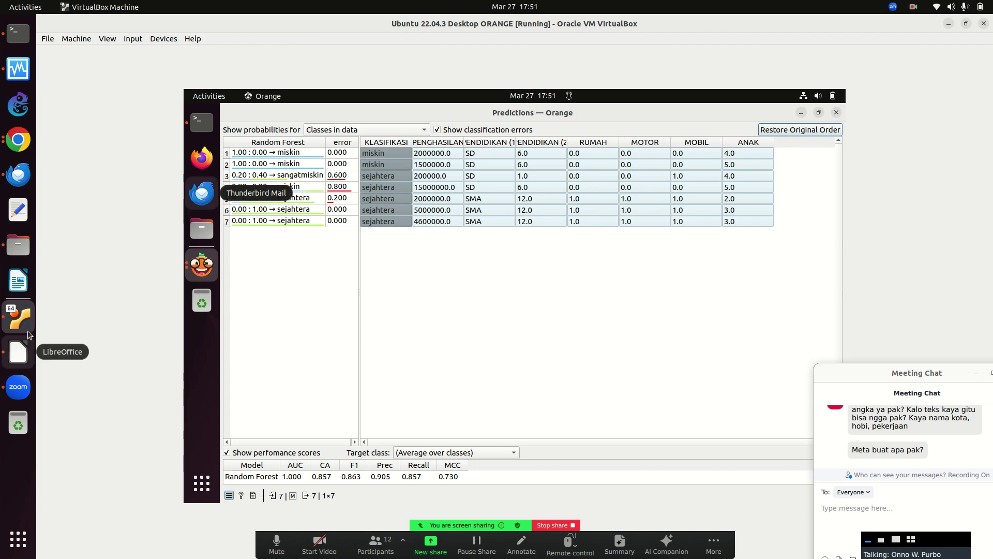
pyautogui.click(27, 253)
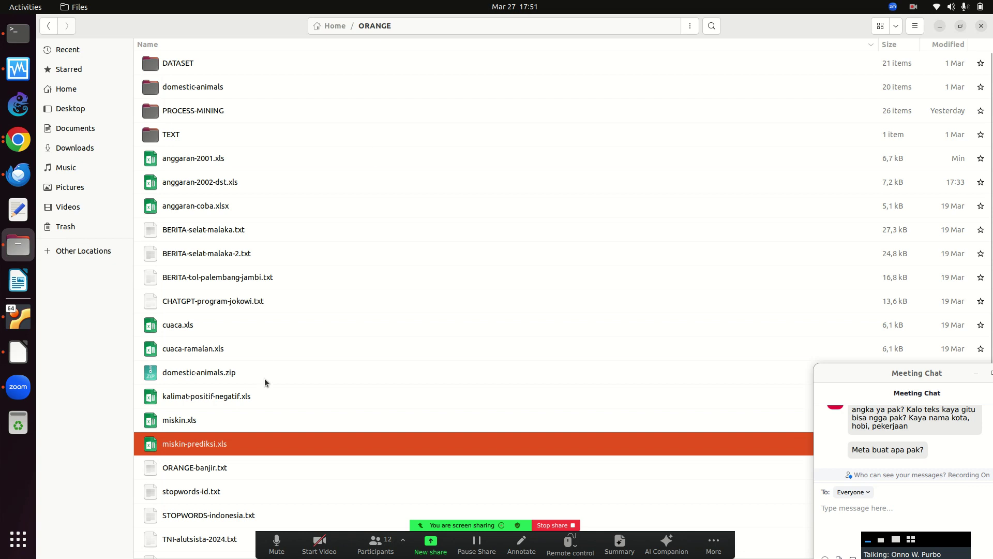
# Open miskin-prediksi.xls in Calc and set the row 4 income to 2000000.
pyautogui.doubleClick(211, 442)
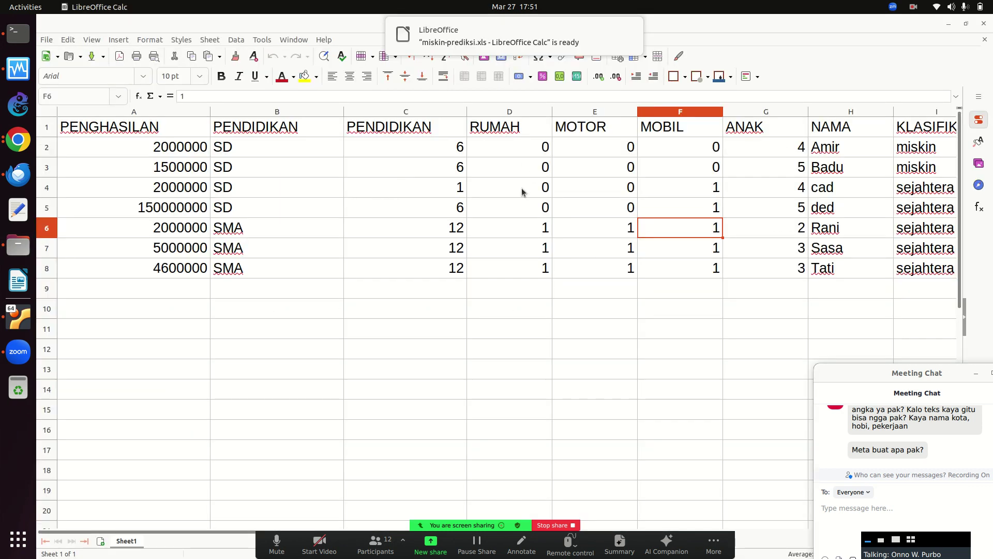
pyautogui.click(737, 226)
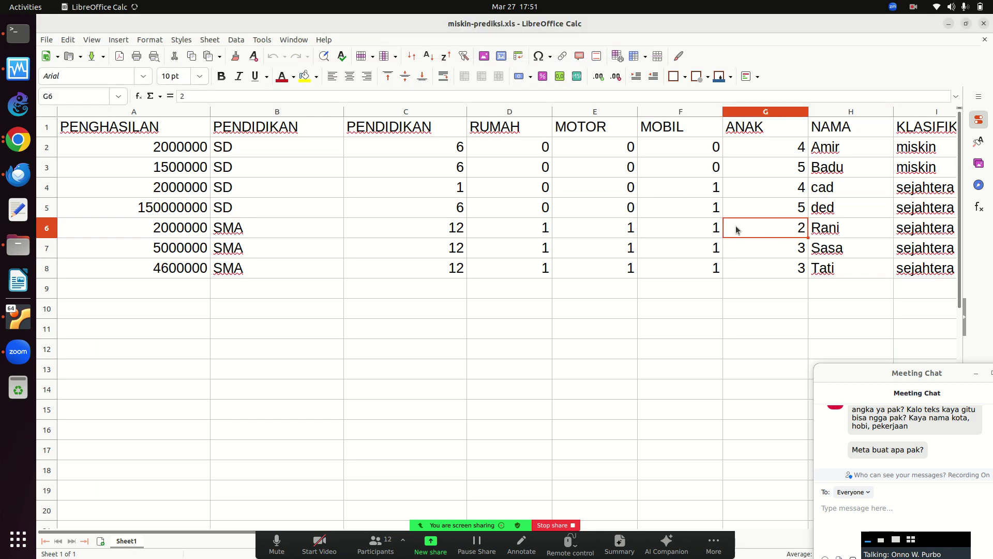
pyautogui.press('Left')
pyautogui.press('Up')
pyautogui.press('Up')
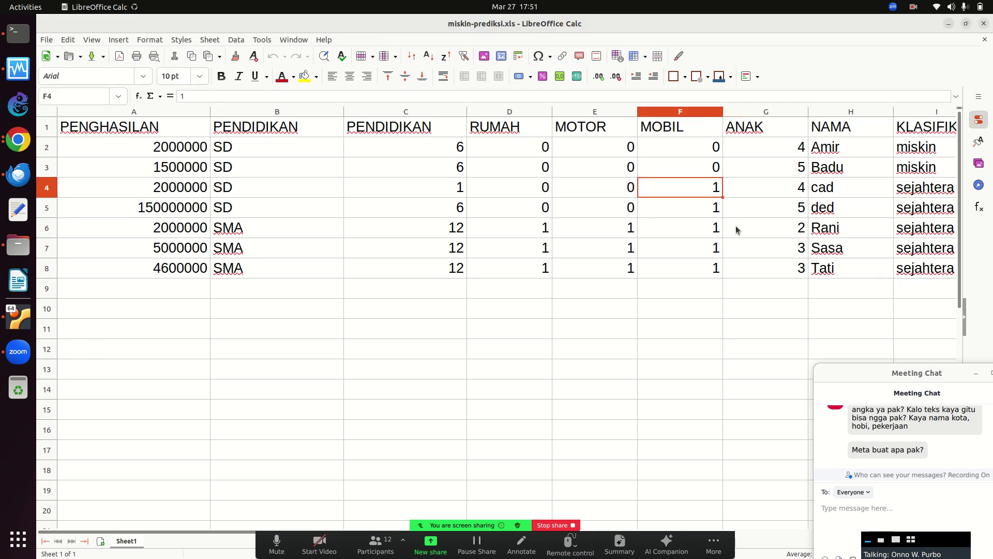
pyautogui.press('Right')
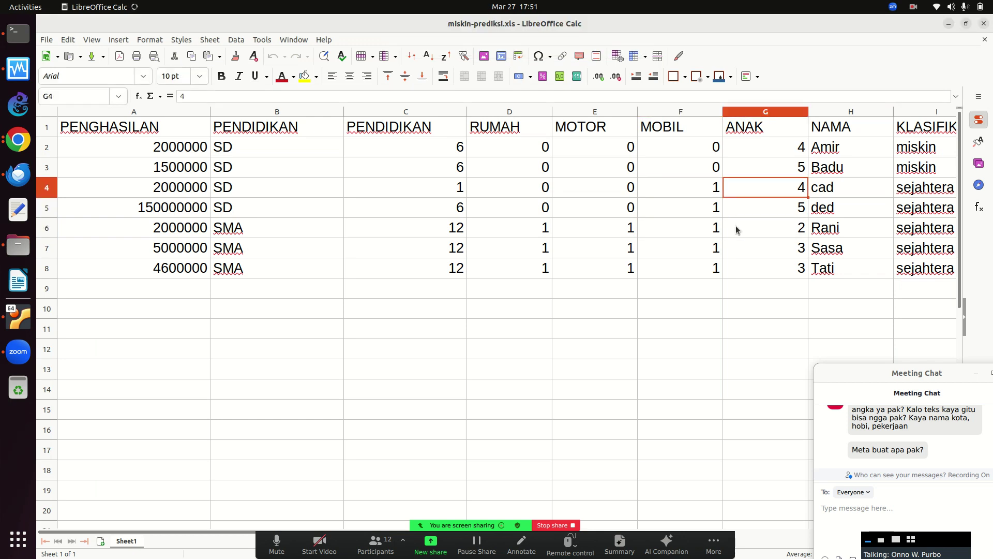
pyautogui.press('Left')
pyautogui.press('Left')
pyautogui.press('Left')
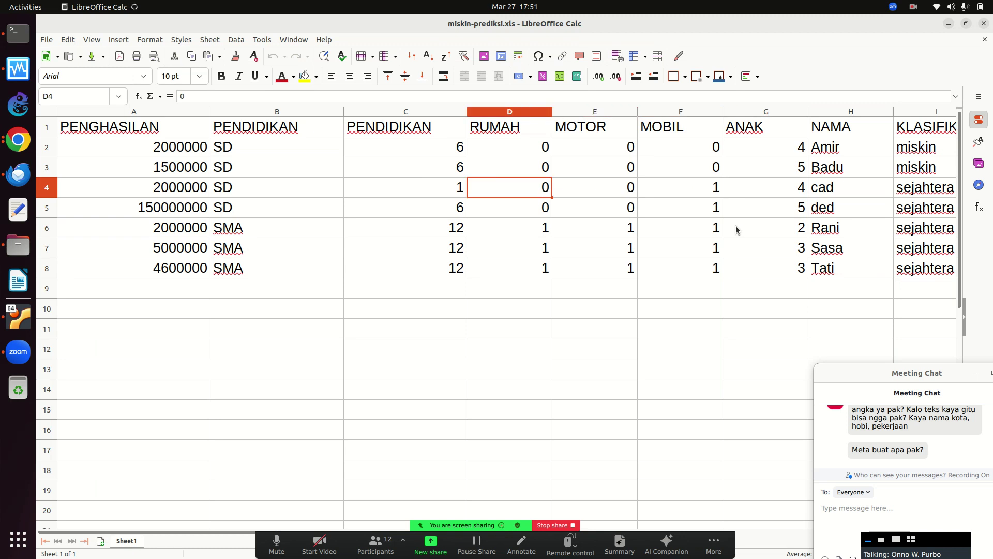
pyautogui.press('Left')
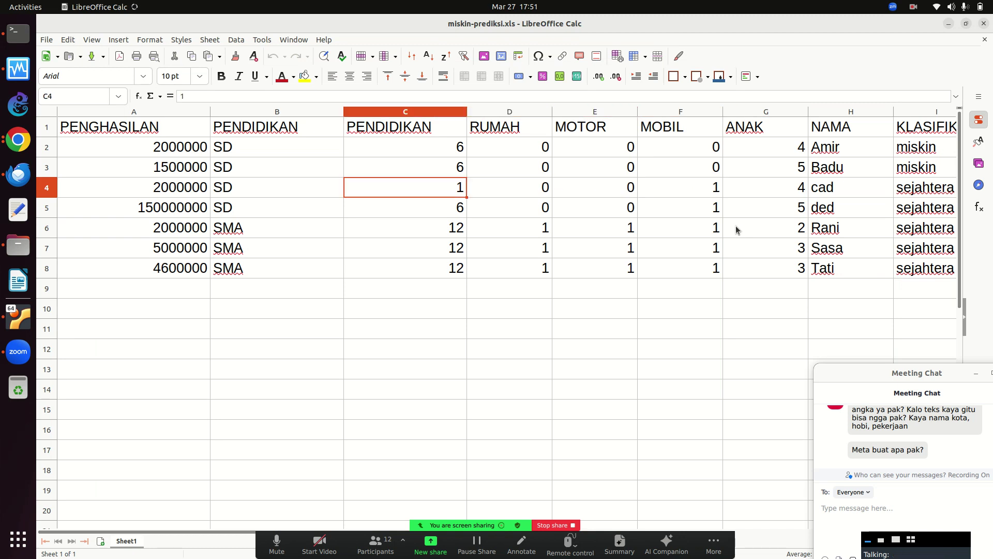
pyautogui.press('Right')
pyautogui.press('Left')
pyautogui.press('Left')
pyautogui.press('Left')
pyautogui.write('2')
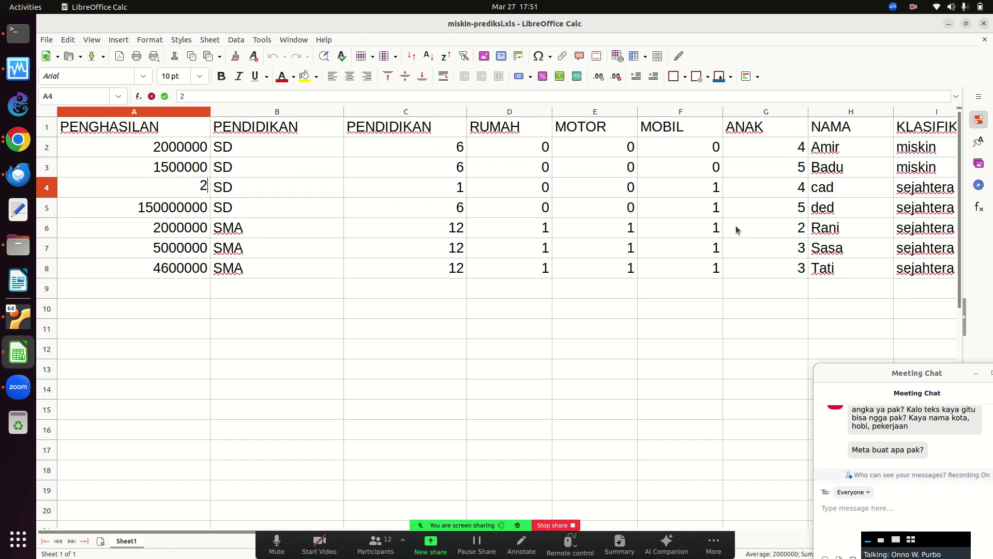
pyautogui.write('000000')
pyautogui.press('Right')
pyautogui.press('Right')
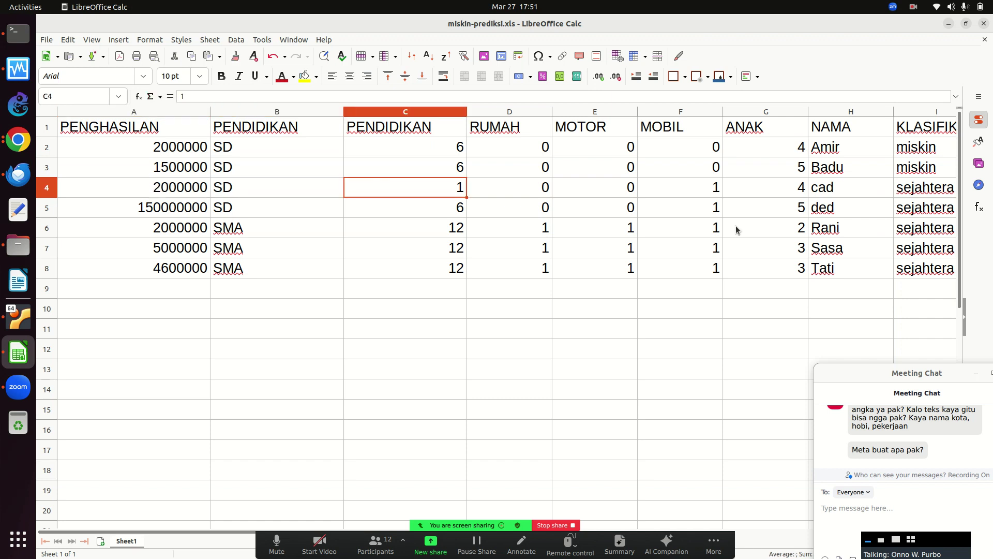
# Enter 6 and then 1 in the remaining row 4 cells and check the row.
pyautogui.write('6')
pyautogui.press('Return')
pyautogui.press('Up')
pyautogui.press('Right')
pyautogui.press('Right')
pyautogui.press('Right')
pyautogui.press('Left')
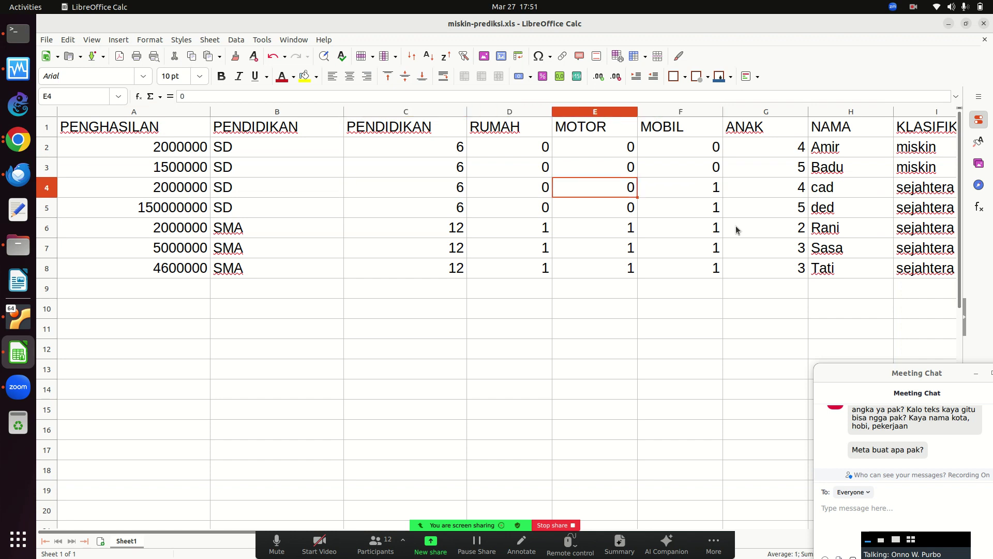
pyautogui.press('Left')
pyautogui.press('Left')
pyautogui.press('Left')
pyautogui.press('Left')
pyautogui.press('Right')
pyautogui.press('Right')
pyautogui.press('Right')
pyautogui.press('Left')
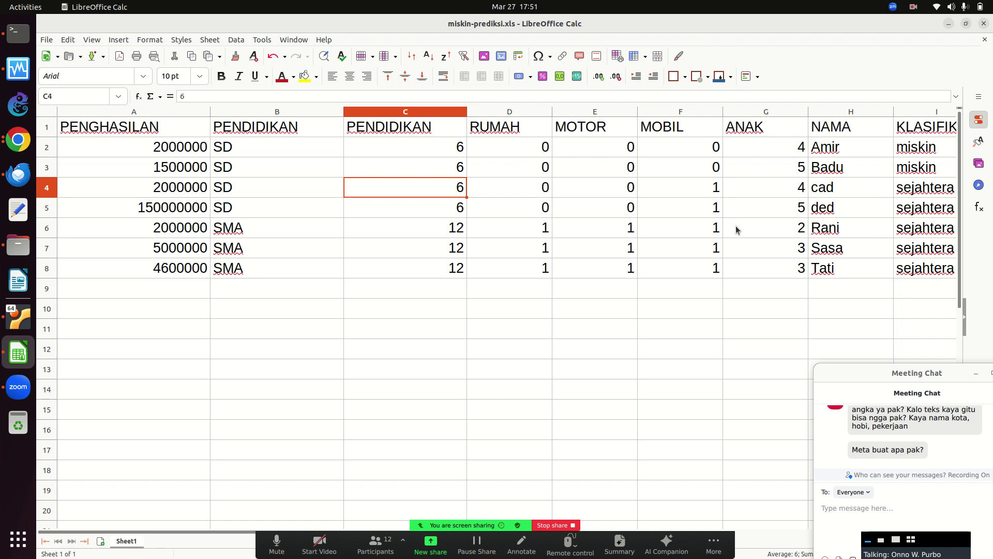
pyautogui.write('1')
pyautogui.press('Return')
pyautogui.press('Up')
pyautogui.press('Left')
pyautogui.press('Right')
pyautogui.press('Right')
pyautogui.press('Right')
pyautogui.press('Left')
pyautogui.press('Left')
pyautogui.press('Left')
pyautogui.press('Left')
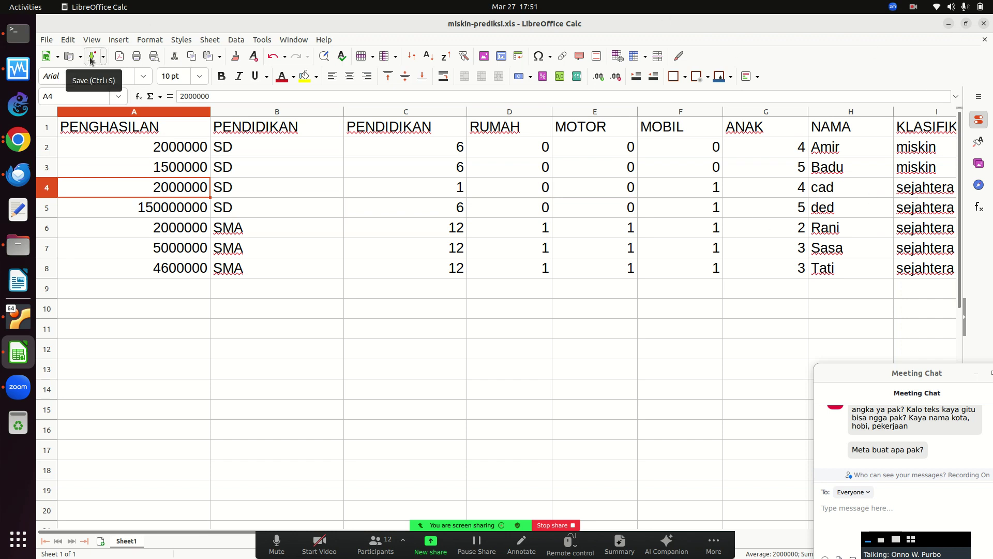
# Save the spreadsheet, keeping the Excel 97–2003 format.
pyautogui.click(93, 57)
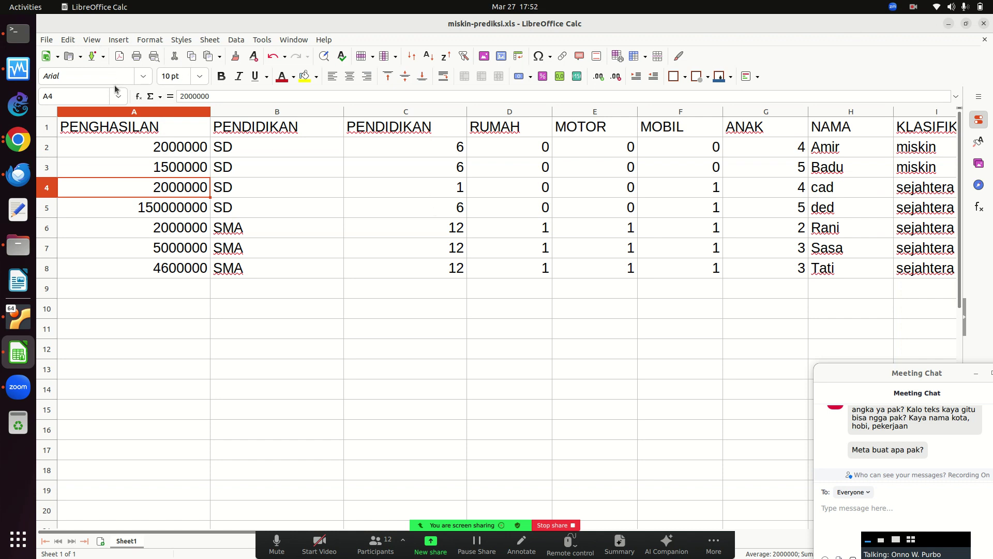
pyautogui.click(94, 60)
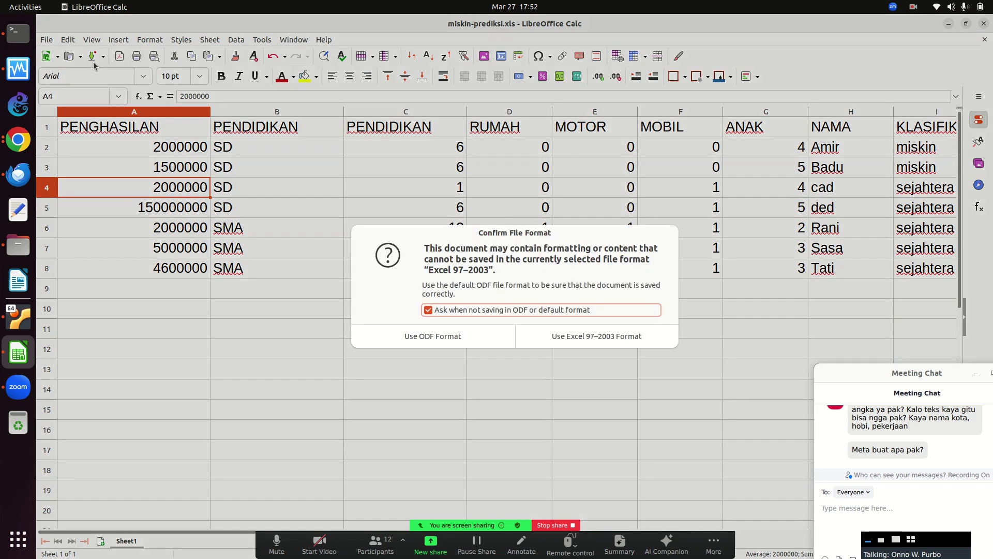
pyautogui.click(608, 340)
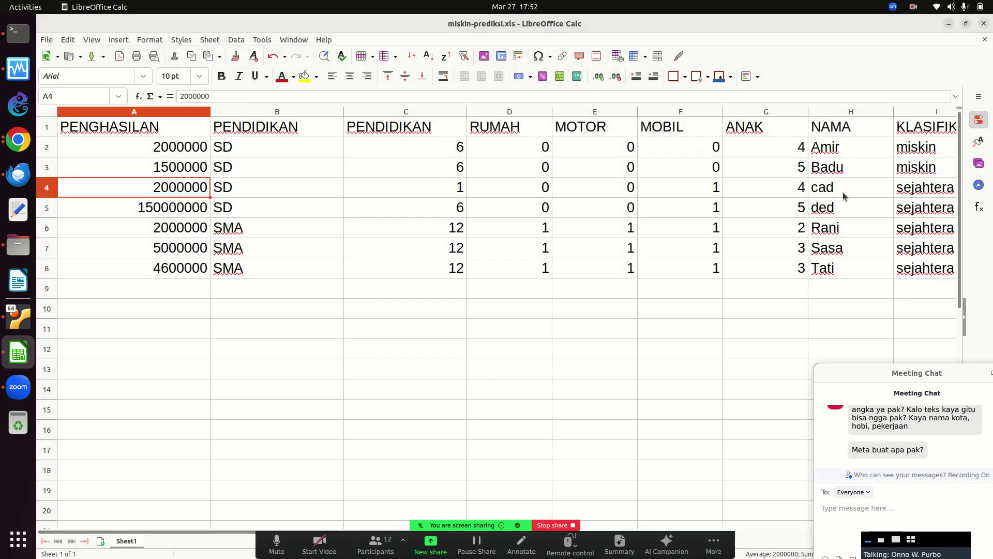
# Close Calc and, in the VM terminal, rerun scp with the miskin* pattern and the password.
pyautogui.click(982, 23)
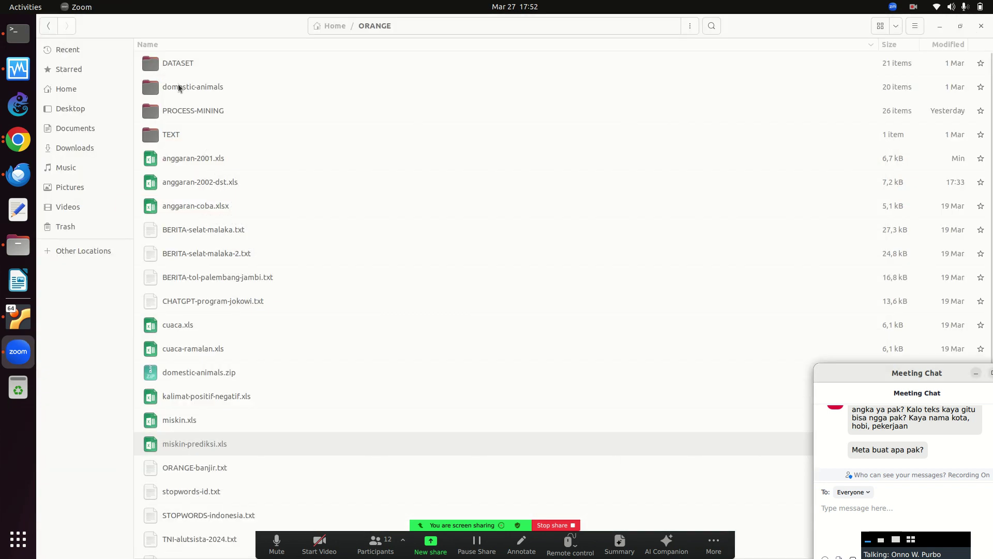
pyautogui.click(18, 33)
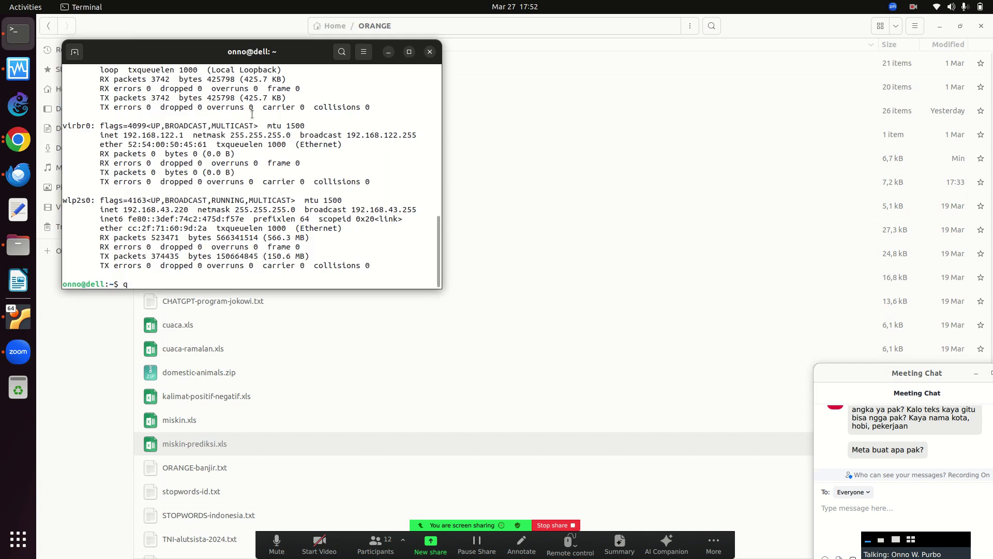
pyautogui.click(26, 317)
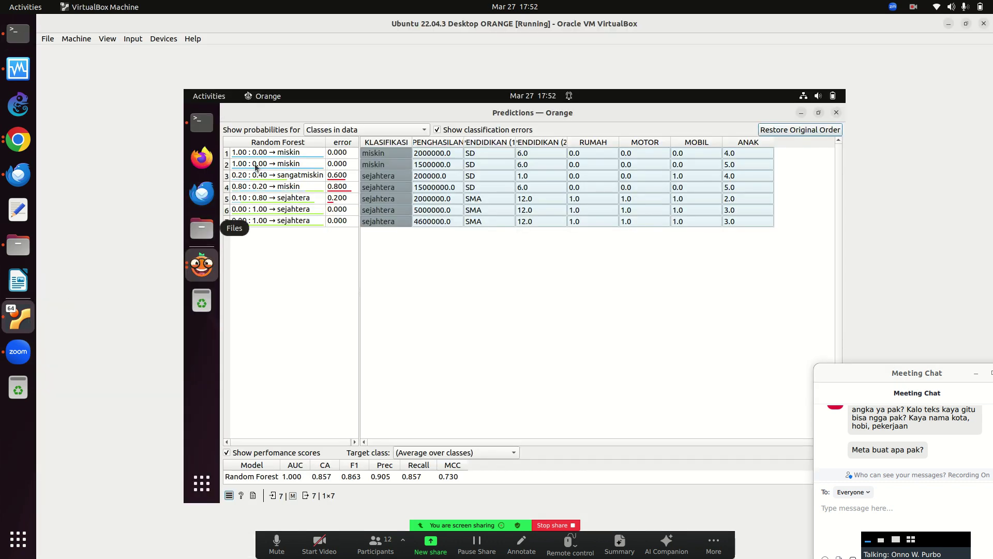
pyautogui.click(203, 124)
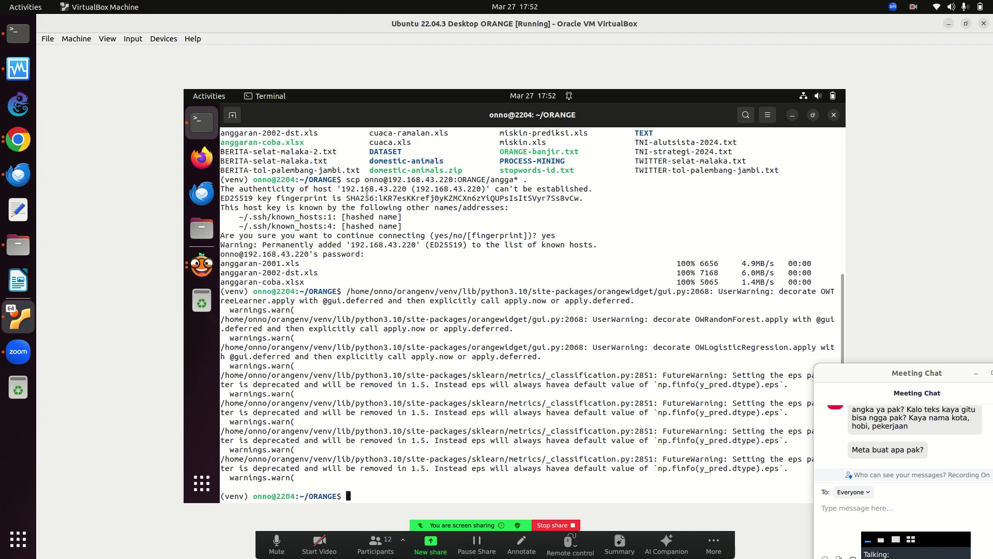
pyautogui.press('Up')
pyautogui.press('Left')
pyautogui.press('Left')
pyautogui.press('Left')
pyautogui.press('BackSpace')
pyautogui.press('BackSpace')
pyautogui.press('BackSpace')
pyautogui.press('BackSpace')
pyautogui.press('BackSpace')
pyautogui.write('miskin')
pyautogui.press('Return')
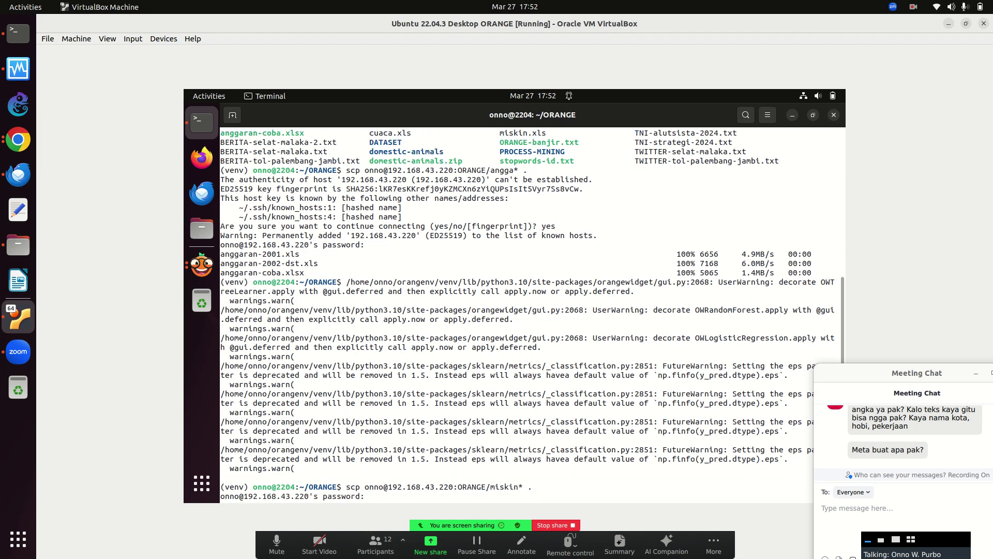
pyautogui.press('Return')
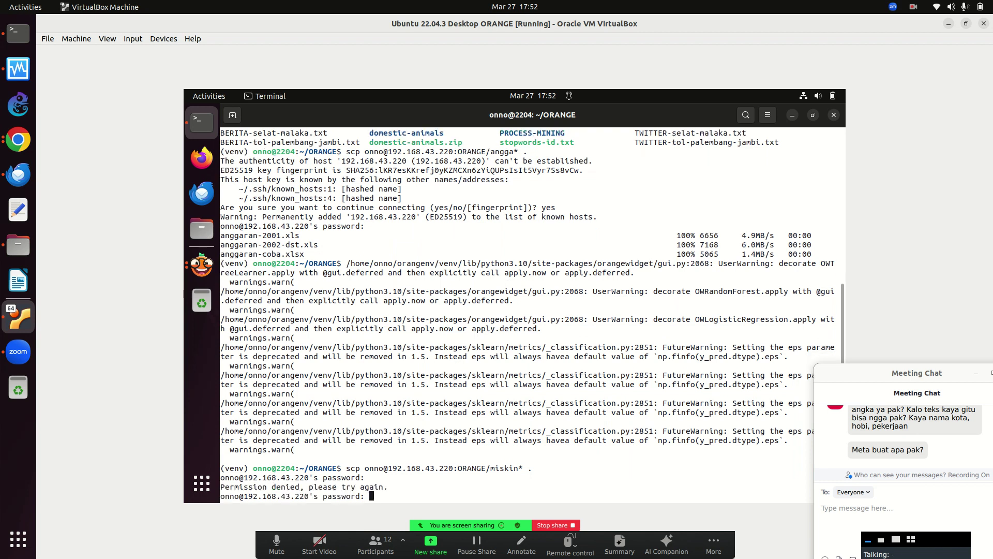
pyautogui.press('Return')
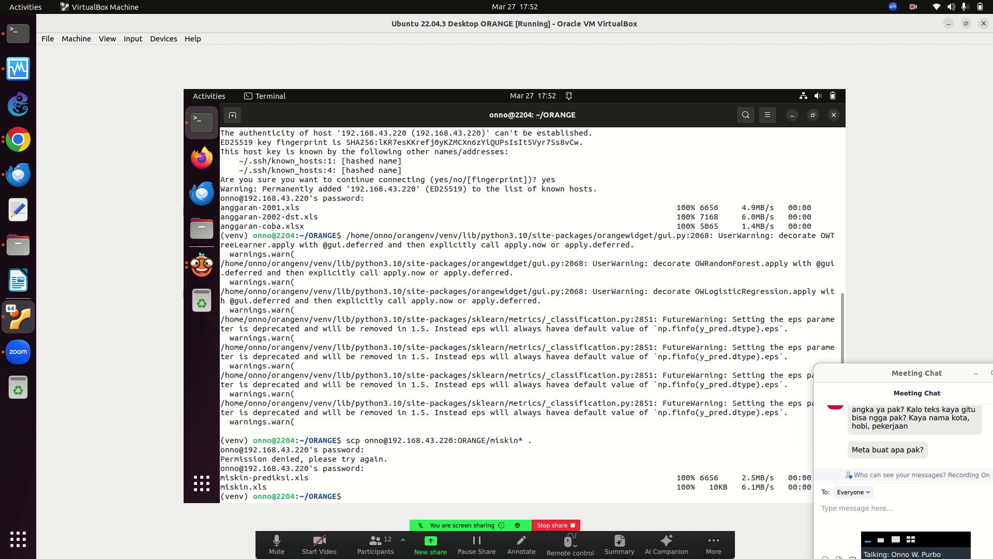
# Return to Orange and close the prediction results window.
pyautogui.click(201, 264)
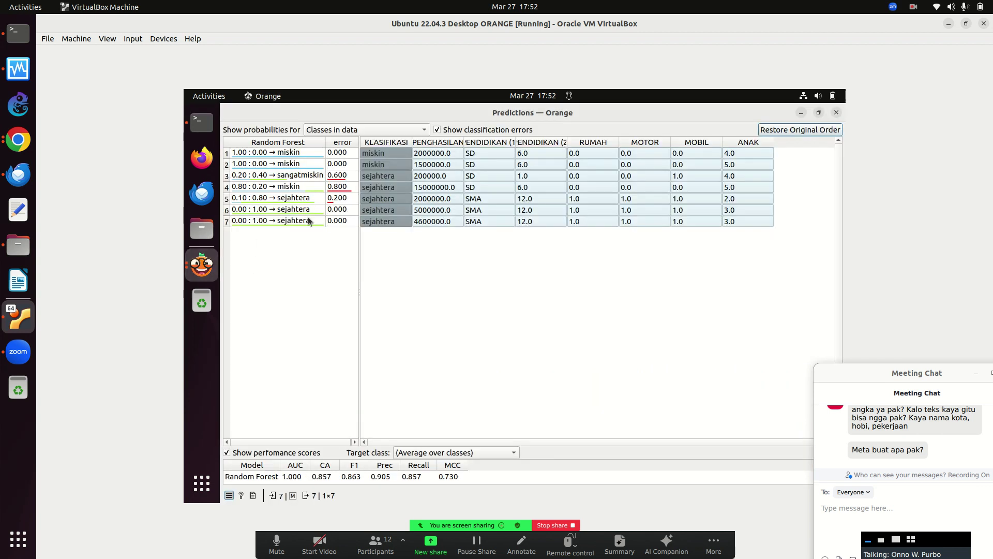
pyautogui.click(838, 113)
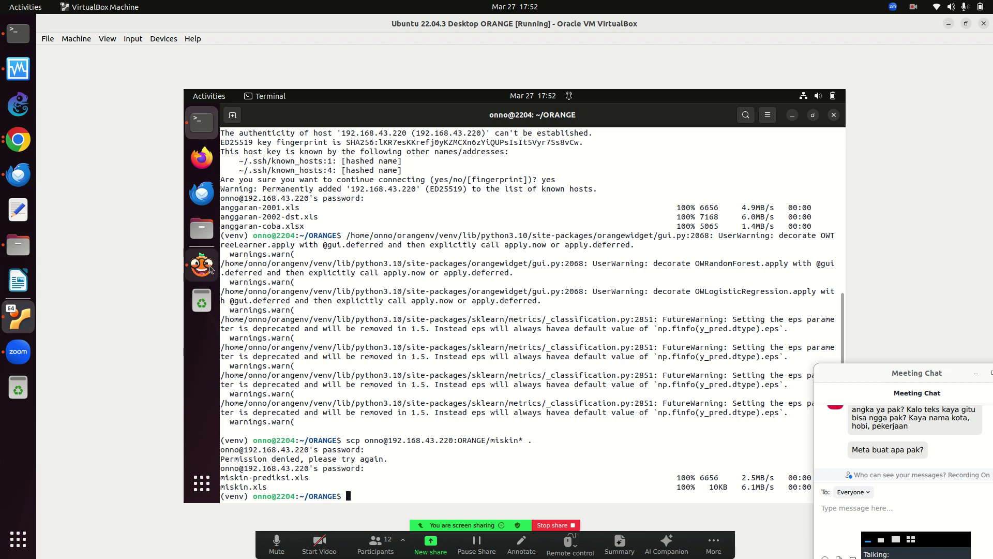
pyautogui.click(202, 264)
# Reload File (1) and File, then view the refreshed predictions showing row 3 predicted miskin.
pyautogui.doubleClick(464, 320)
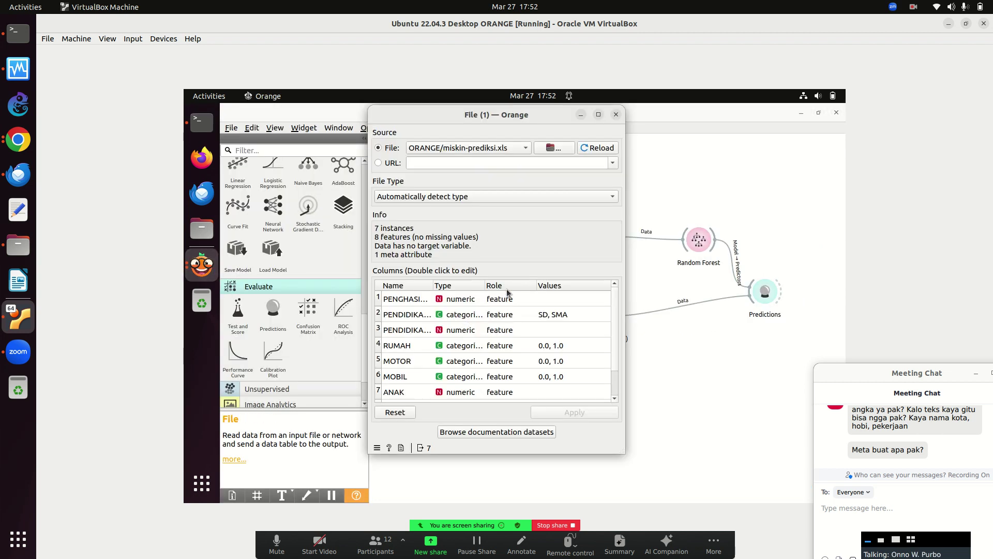
pyautogui.click(616, 114)
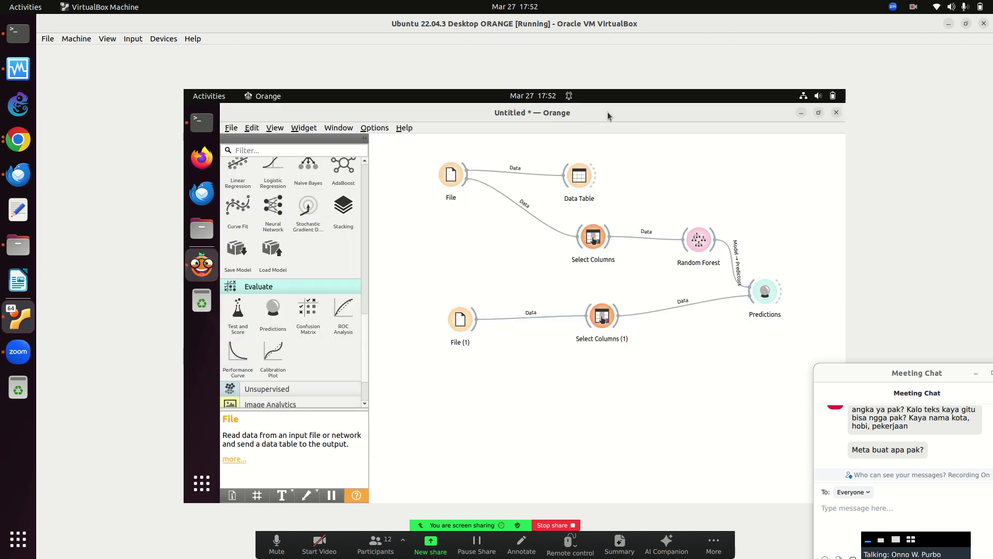
pyautogui.doubleClick(460, 172)
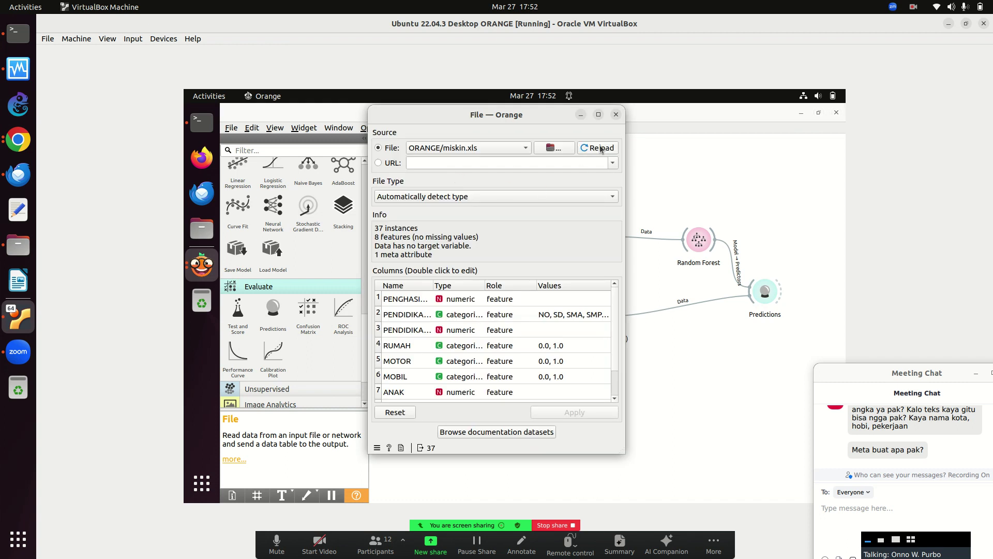
pyautogui.click(616, 114)
pyautogui.click(765, 290)
pyautogui.doubleClick(765, 291)
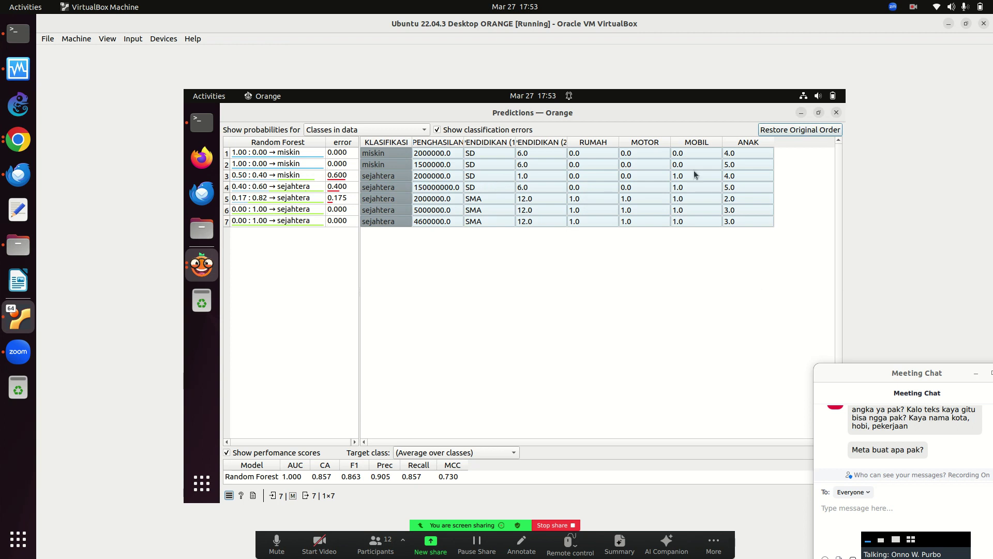
pyautogui.click(836, 112)
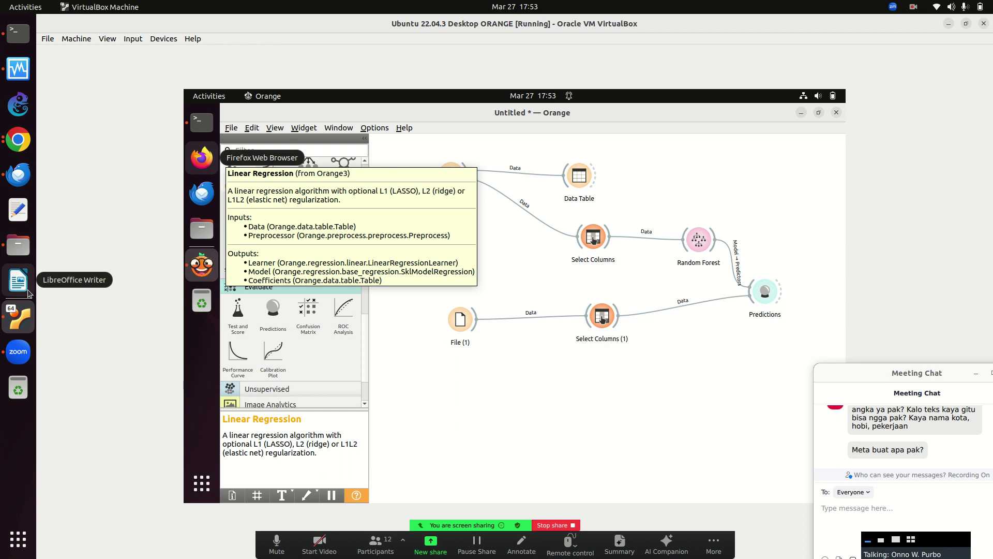
# Open miskin-prediksi.xls and set row 4 income to 200000, education SMA, and C4 to 11.
pyautogui.click(18, 242)
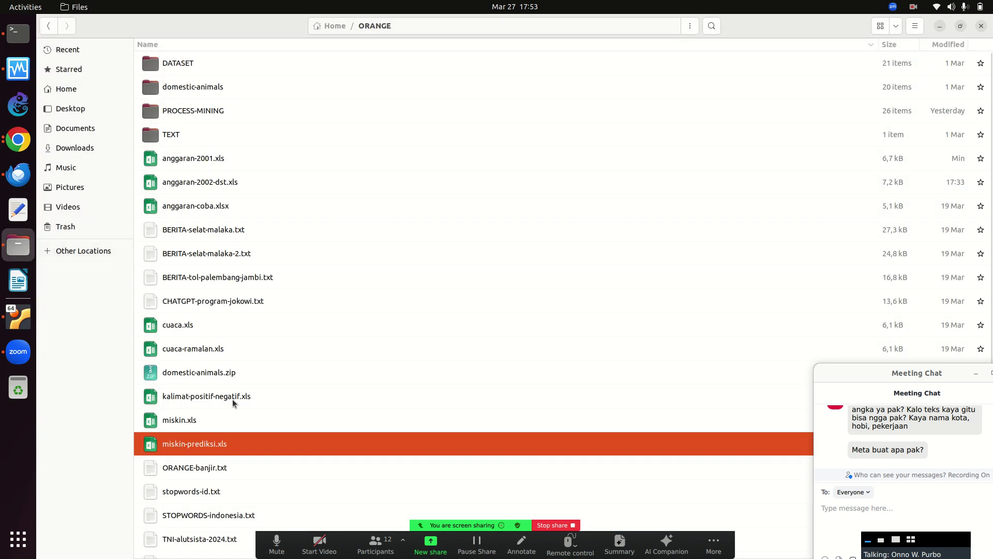
pyautogui.doubleClick(224, 451)
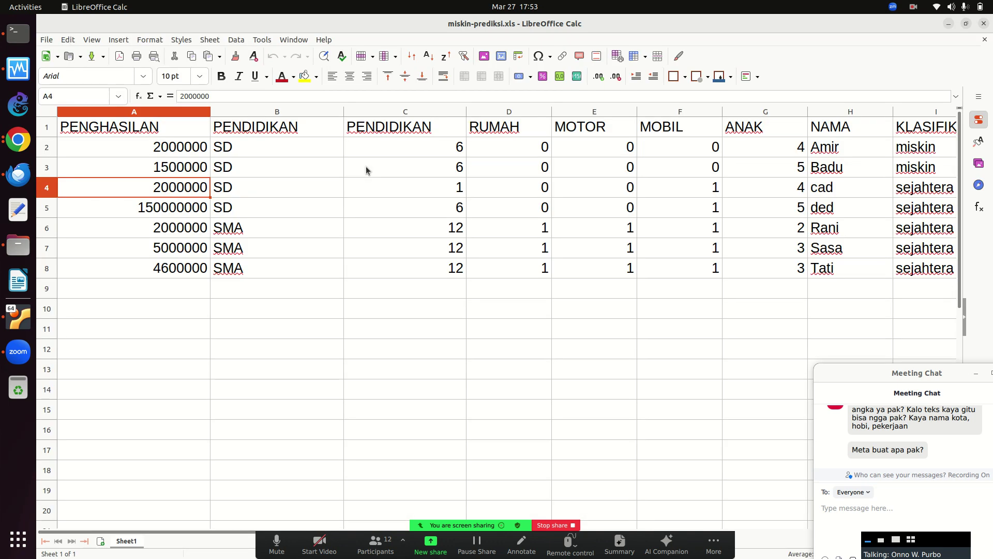
pyautogui.doubleClick(197, 191)
pyautogui.press('BackSpace')
pyautogui.press('BackSpace')
pyautogui.write('0')
pyautogui.press('Tab')
pyautogui.press('Tab')
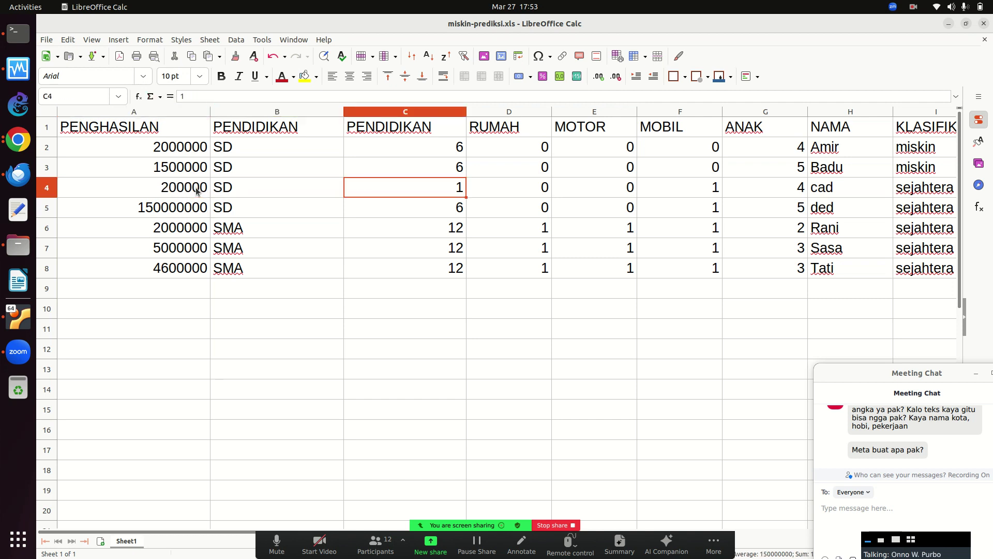
pyautogui.press('Left')
pyautogui.write('SMA')
pyautogui.press('Return')
pyautogui.press('Up')
pyautogui.press('Right')
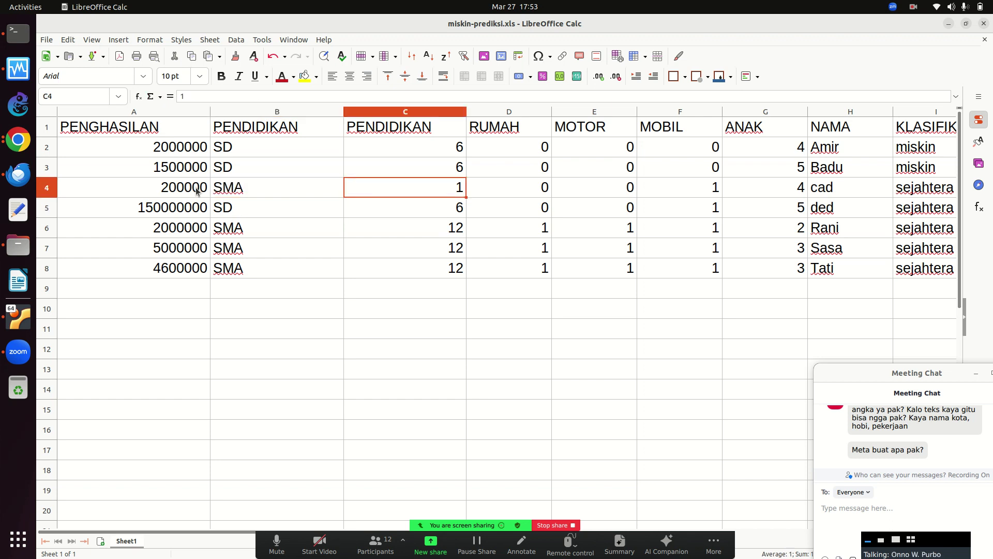
pyautogui.write('11')
pyautogui.press('Return')
# Set RUMAH and MOTOR in row 4 to 1 and save in Excel 97–2003 format.
pyautogui.press('Up')
pyautogui.press('Right')
pyautogui.write('1')
pyautogui.press('Return')
pyautogui.press('Up')
pyautogui.press('Left')
pyautogui.press('Left')
pyautogui.press('Left')
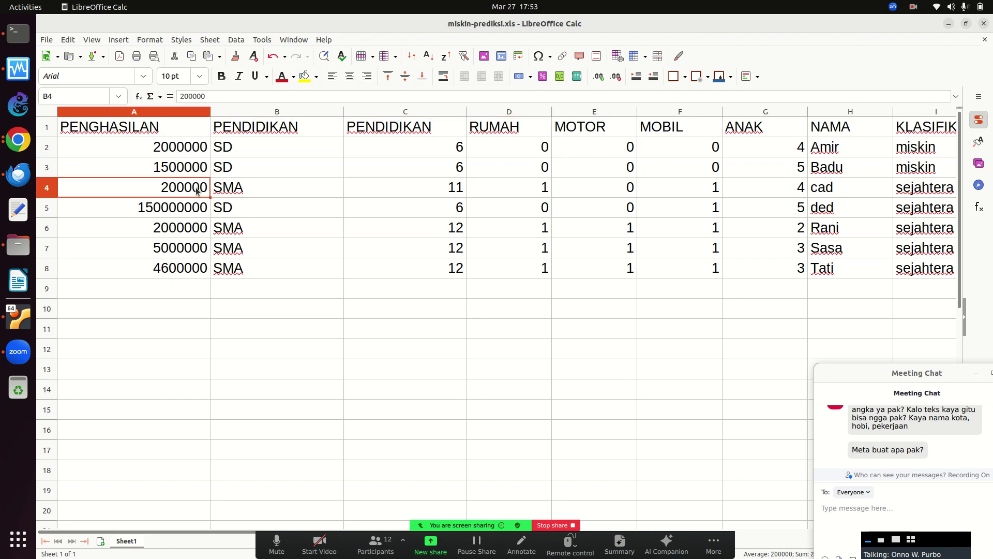
pyautogui.press('Right')
pyautogui.press('Right')
pyautogui.press('Right')
pyautogui.press('Right')
pyautogui.write('1')
pyautogui.press('Return')
pyautogui.press('Up')
pyautogui.press('Left')
pyautogui.press('Left')
pyautogui.press('Left')
pyautogui.press('Left')
pyautogui.press('Right')
pyautogui.press('Right')
pyautogui.press('Right')
pyautogui.press('Right')
pyautogui.press('Right')
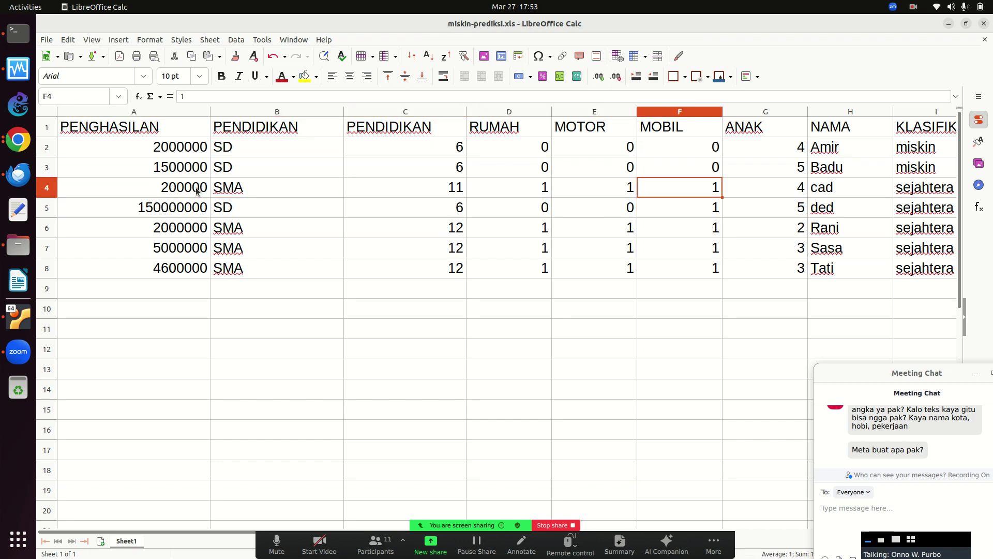
pyautogui.click(100, 60)
pyautogui.click(583, 343)
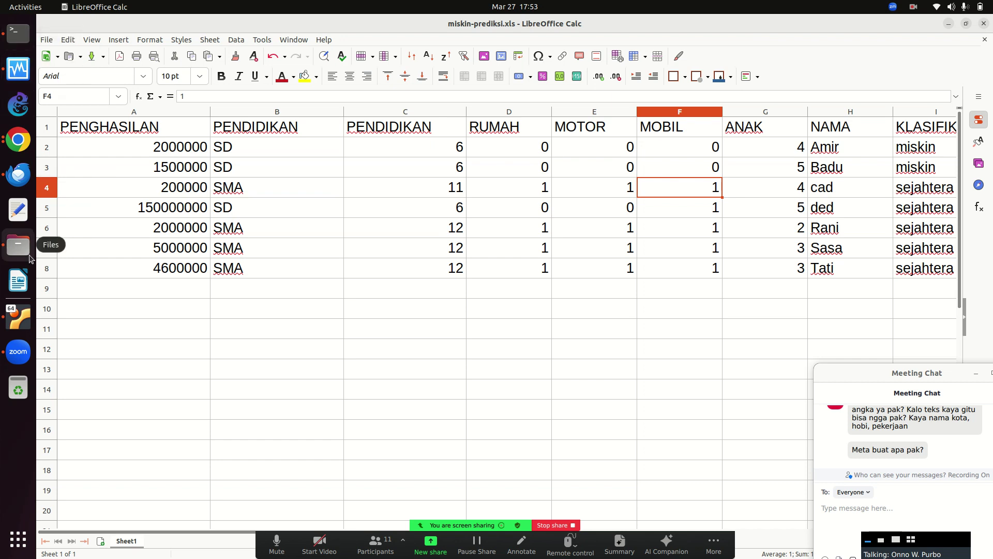
# Rerun the scp command in the VM terminal to recopy the file into ORANGE.
pyautogui.click(17, 332)
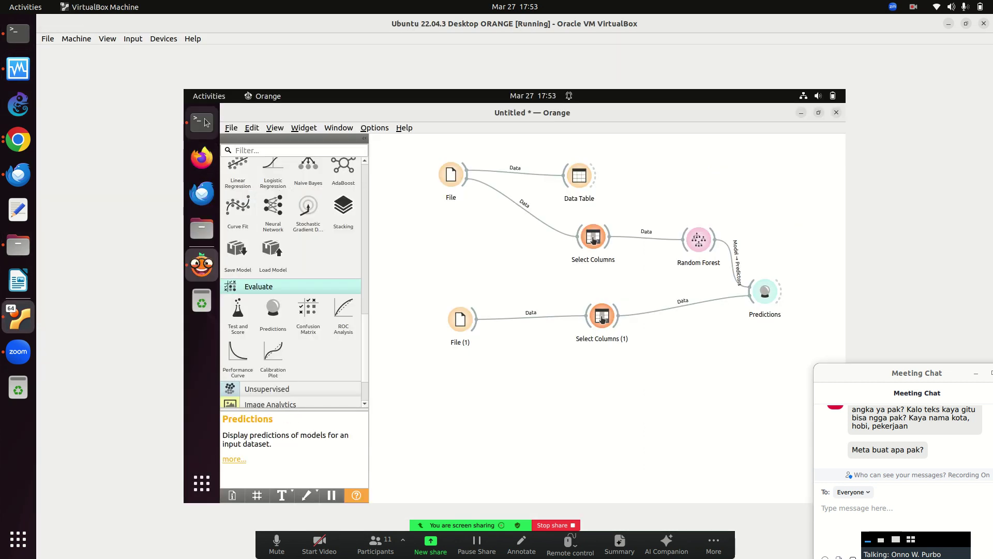
pyautogui.click(202, 121)
pyautogui.press('Return')
pyautogui.press('Up')
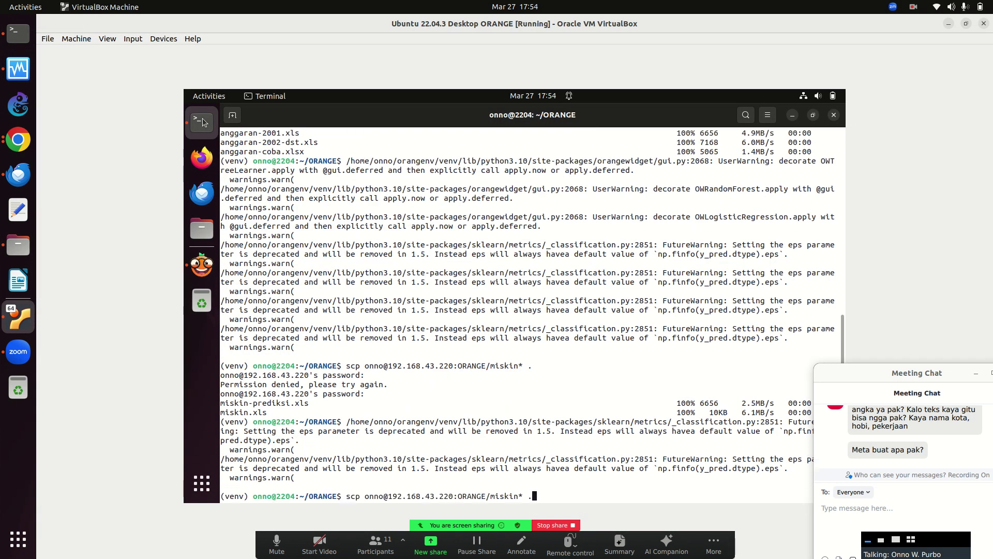
pyautogui.press('Return')
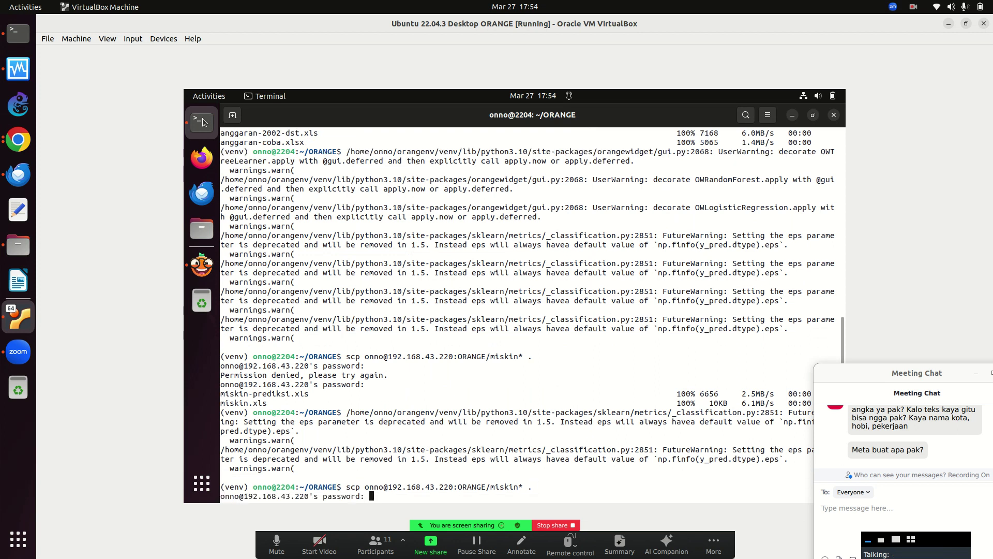
pyautogui.press('Return')
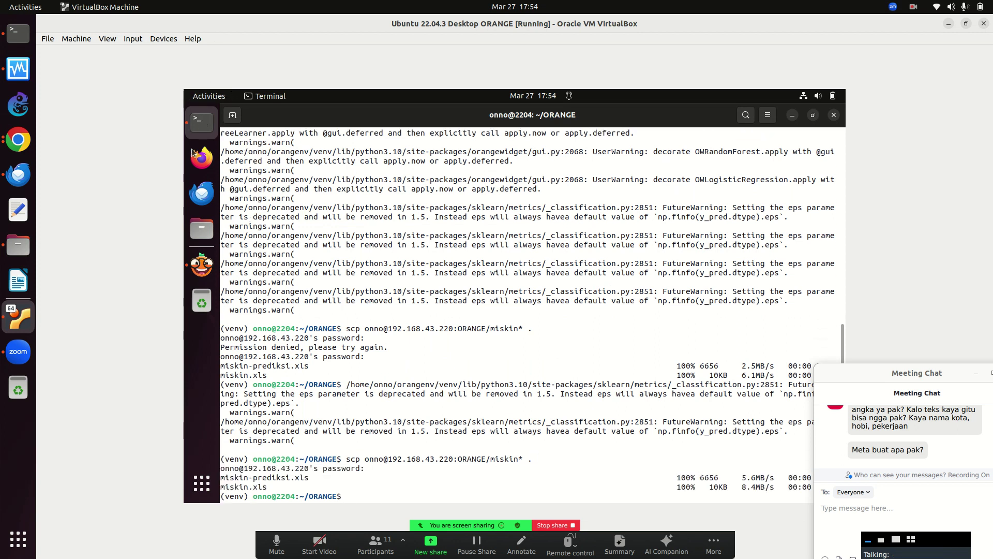
pyautogui.click(208, 265)
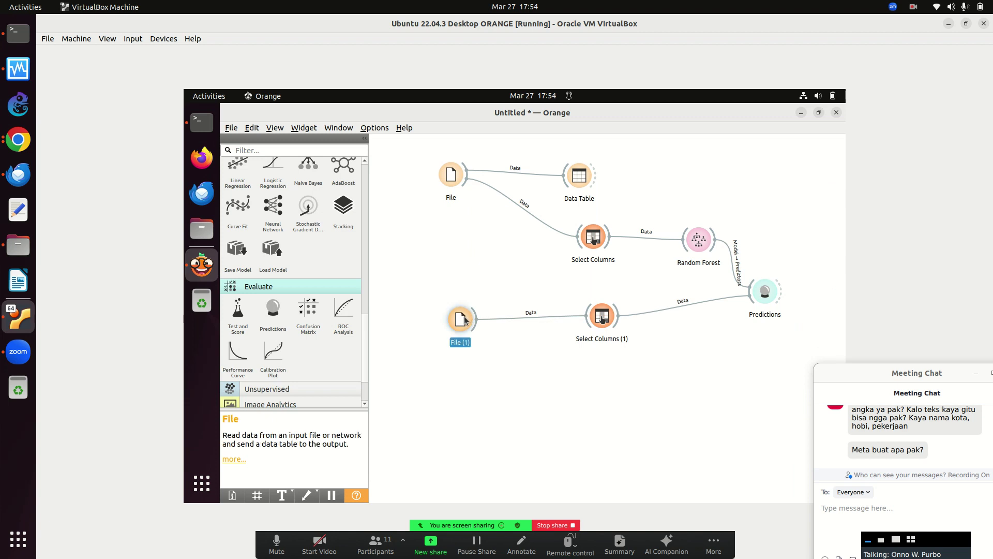
# Add Data Table (1) fed by File (1) and confirm cad's row: 200000, SMA, 11, house, motorbike, car.
pyautogui.doubleClick(464, 321)
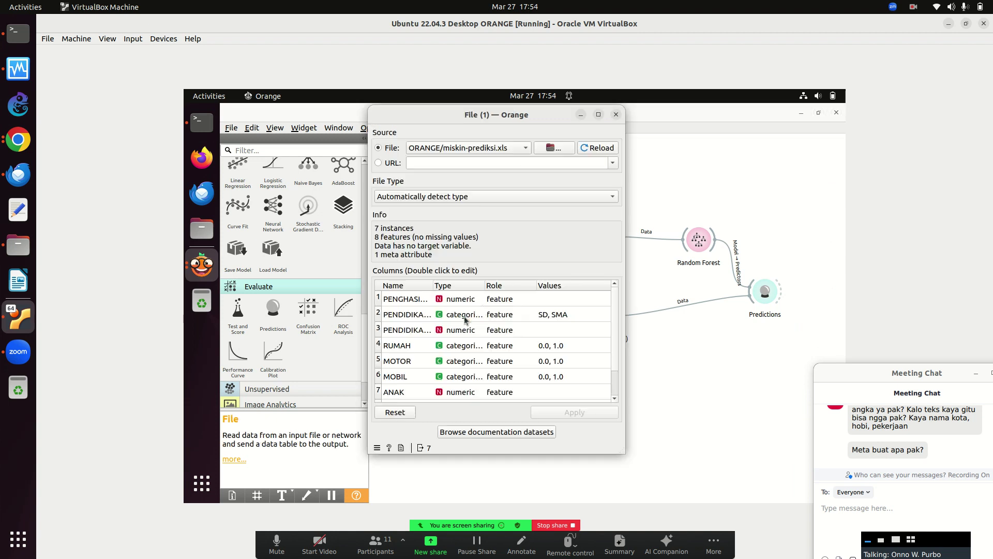
pyautogui.click(617, 114)
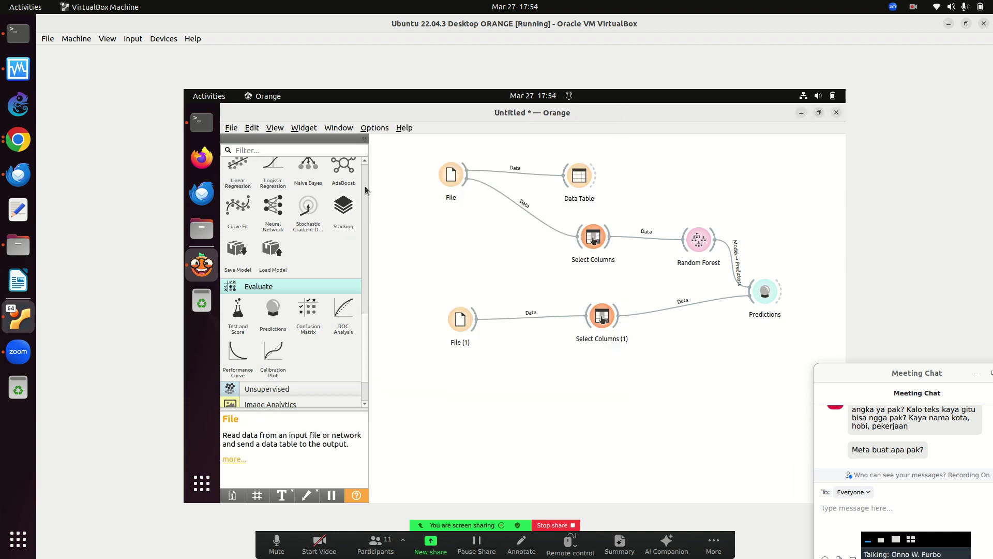
pyautogui.scroll(5, 365, 185)
pyautogui.scroll(5, 365, 185)
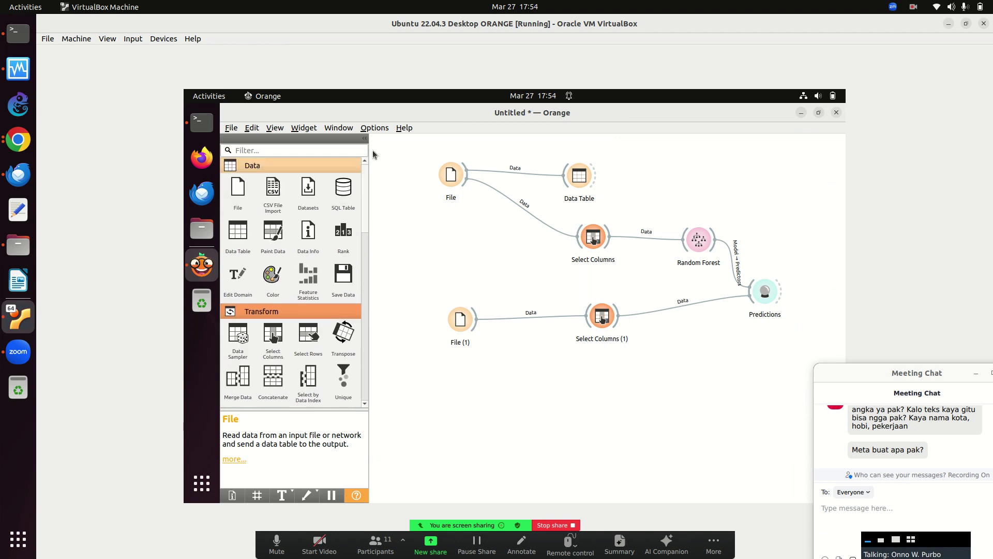
pyautogui.moveTo(238, 233); pyautogui.dragTo(587, 365)
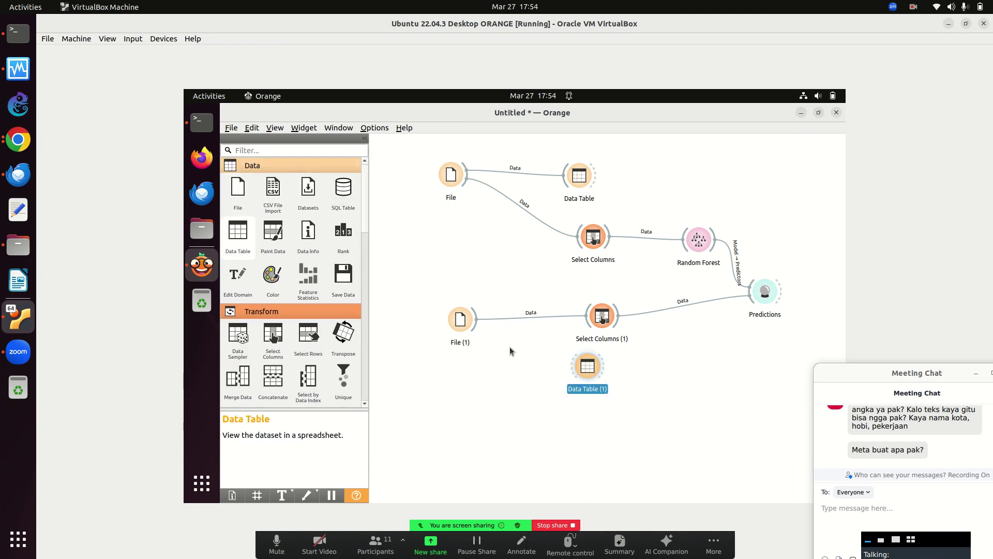
pyautogui.moveTo(474, 318); pyautogui.dragTo(587, 368)
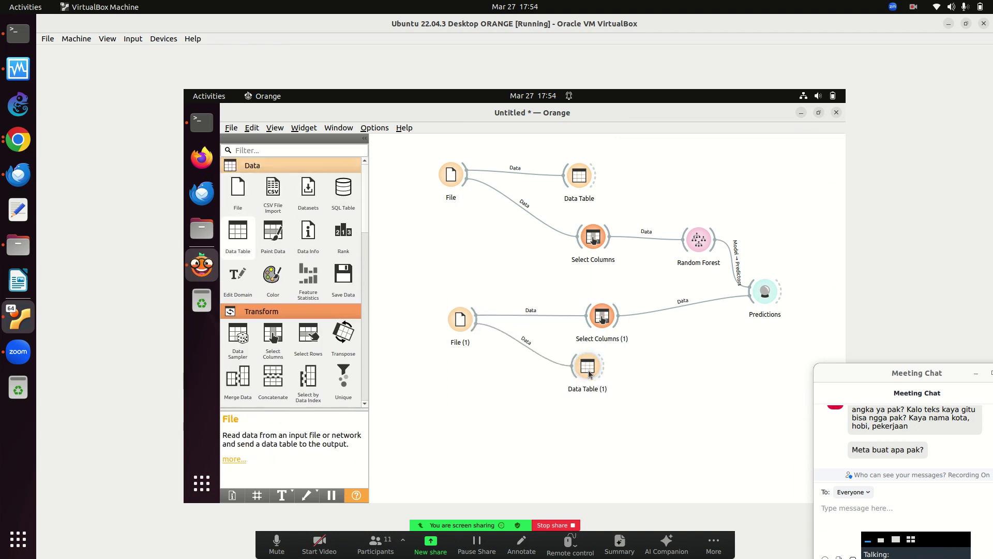
pyautogui.doubleClick(590, 373)
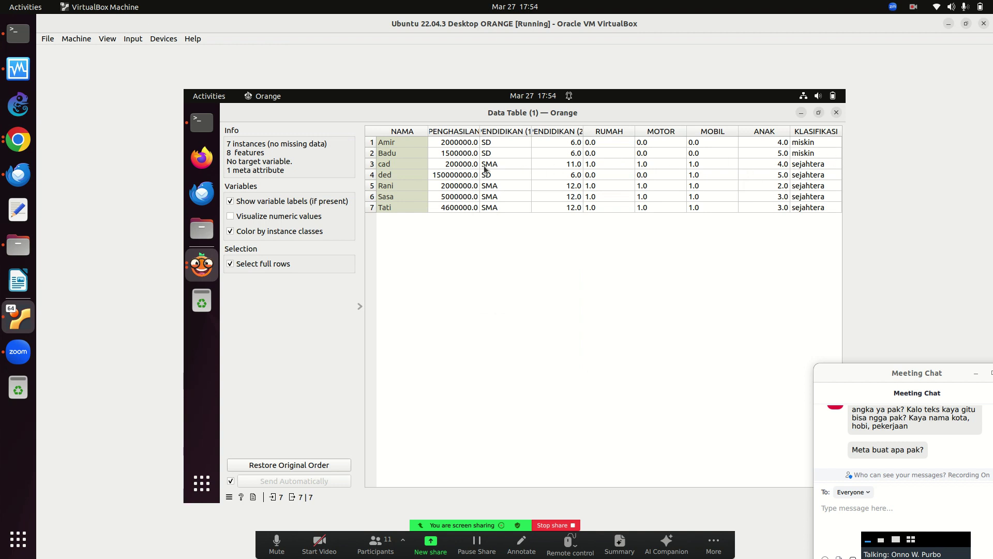
pyautogui.click(837, 112)
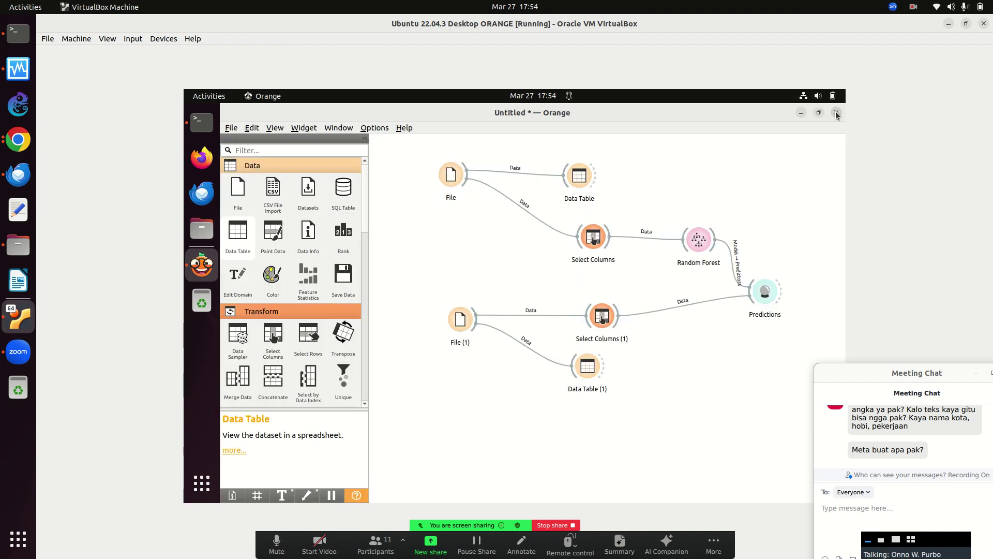
pyautogui.doubleClick(764, 292)
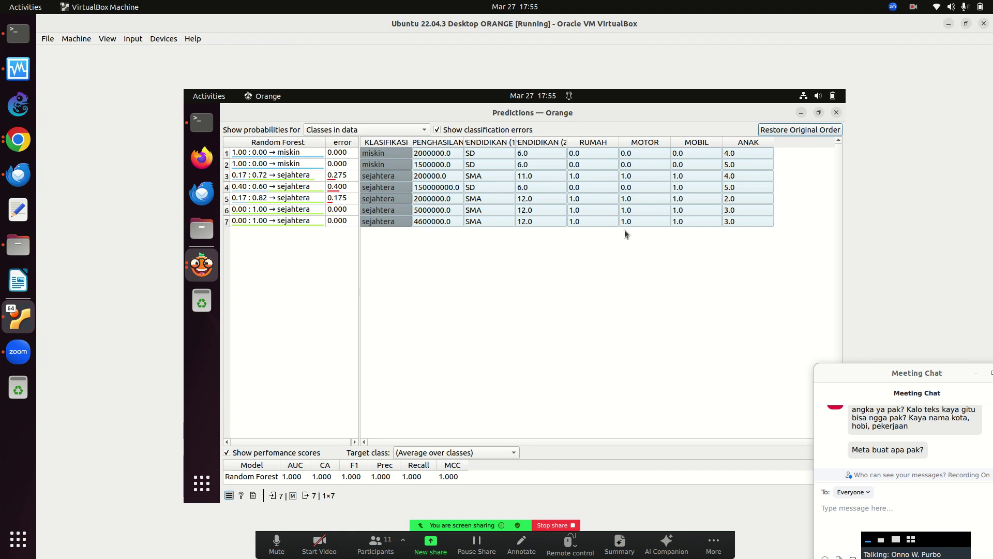
pyautogui.moveTo(905, 363); pyautogui.dragTo(899, 334)
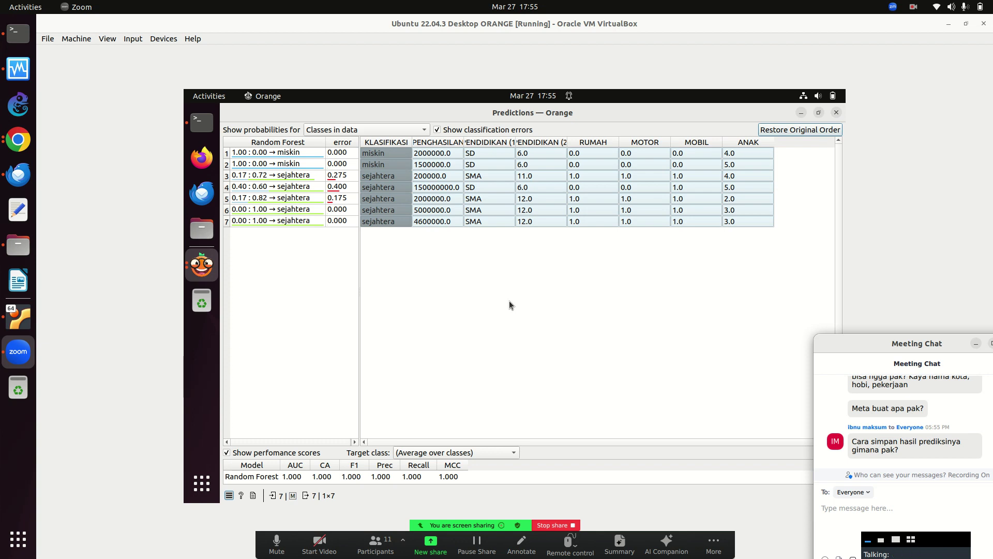
pyautogui.click(837, 112)
# Rearrange Predictions, Random Forest, Select Columns (1) and Data Table (1) into a neater layout.
pyautogui.moveTo(766, 303); pyautogui.dragTo(703, 331)
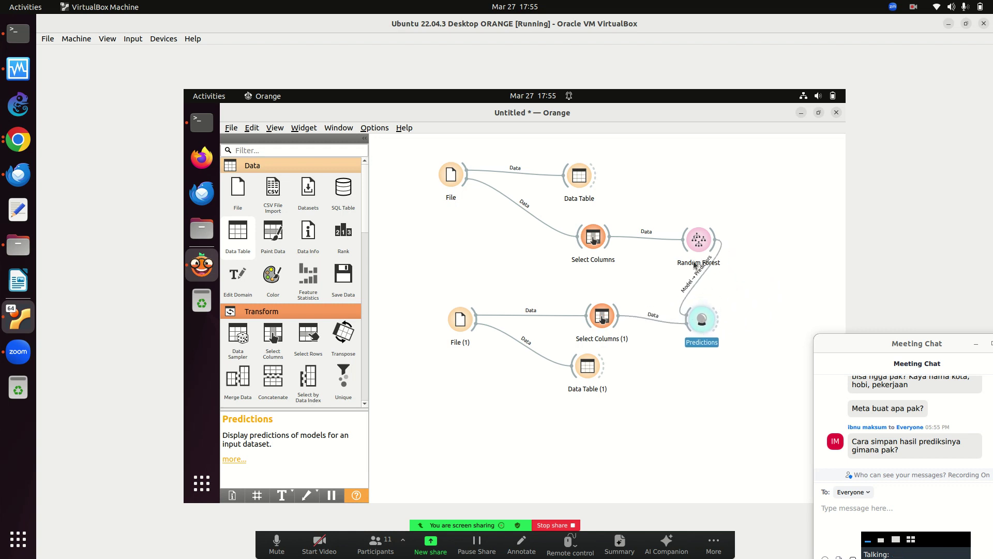
pyautogui.moveTo(701, 238); pyautogui.dragTo(529, 230)
pyautogui.moveTo(596, 310); pyautogui.dragTo(518, 294)
pyautogui.moveTo(586, 371); pyautogui.dragTo(520, 374)
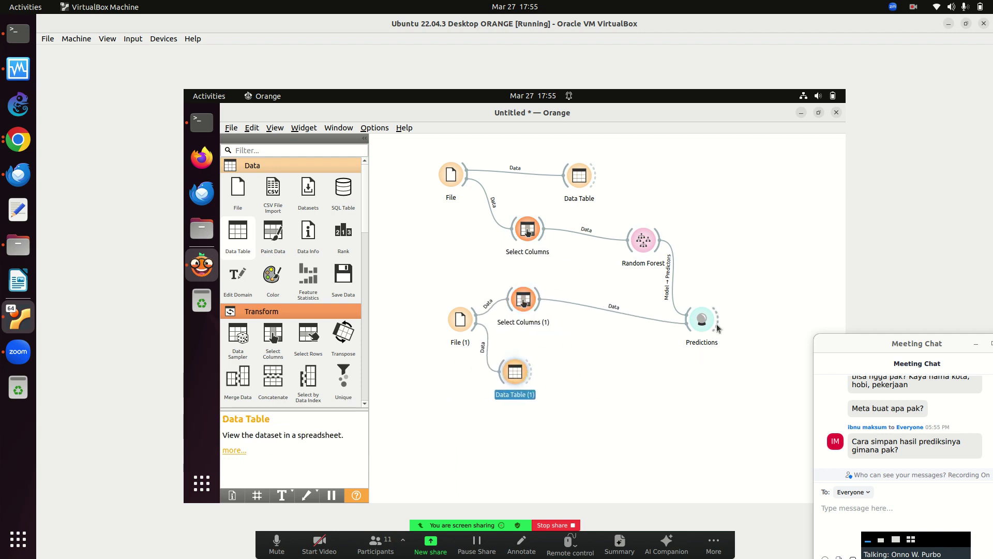
# Add a Save Data widget fed by the Predictions output.
pyautogui.moveTo(717, 321); pyautogui.dragTo(726, 338)
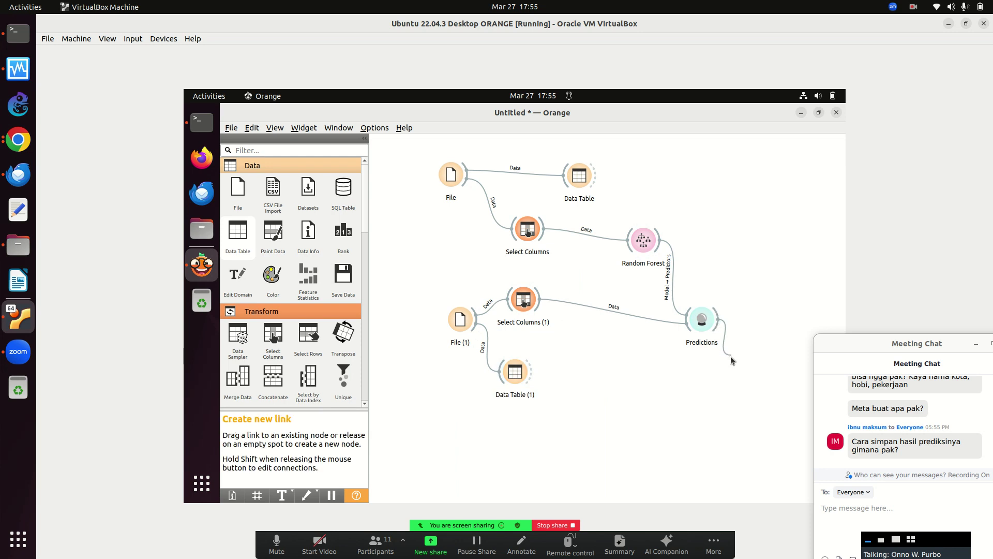
pyautogui.moveTo(731, 358); pyautogui.dragTo(732, 360)
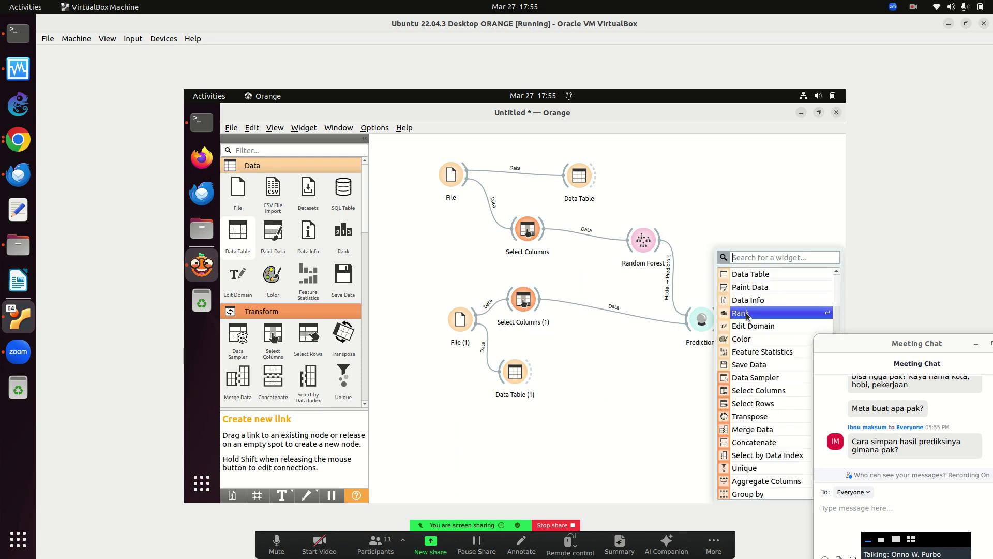
pyautogui.scroll(-2, 756, 481)
pyautogui.scroll(-10, 760, 491)
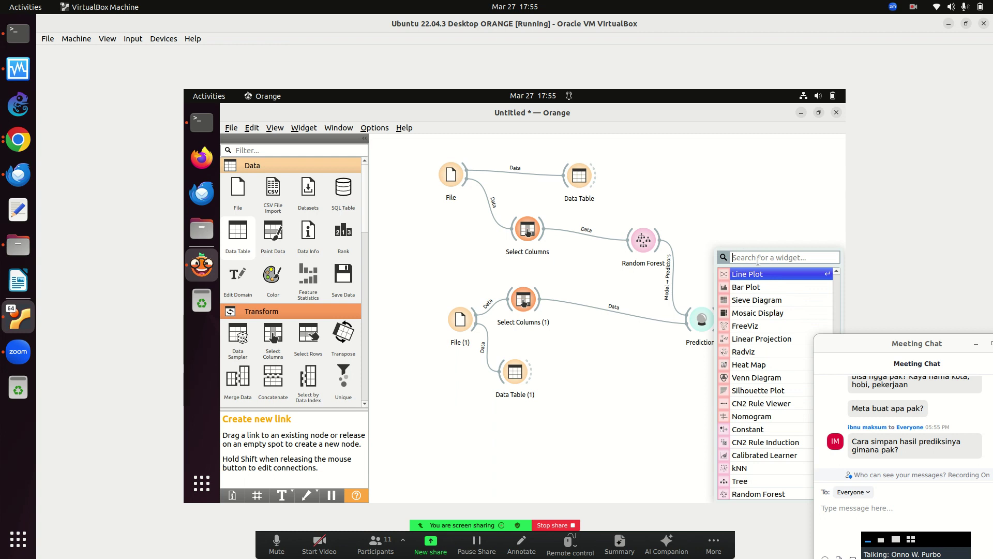
pyautogui.click(835, 272)
pyautogui.click(835, 272)
pyautogui.scroll(6, 835, 275)
pyautogui.scroll(5, 835, 275)
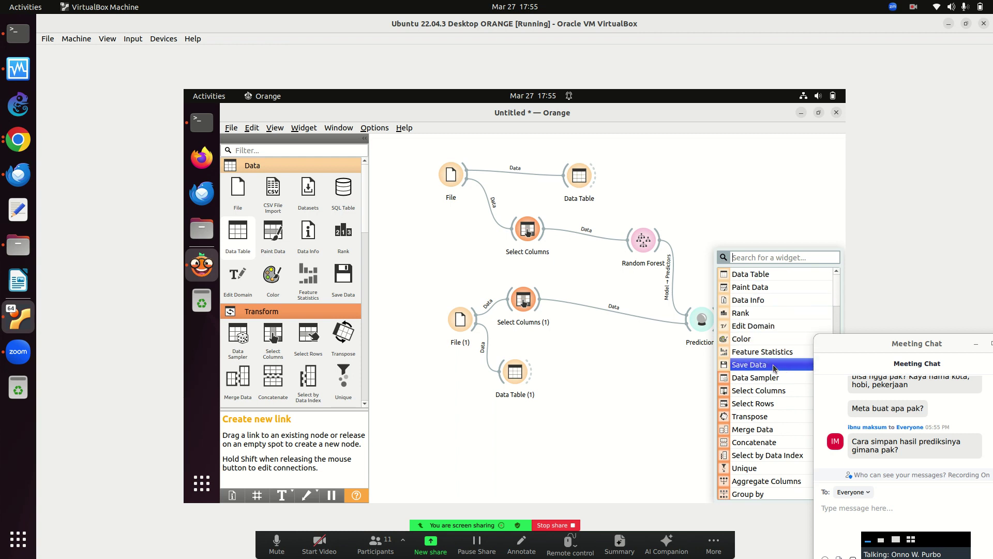
pyautogui.click(776, 365)
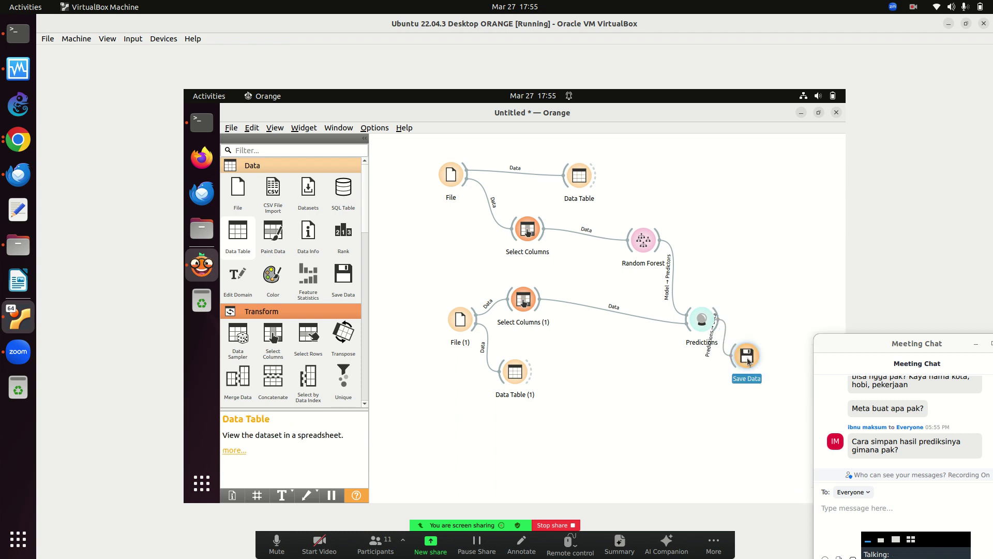
# In Save Data, choose Comma-separated values, enter ORANGE, and save as miskin-prediksi-hasil.csv.
pyautogui.doubleClick(747, 357)
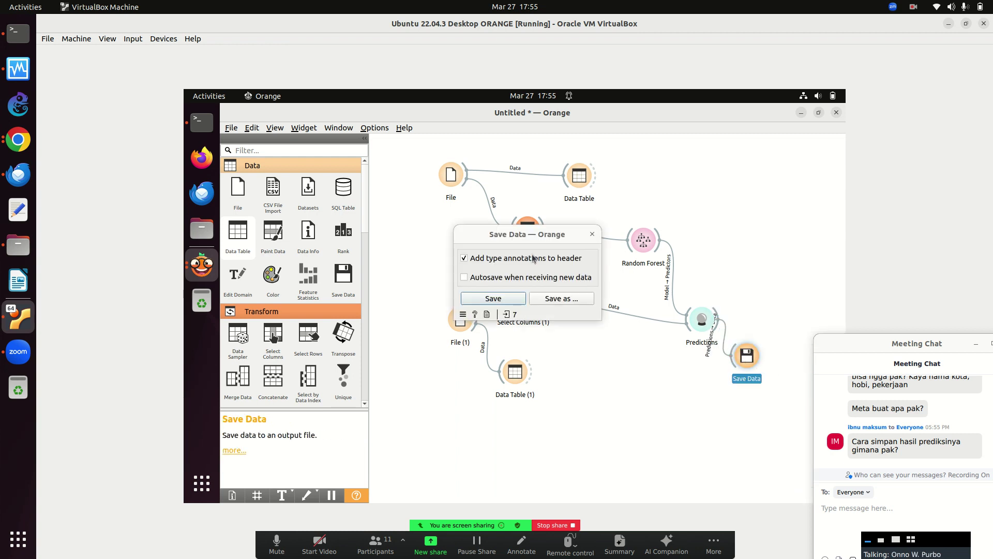
pyautogui.click(558, 296)
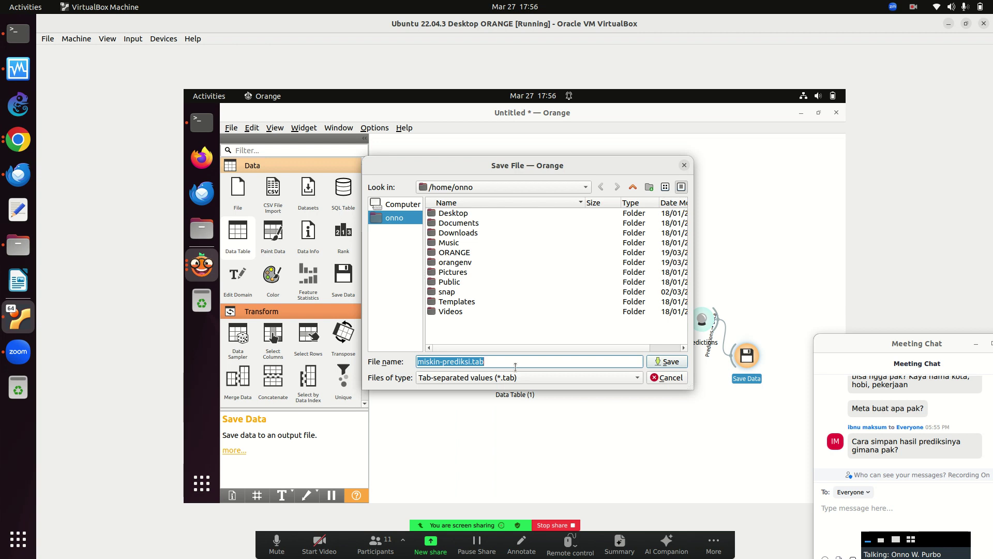
pyautogui.click(532, 378)
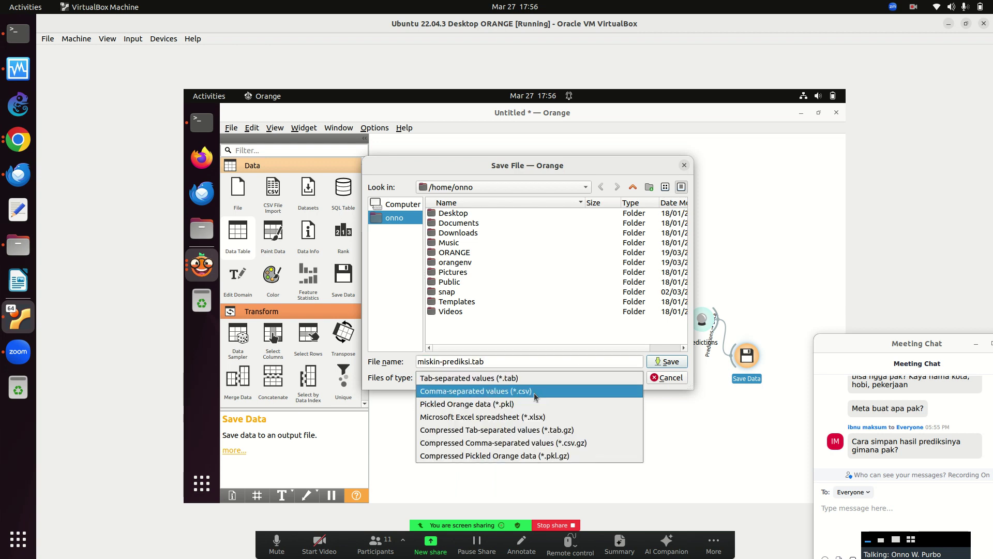
pyautogui.click(536, 392)
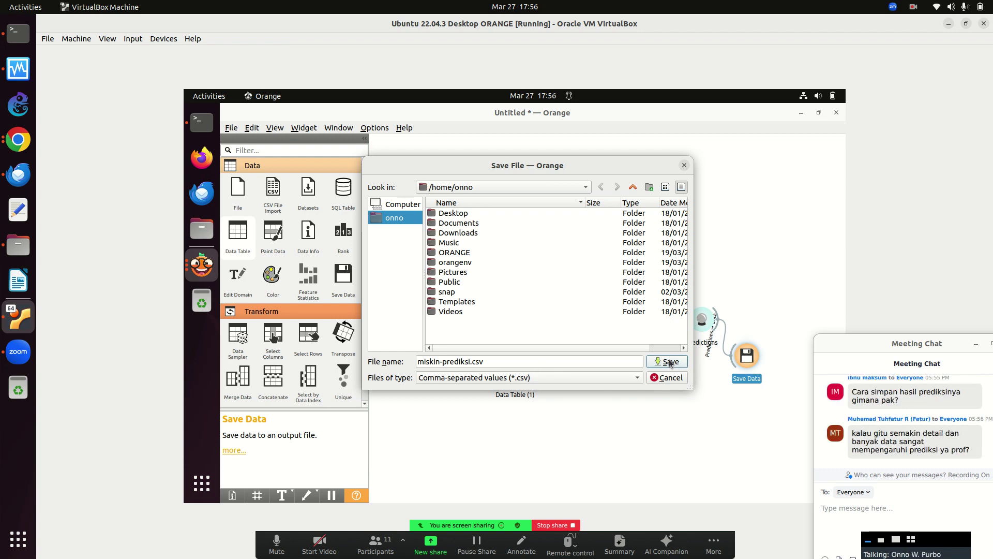
pyautogui.doubleClick(457, 253)
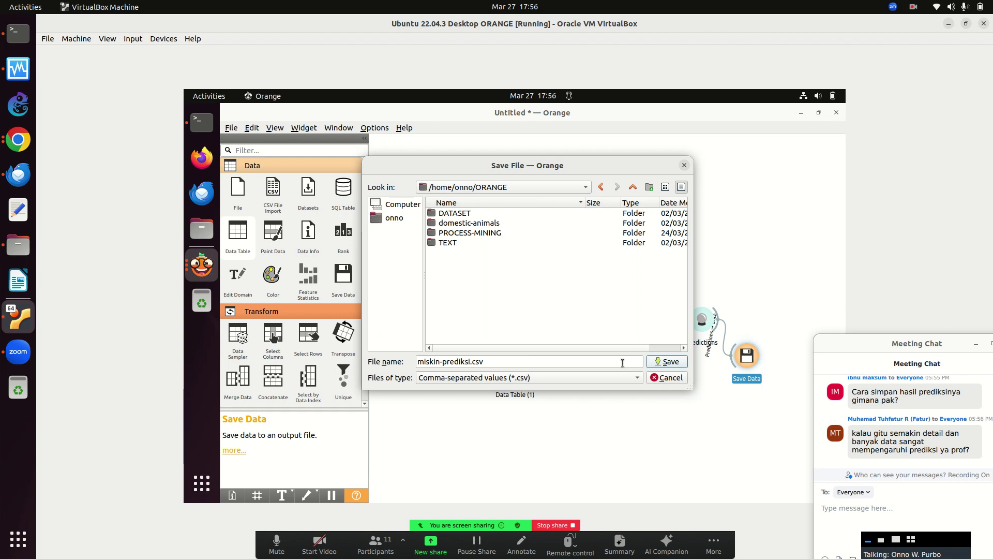
pyautogui.click(599, 362)
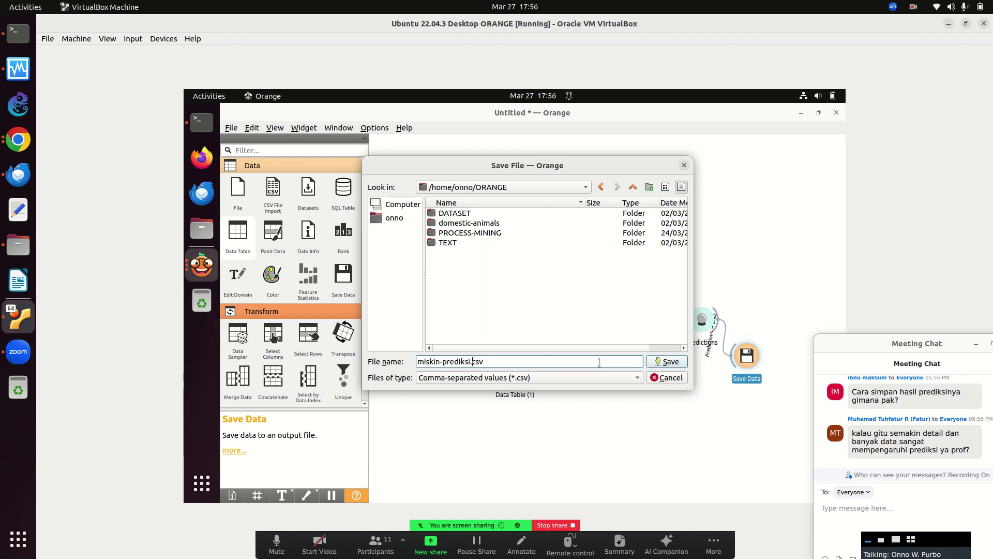
pyautogui.write('-hsail')
pyautogui.press('BackSpace')
pyautogui.press('BackSpace')
pyautogui.press('BackSpace')
pyautogui.press('BackSpace')
pyautogui.write('asil')
pyautogui.press('Return')
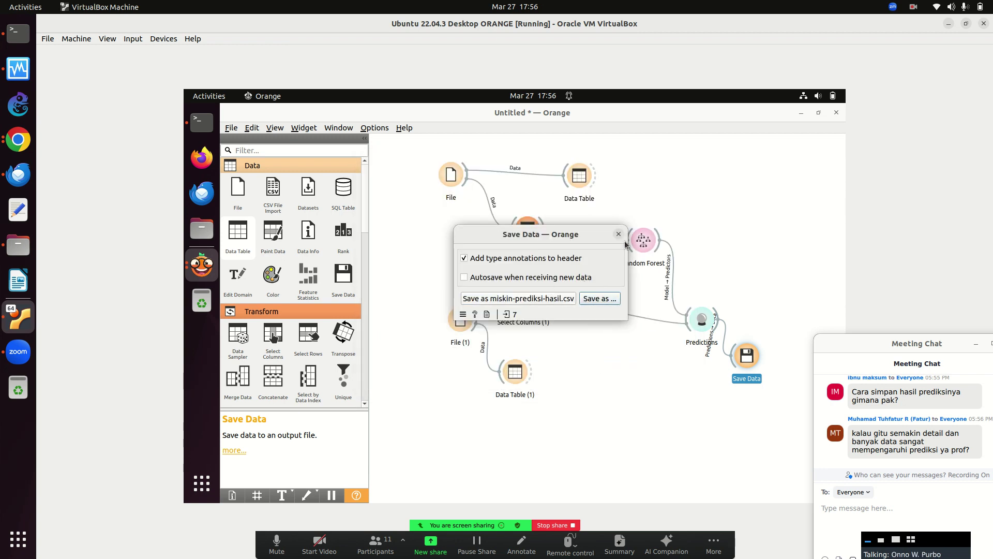
pyautogui.click(618, 234)
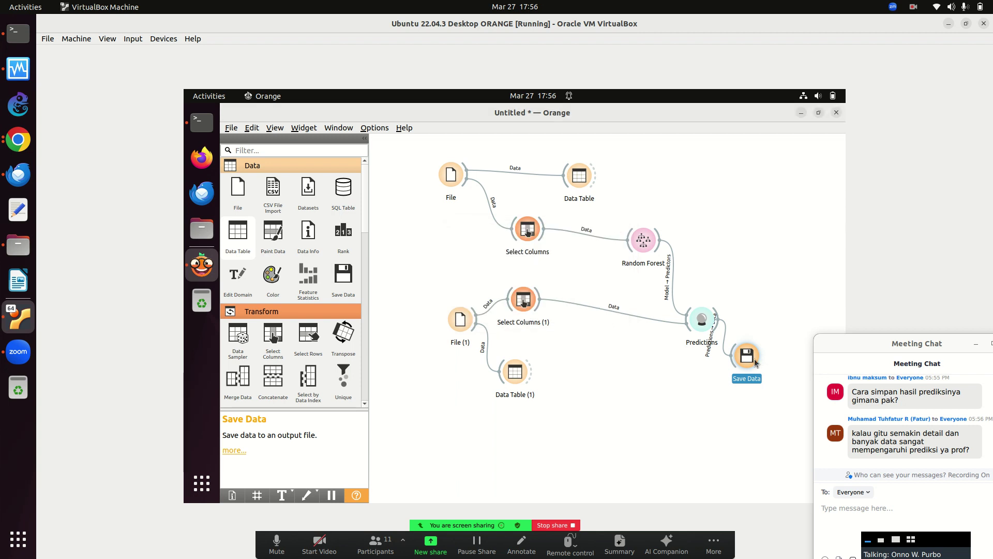
# In Terminal, run scp *hasil* to the remote user's ORANGE/ folder at 192.168.43.220, then submit the login password.
pyautogui.click(202, 122)
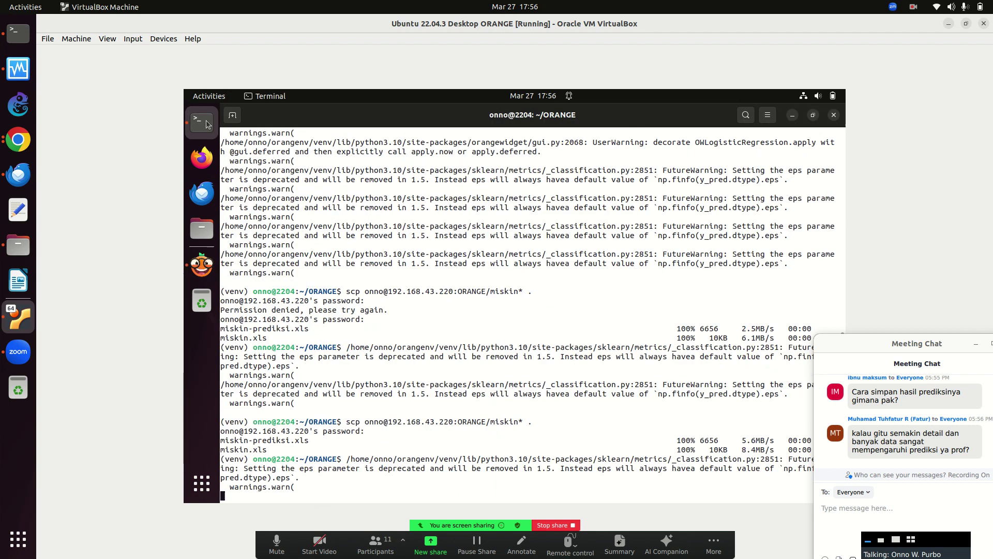
pyautogui.press('Return')
pyautogui.write('scp *h')
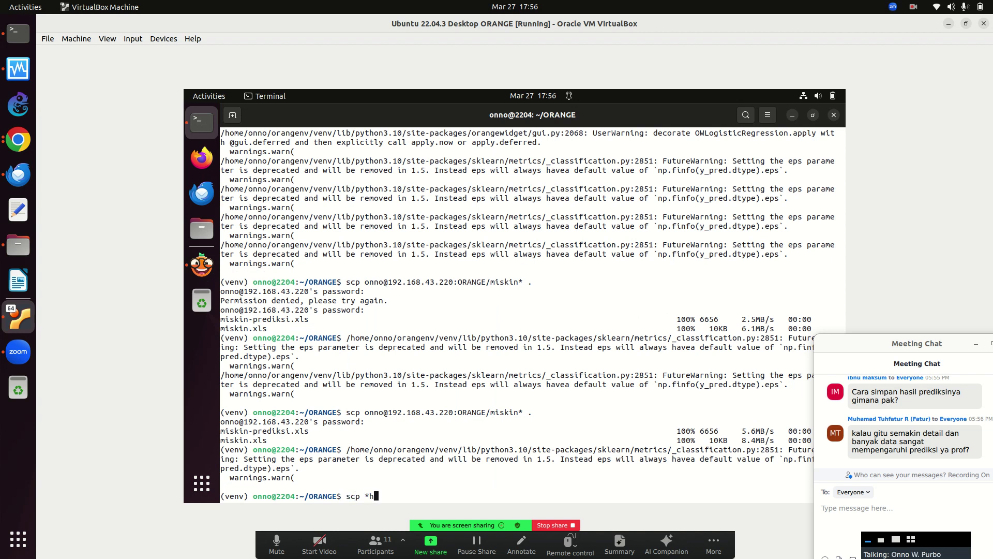
pyautogui.write('asil* onno@')
pyautogui.press('BackSpace')
pyautogui.press('BackSpace')
pyautogui.press('BackSpace')
pyautogui.press('BackSpace')
pyautogui.press('BackSpace')
pyautogui.press('BackSpace')
pyautogui.press('BackSpace')
pyautogui.press('BackSpace')
pyautogui.press('BackSpace')
pyautogui.press('BackSpace')
pyautogui.press('BackSpace')
pyautogui.press('BackSpace')
pyautogui.press('BackSpace')
pyautogui.press('BackSpace')
pyautogui.press('BackSpace')
pyautogui.press('BackSpace')
pyautogui.press('BackSpace')
pyautogui.press('Up')
pyautogui.press('Up')
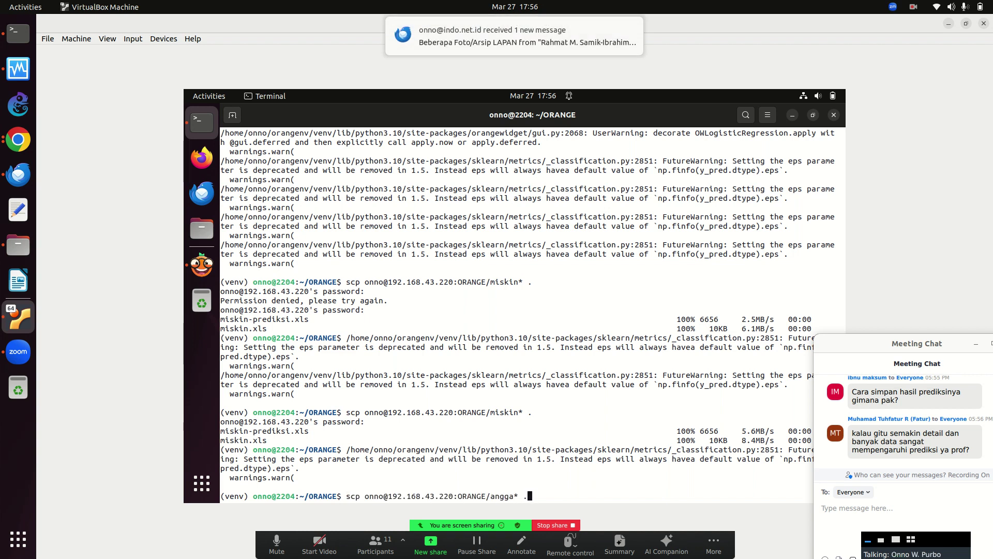
pyautogui.press('BackSpace')
pyautogui.press('BackSpace')
pyautogui.press('BackSpace')
pyautogui.press('BackSpace')
pyautogui.press('BackSpace')
pyautogui.press('BackSpace')
pyautogui.press('BackSpace')
pyautogui.press('BackSpace')
pyautogui.press('BackSpace')
pyautogui.press('BackSpace')
pyautogui.press('BackSpace')
pyautogui.press('BackSpace')
pyautogui.press('BackSpace')
pyautogui.press('BackSpace')
pyautogui.press('BackSpace')
pyautogui.press('BackSpace')
pyautogui.press('BackSpace')
pyautogui.press('BackSpace')
pyautogui.press('BackSpace')
pyautogui.press('BackSpace')
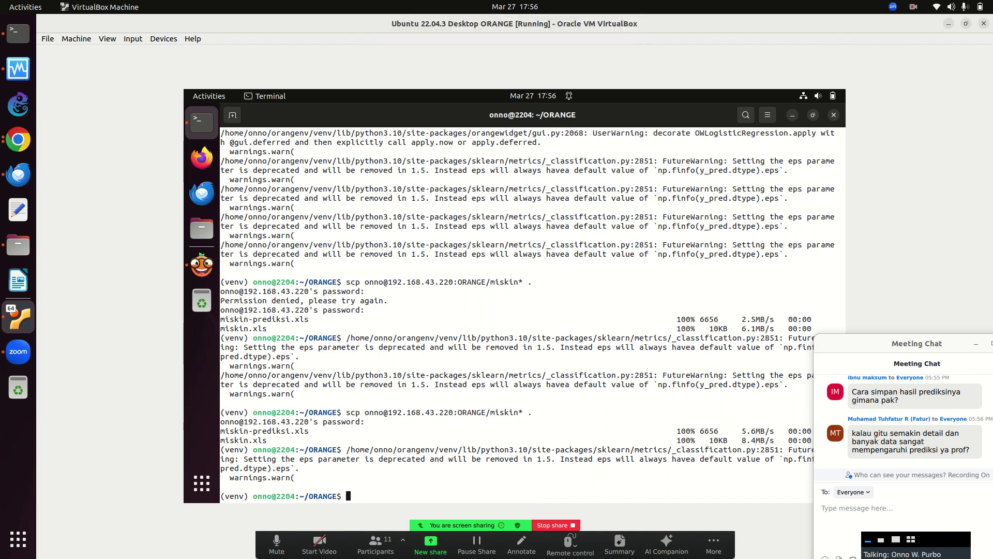
pyautogui.write('scp *')
pyautogui.press('BackSpace')
pyautogui.press('BackSpace')
pyautogui.write('*hasil* onno@192.168.0.2')
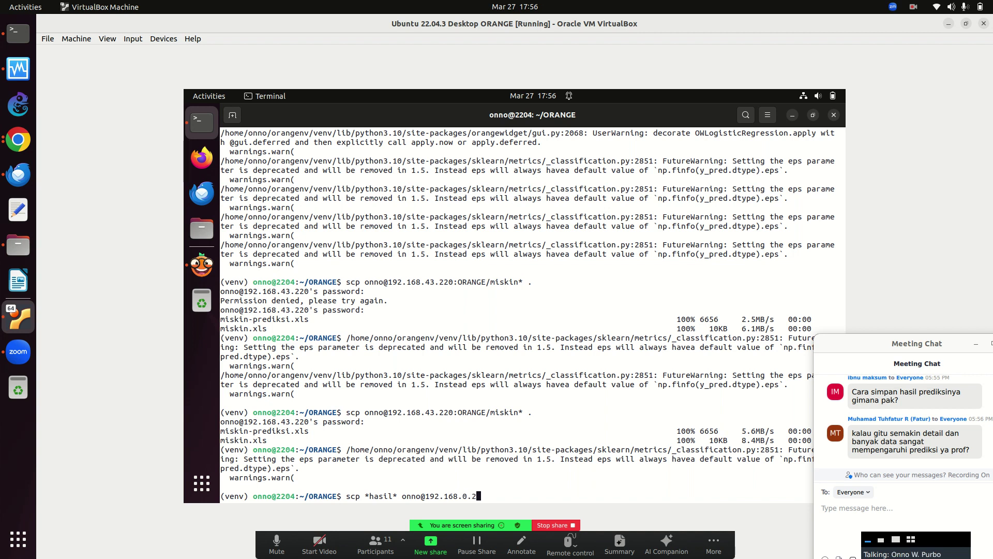
pyautogui.press('BackSpace')
pyautogui.press('BackSpace')
pyautogui.write('43.220:ORANGE/')
pyautogui.press('Return')
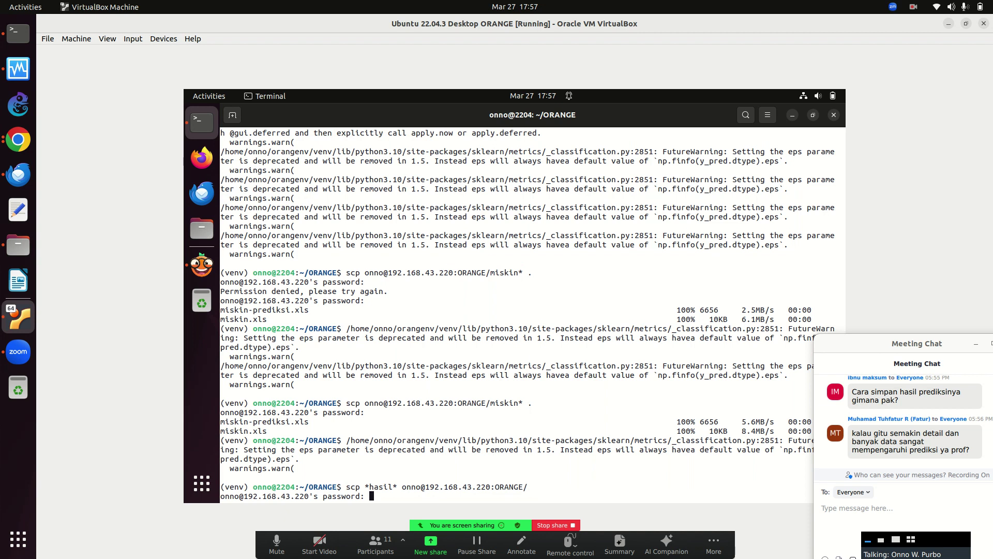
pyautogui.press('Return')
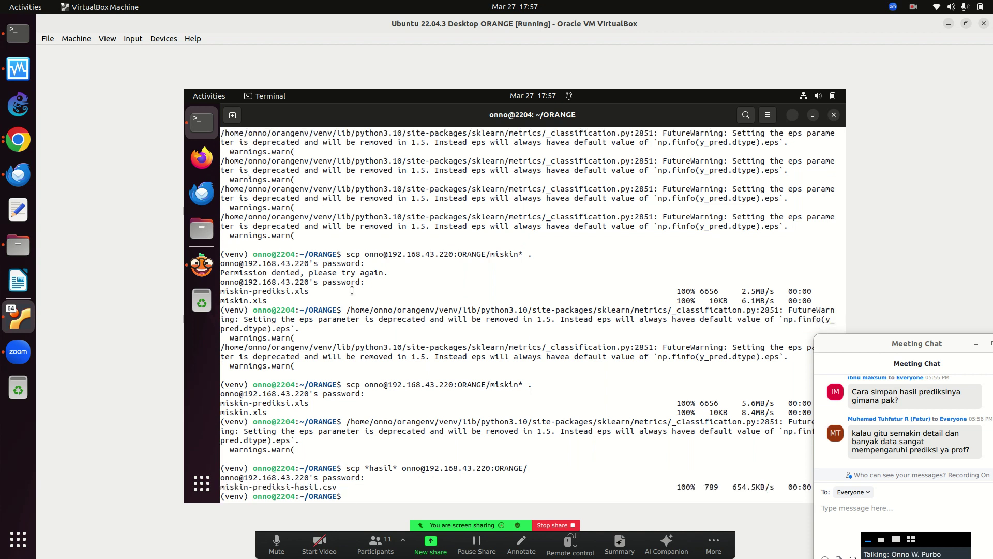